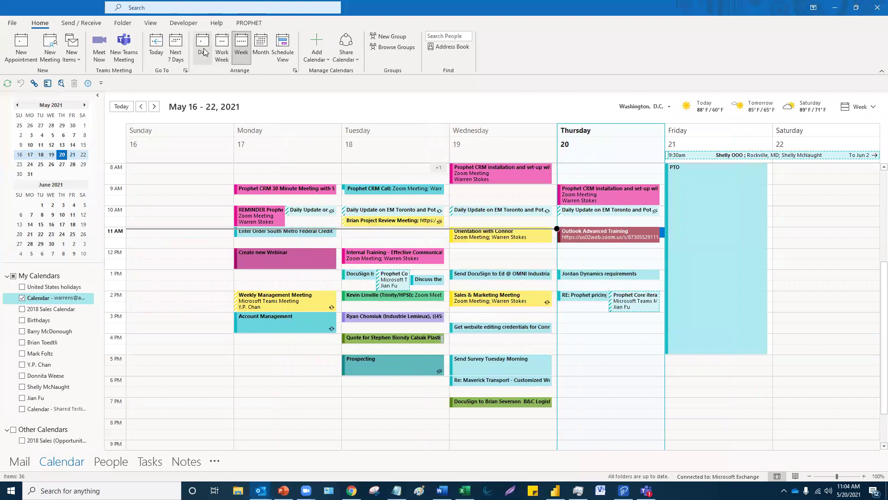
- Display the calendar in the Work Week view and switch it to the Month view
left_click(222, 52)
key("ctrl")
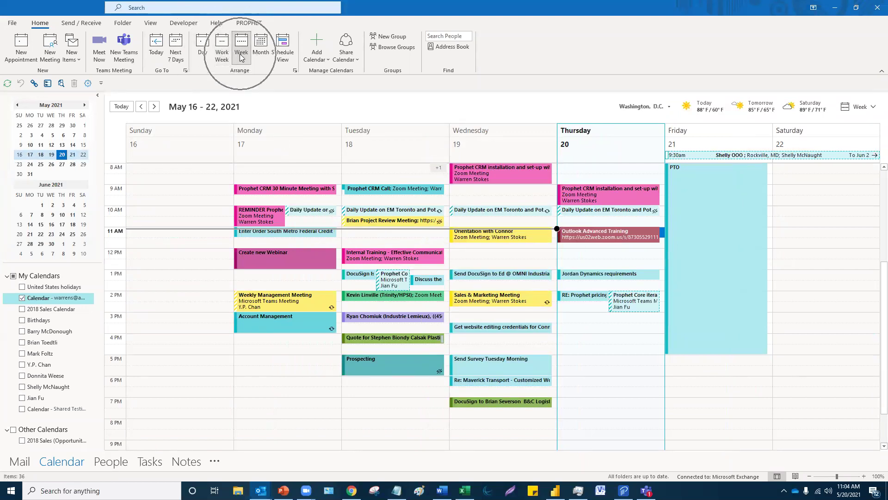
key("ctrl")
key("ctrl")
left_click(223, 60)
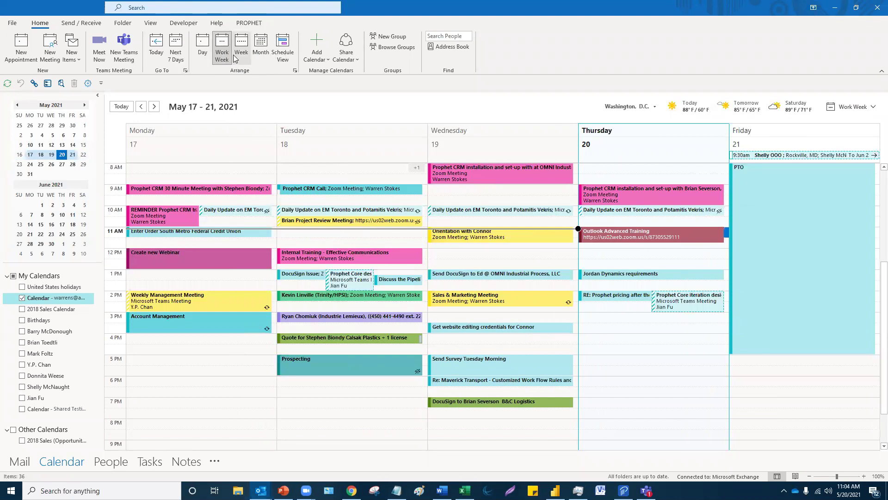
left_click(258, 52)
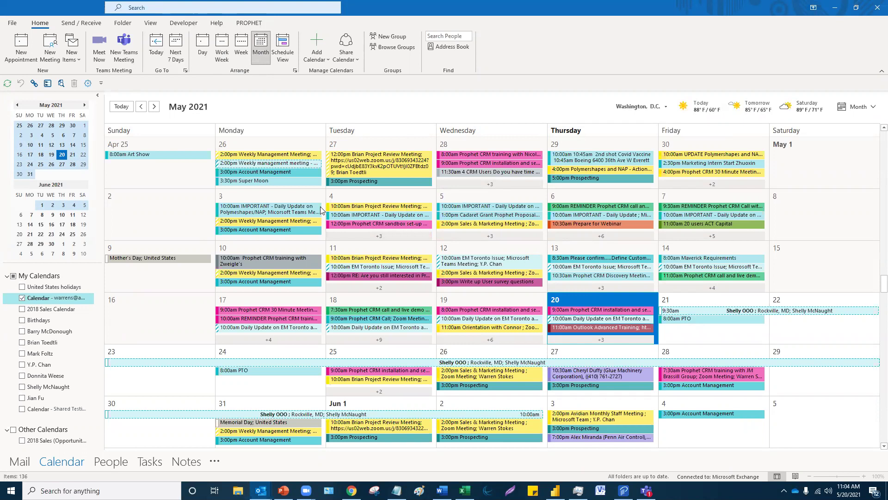
mouse_move(320, 209)
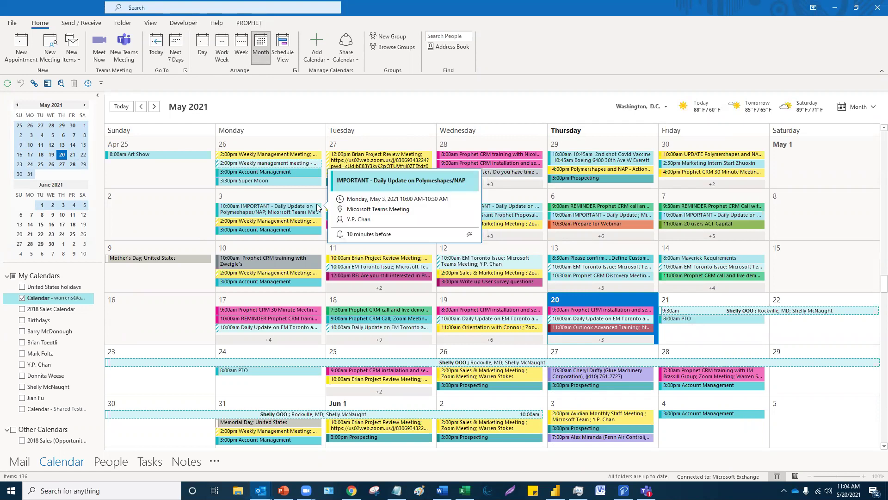
- Show the Tasks section in the To-Do Bar beside the calendar
left_click(151, 24)
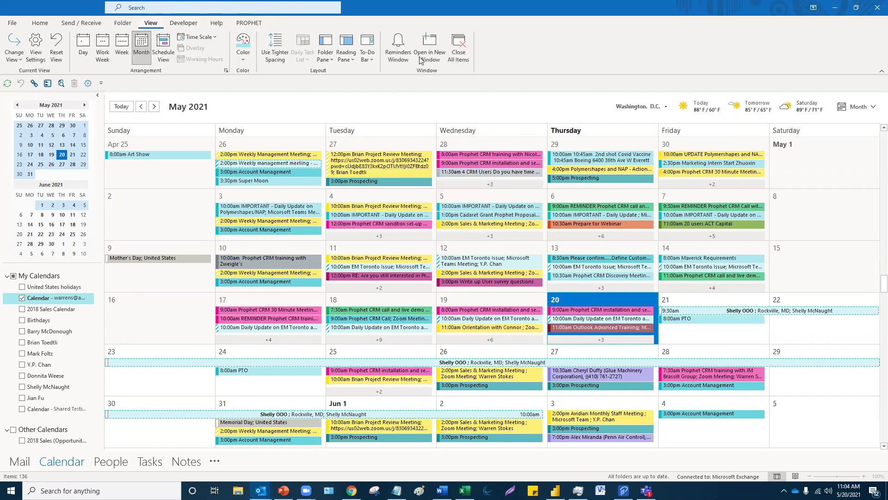
left_click(372, 60)
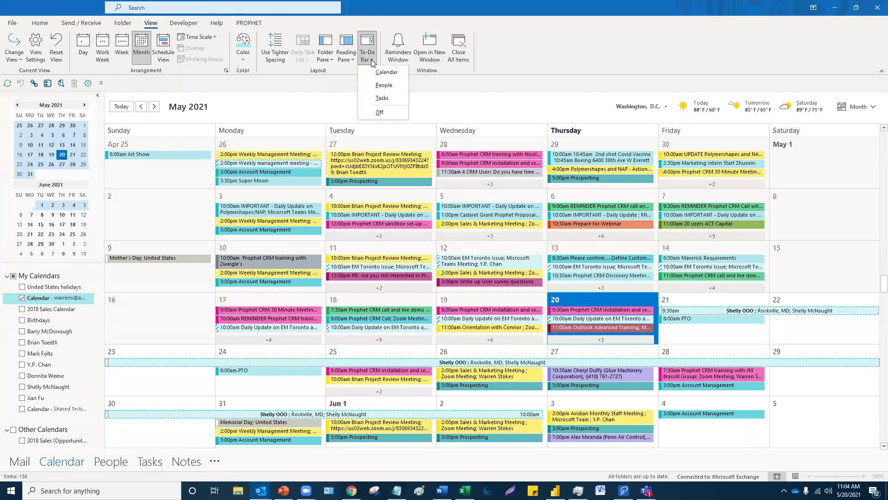
left_click(388, 98)
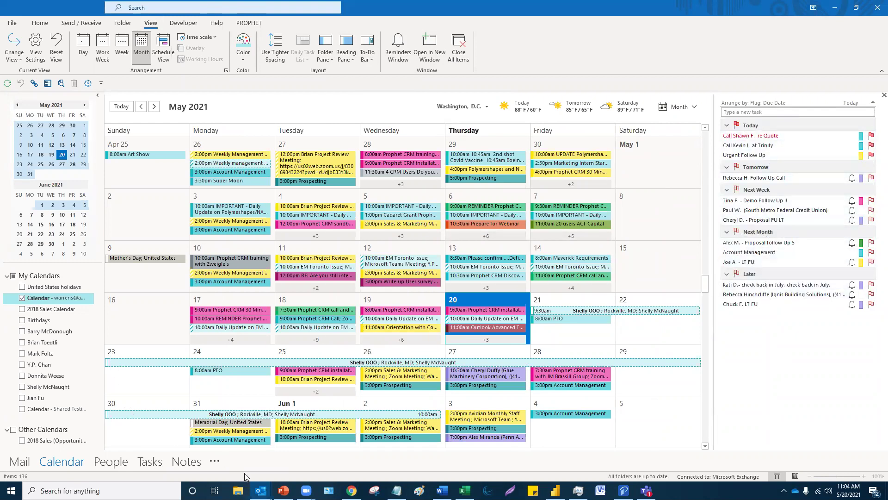
key("ctrl")
- Add the People section to the calendar's To-Do Bar and remove it again
left_click(368, 54)
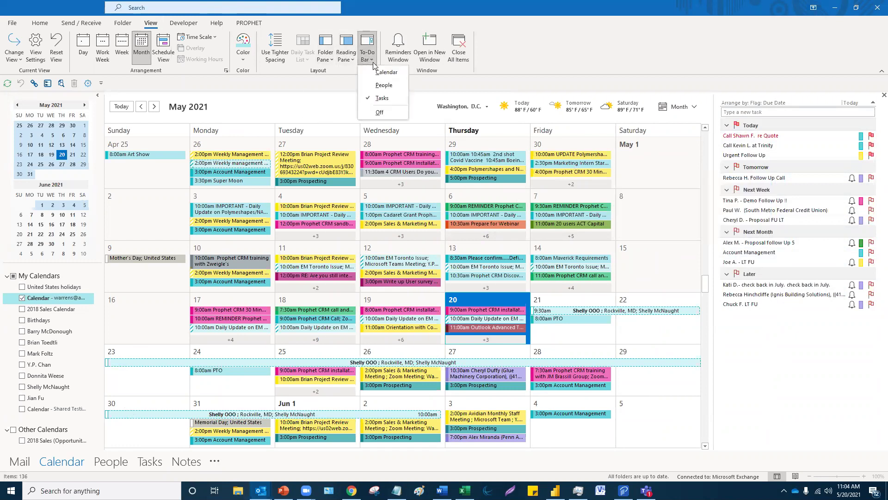
left_click(385, 86)
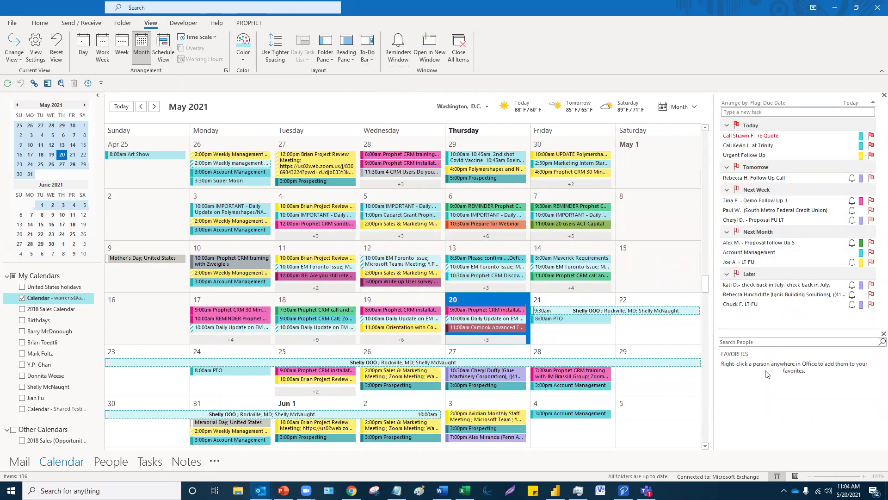
left_click(371, 62)
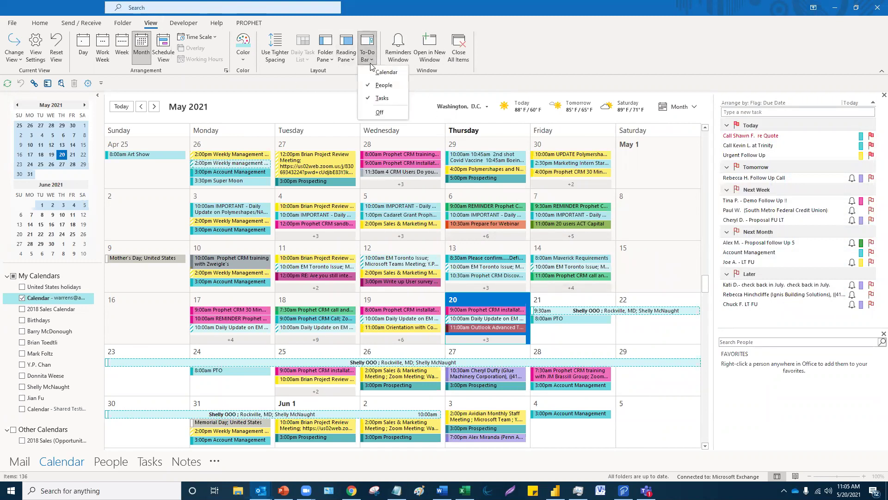
left_click(383, 86)
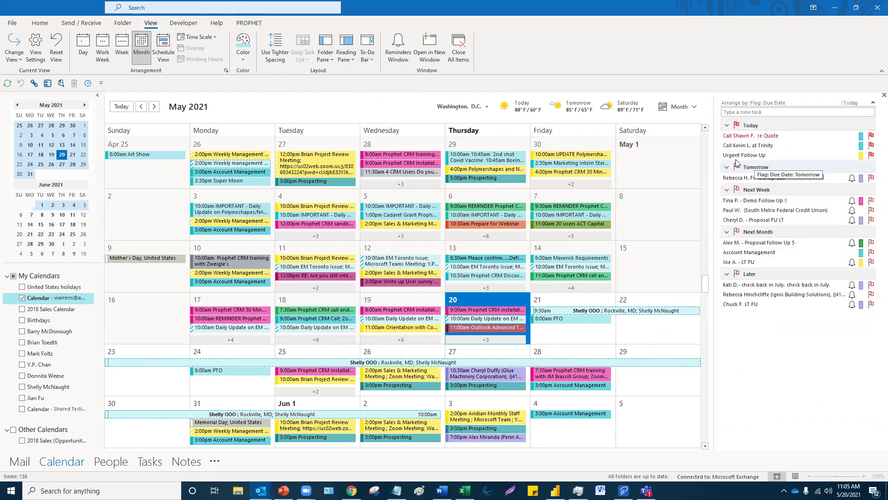
- Go to the mail inbox and show the Tasks section in its To-Do Bar
left_click(20, 462)
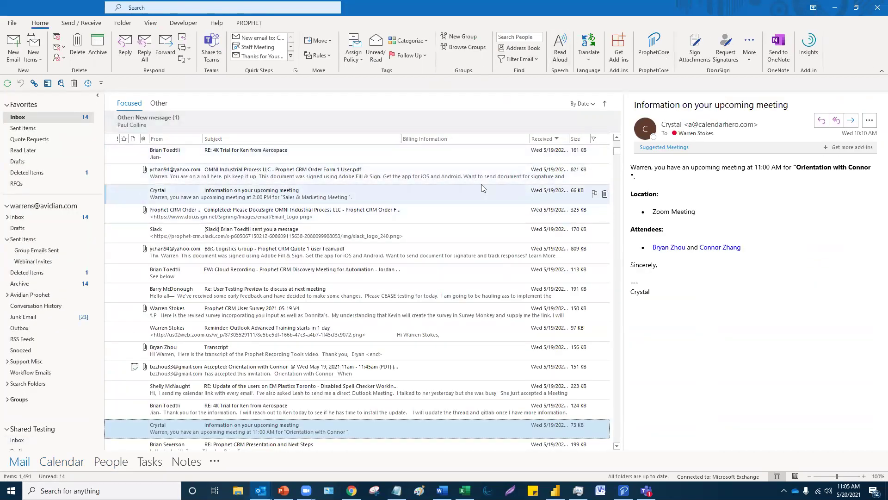
left_click(152, 24)
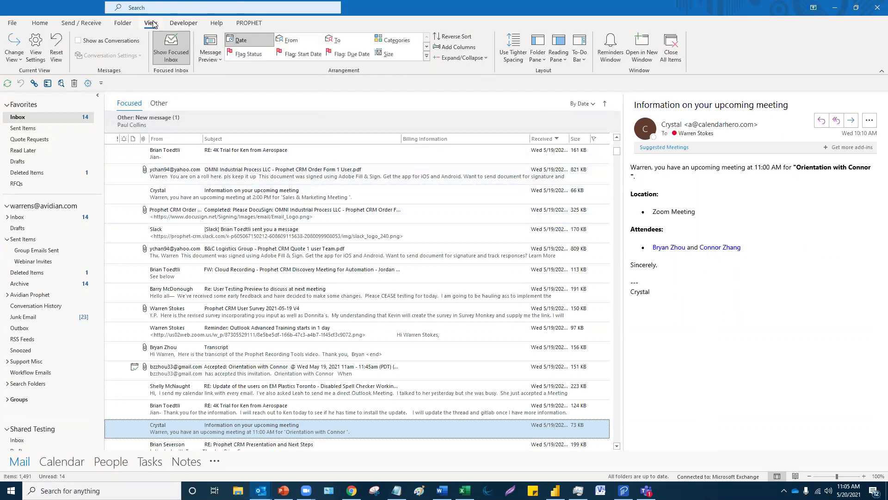
left_click(582, 59)
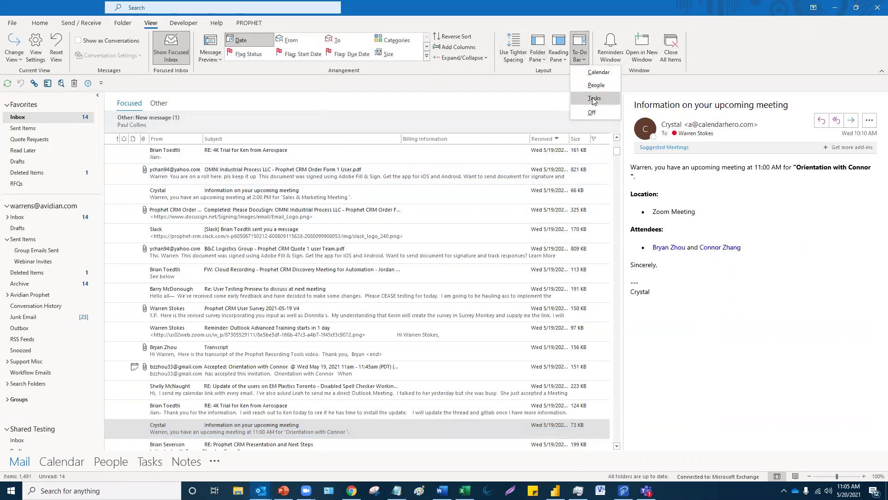
left_click(594, 99)
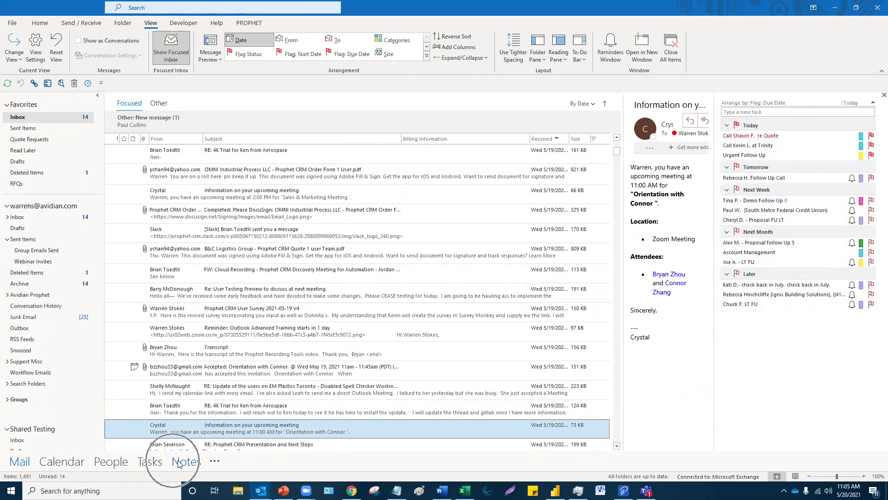
- Turn on Compact Navigation for the navigation bar and preview its icons
left_click(215, 463)
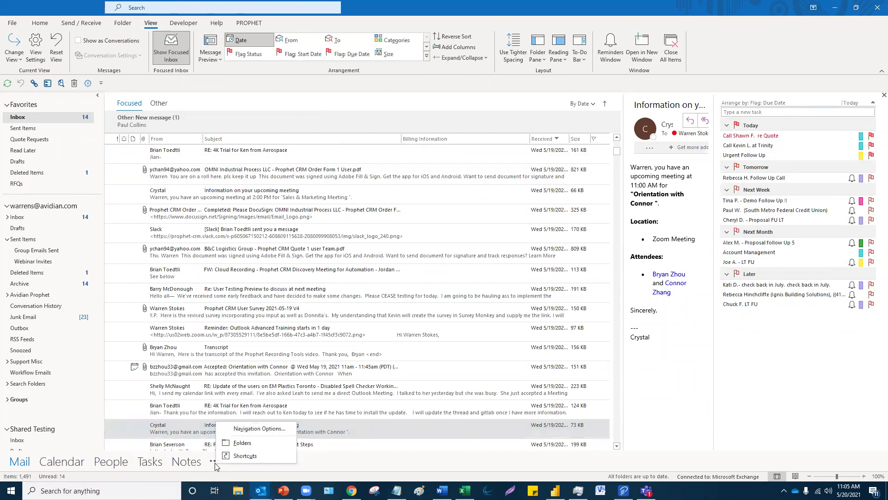
left_click(246, 432)
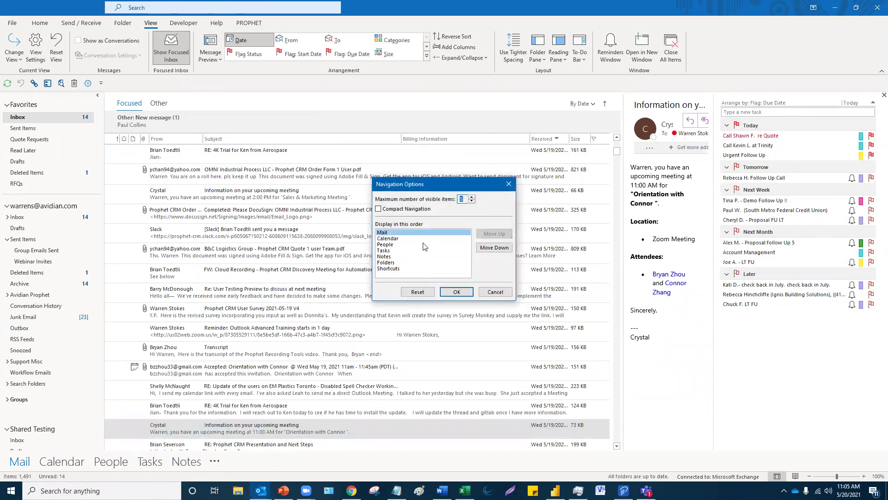
left_click(457, 291)
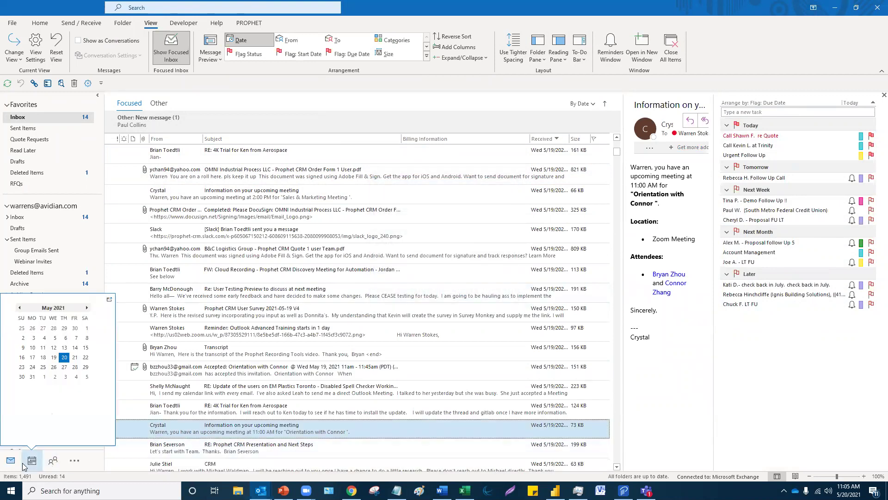
mouse_move(47, 468)
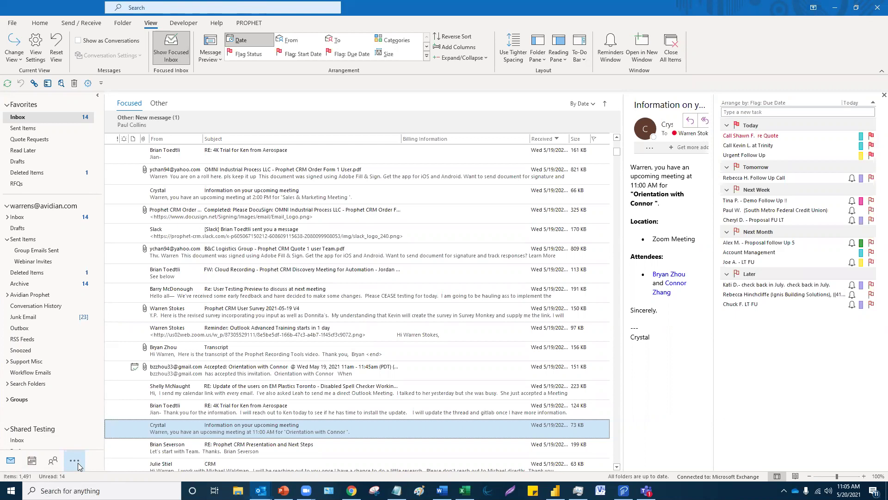
- Turn off Compact Navigation in the Navigation Options to restore the full-name navigation bar
left_click(75, 462)
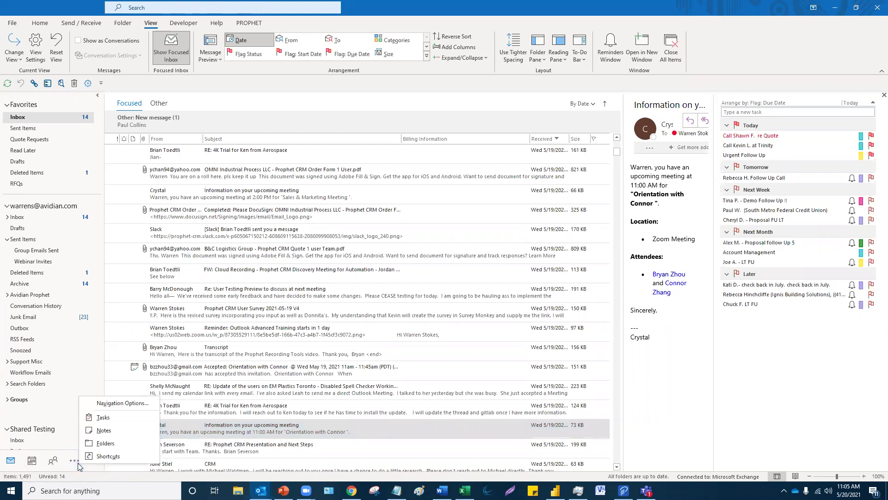
left_click(137, 407)
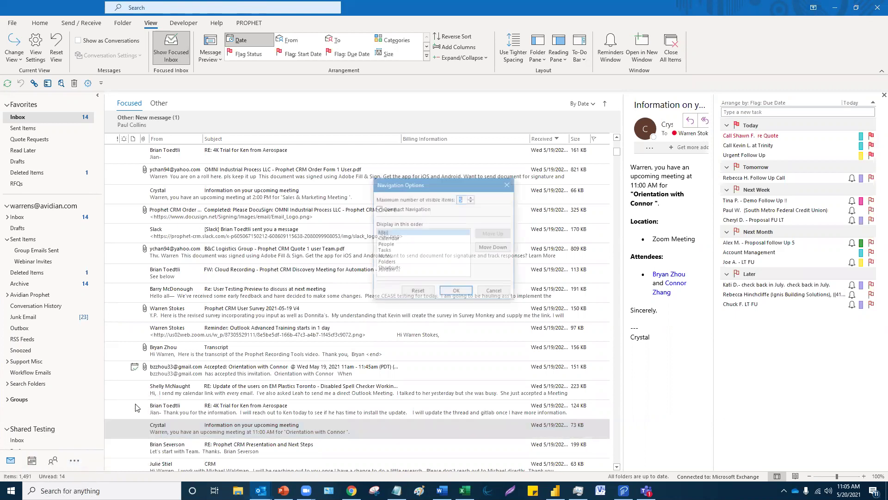
left_click(392, 213)
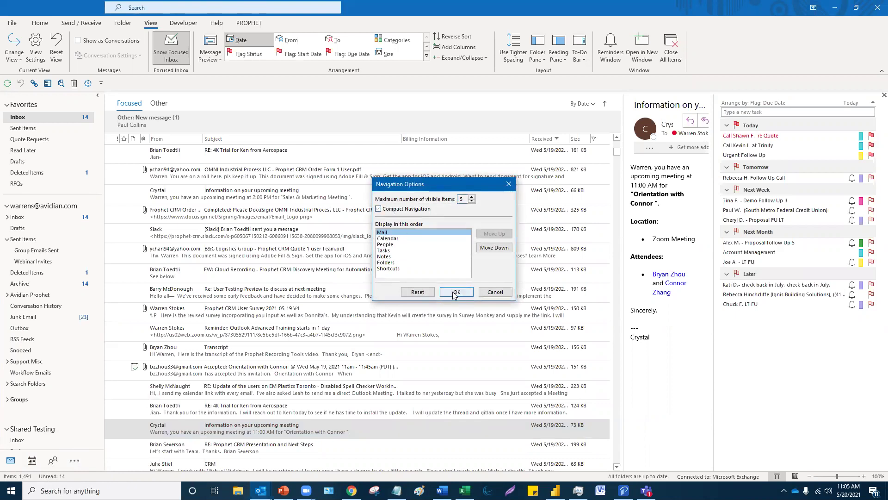
left_click(454, 293)
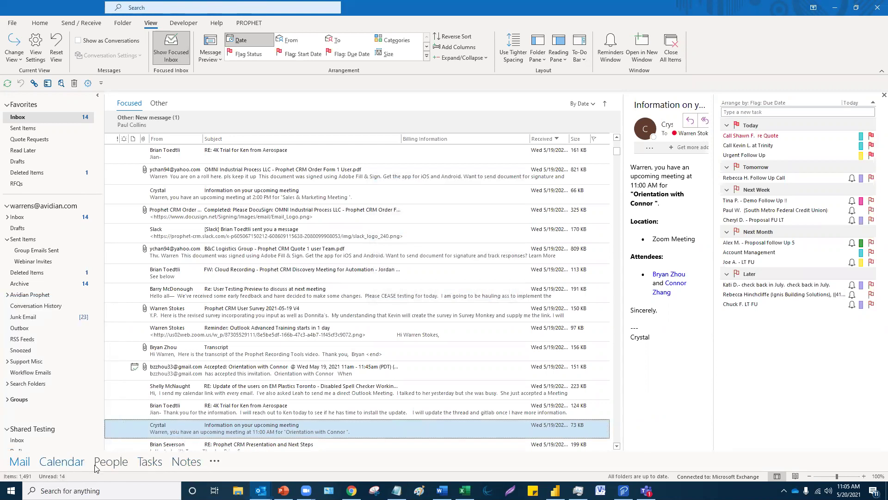
- Set the maximum number of visible navigation items to 4 in the Navigation Options
left_click(214, 463)
left_click(240, 429)
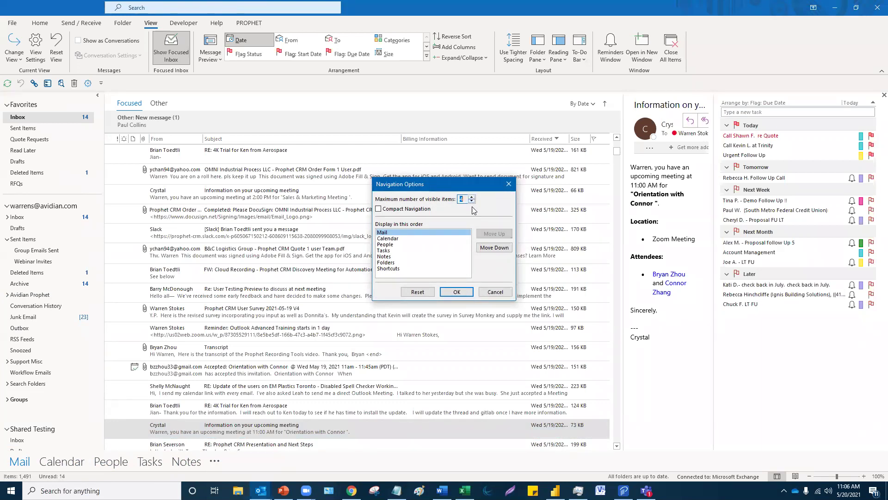
left_click(457, 292)
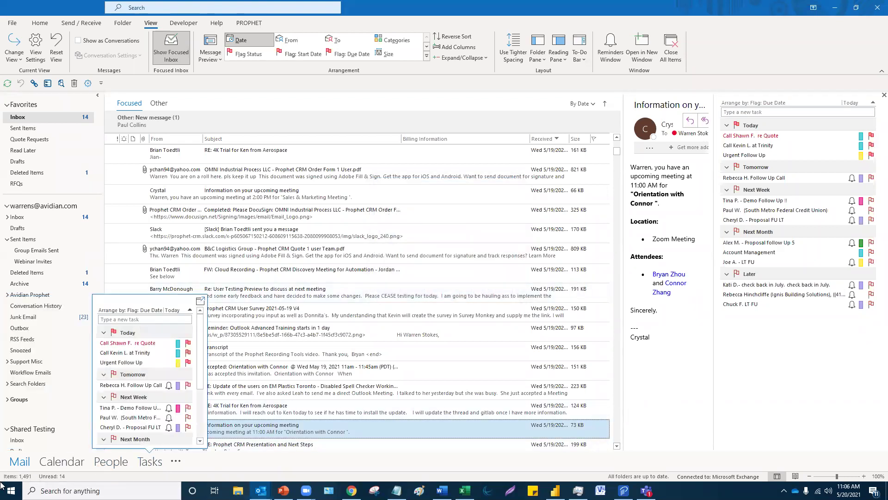
- Set the maximum number of visible navigation items to 6 so that Notes and Folders are included
left_click(174, 462)
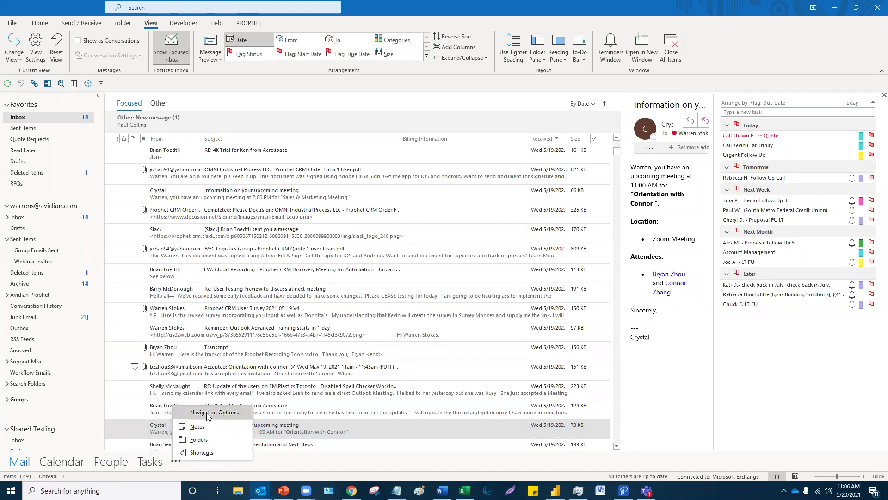
left_click(207, 413)
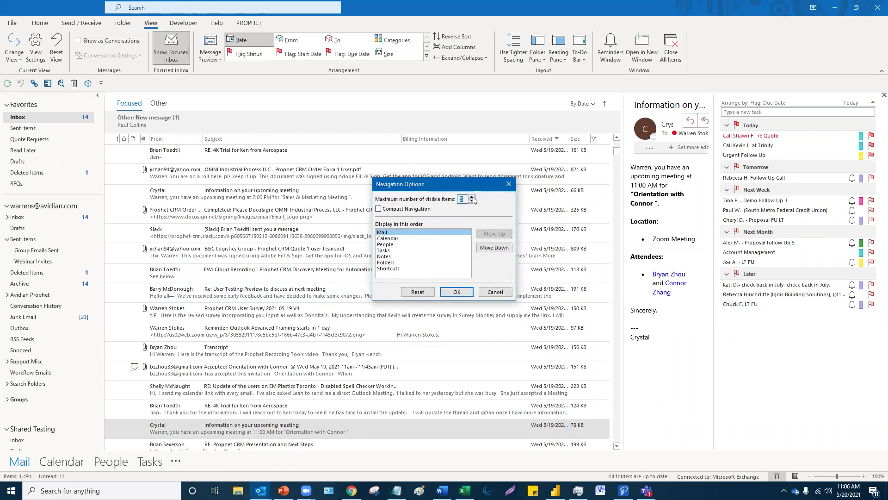
left_click(457, 292)
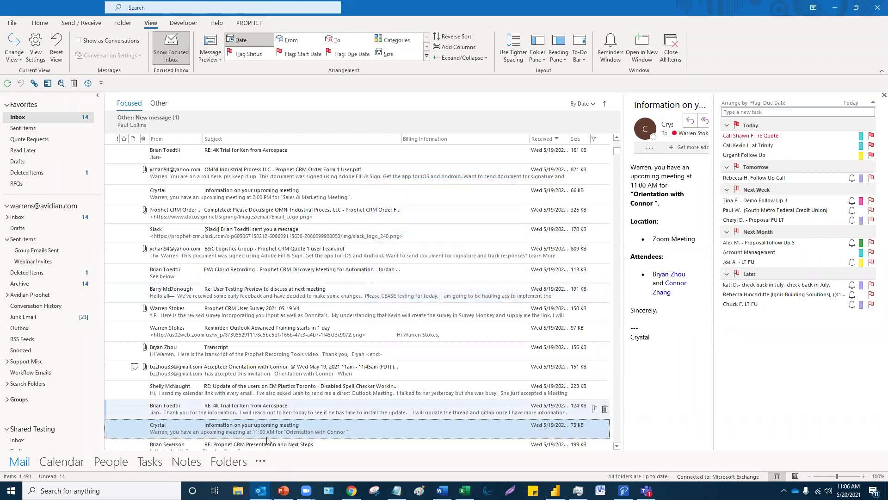
- View the saved notes, and return to Mail to browse the Focused and Other inbox messages
left_click(186, 465)
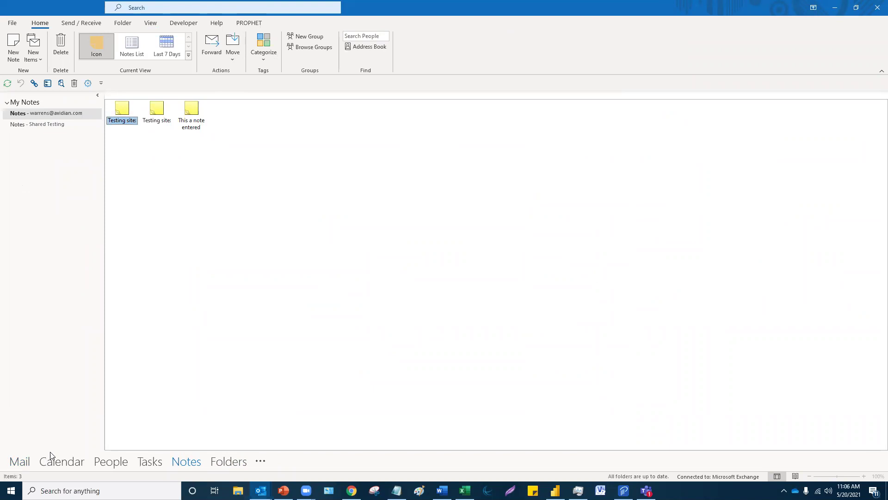
left_click(19, 461)
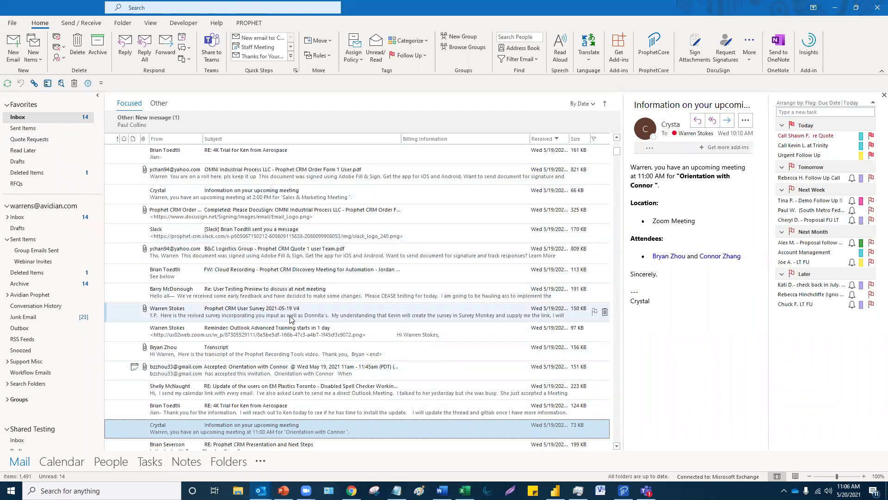
scroll(290, 319, "down", 1)
scroll(290, 318, "down", 5)
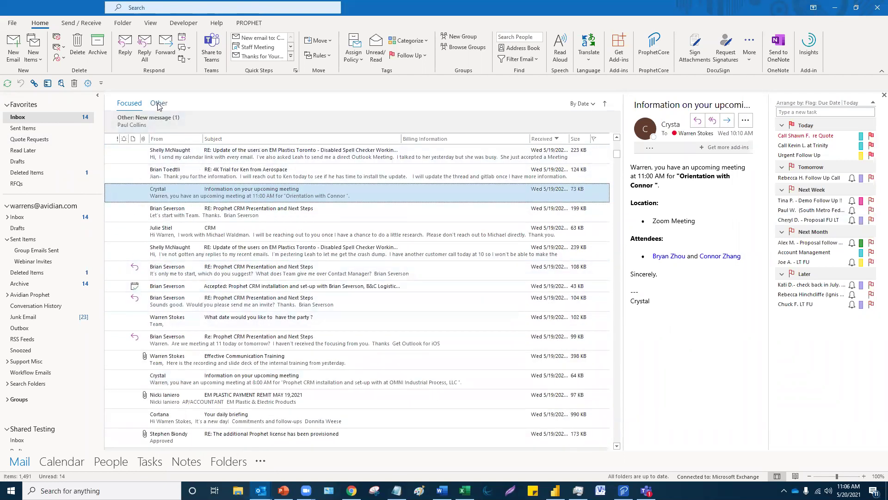
left_click(159, 104)
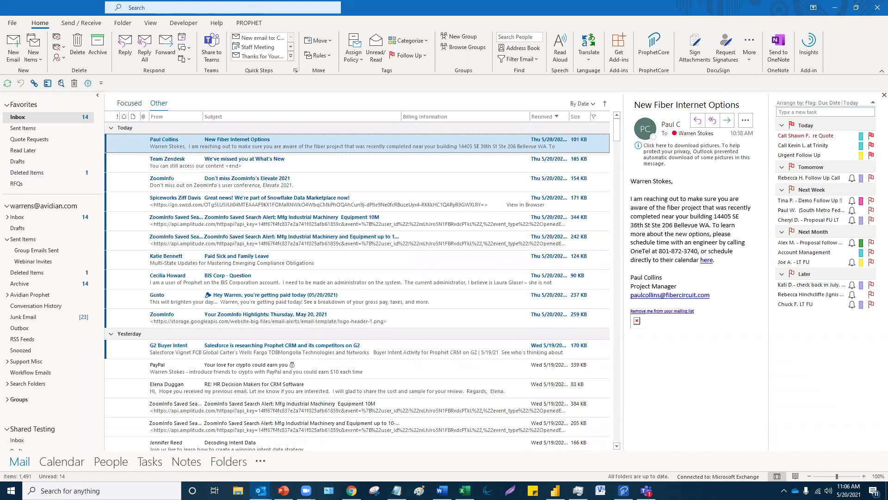
scroll(250, 310, "down", 3)
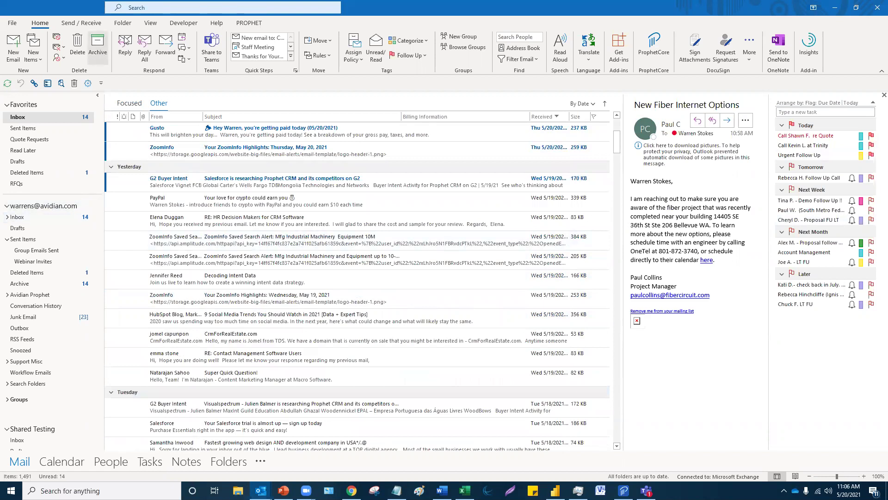
- Add a conditional formatting rule named RFQ to the inbox view settings
left_click(150, 23)
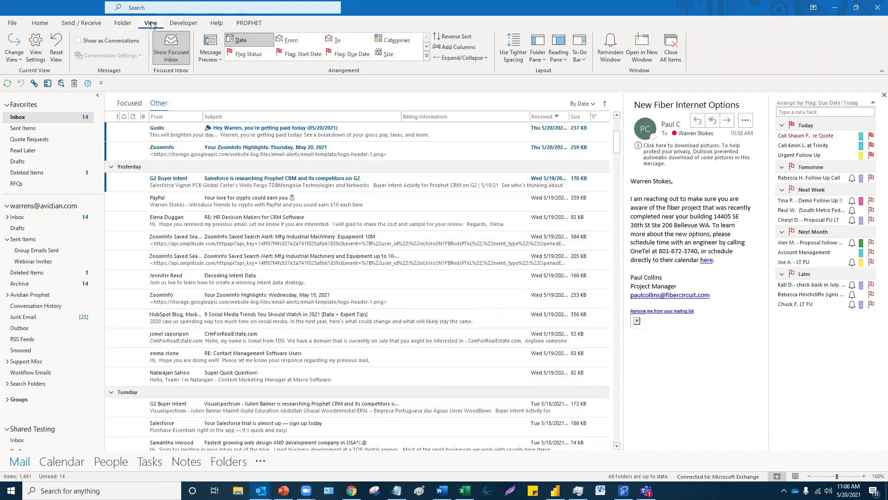
left_click(38, 56)
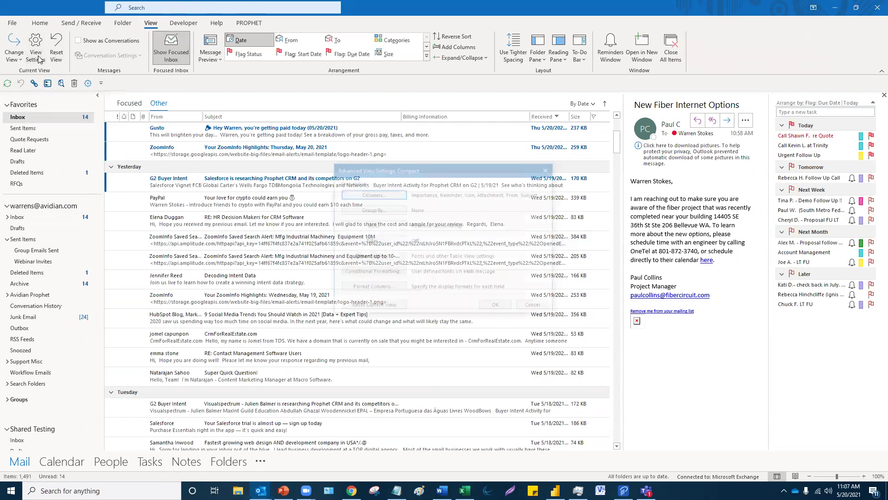
left_click(393, 276)
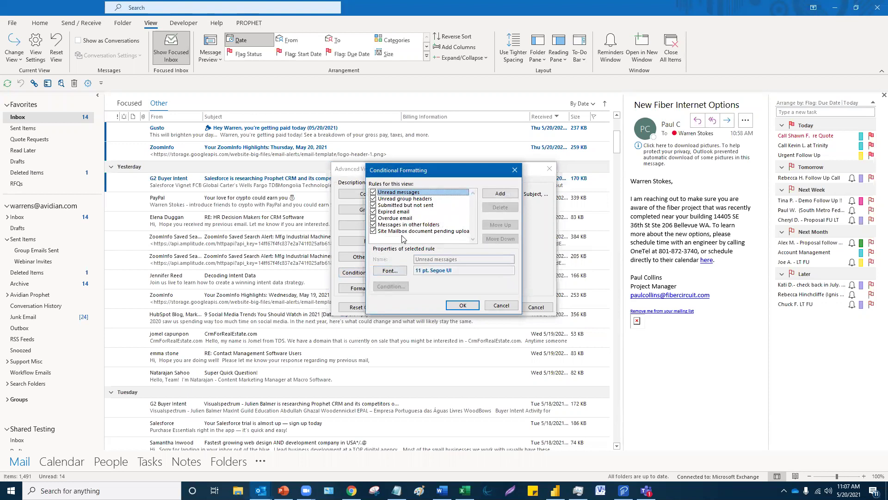
left_click(501, 194)
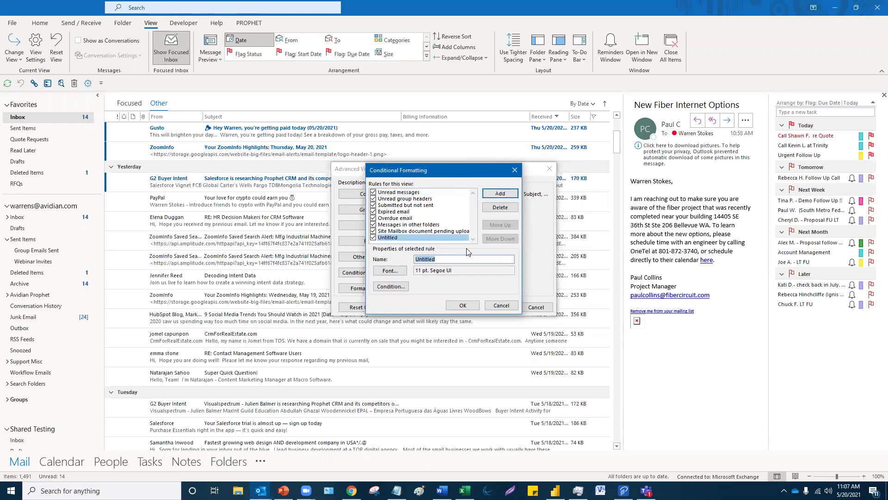
type("RFQ")
- Set the RFQ rule's font to Segoe UI Bold, size Big, in green
left_click(389, 271)
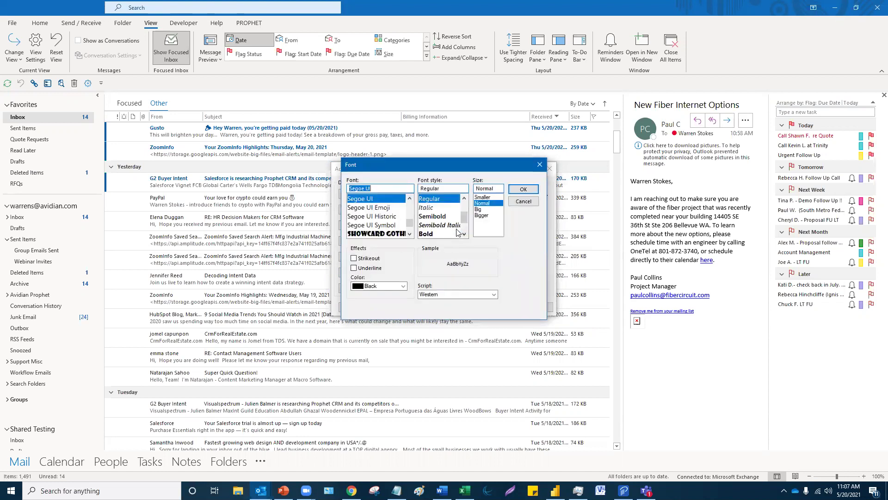
scroll(458, 229, "down", 1)
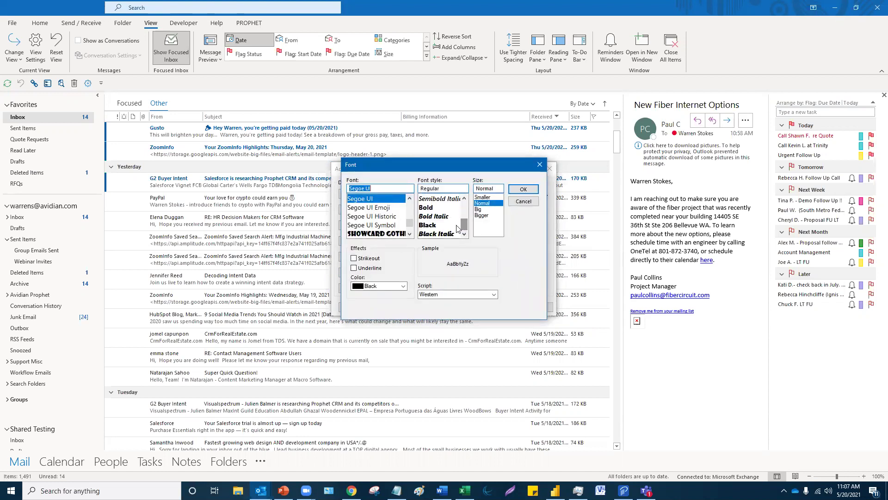
left_click(460, 209)
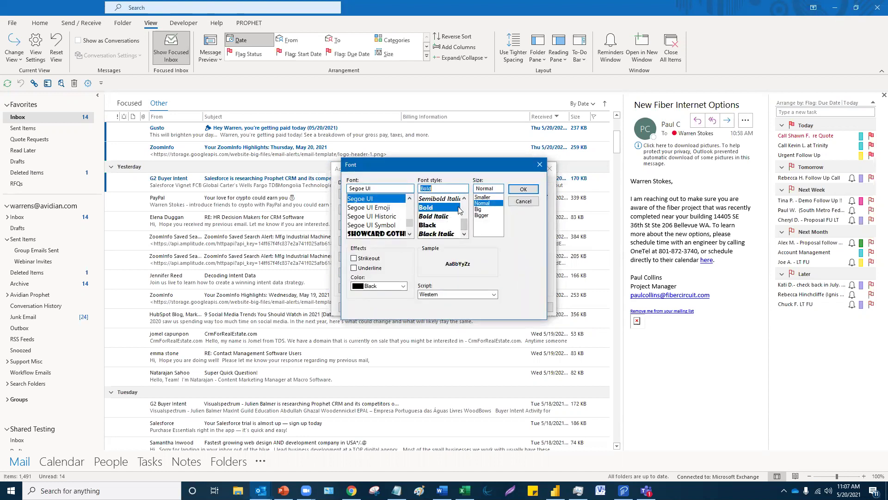
left_click(492, 210)
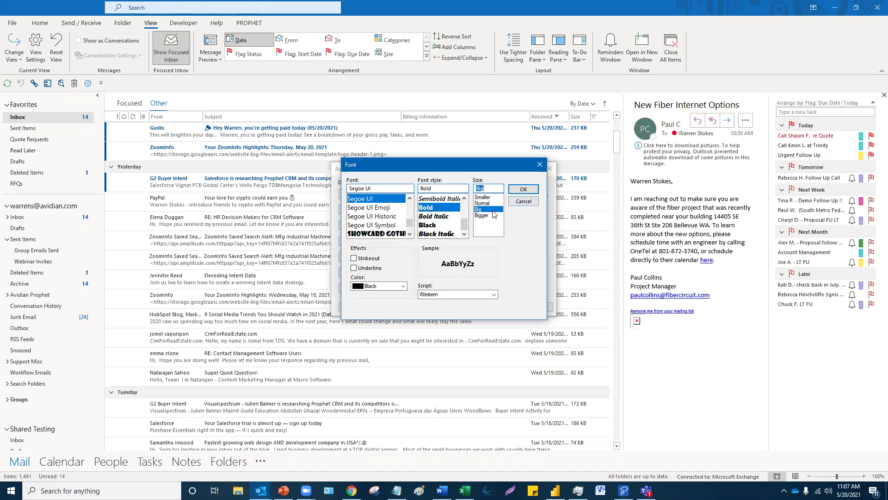
left_click(403, 286)
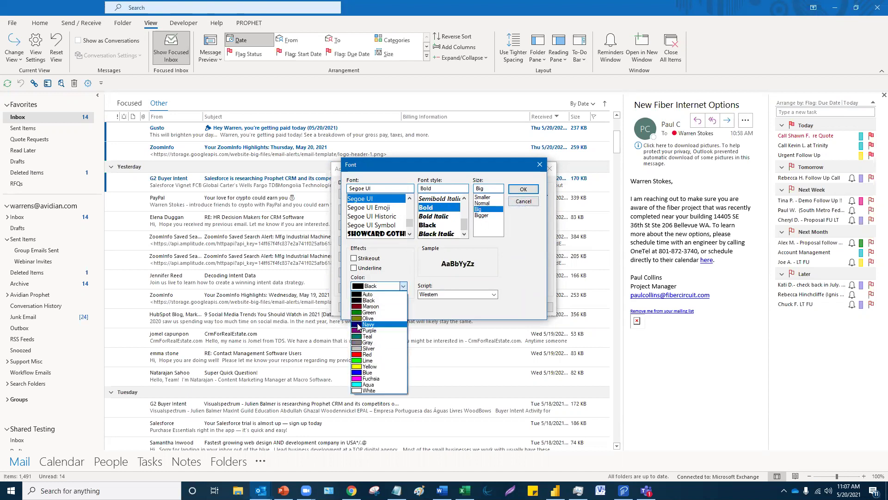
left_click(369, 312)
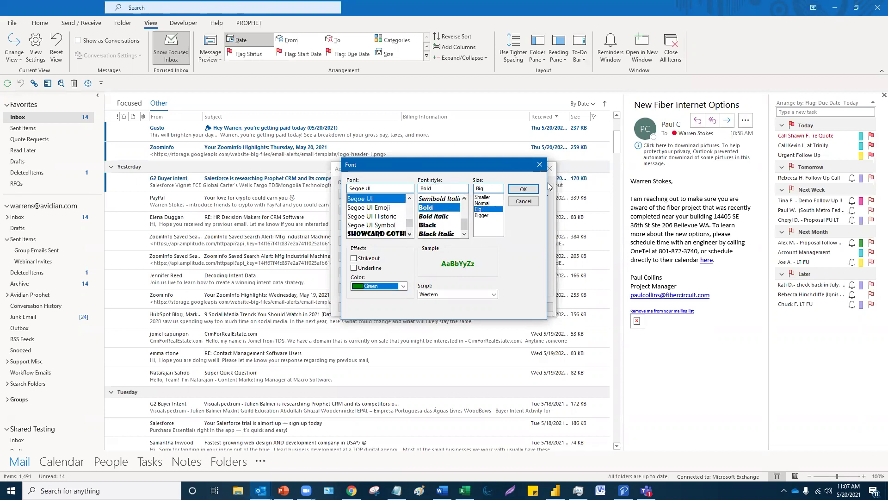
left_click(524, 189)
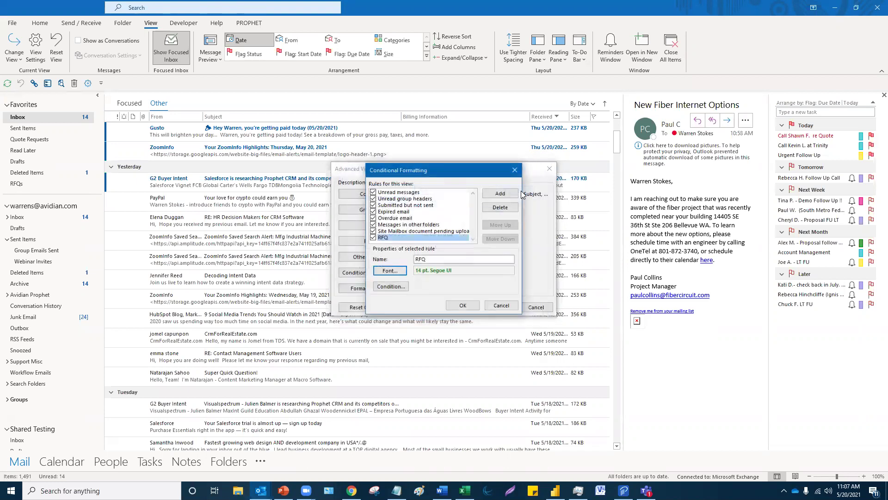
- Set the RFQ rule's condition to the word RFQ in the subject field only, and apply the view settings
left_click(400, 286)
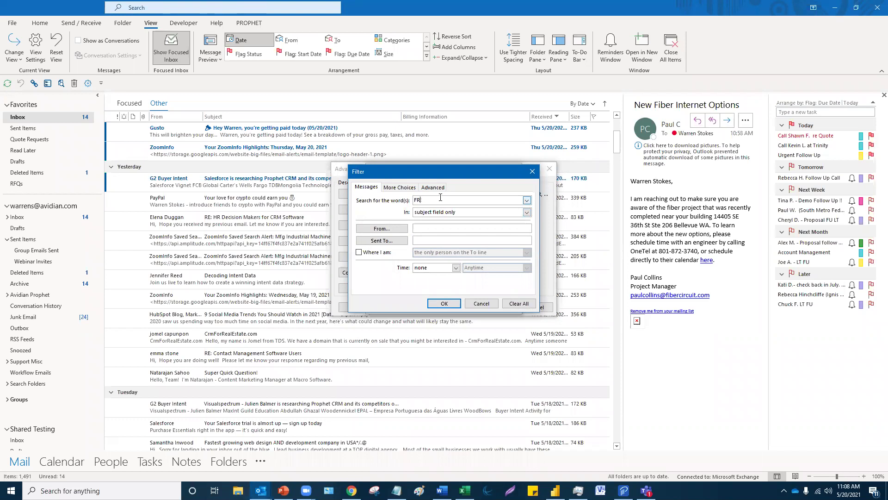
left_click(526, 212)
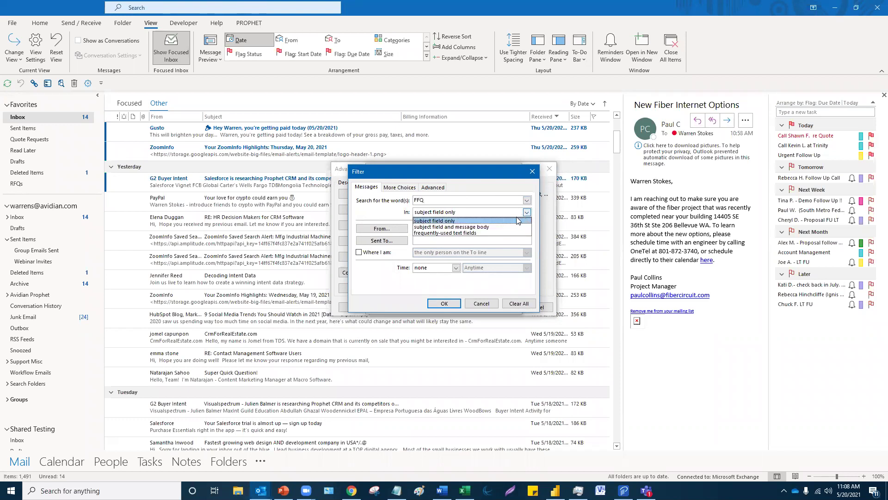
left_click(484, 222)
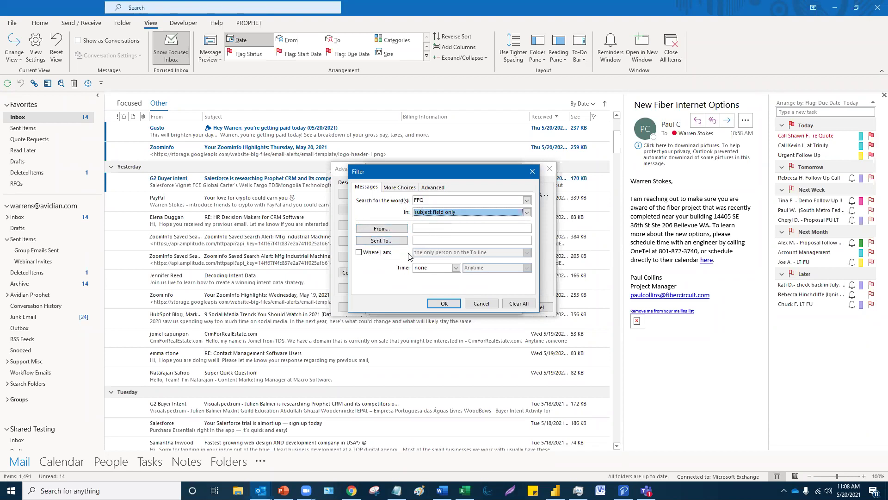
left_click(456, 268)
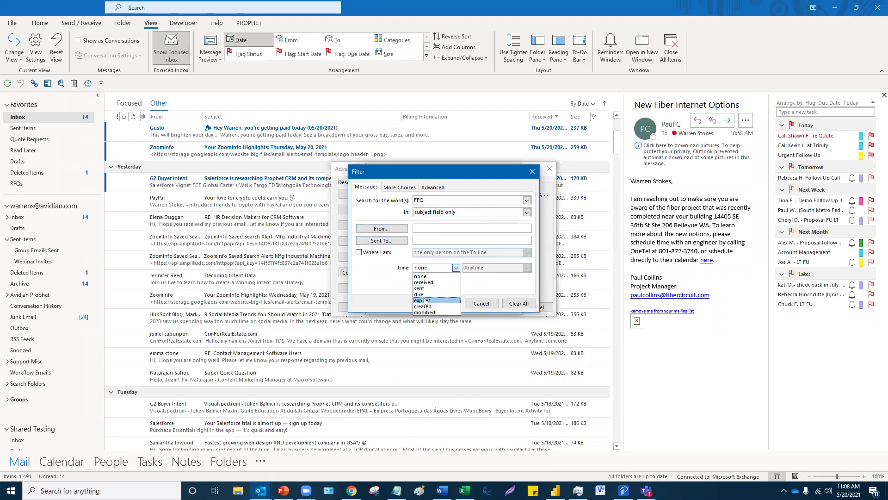
left_click(392, 282)
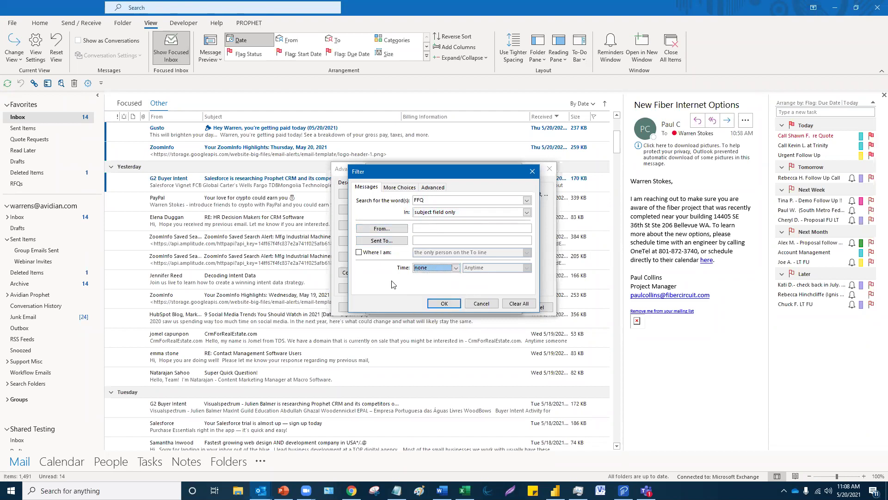
double_click(419, 200)
type("R")
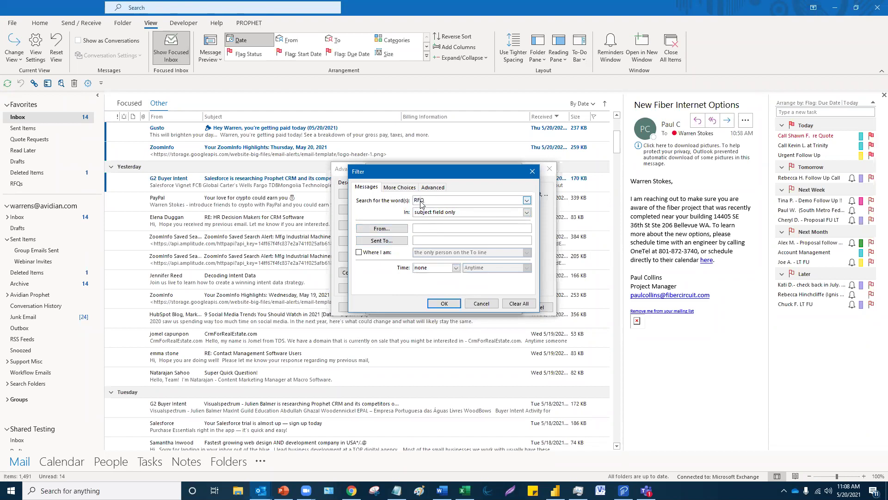
left_click(442, 305)
left_click(465, 306)
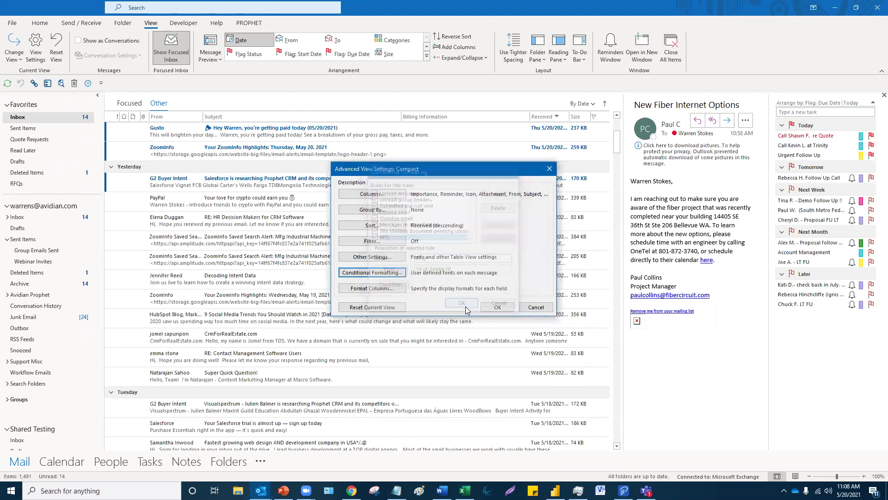
left_click(497, 307)
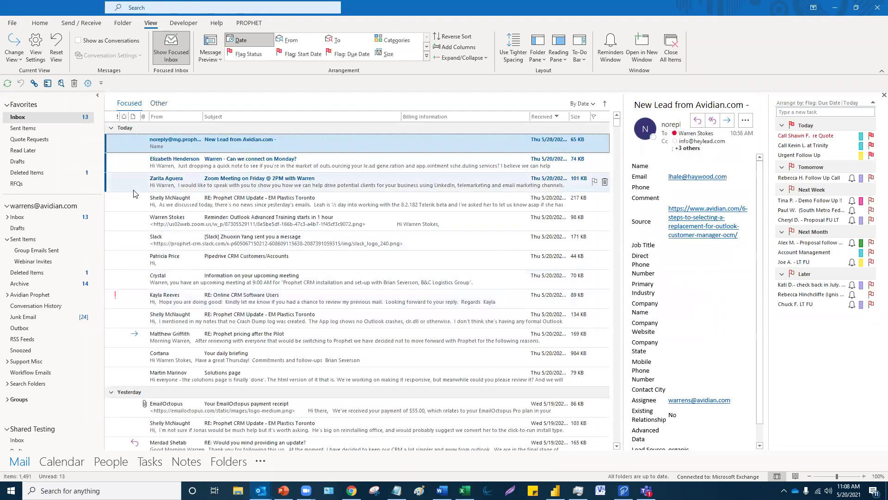
- Sort the inbox by sender and jump to senders starting with "Ant" to find the Prophet Enterprise Licenses quote request
left_click(177, 117)
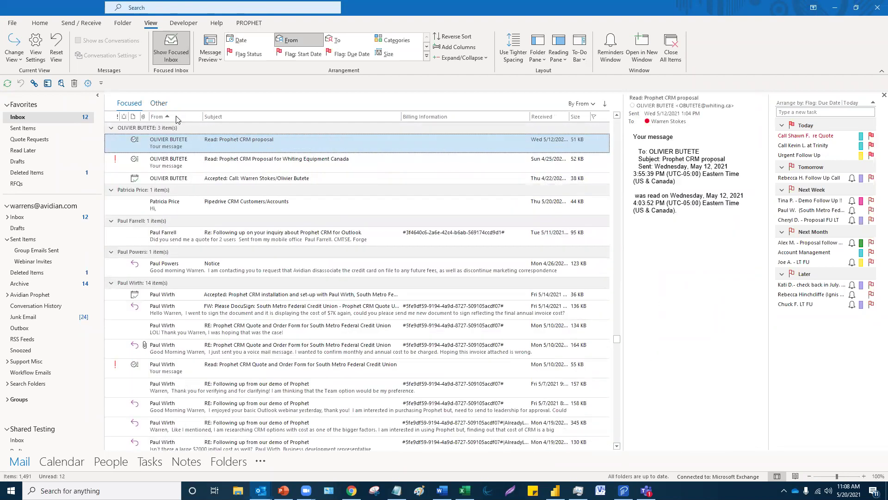
type("an")
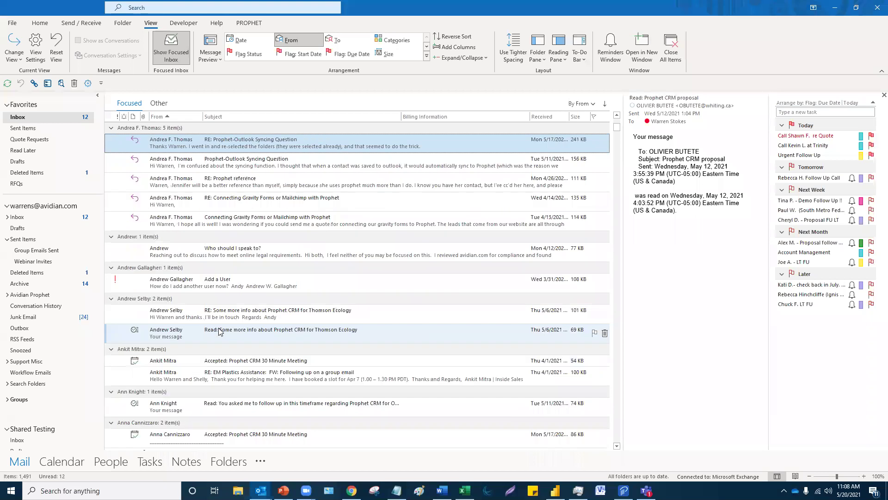
type("t")
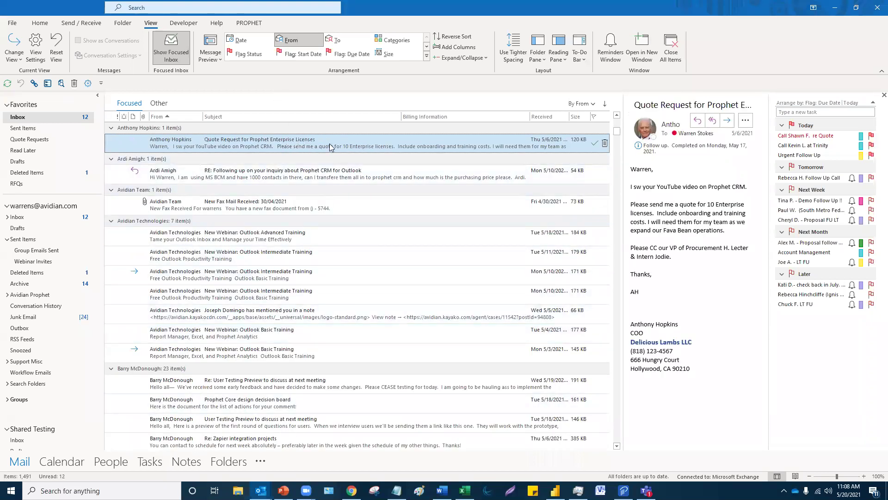
- Switch to Gmail in Chrome to send the "RFQ For new Project" test email, and return to the Outlook inbox
key("alt+Tab")
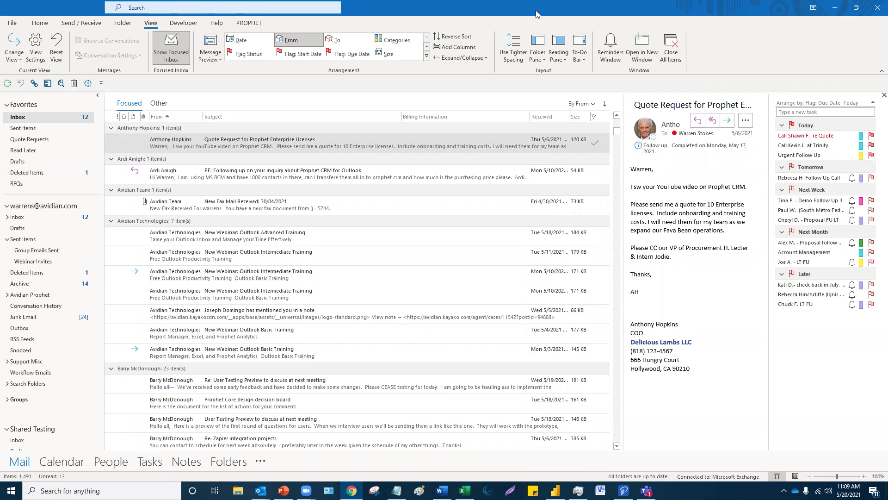
key("alt+Tab")
left_click(532, 426)
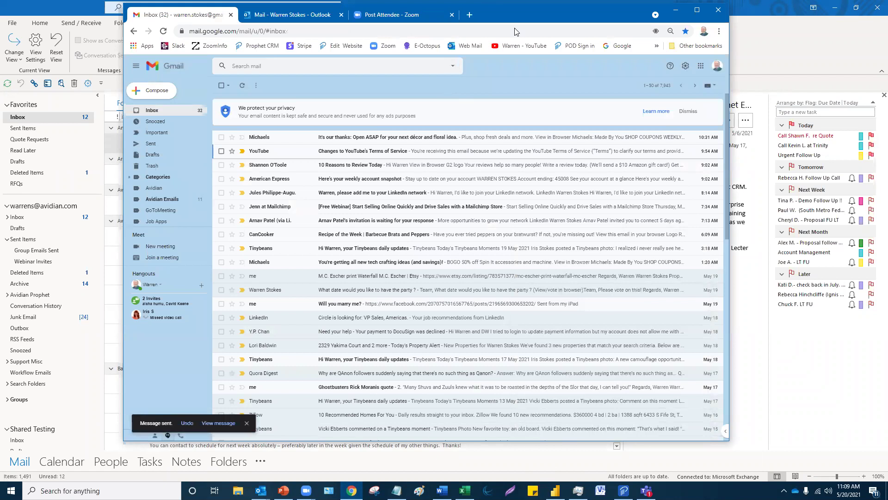
key("alt+Tab")
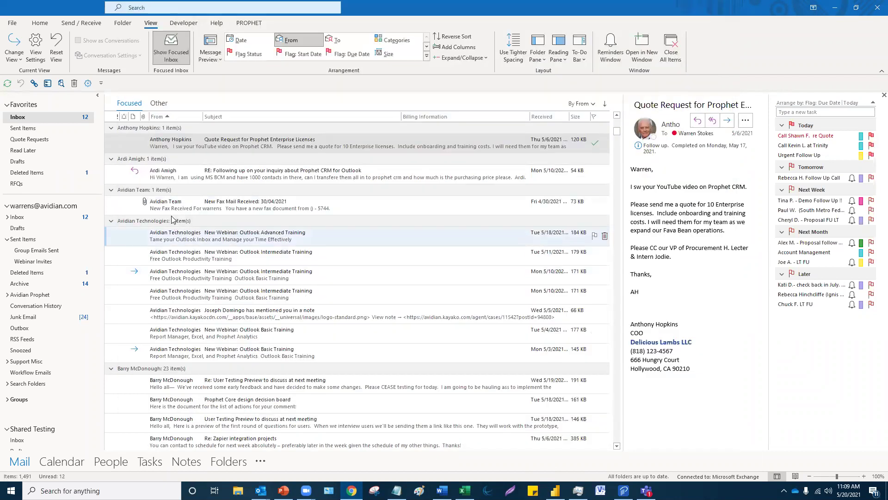
left_click(159, 151)
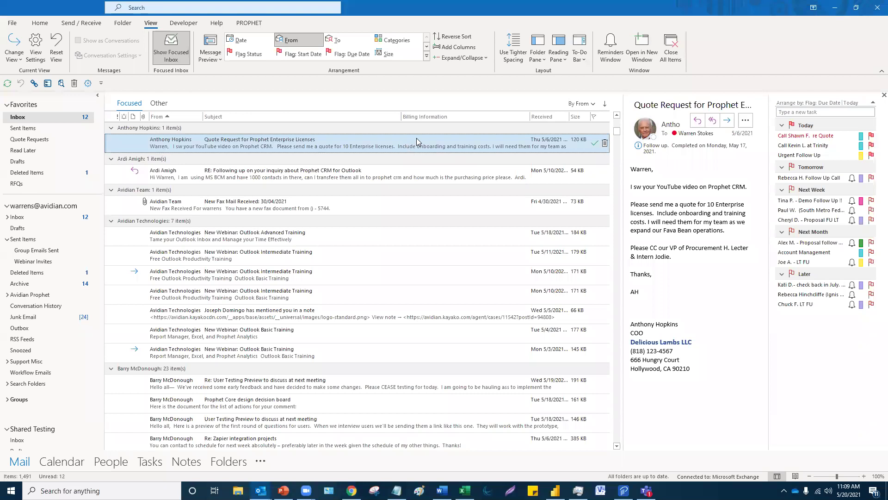
- Sort the inbox by received date and run Send/Receive for all folders to fetch the test email
left_click(539, 118)
key("Home")
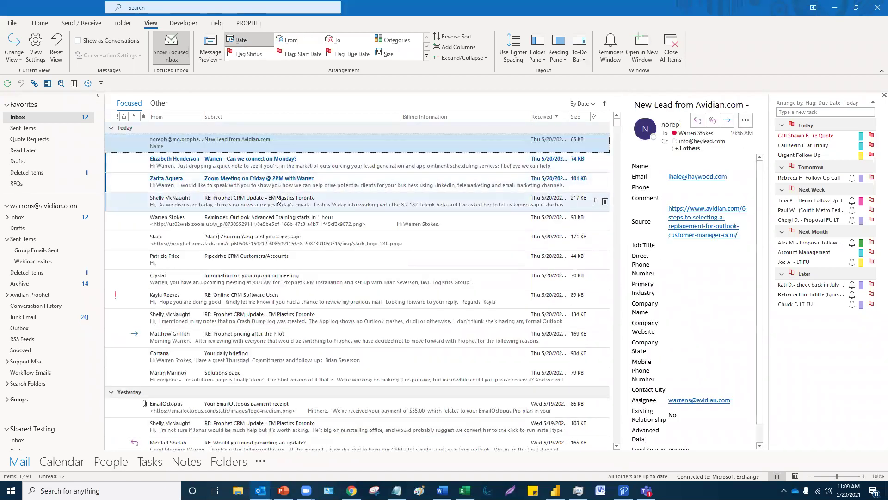
left_click(258, 171)
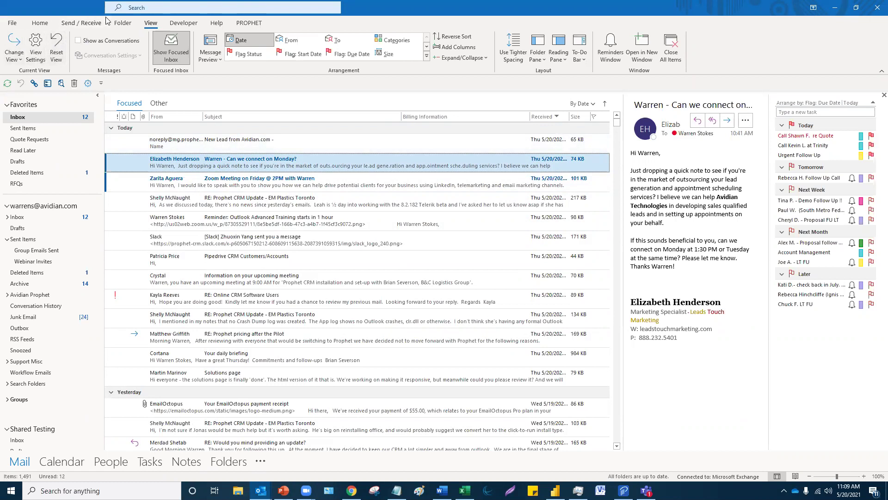
left_click(66, 26)
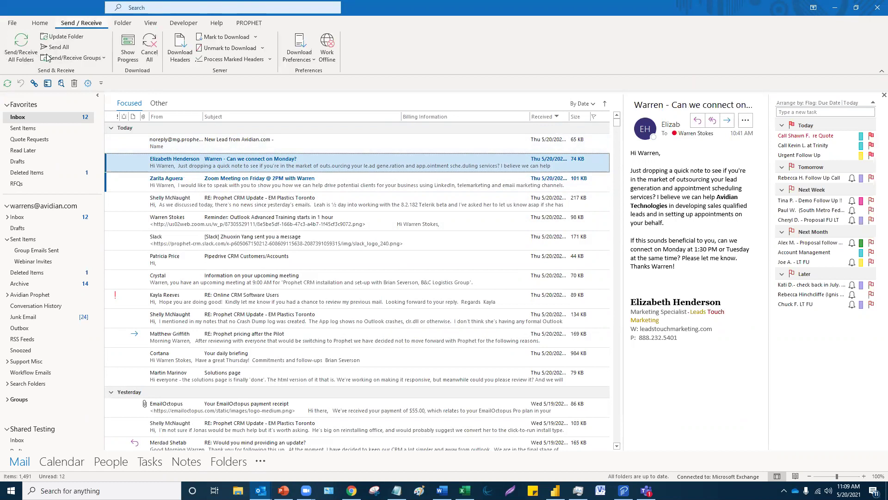
left_click(32, 63)
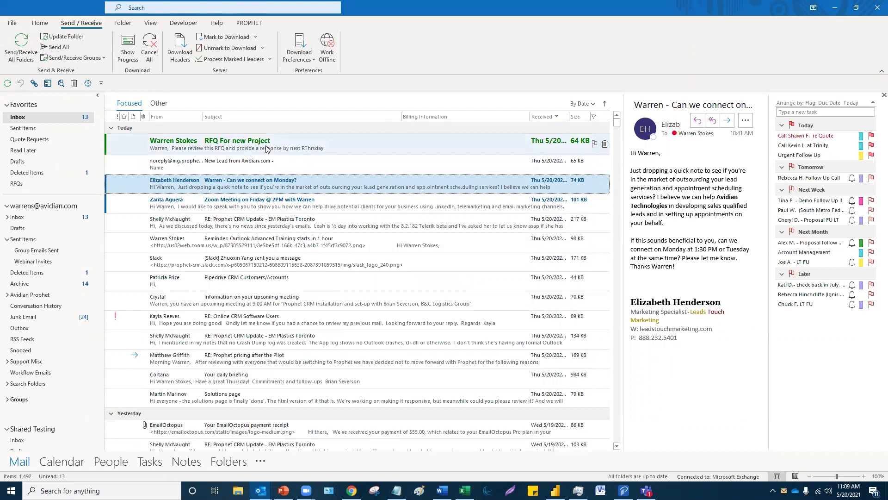
- Review the RFQ rule and its condition in the inbox view's conditional formatting, leaving the settings as they are
left_click(149, 23)
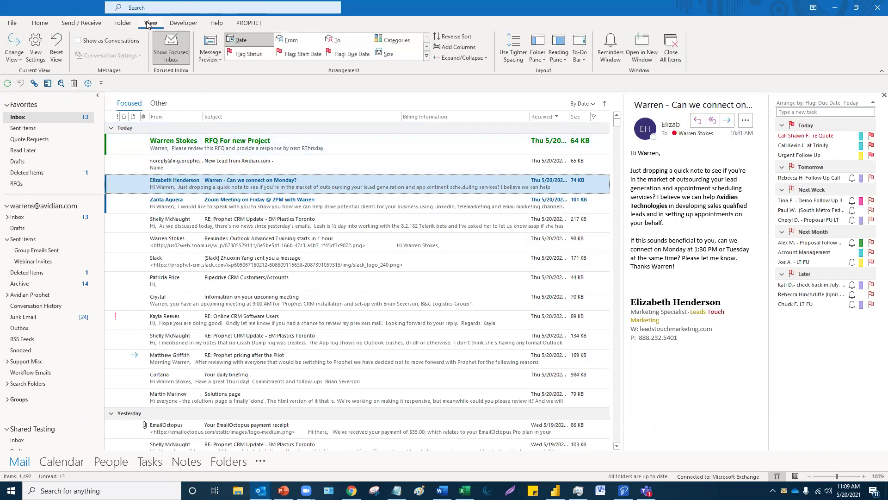
left_click(36, 49)
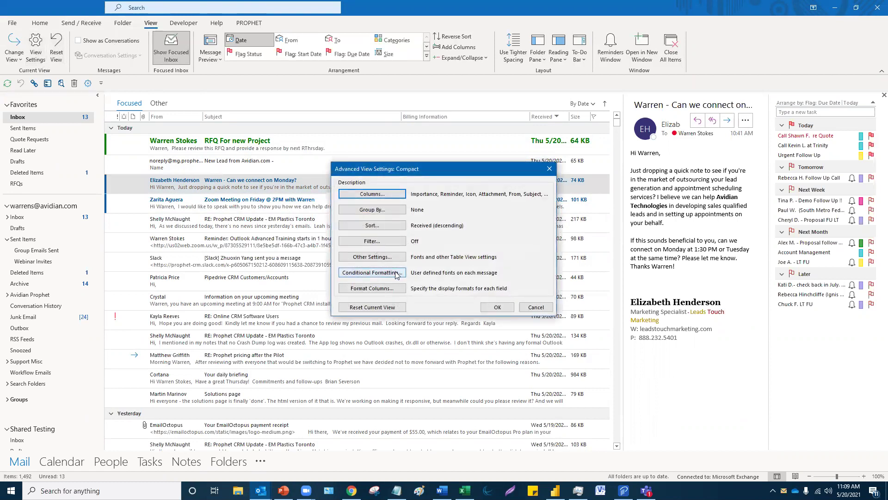
left_click(396, 273)
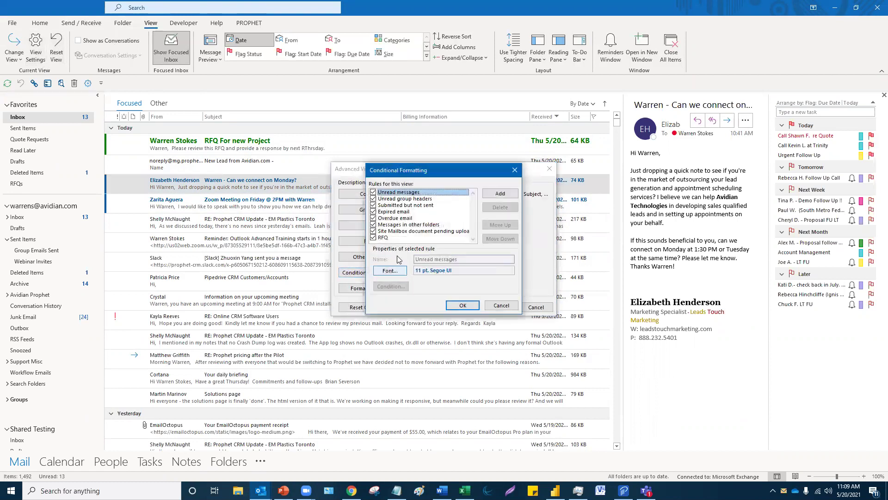
left_click(395, 237)
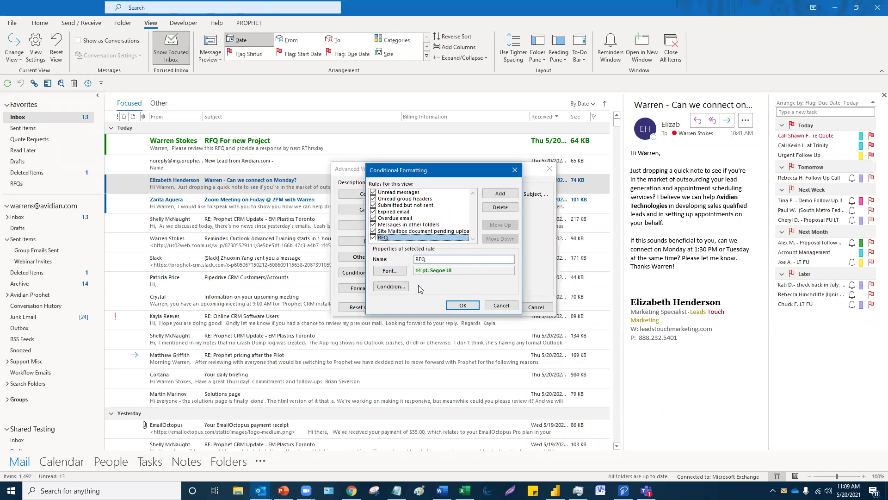
left_click(390, 286)
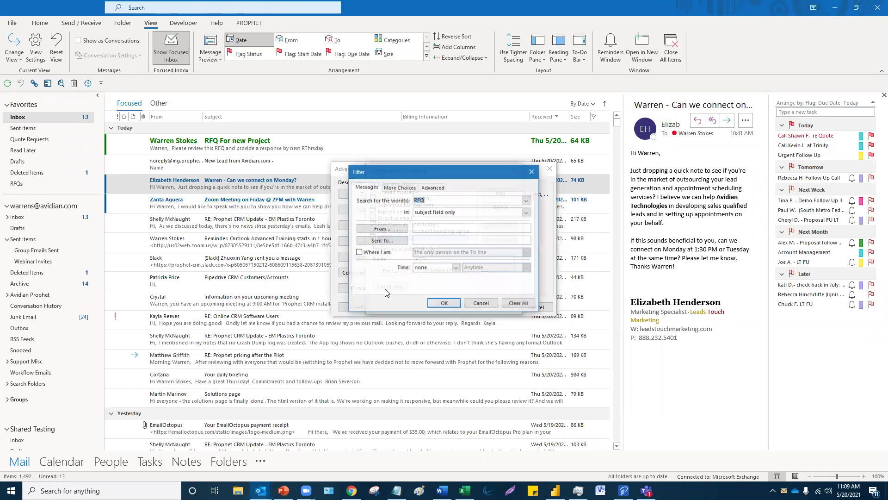
left_click(532, 173)
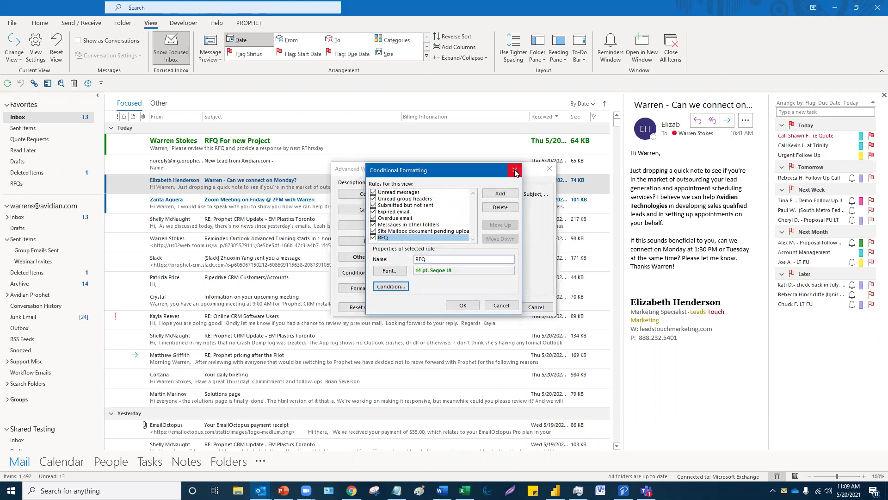
left_click(515, 169)
left_click(556, 168)
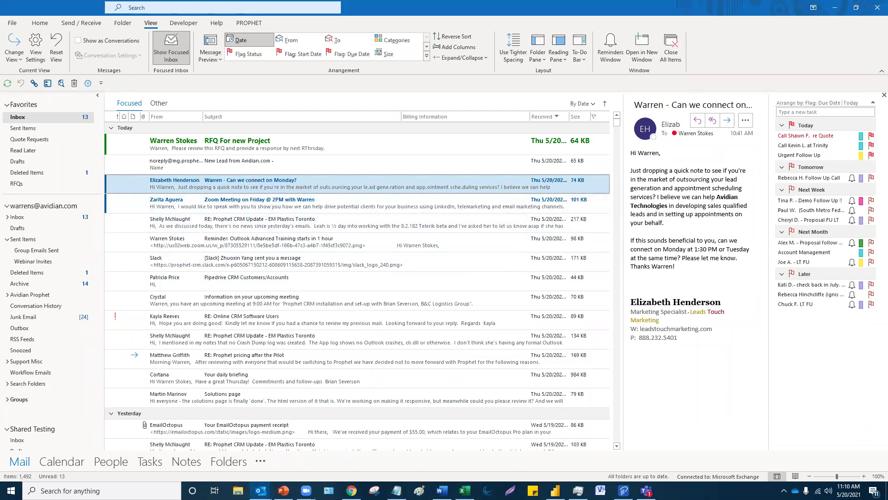
- Switch to the calendar and show it in week view
left_click(61, 461)
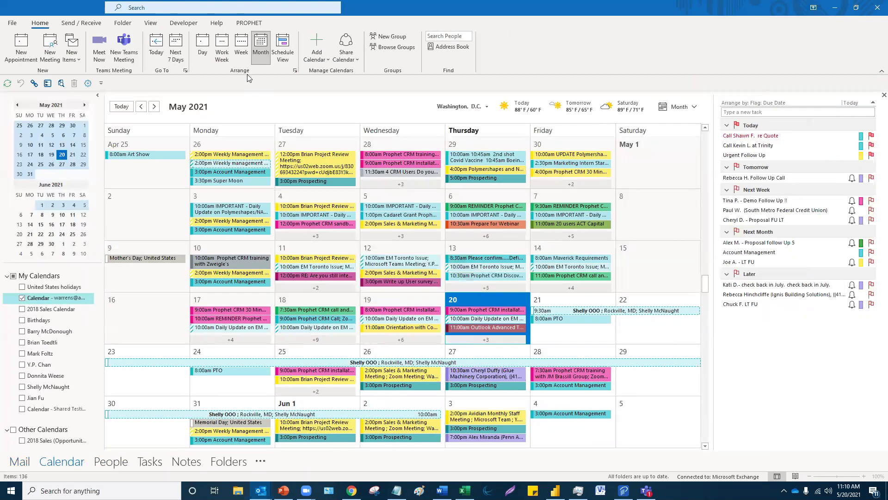
left_click(242, 55)
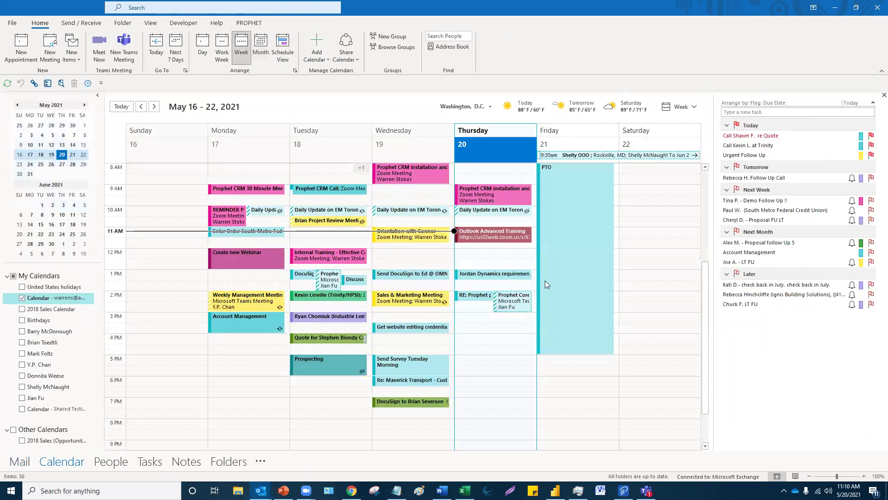
- Examine the full list of color categories from a new Thursday 4:00 PM appointment, and discard the appointment
double_click(486, 341)
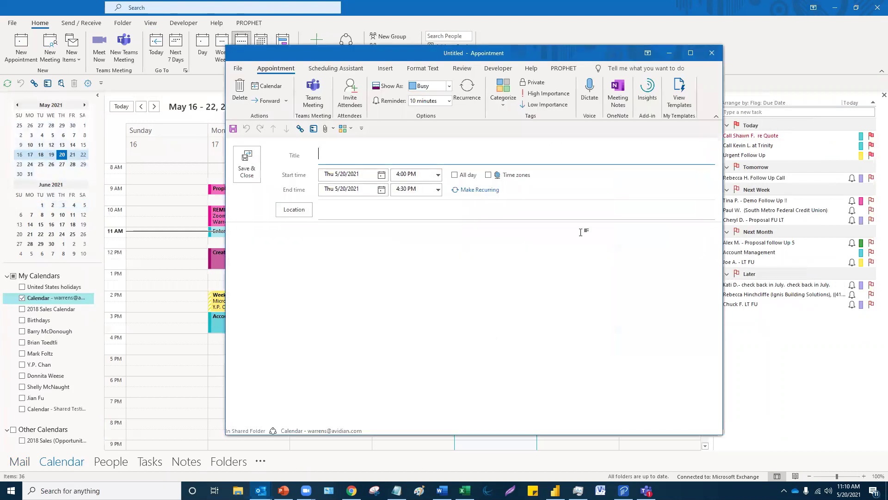
left_click(503, 105)
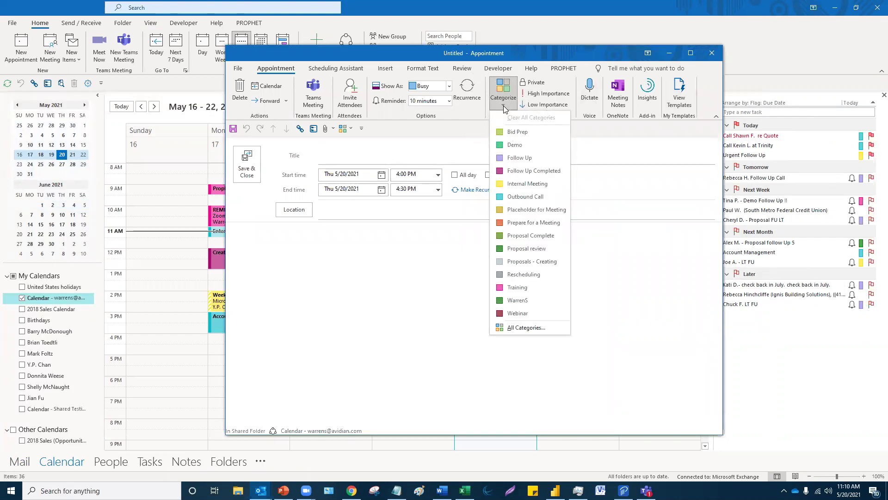
left_click(520, 329)
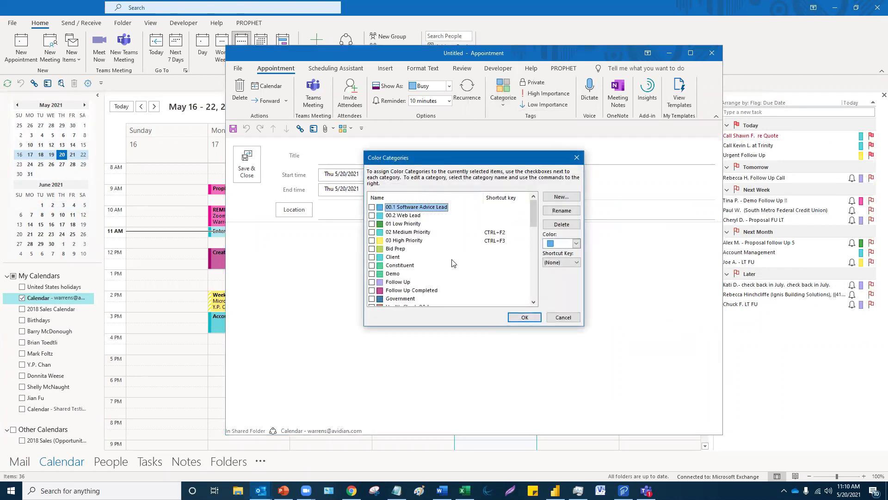
left_click(577, 157)
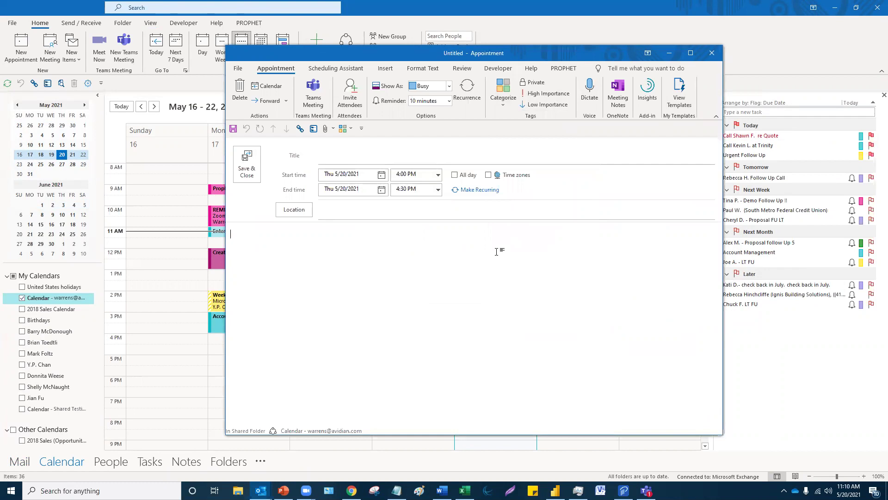
left_click(498, 250)
left_click(339, 156)
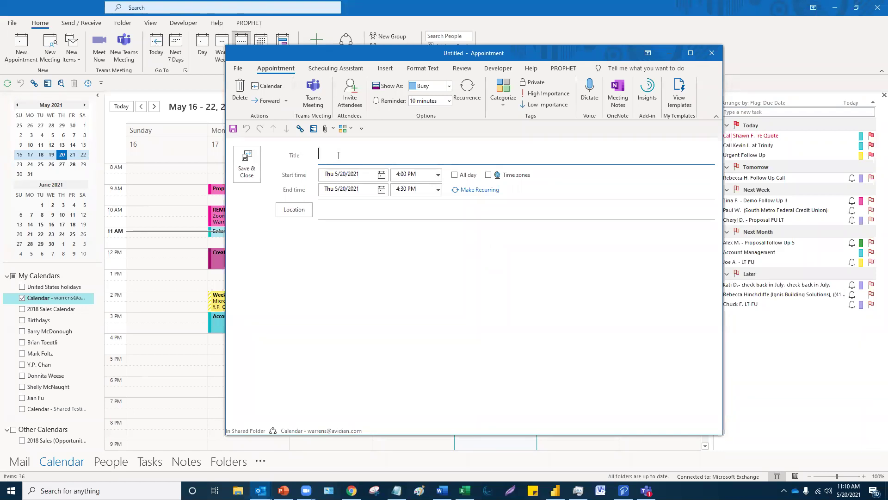
left_click(712, 53)
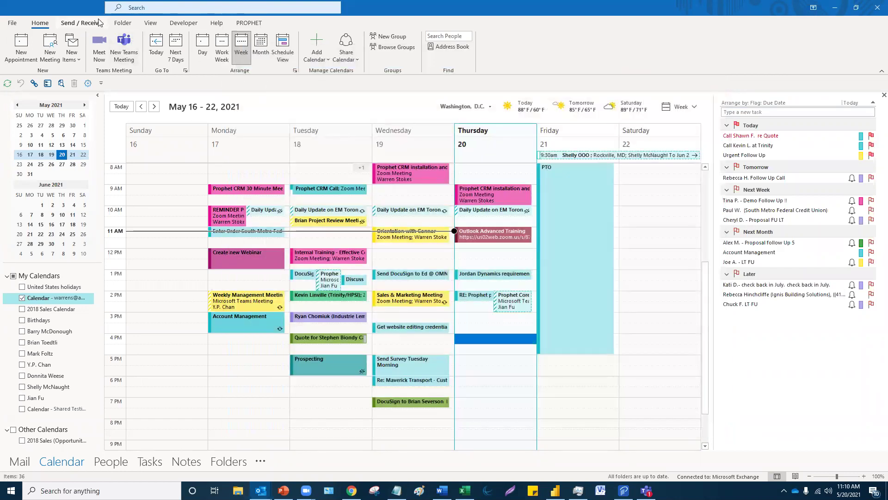
- Open the calendar view's conditional formatting rules and examine the color choice of the Bid Prep rule
left_click(151, 23)
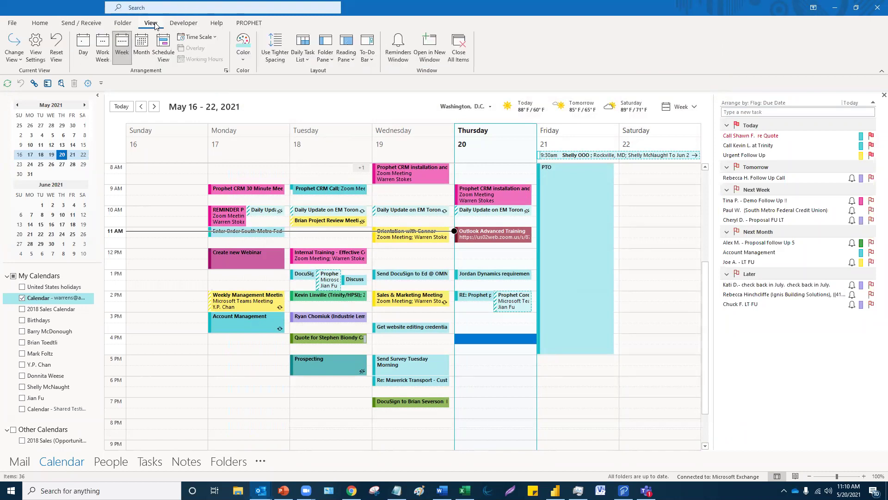
left_click(37, 55)
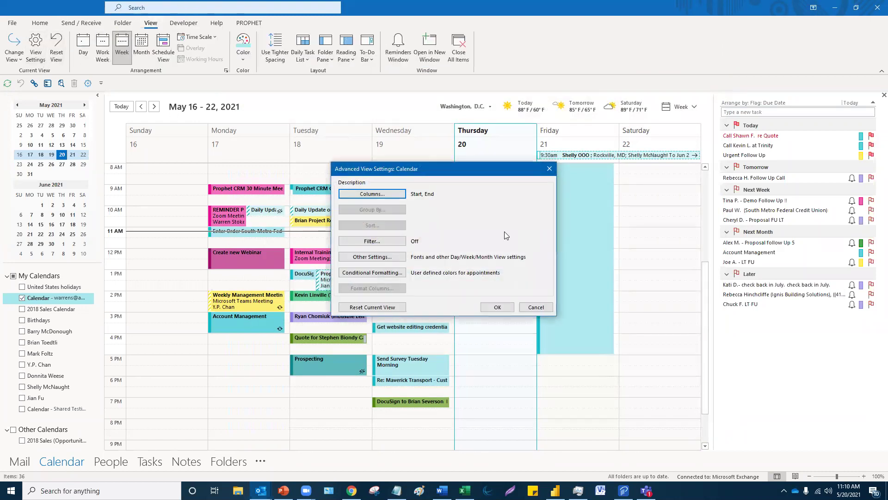
left_click(396, 273)
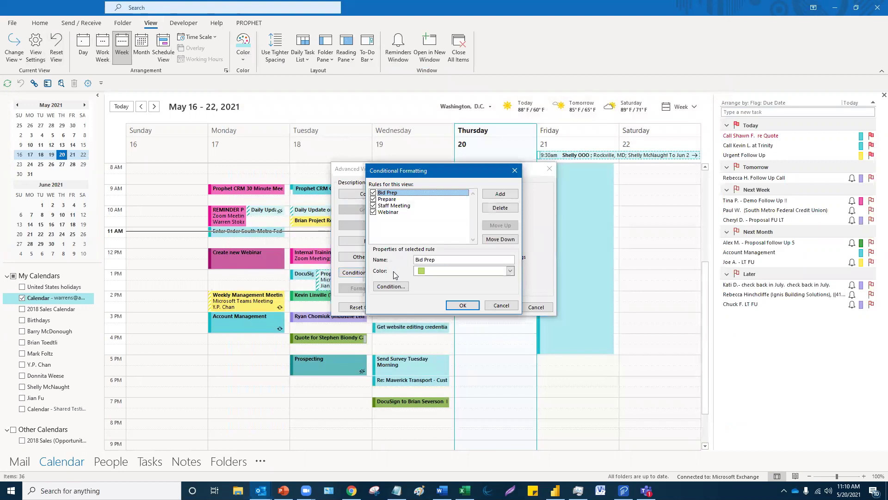
left_click(395, 194)
left_click(511, 271)
left_click(511, 273)
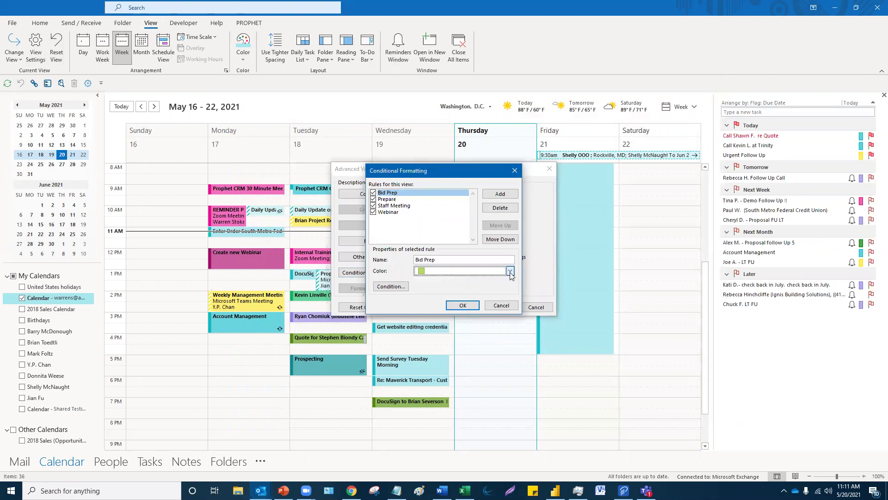
- Examine the search words in the Bid Prep rule's condition, and close the calendar view settings without changes
left_click(391, 286)
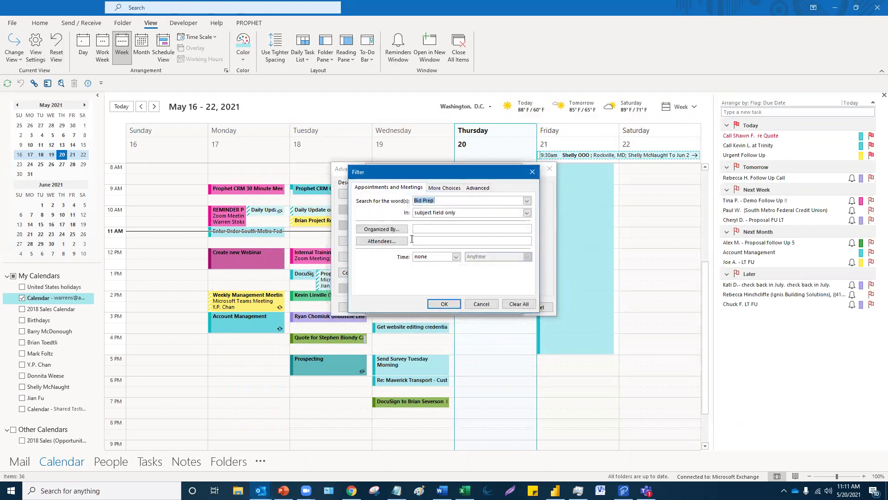
left_click(435, 202)
left_click_drag(437, 202, 414, 201)
left_click(452, 200)
left_click(532, 172)
left_click(515, 171)
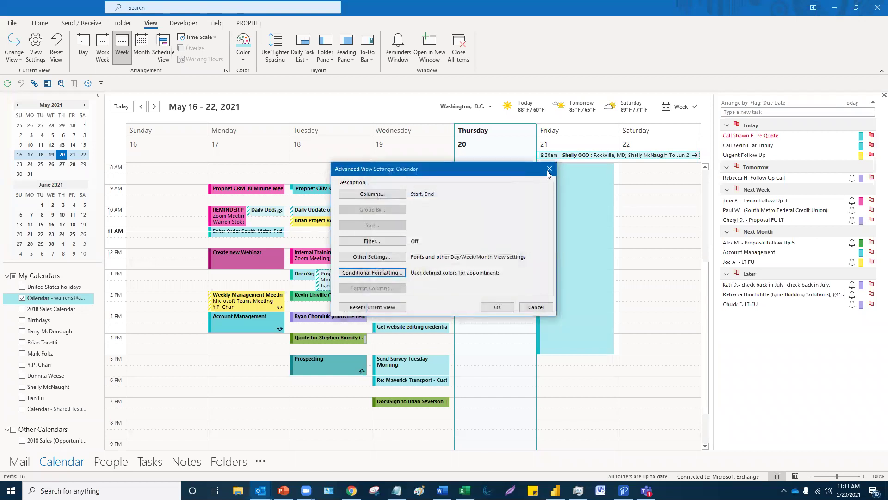
left_click(550, 171)
- Create and save an appointment titled Bid Prep on Thursday 5/20/2021 from 4:00 PM to 5:30 PM
left_click(474, 339)
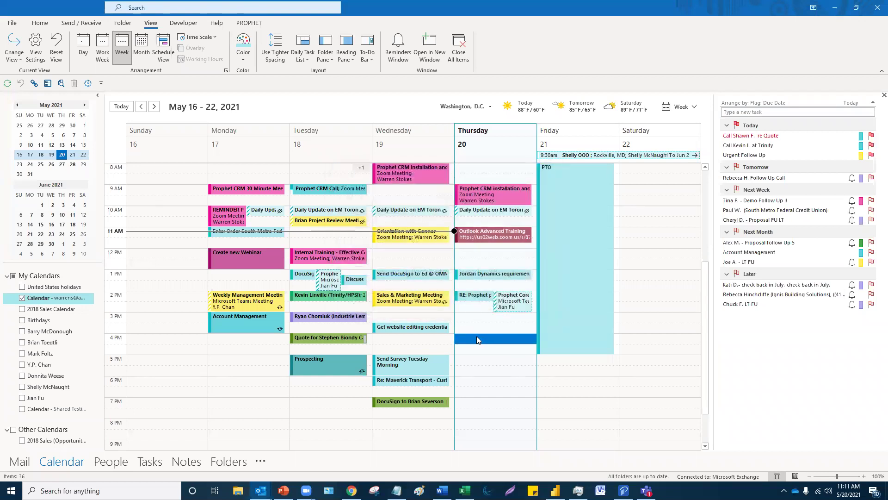
double_click(477, 336)
left_click(438, 190)
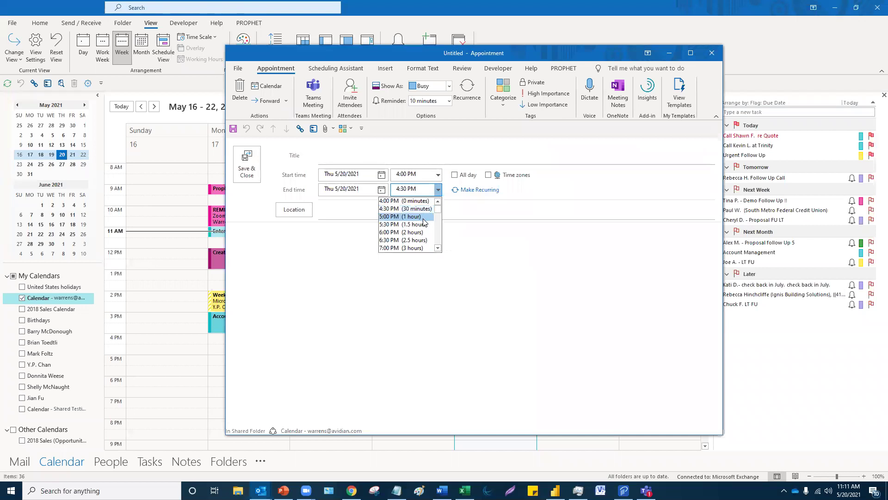
left_click(414, 215)
left_click(339, 160)
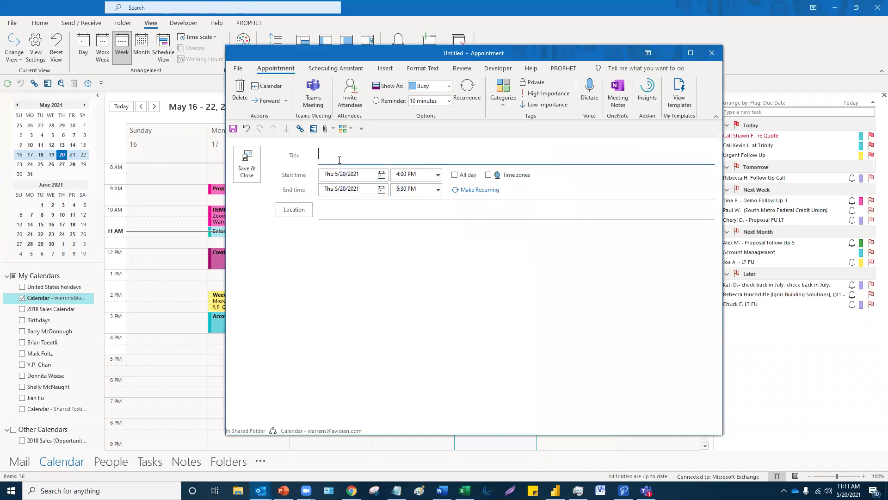
type("Bid Prep")
left_click(247, 164)
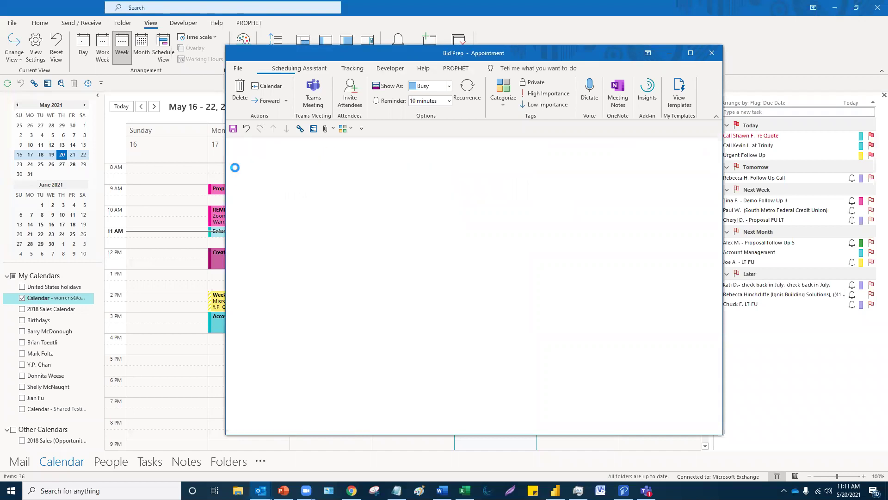
mouse_move(503, 342)
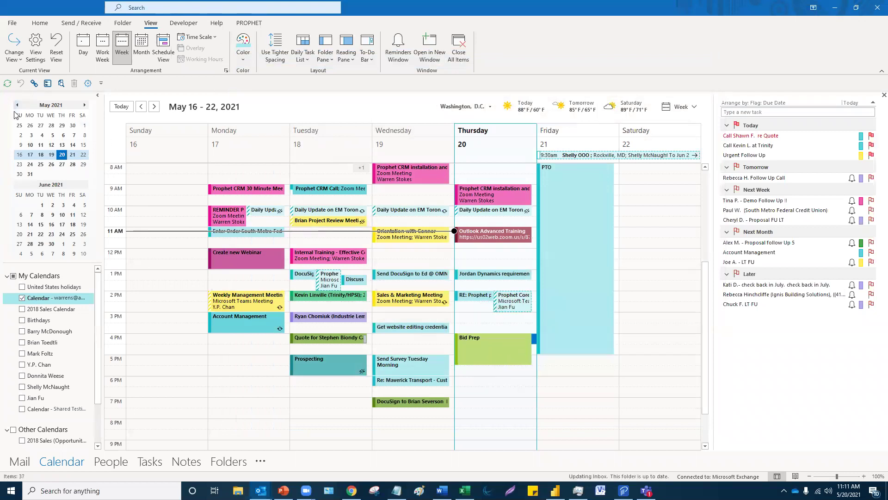
- Look through the color-coded appointments of April 2021 in month view, and return to the week of May 16 - 22, 2021
left_click(30, 125)
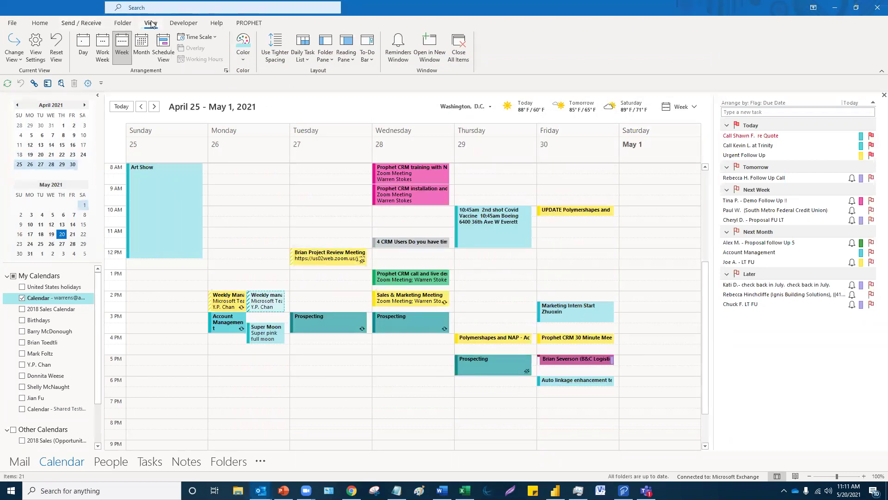
left_click(145, 60)
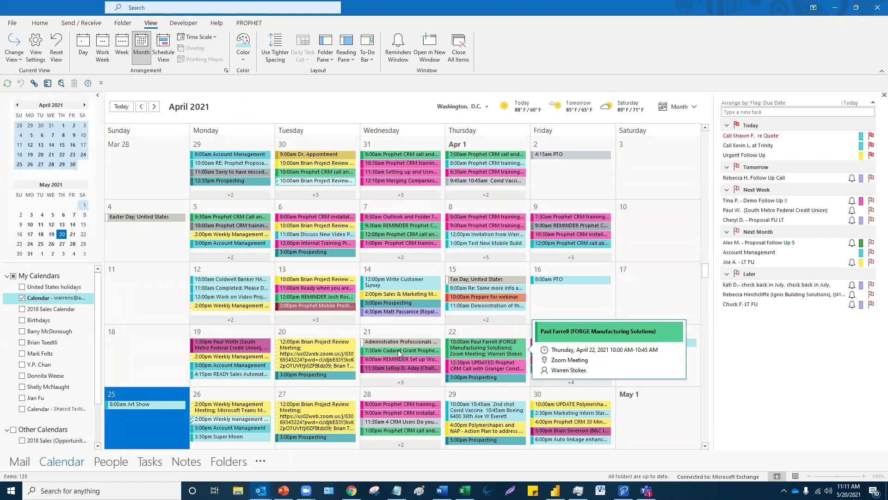
mouse_move(326, 356)
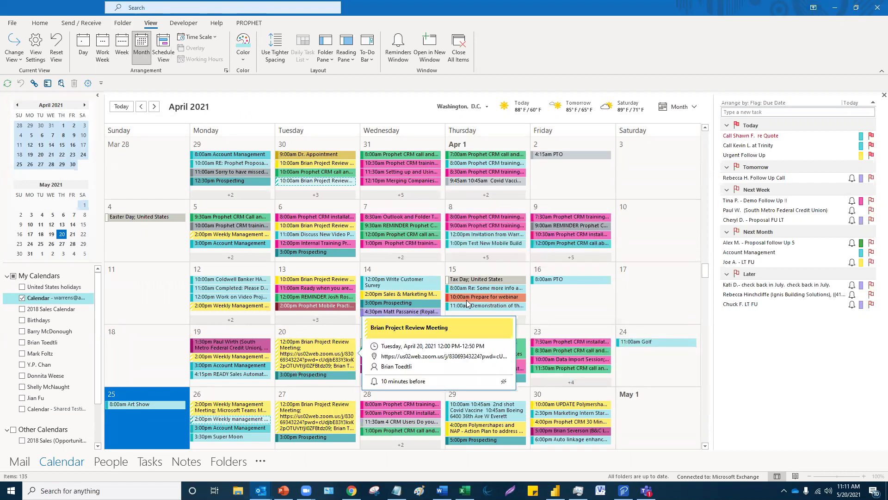
mouse_move(478, 300)
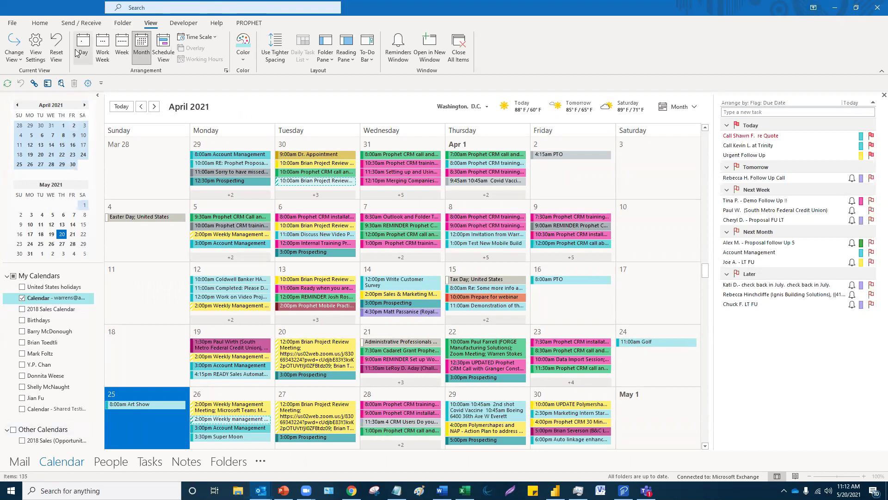
left_click(122, 49)
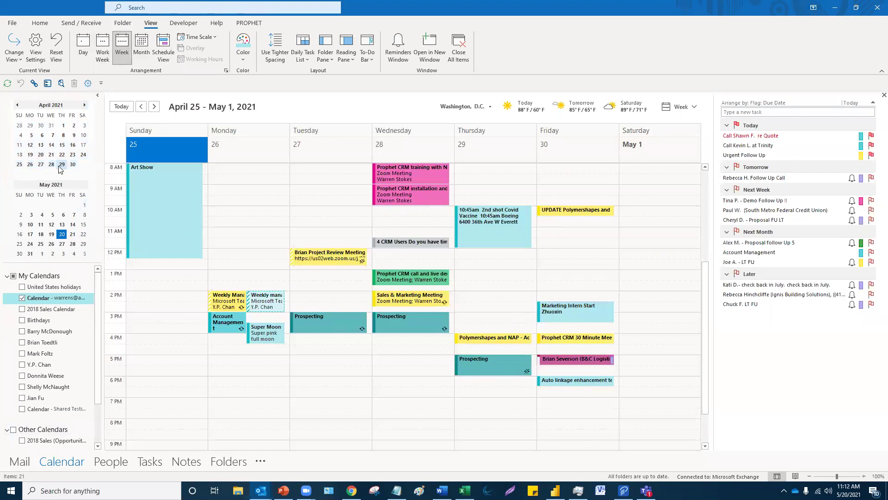
left_click(62, 234)
- Open and close the Bid Prep appointment on Thursday, May 20, and delete it from the calendar
double_click(473, 345)
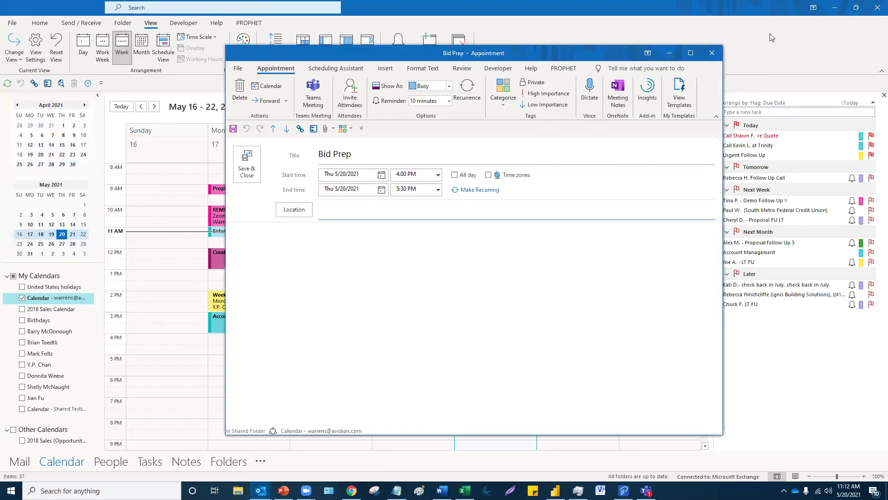
left_click(715, 54)
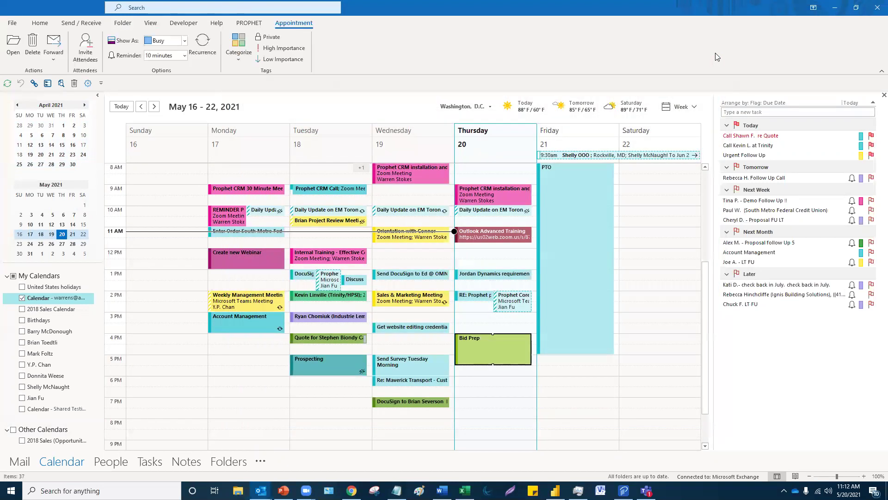
key("Delete")
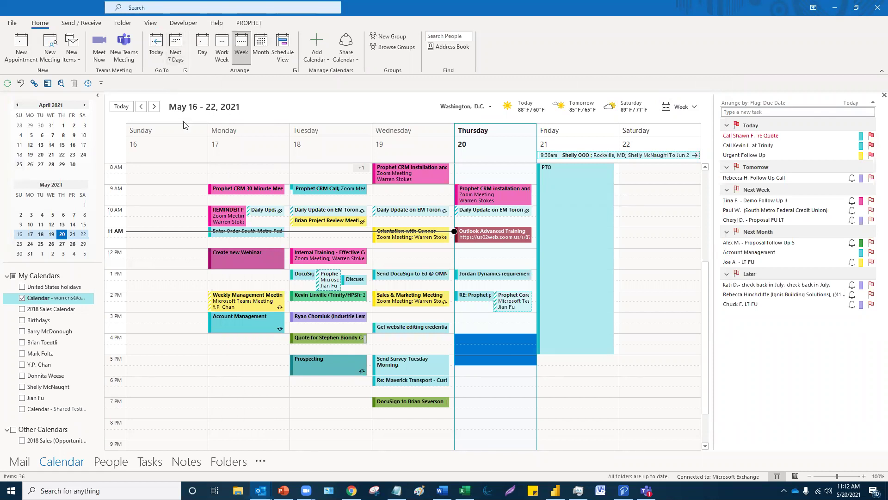
left_click(486, 345)
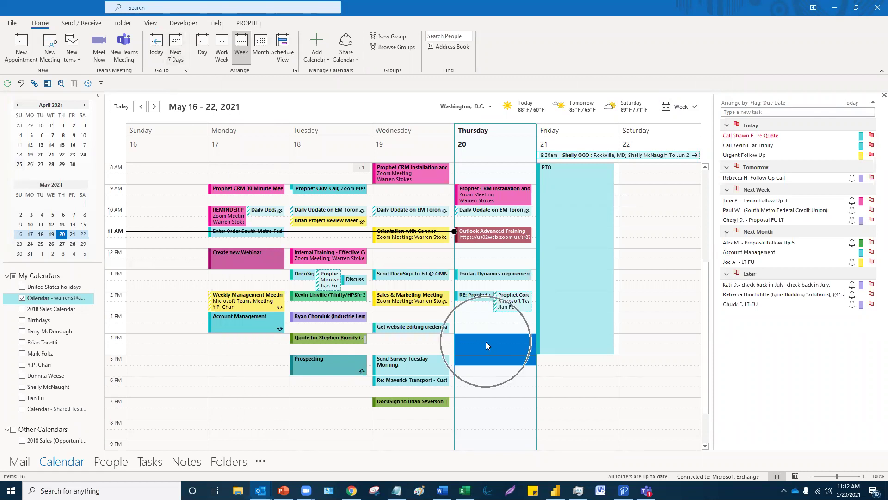
- Add a calendar conditional formatting rule named Fishing and give it the brown color
left_click(150, 24)
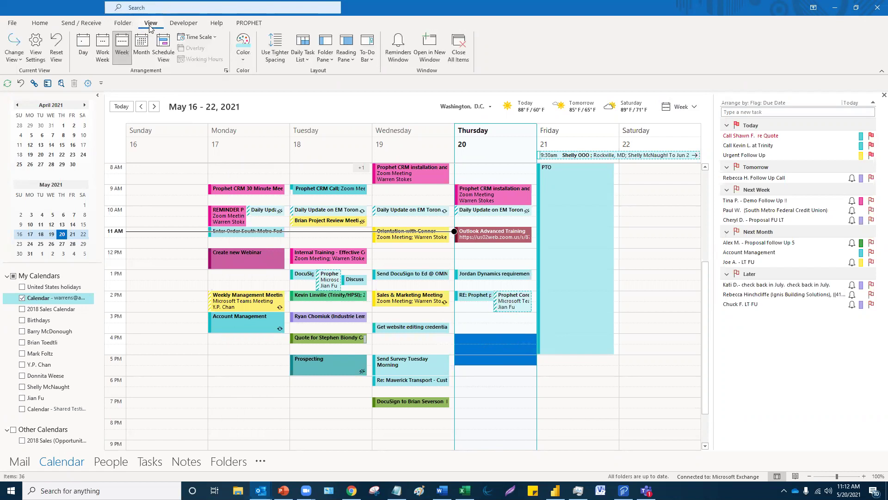
left_click(35, 46)
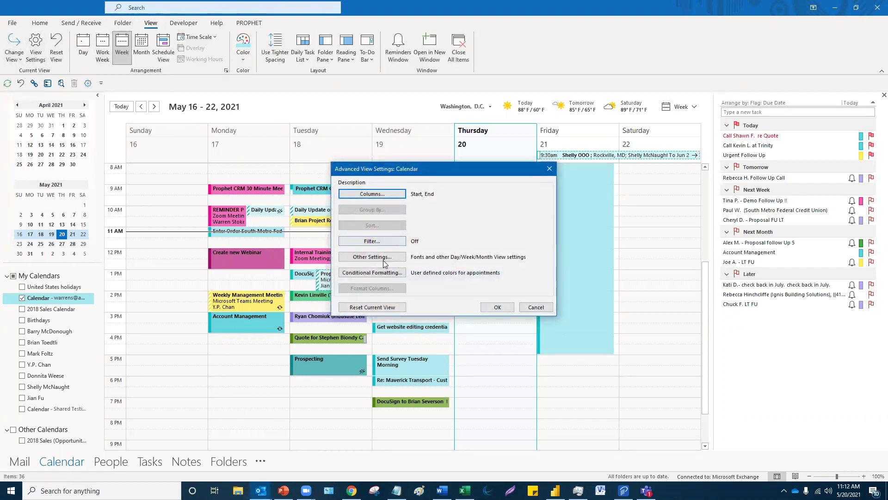
left_click(380, 274)
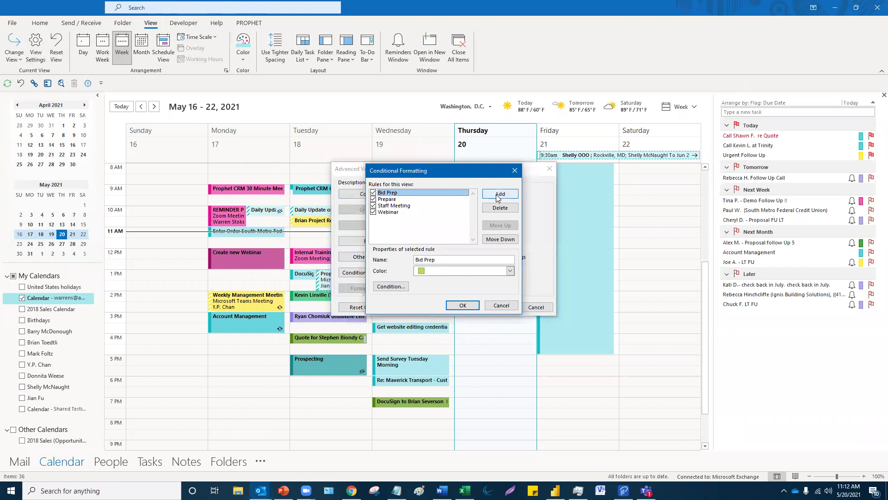
key("ctrl")
key("ctrl")
left_click(498, 195)
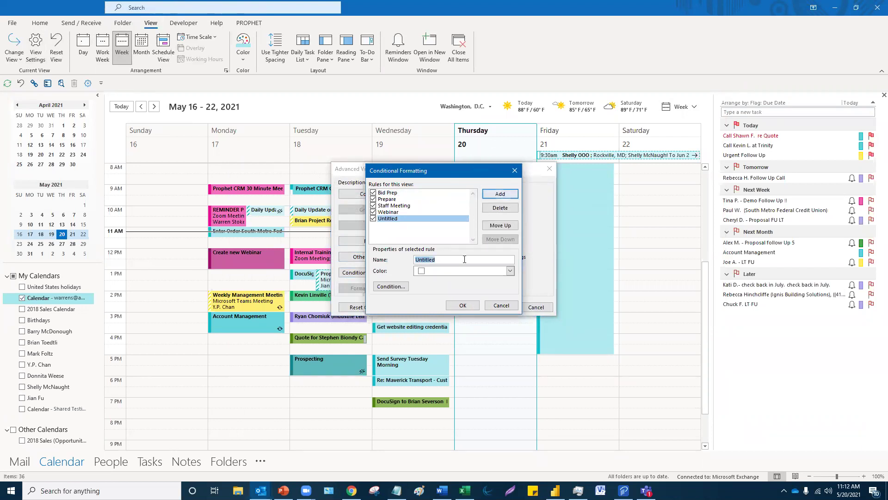
type("Fishing")
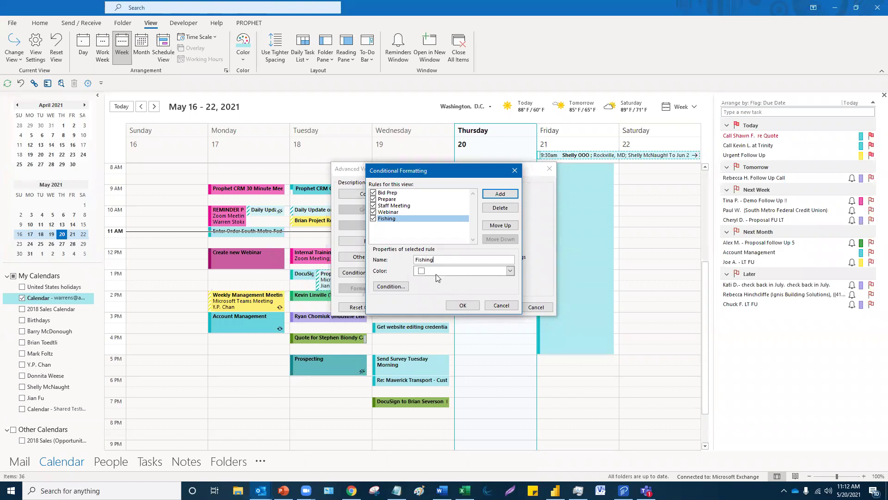
left_click(510, 271)
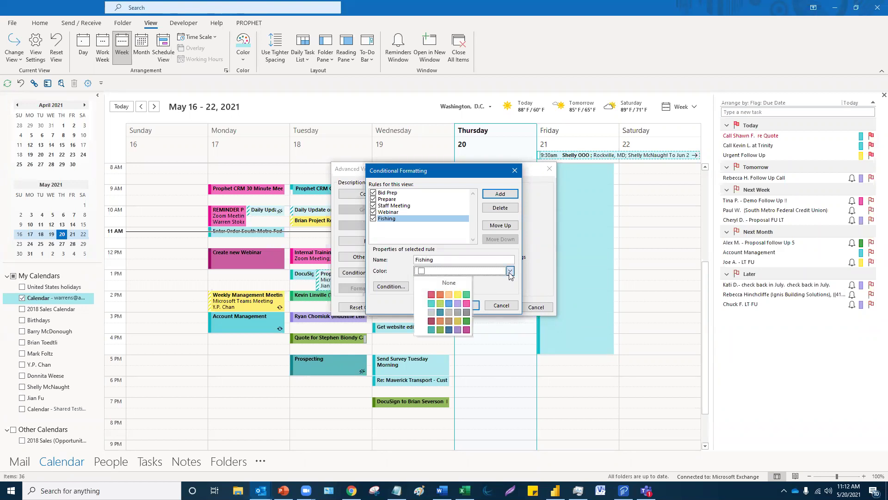
left_click(450, 321)
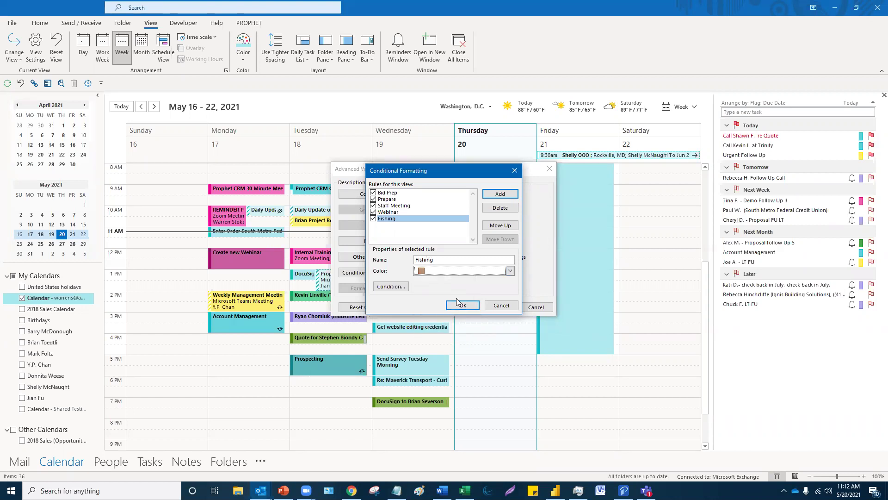
- Set the Fishing rule's condition to the word Fishing in the subject field only, and apply the calendar view settings
left_click(391, 286)
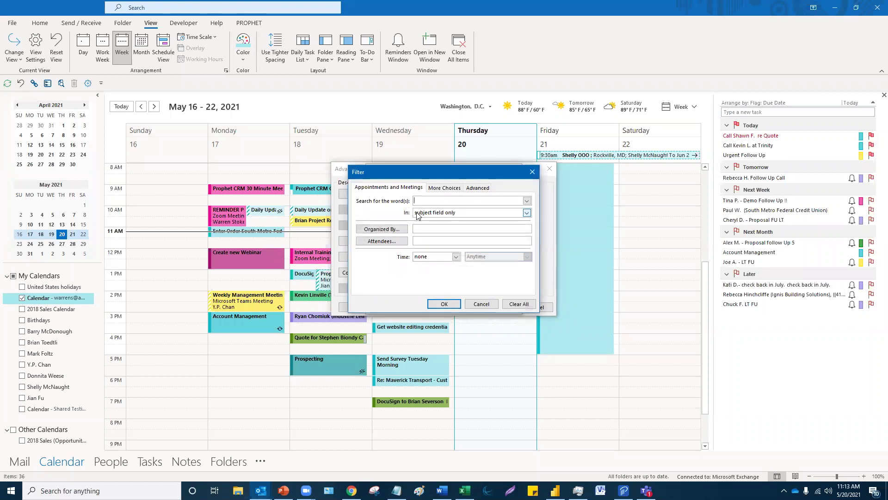
type("Fishing")
left_click(456, 189)
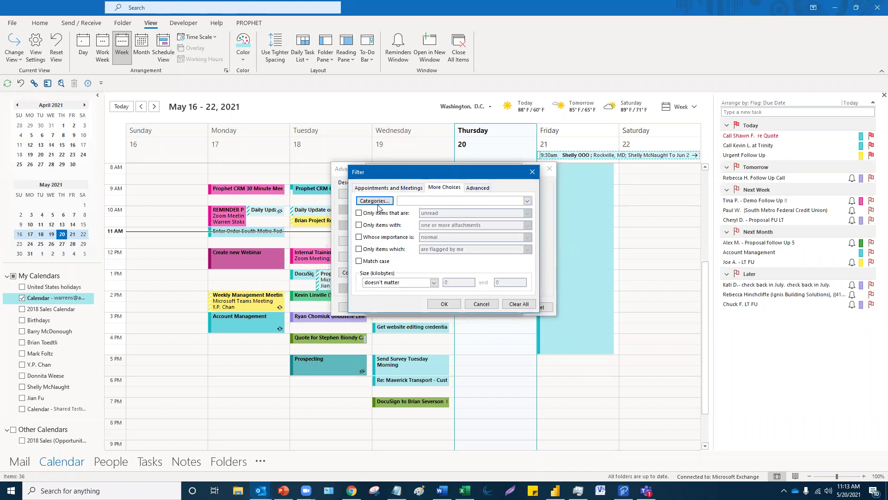
left_click(480, 188)
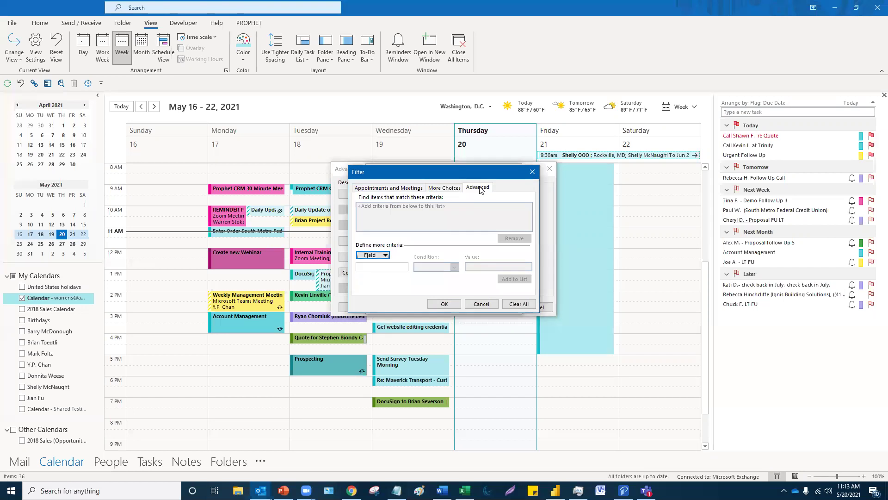
left_click(386, 256)
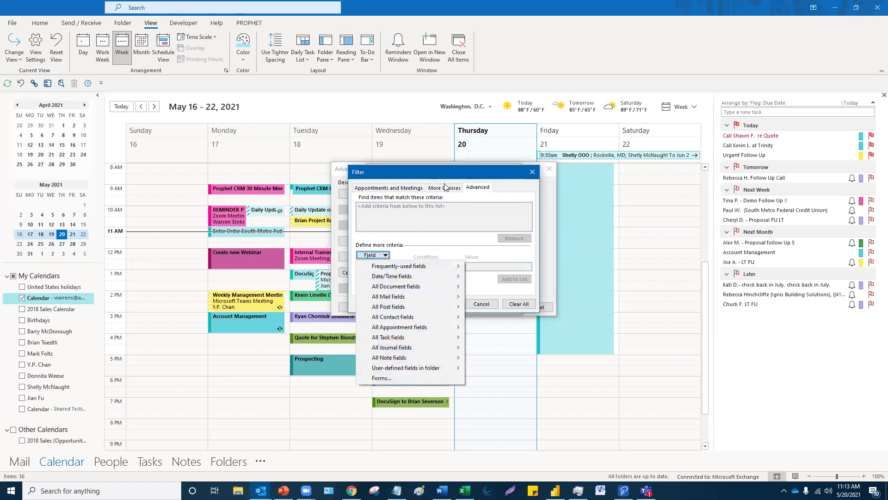
left_click(407, 189)
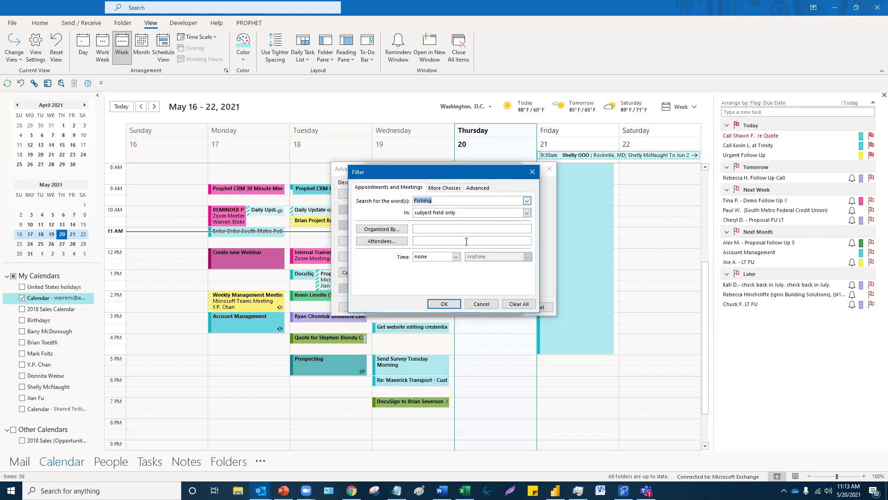
left_click(444, 304)
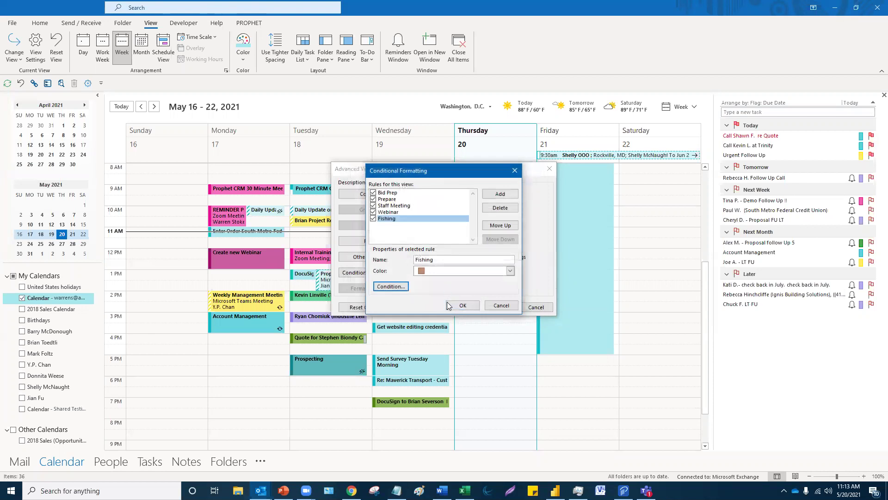
left_click(460, 306)
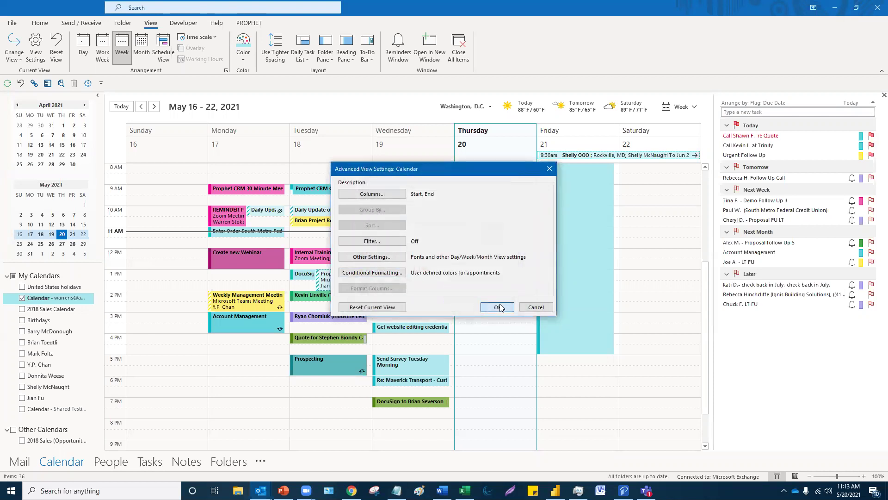
left_click(498, 307)
- Create and save an appointment titled Fishing on Thursday 5/20/2021 from 4:00 PM to 6:00 PM
left_click_drag(503, 335, 504, 361)
double_click(493, 340)
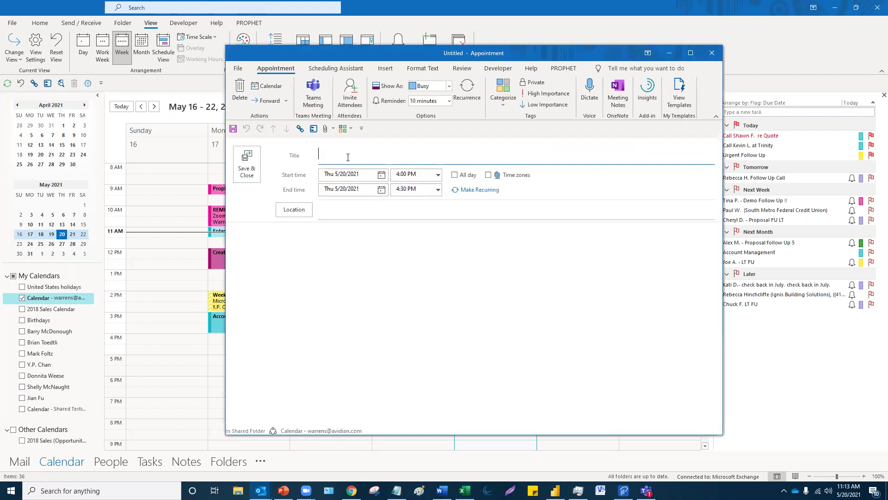
type("Fishing")
left_click(437, 189)
left_click(407, 231)
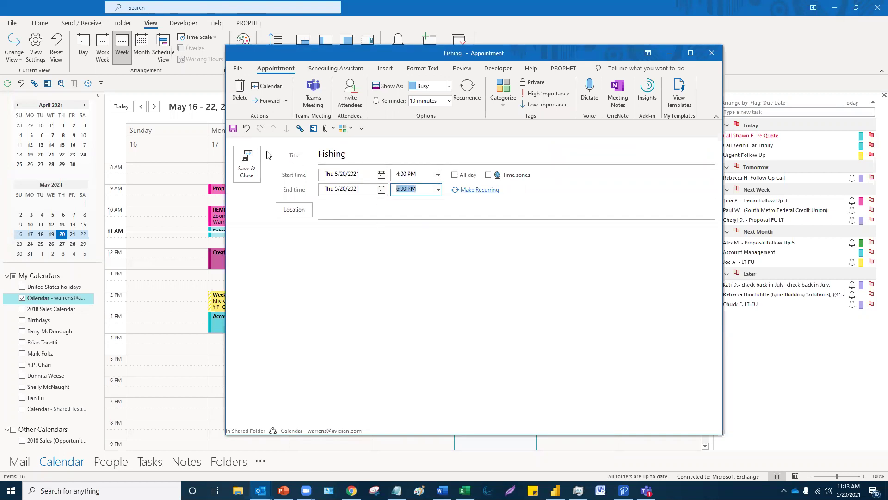
left_click(247, 165)
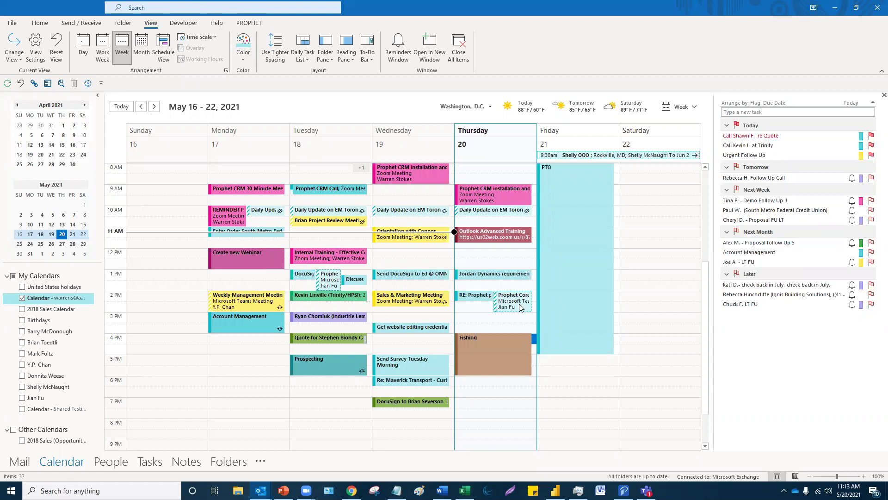
- Switch to the contacts and search the current folder for madagascar
mouse_move(522, 307)
left_click(111, 462)
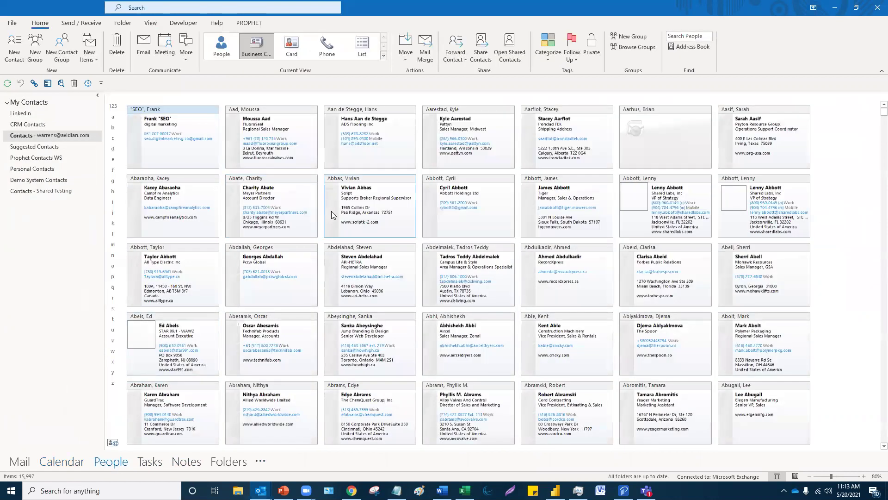
left_click(502, 186)
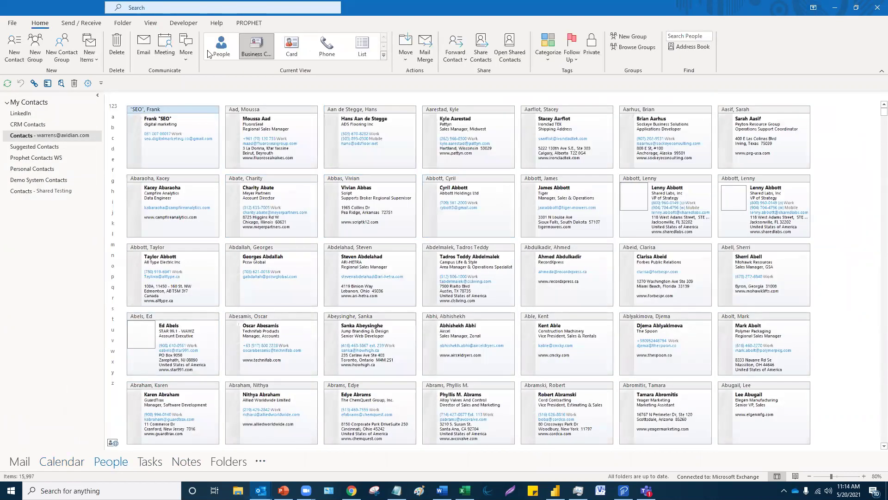
left_click(226, 8)
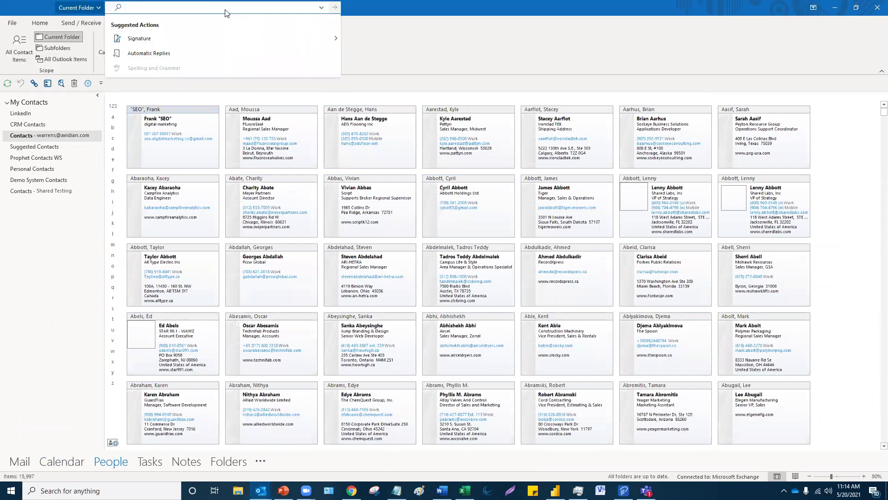
type("m")
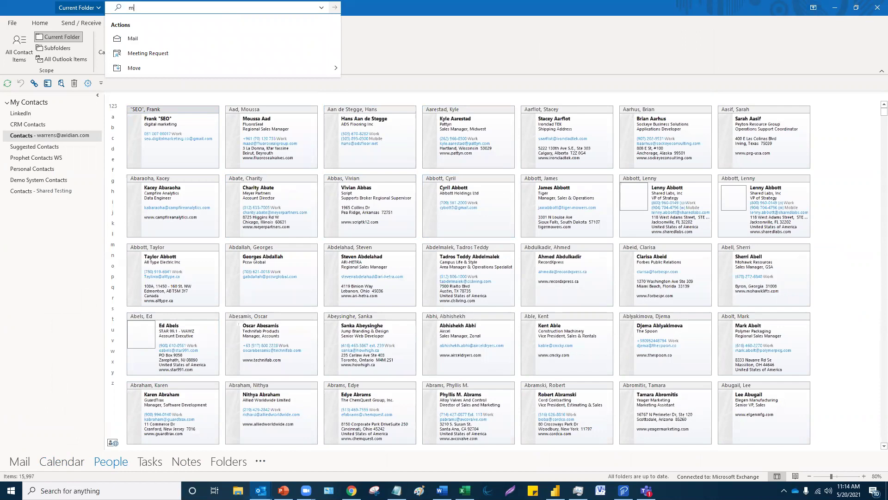
type("adag")
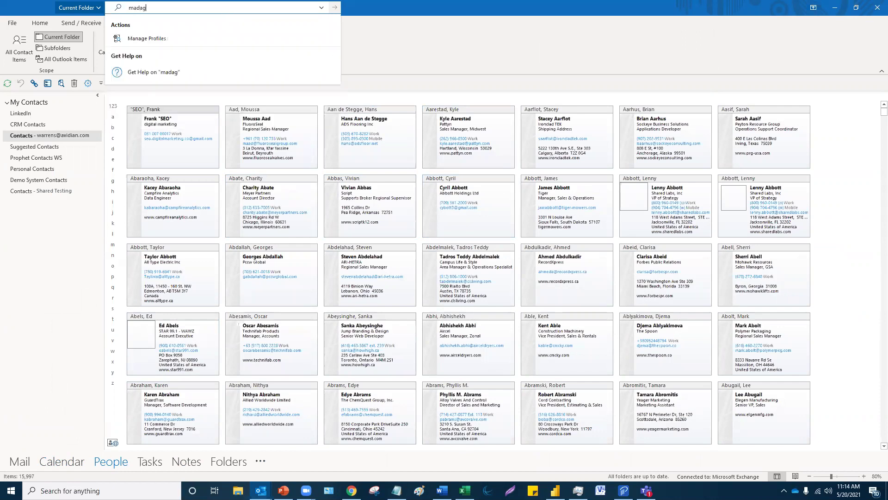
type("asc")
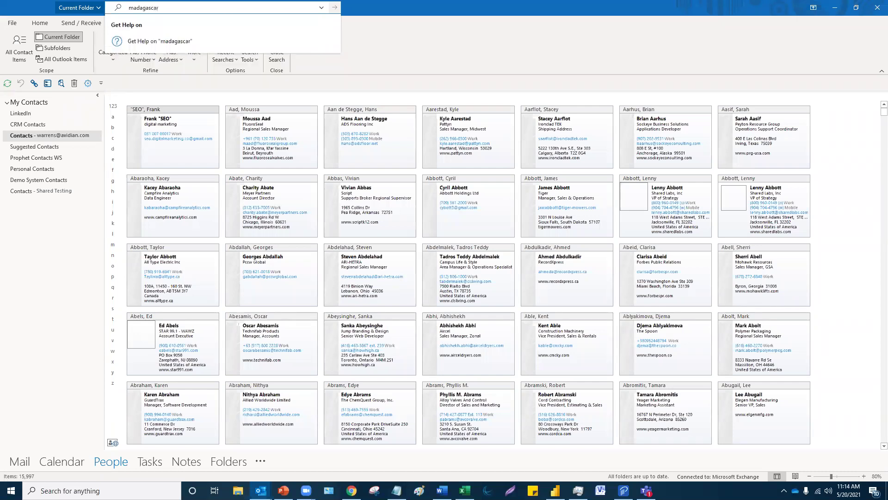
type("ar")
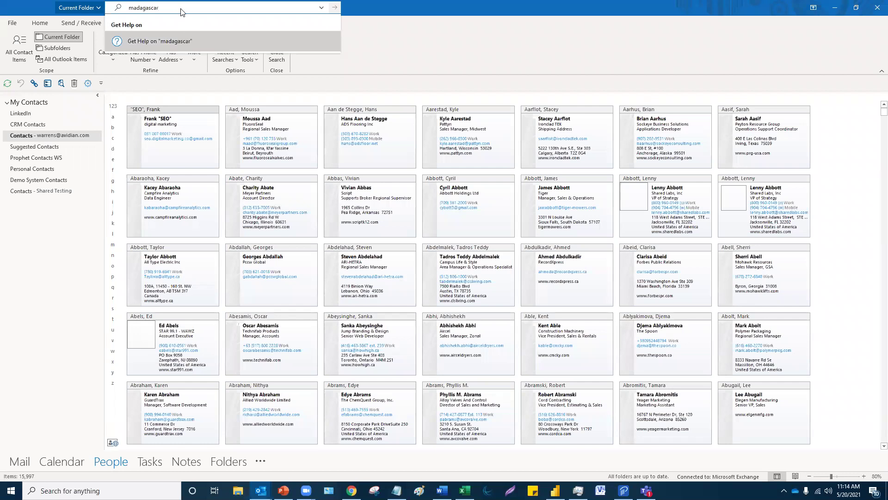
key("Return")
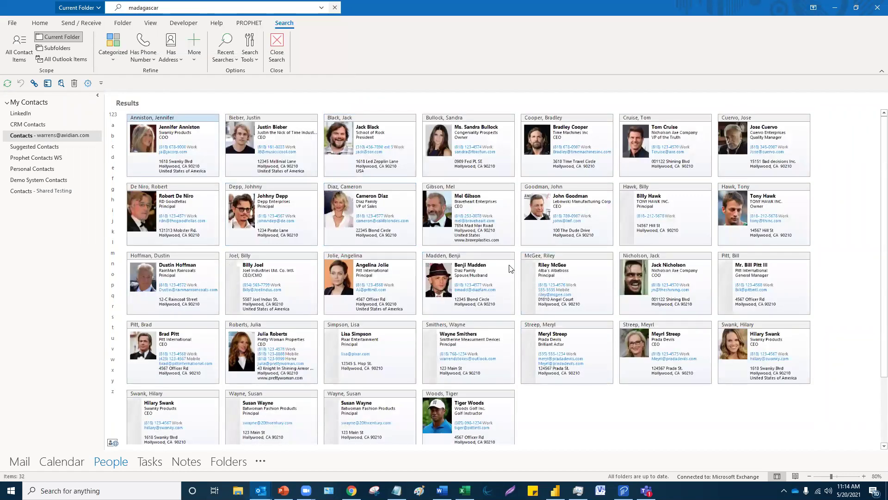
- Open the Angelina Jolie contact and examine its notes for the mention of Project Madagascar
left_click(387, 261)
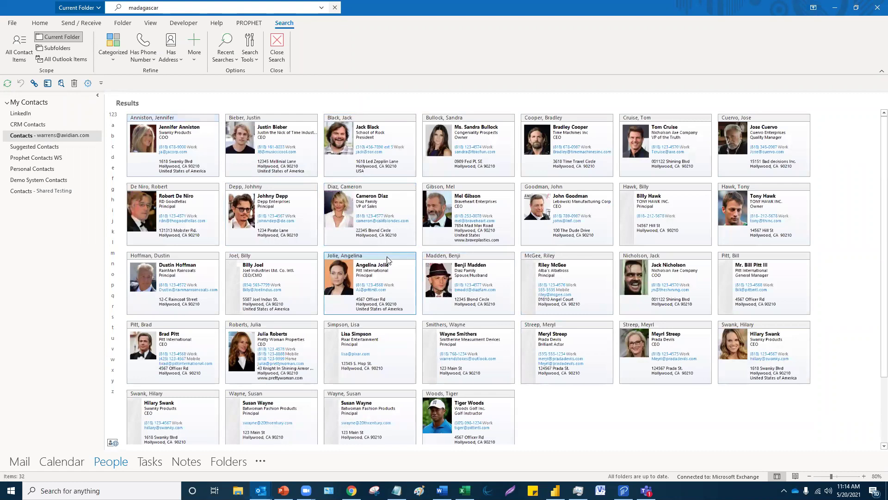
double_click(387, 261)
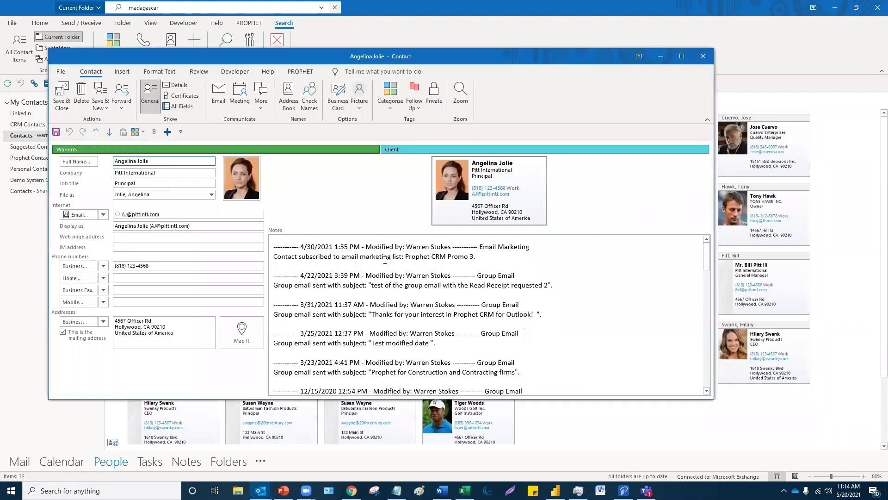
scroll(389, 317, "down", 3)
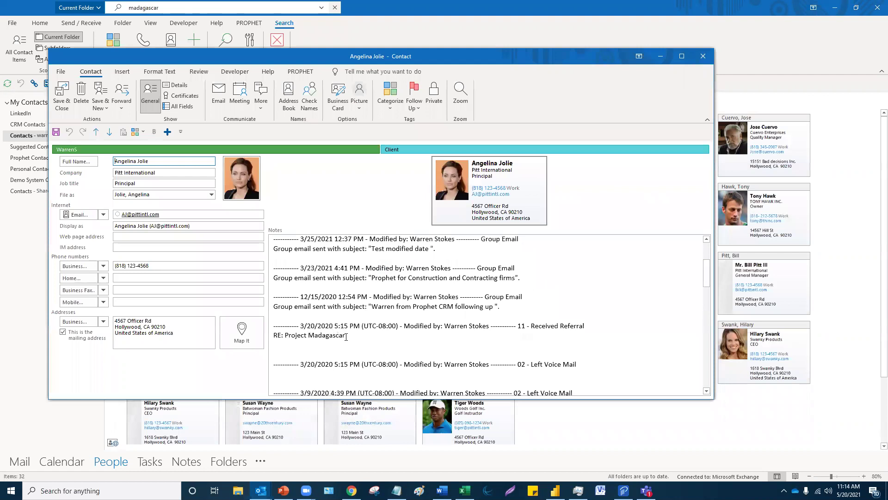
triple_click(346, 336)
scroll(367, 334, "up", 2)
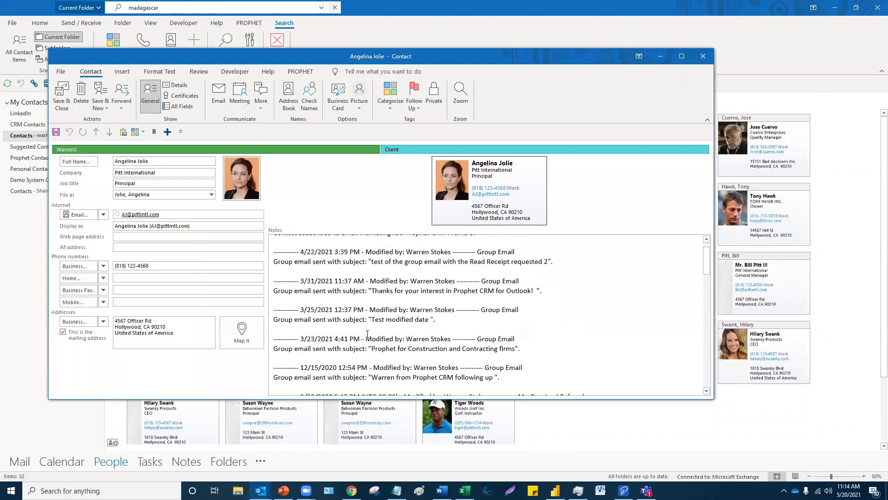
scroll(367, 334, "up", 1)
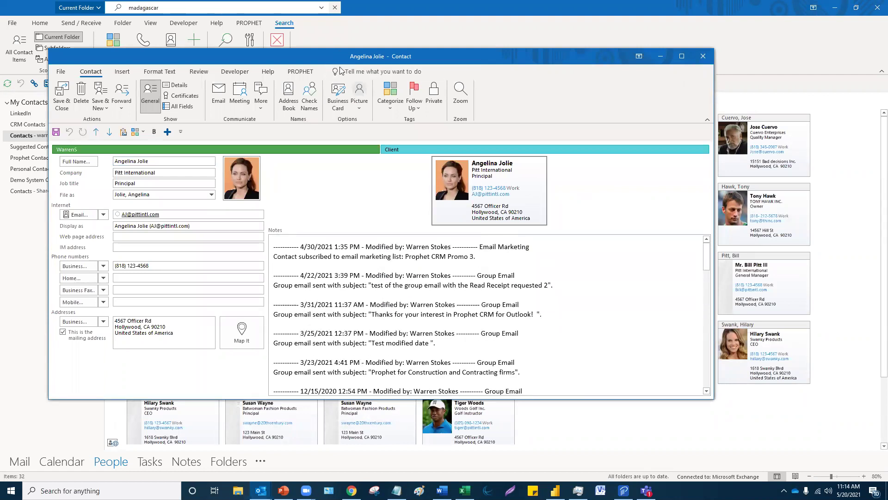
- Assign the IT Services and ZoomInfo categories to the open Angelina Jolie contact
left_click_drag(340, 70, 410, 76)
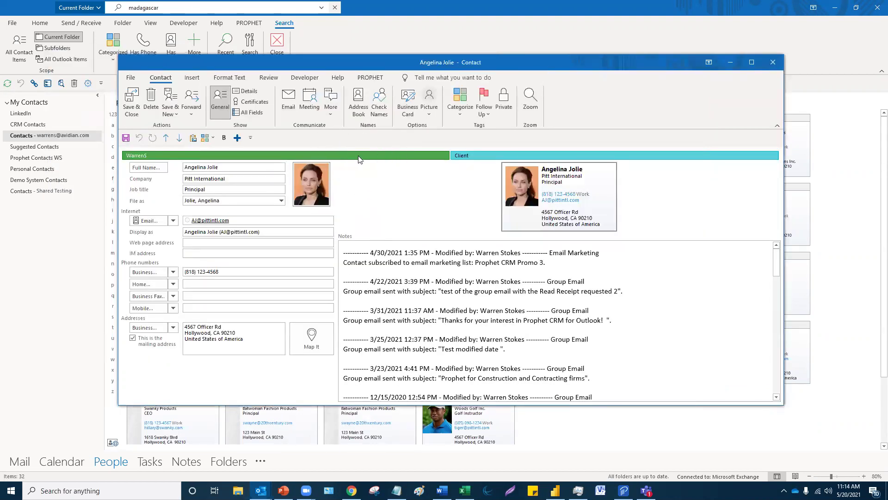
left_click(464, 115)
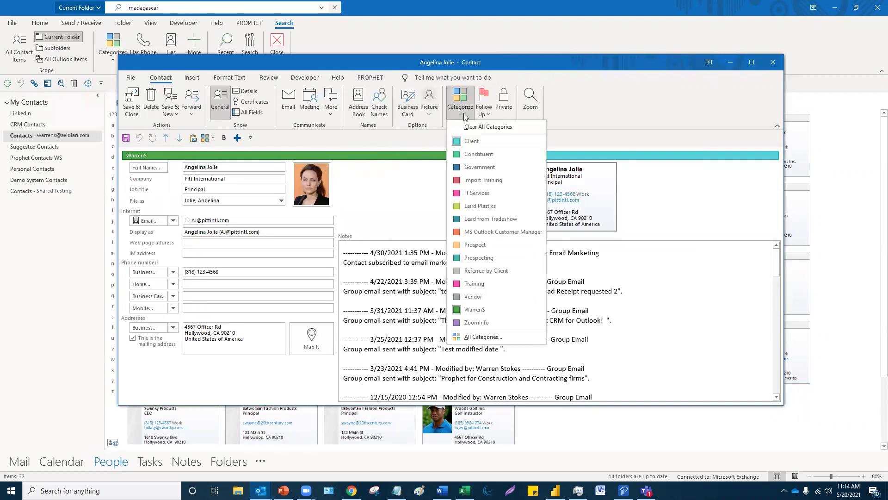
left_click(476, 195)
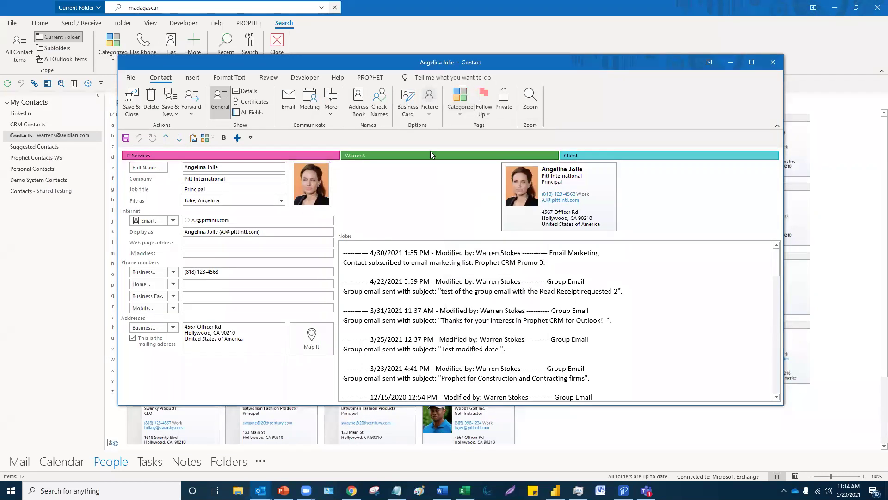
left_click(461, 112)
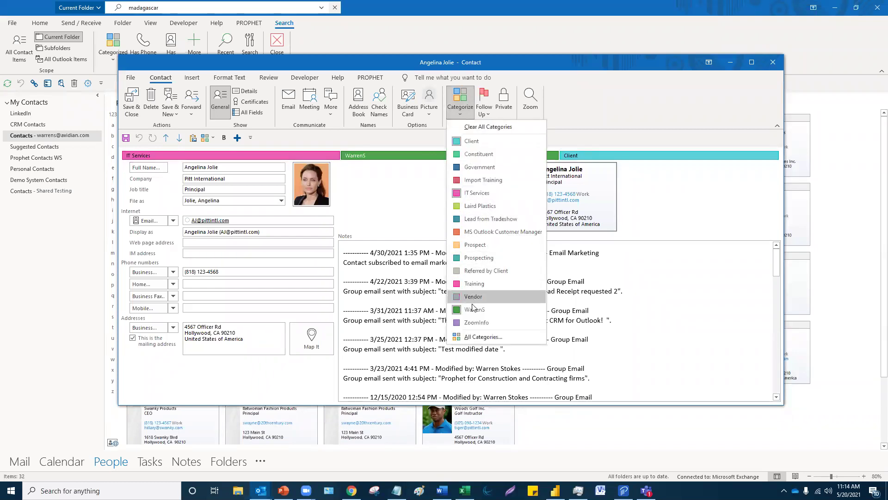
left_click(473, 324)
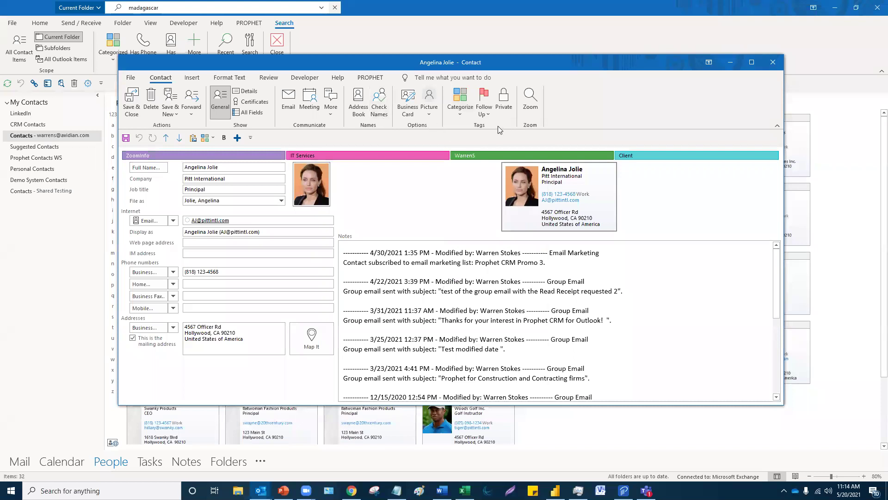
- Remove the ZoomInfo category from the open Angelina Jolie contact and close the contact with the changes saved
left_click(460, 113)
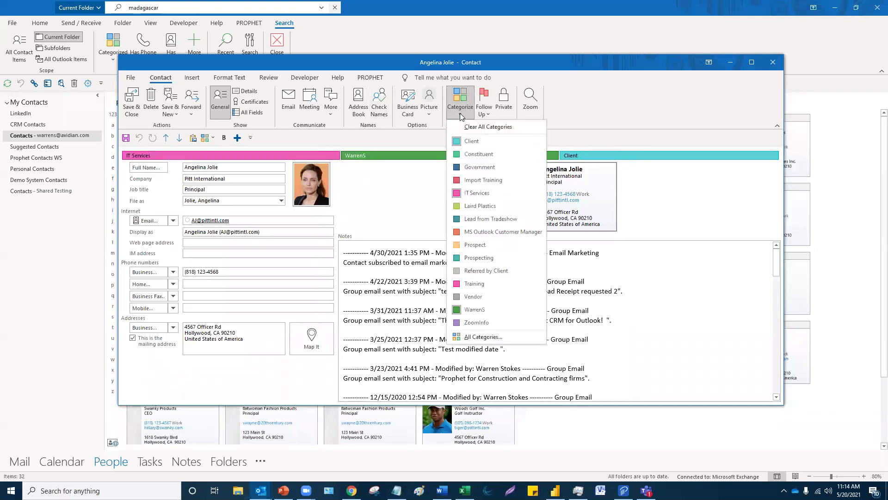
left_click(475, 338)
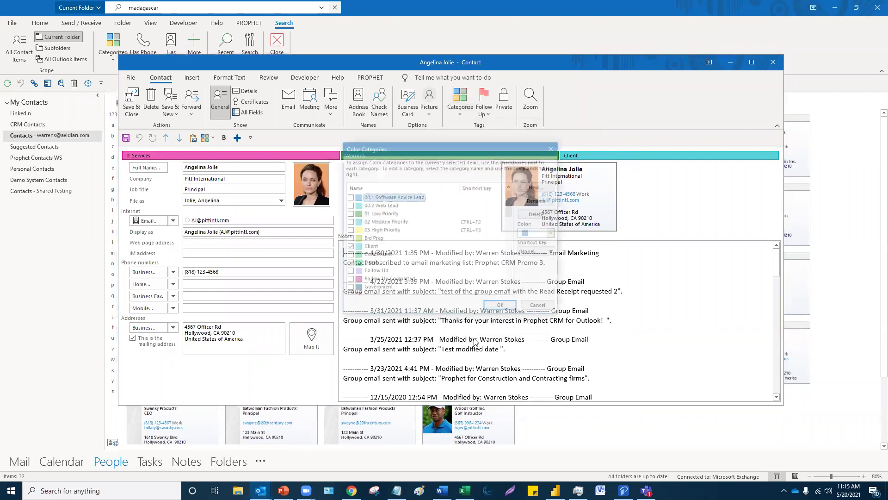
left_click(550, 149)
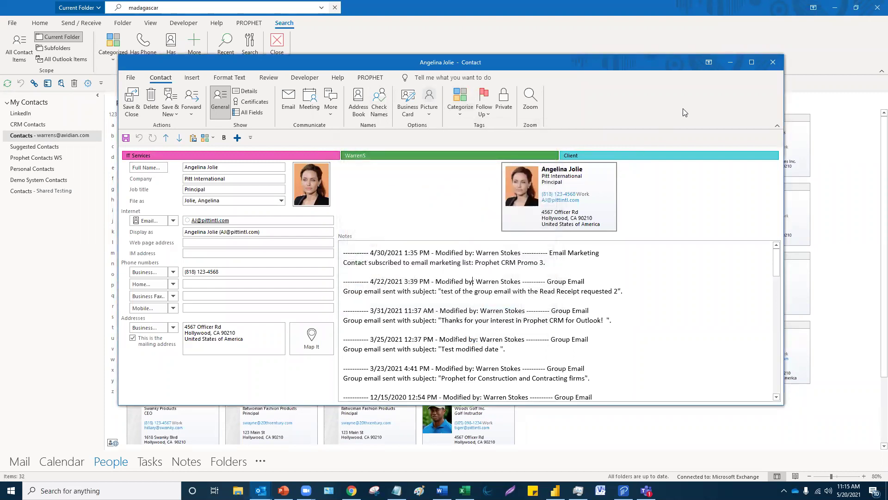
left_click(772, 63)
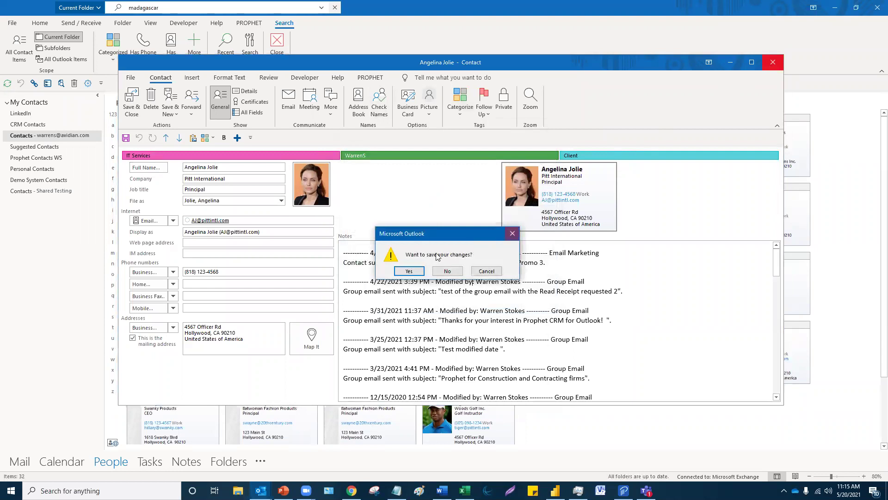
left_click(409, 271)
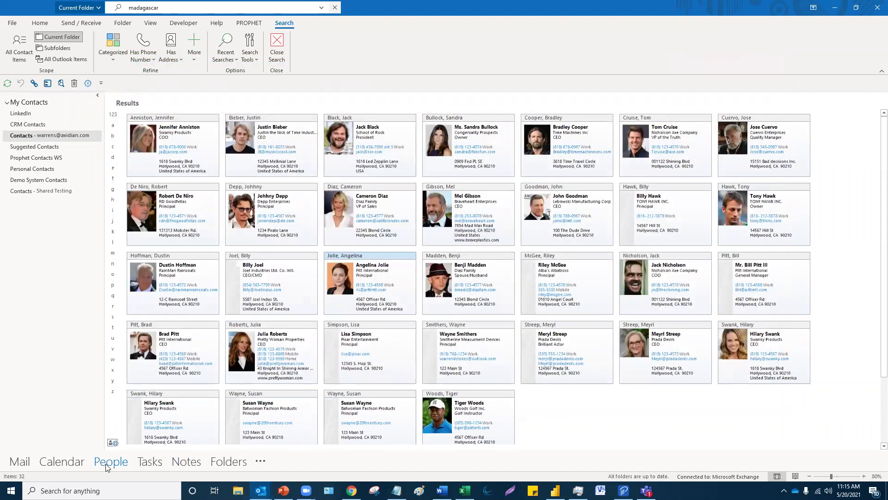
- Display the contacts in the List view and examine the Pet's Name entries for Susan Wayne and Cameron Diaz
left_click(40, 22)
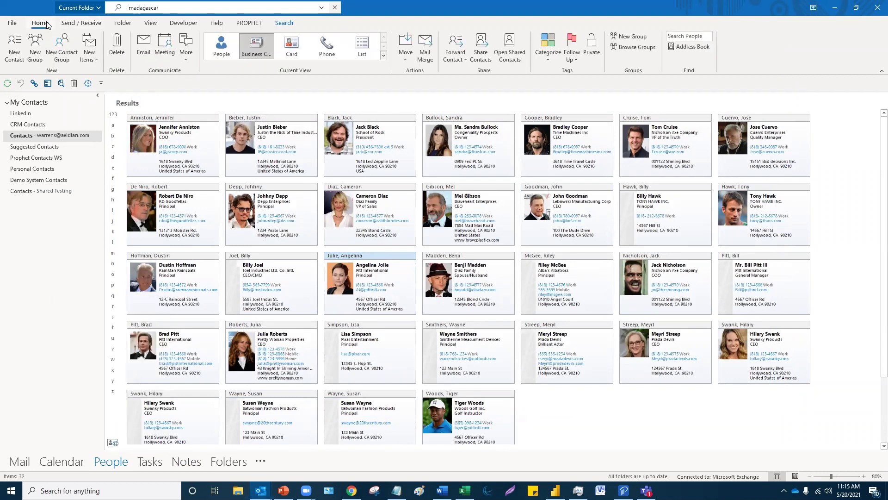
left_click(362, 49)
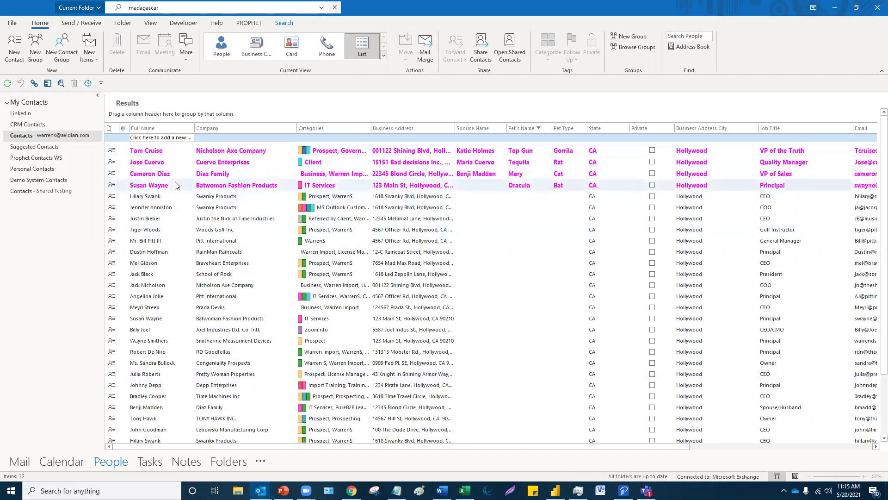
left_click(532, 185)
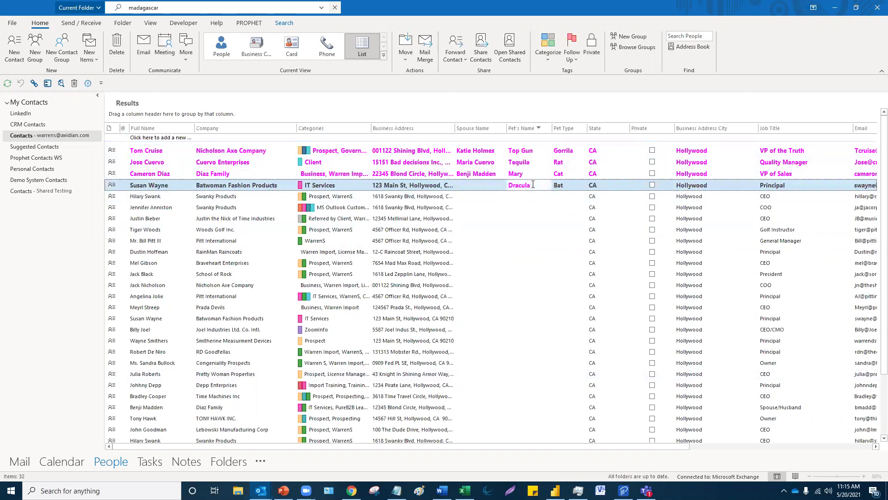
left_click(530, 176)
- Switch to the Outlook Advanced Training presentation in PowerPoint and review the Automating Repetitive Actions slide
key("alt+Tab")
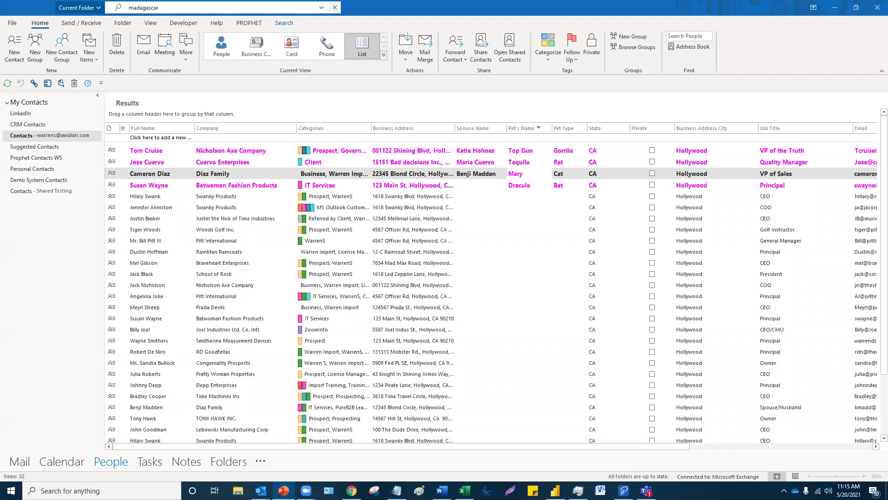
left_click(284, 491)
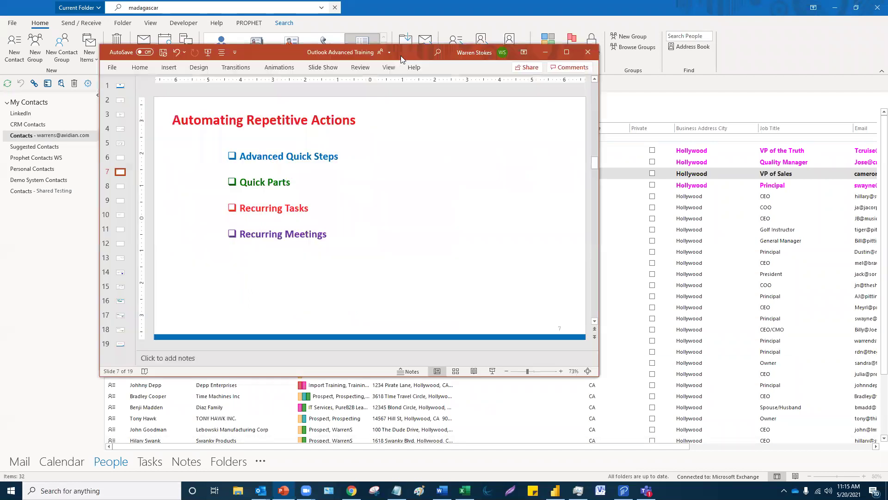
left_click(561, 53)
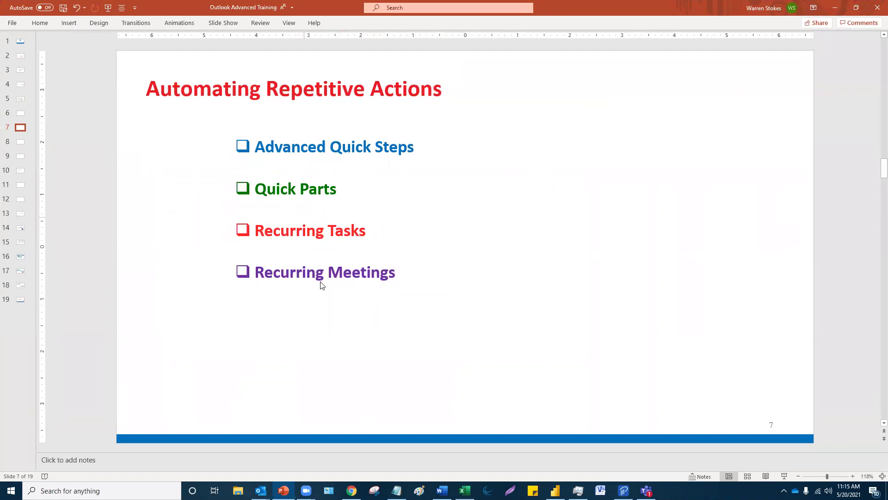
double_click(585, 12)
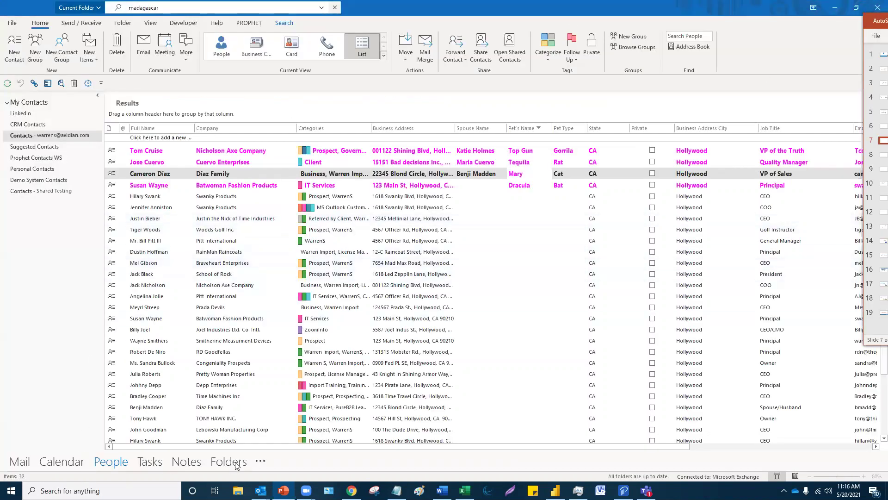
- Go to the Outlook tasks and start a new task with the subject Send Billing to Clients
left_click(157, 465)
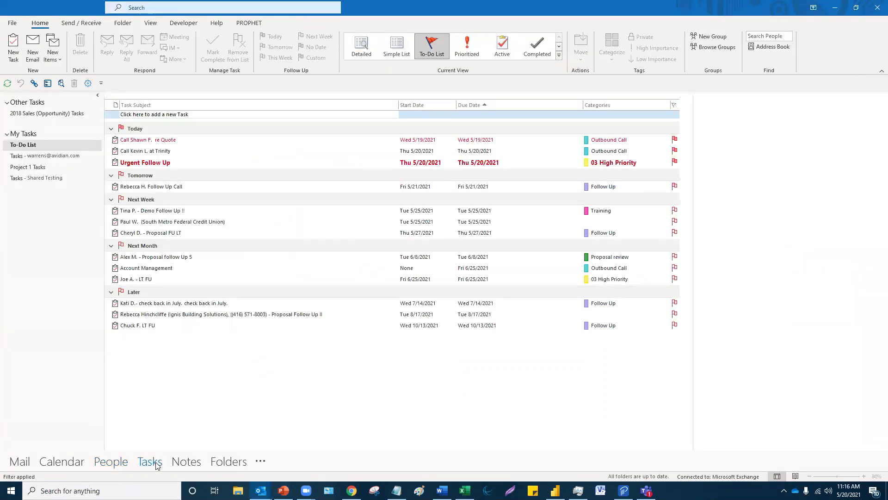
left_click(16, 47)
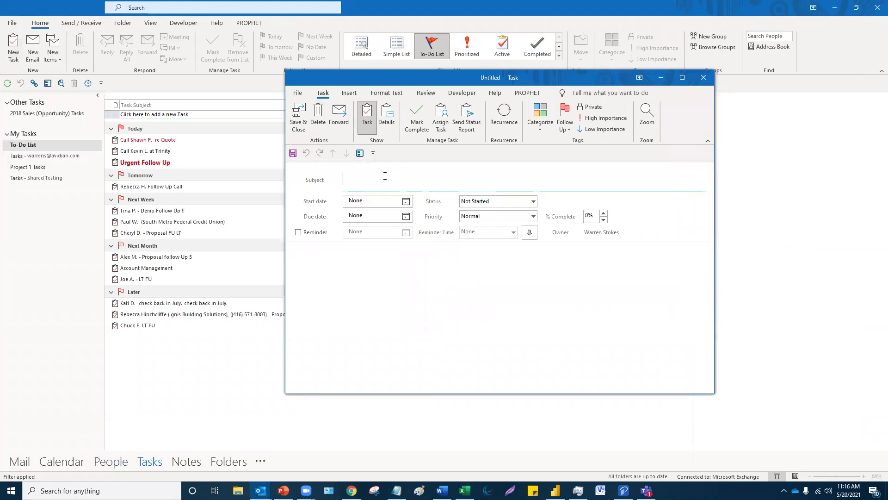
type("Send Billing to CLients")
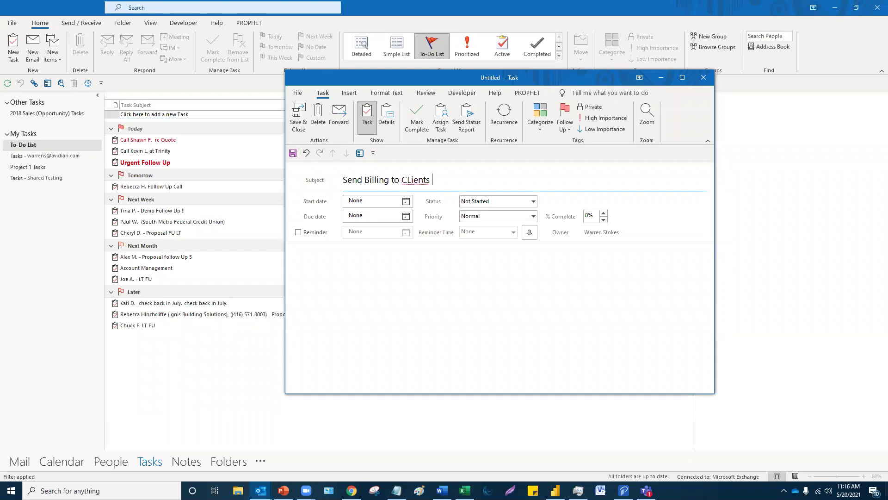
left_click(411, 180)
key("BackSpace")
type("l")
left_click(424, 280)
- Enable a reminder for the billing task on Thu 5/20/2021 at 10:30 AM
left_click(298, 233)
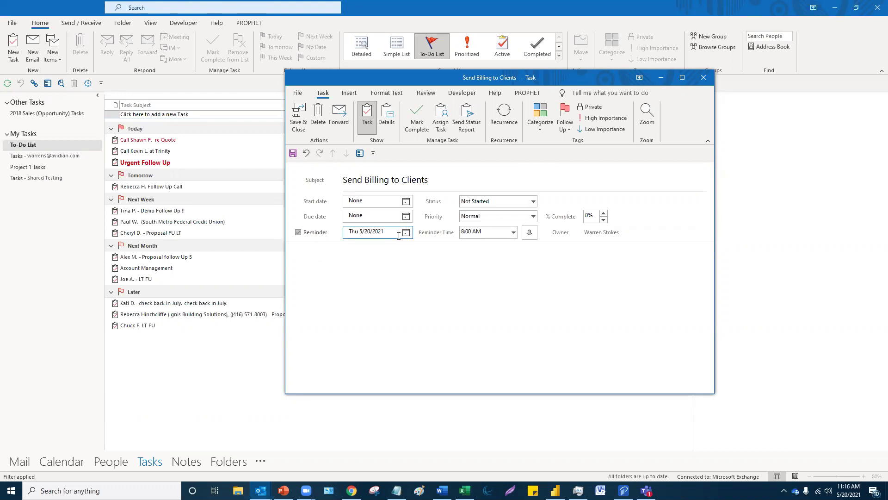
left_click(514, 232)
left_click(489, 283)
left_click(475, 272)
left_click(512, 119)
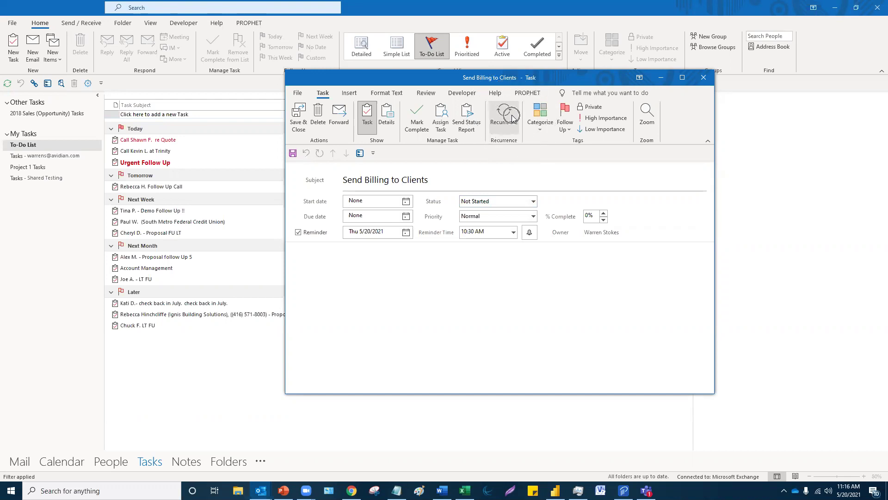
- Set the billing task's start date to Thu 5/20/2021 and assign it the 03 High Priority category
left_click(406, 201)
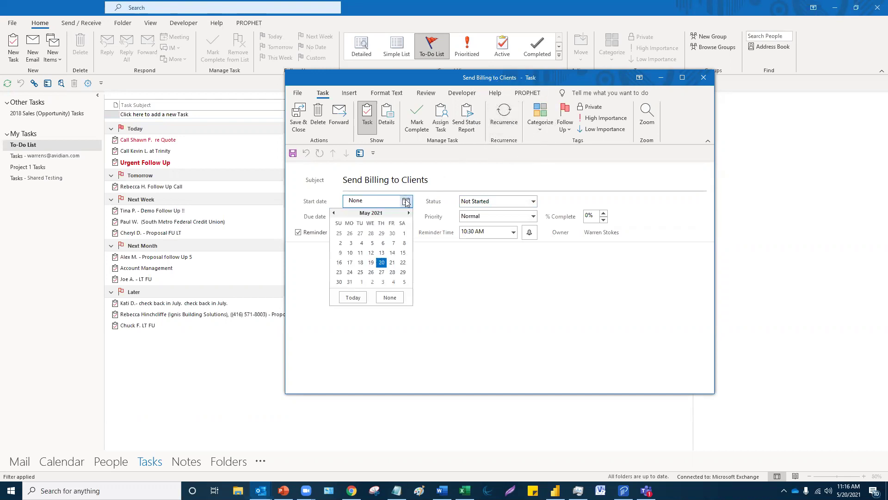
left_click(381, 262)
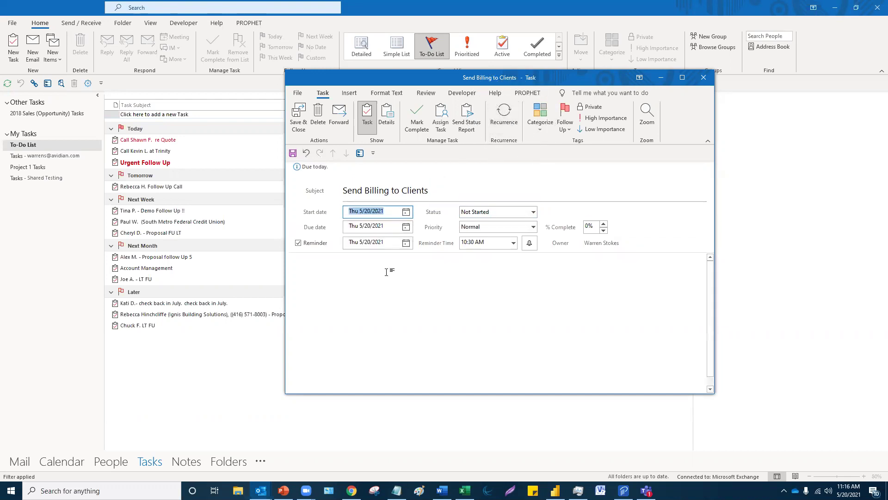
left_click(539, 131)
left_click(564, 174)
left_click(399, 315)
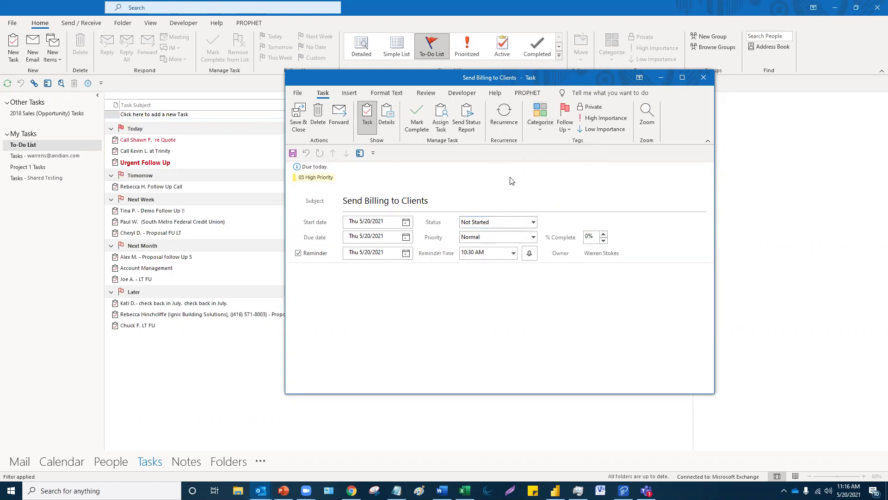
- Make the billing task recur every week on Thursday from 5/20/2021, ending by Wed 6/23/2021
key("ctrl")
left_click(512, 124)
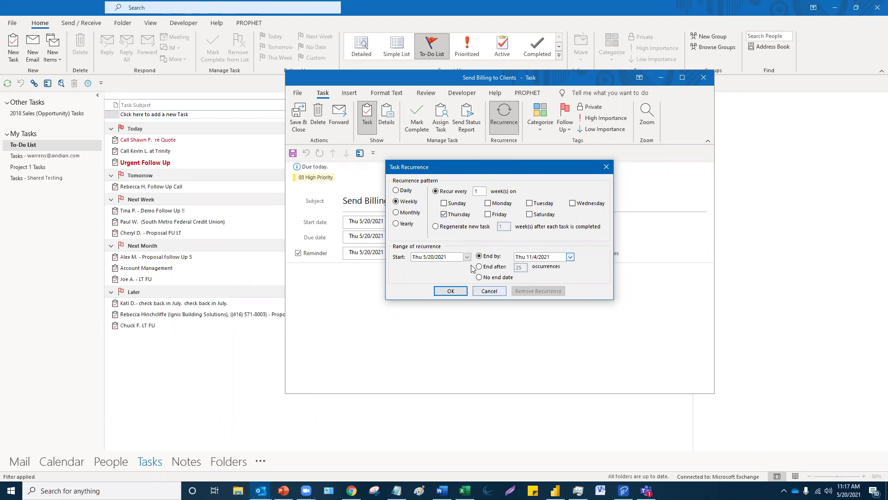
left_click(571, 258)
left_click(570, 257)
left_click(570, 258)
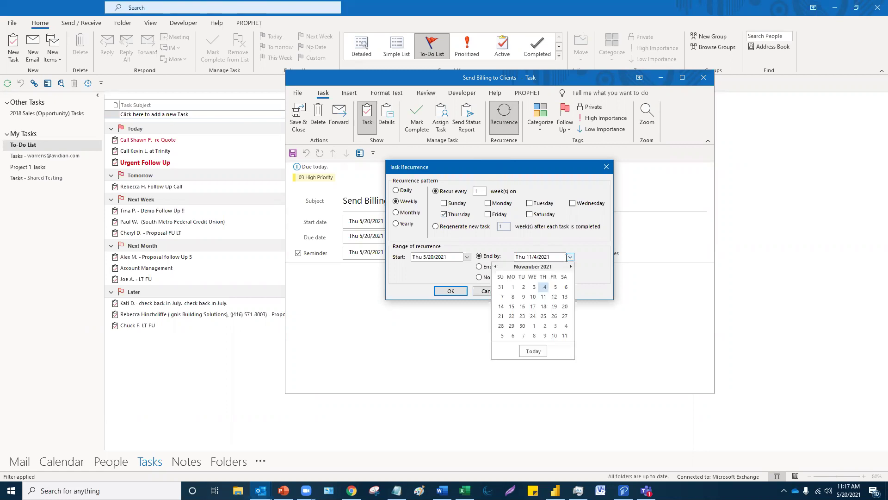
left_click(496, 267)
left_click(496, 267)
left_click(496, 267)
left_click(496, 267)
left_click(496, 267)
left_click(496, 267)
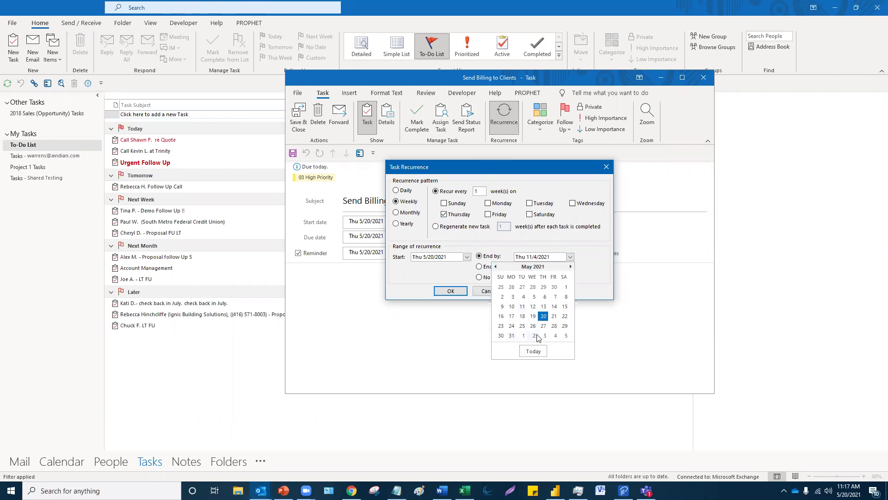
left_click(571, 267)
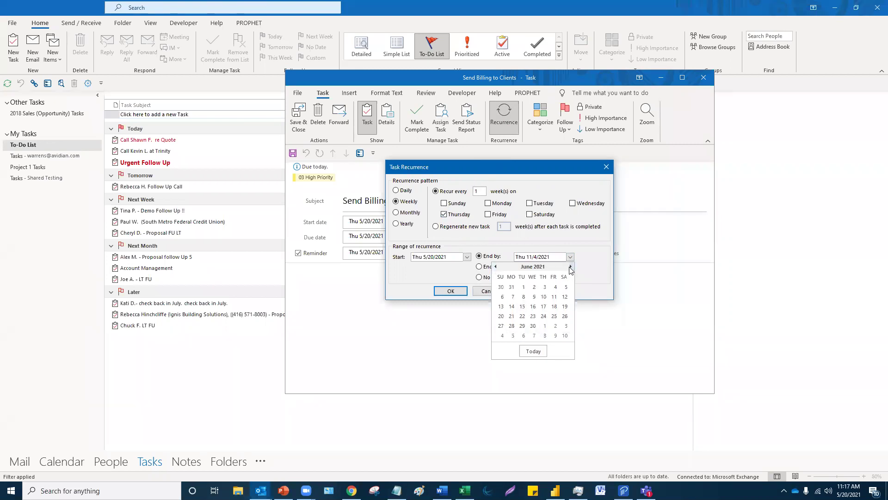
left_click(530, 316)
left_click(451, 290)
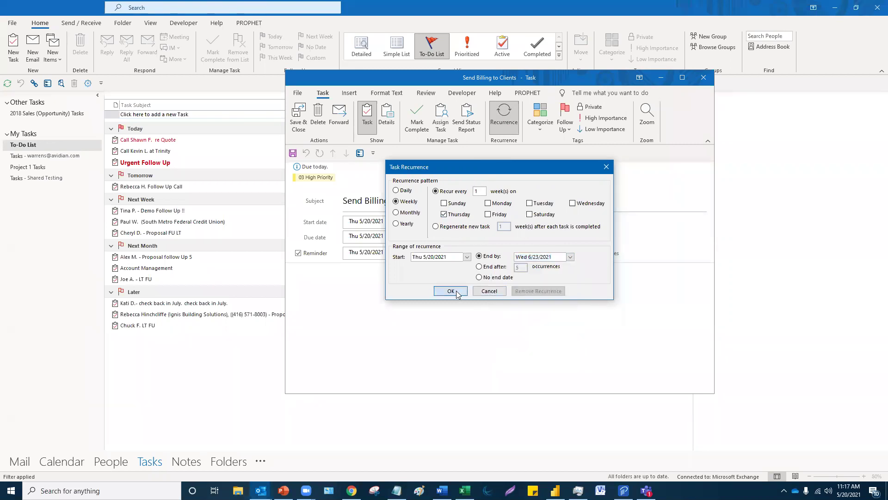
- Save and close the Send Billing to Clients task and dismiss its reminder
left_click(299, 118)
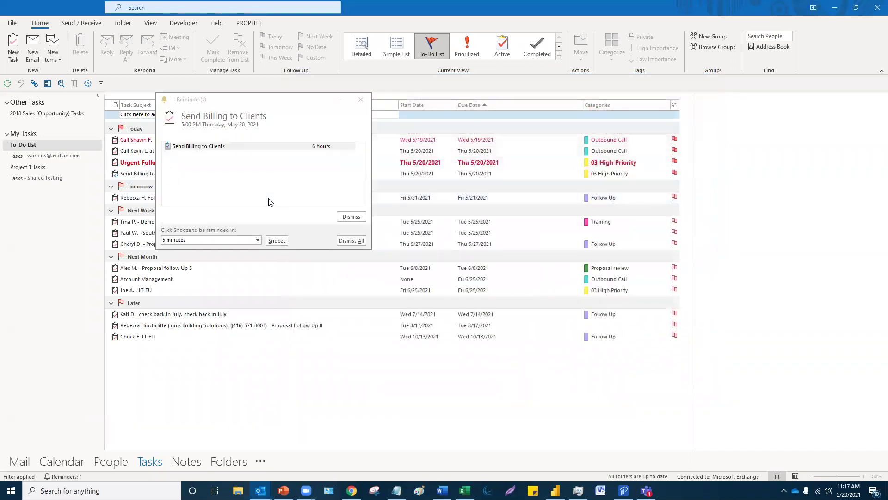
left_click(254, 146)
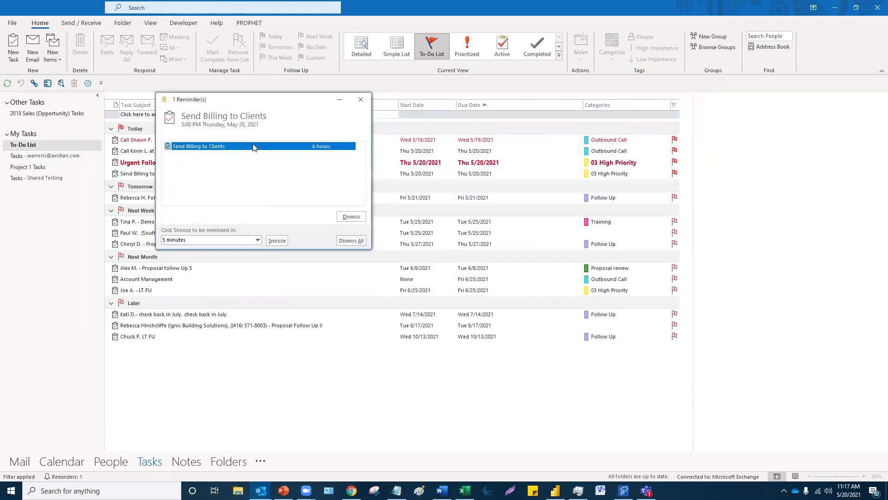
left_click(353, 241)
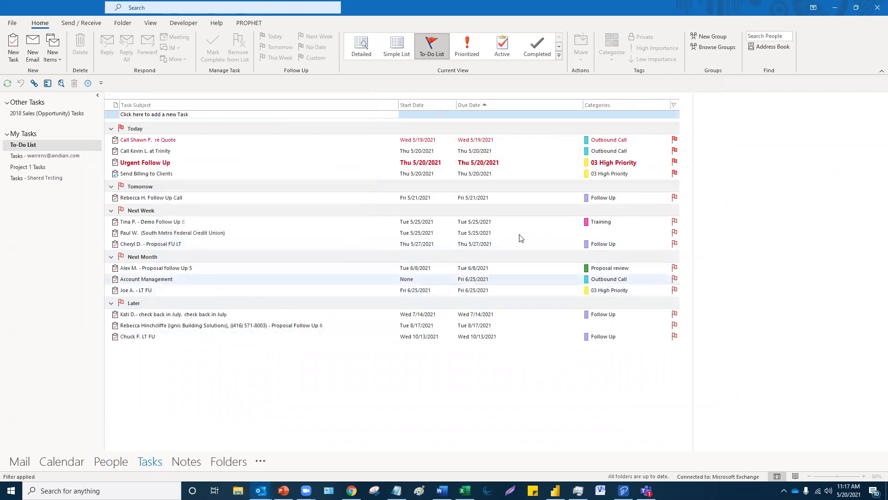
- Make the Thursday Fishing calendar appointment recur weekly on Thursdays from 5/20/2021 until 11/4/2021, 4:00 PM to 6:00 PM, and save it
left_click(69, 463)
double_click(495, 359)
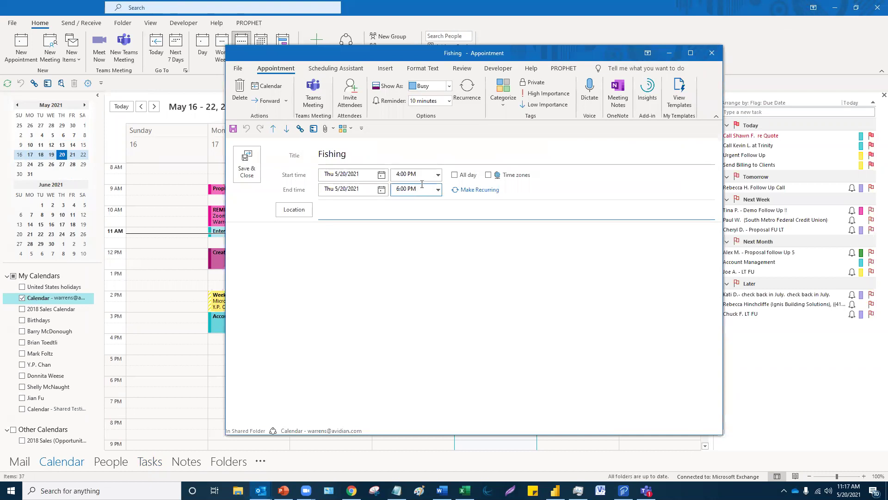
left_click(466, 89)
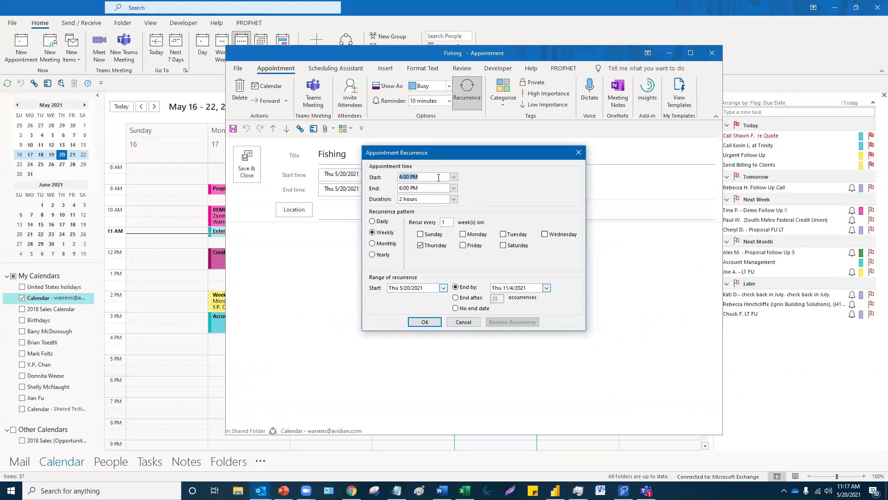
left_click(423, 323)
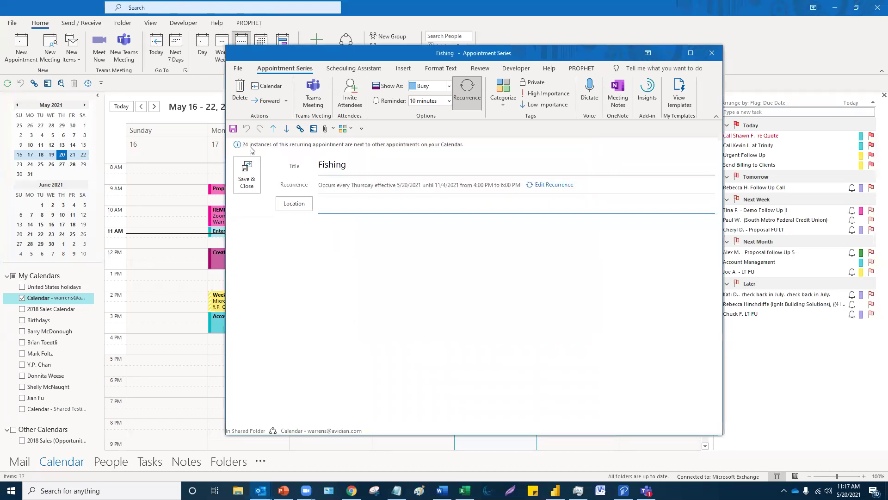
left_click(247, 181)
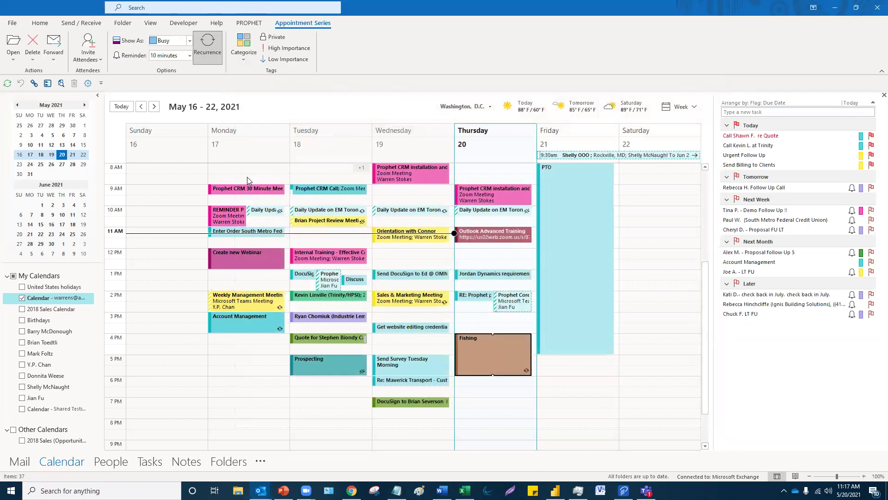
- Check the following weeks through June 6 - 12, 2021 for the recurring Fishing appointment and return to the week of May 16 - 22
left_click(62, 166)
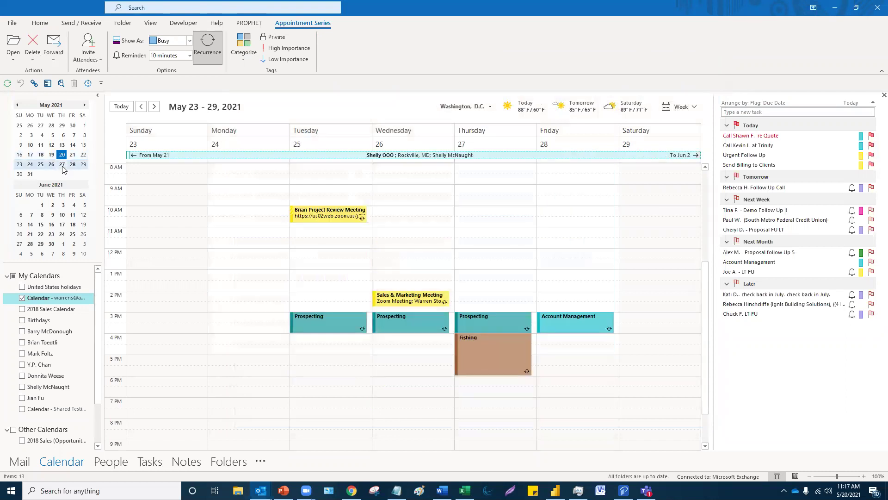
left_click(65, 204)
left_click(66, 216)
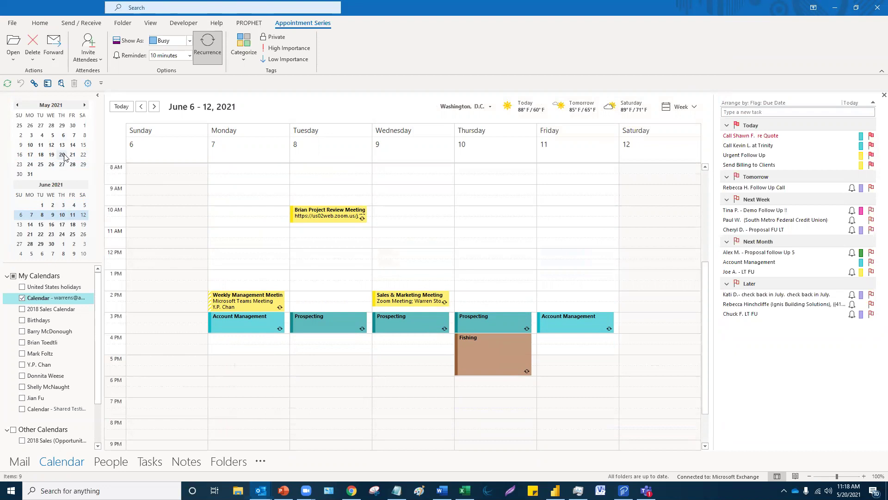
left_click(64, 156)
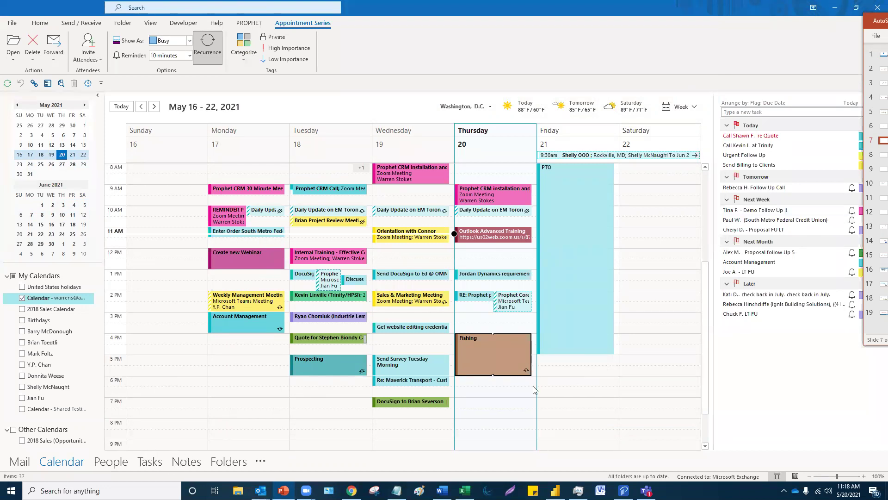
- Open only the Thursday, May 20 occurrence of the recurring Fishing appointment and get ready to write in its body
double_click(485, 359)
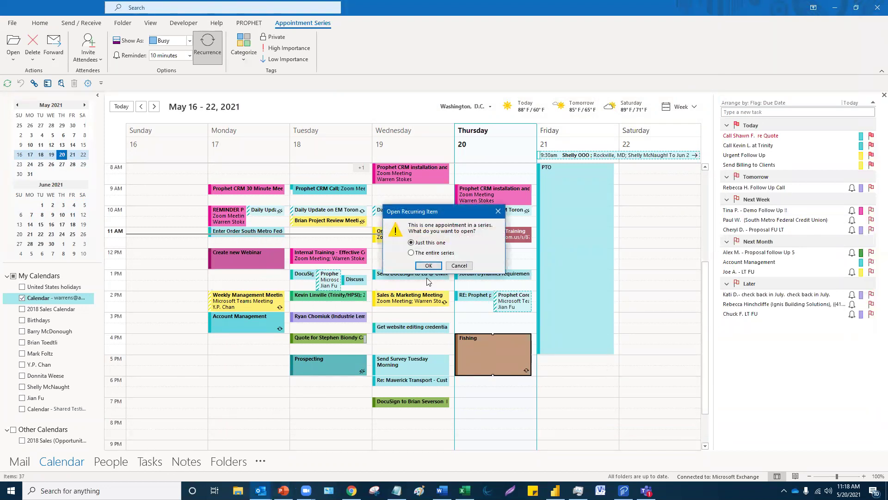
left_click(428, 265)
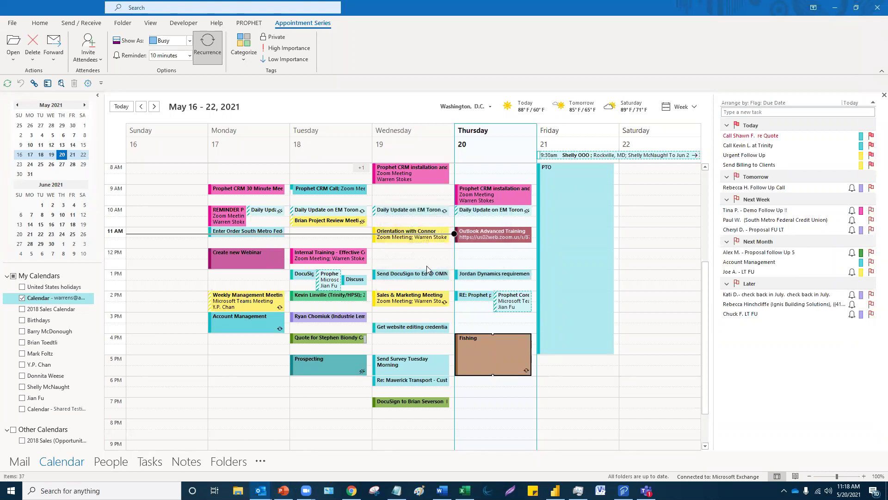
left_click(426, 266)
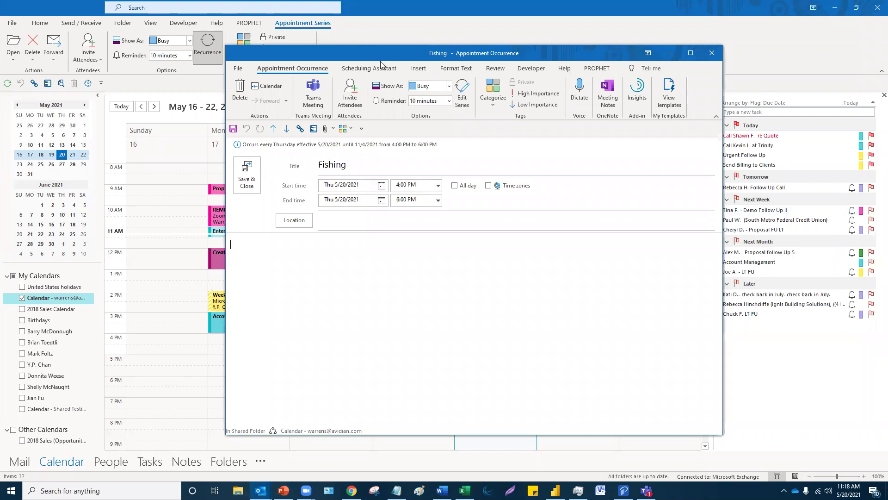
left_click_drag(381, 55, 368, 71)
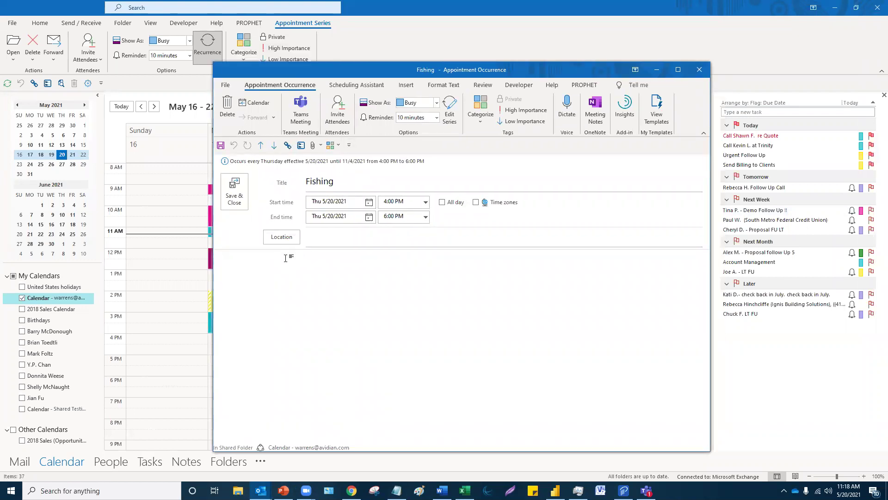
left_click(237, 328)
- Insert the "demo" Quick Part into the Fishing appointment body, review its text and delete it all
left_click(407, 89)
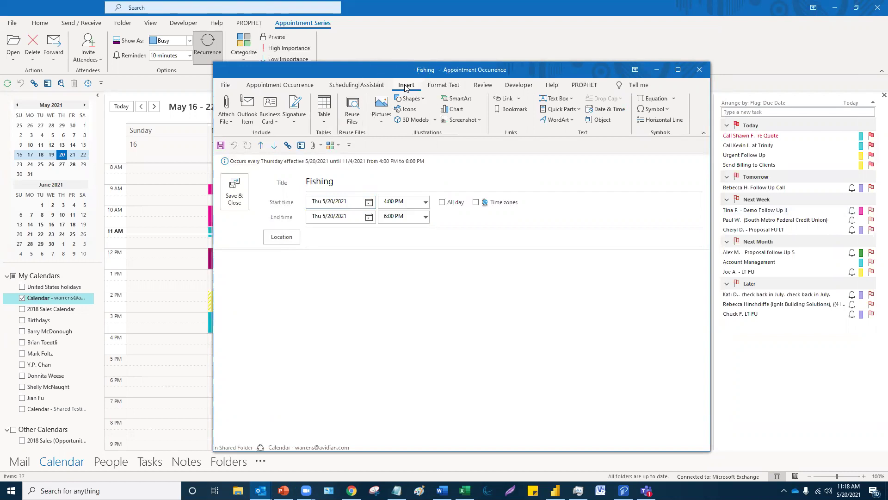
left_click(579, 110)
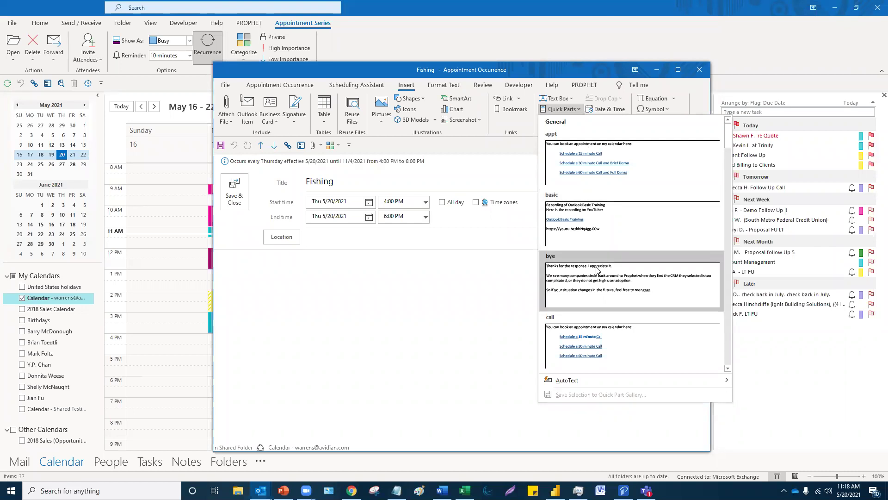
scroll(602, 315, "down", 5)
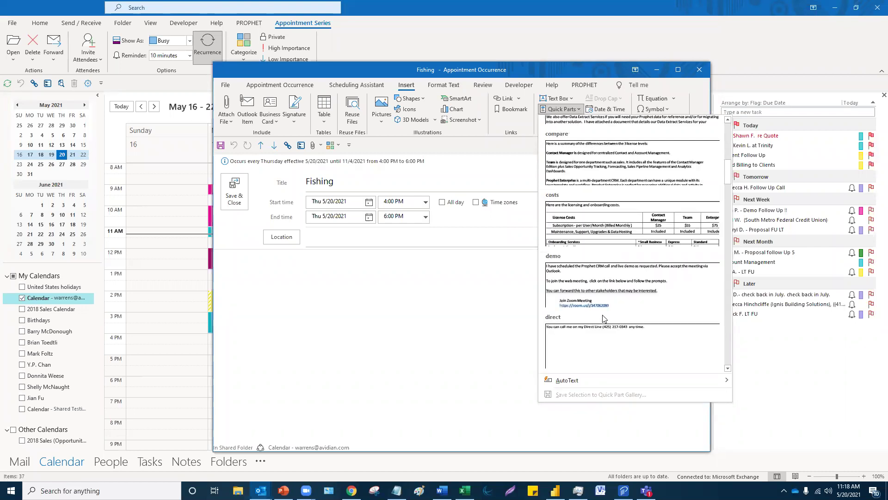
left_click(602, 296)
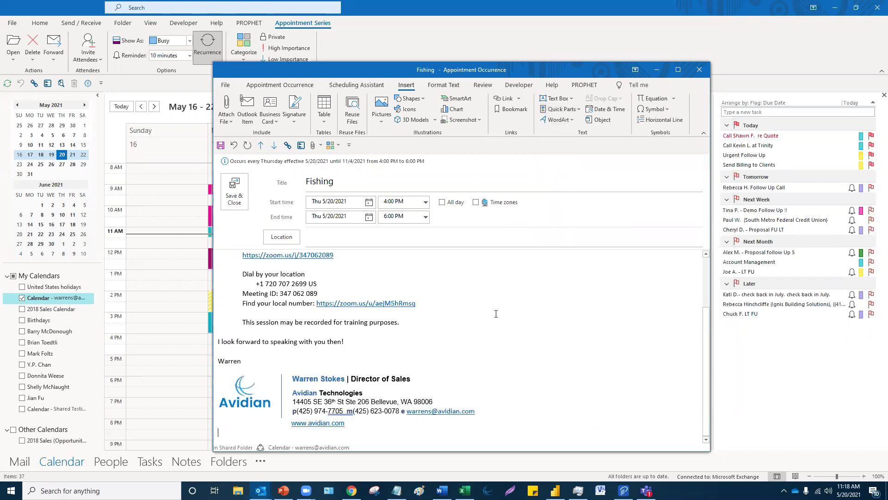
scroll(498, 314, "up", 3)
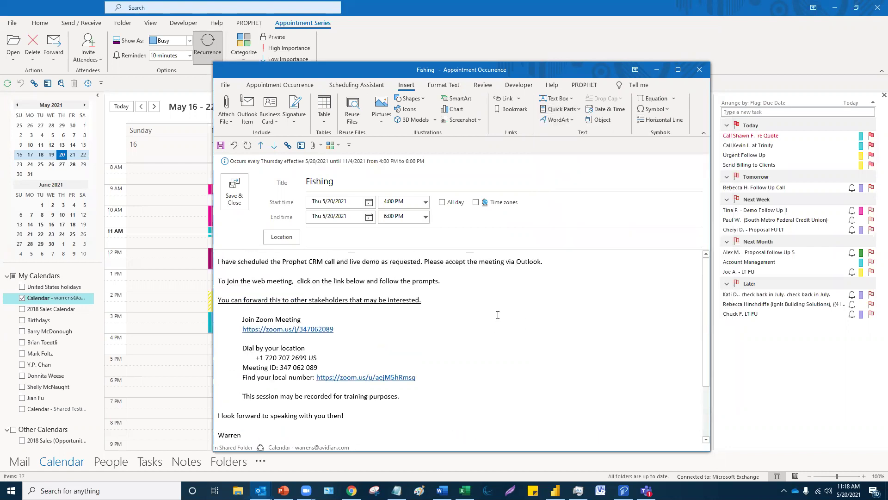
scroll(498, 314, "down", 3)
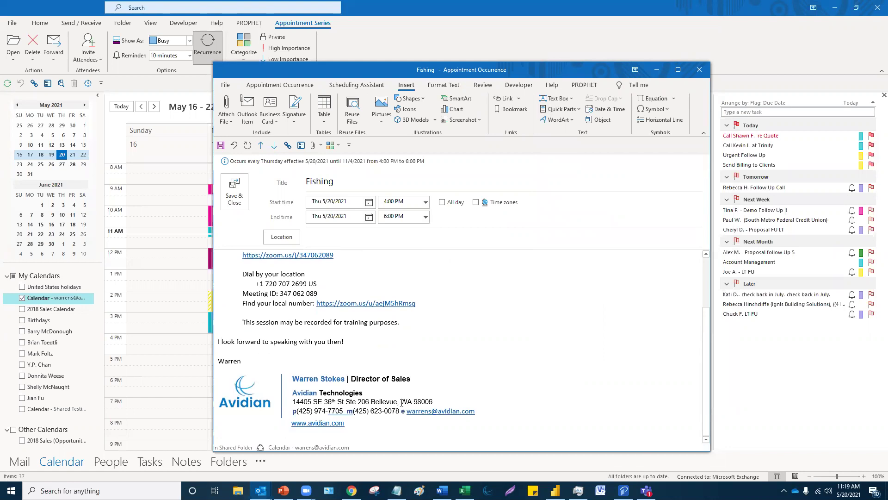
left_click_drag(358, 425, 120, 204)
key("Delete")
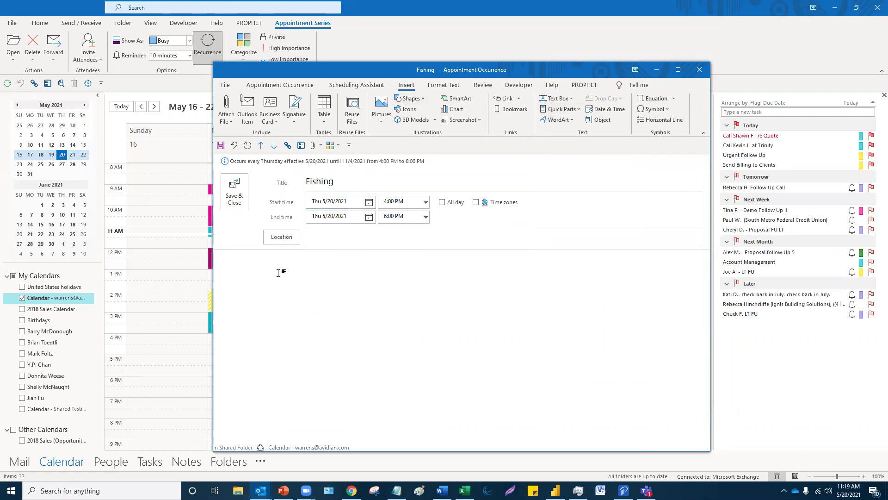
- Begin the appointment body with a greeting line of "Hello", the recipient's first name and a comma
type("Hello,")
key("BackSpace")
key("BackSpace")
type("John,")
key("Return")
- Expand the "demo" Quick Part from its name below the greeting, then delete the inserted text
type("demo")
key("F3")
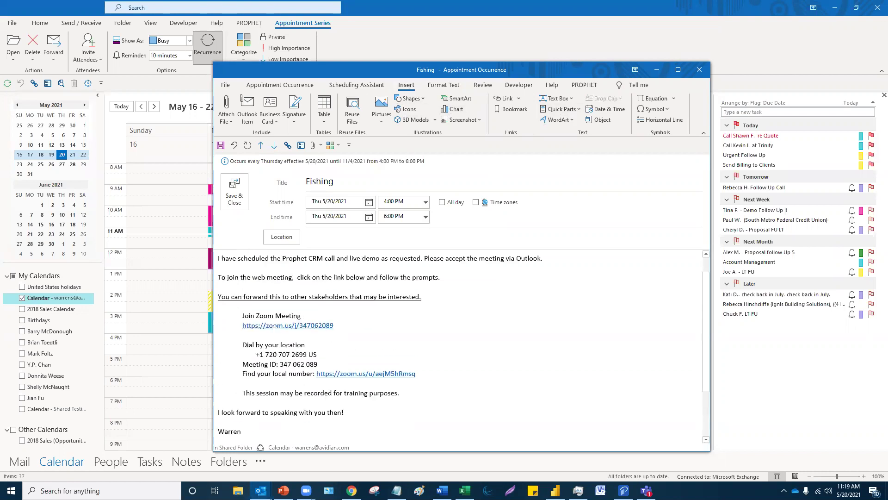
scroll(274, 331, "up", 1)
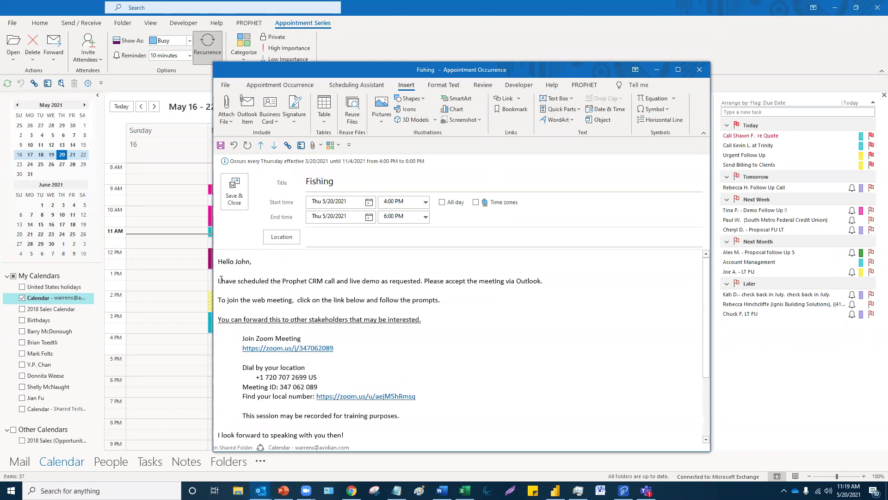
mouse_move(217, 283)
left_mouse_down()
mouse_move(277, 440)
mouse_move(339, 448)
left_mouse_up()
key("Delete")
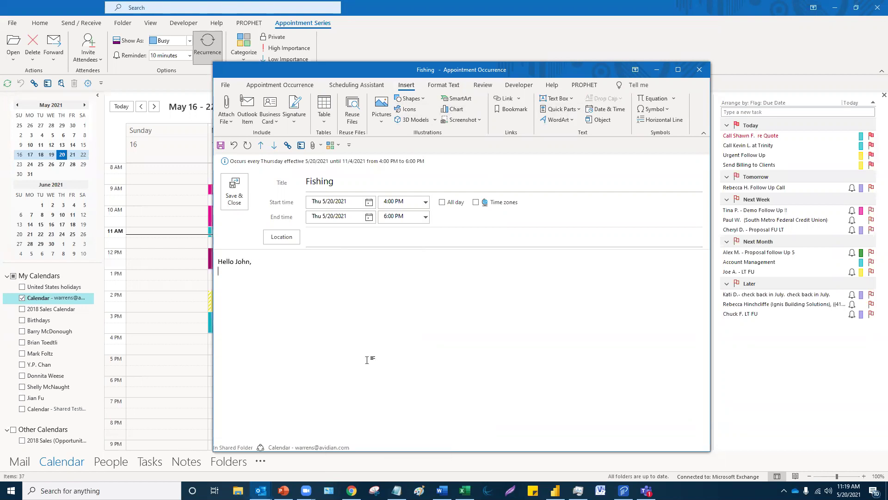
- Look up the entry names in the Quick Parts gallery and expand the "direct" Quick Part from its name below the greeting
left_click(579, 111)
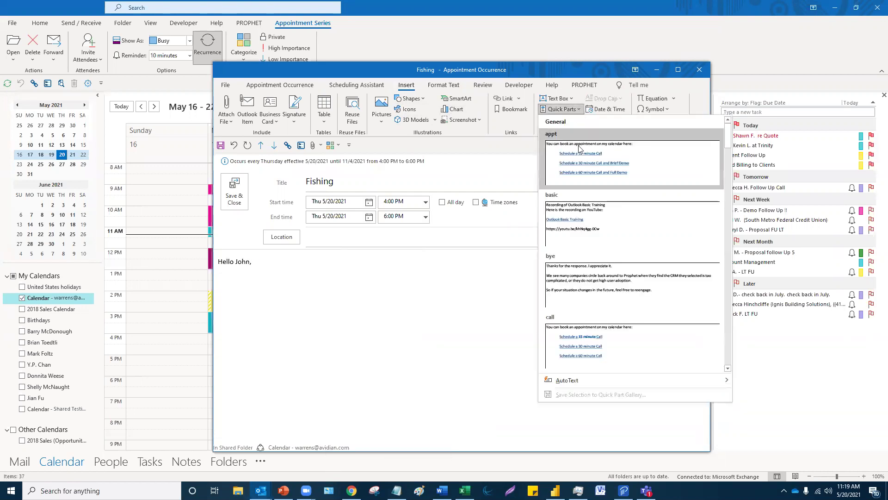
scroll(581, 231, "down", 5)
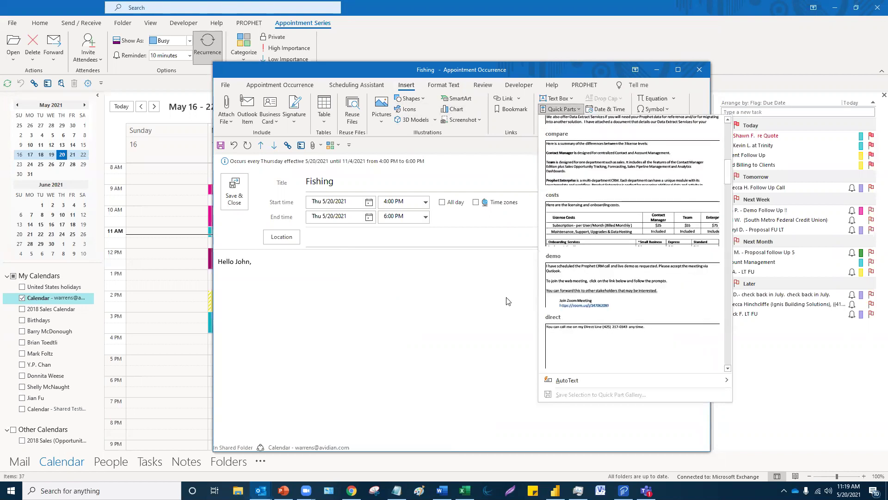
left_click(463, 303)
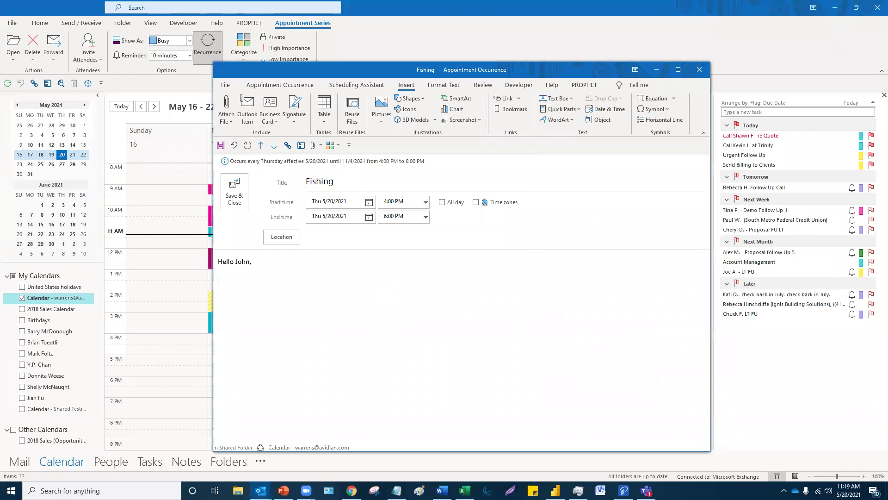
type("dire")
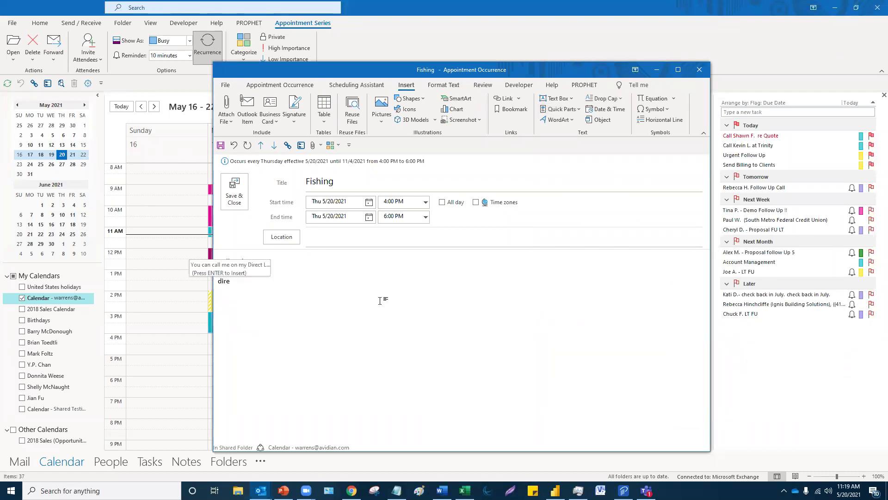
left_click(265, 270)
key("Return")
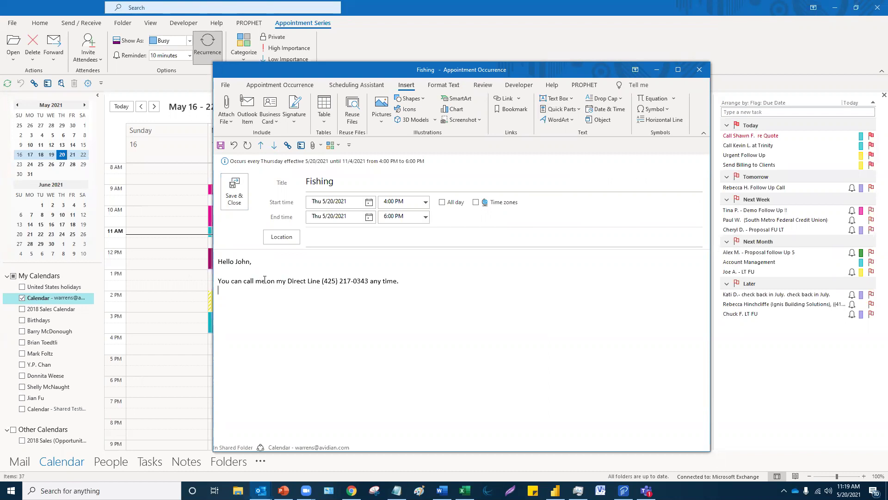
key("Return")
- Replace the direct-line sentence with the copied YouTube Terms of Service text, then delete the pasted table
left_click_drag(420, 279, 154, 257)
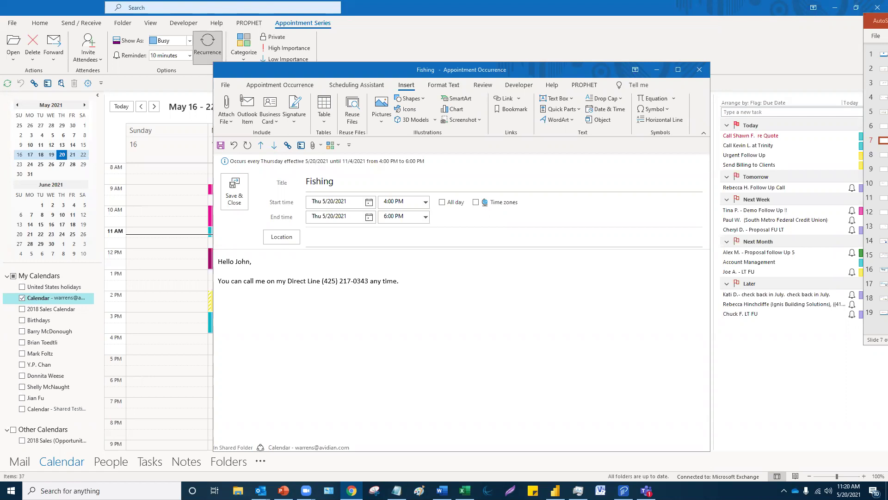
left_click_drag(405, 282, 187, 284)
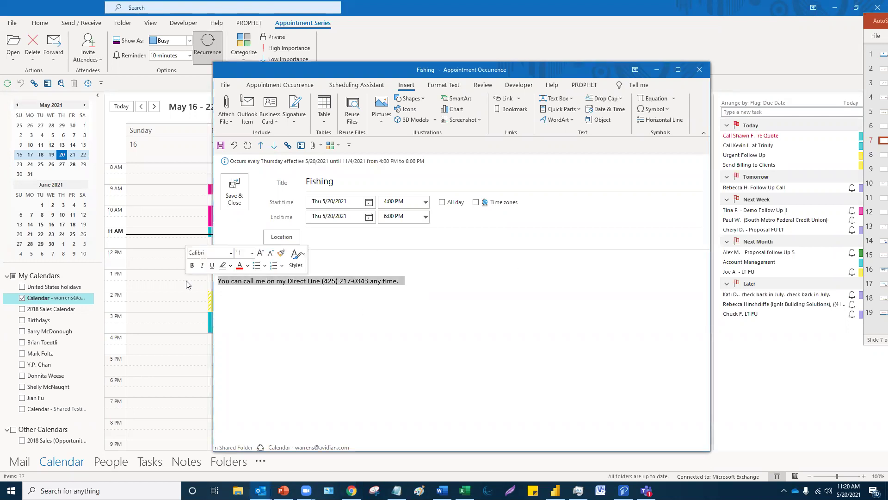
key("ctrl+v")
scroll(368, 317, "up", 3)
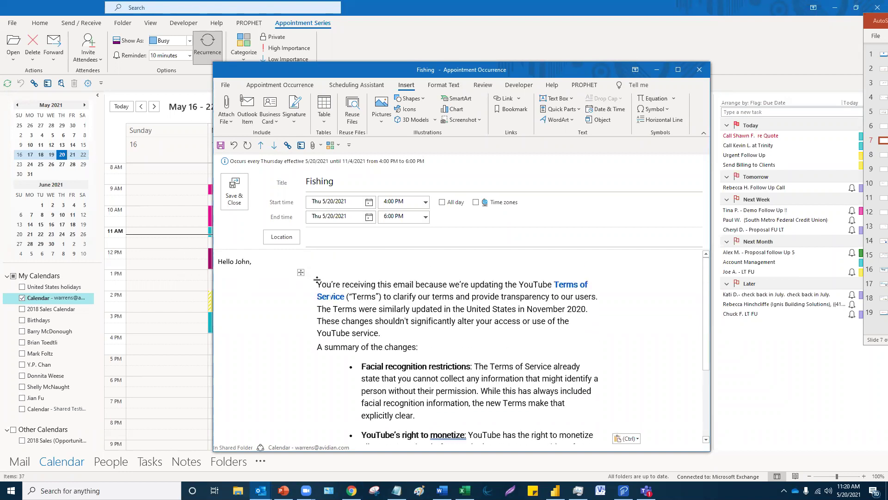
left_click(301, 273)
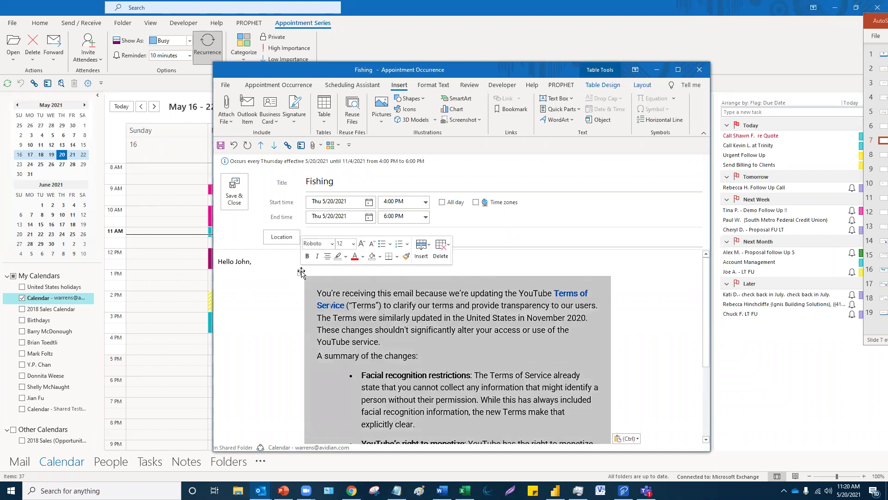
key("Delete")
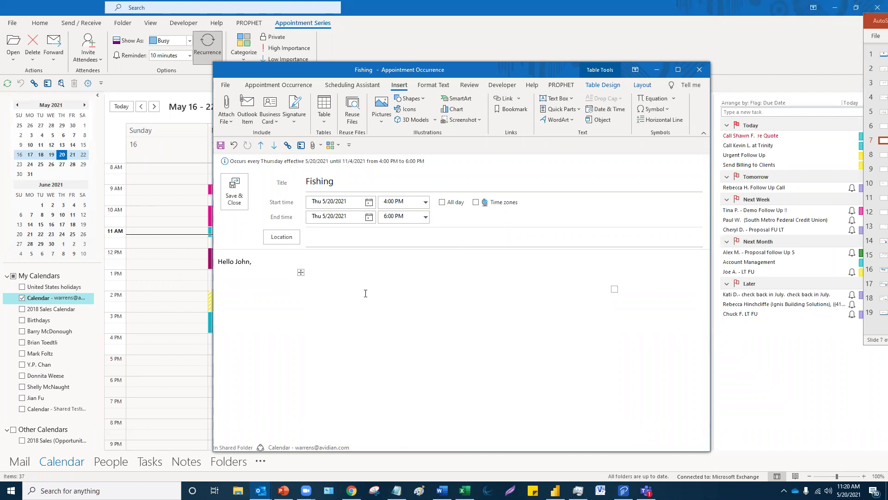
key("BackSpace")
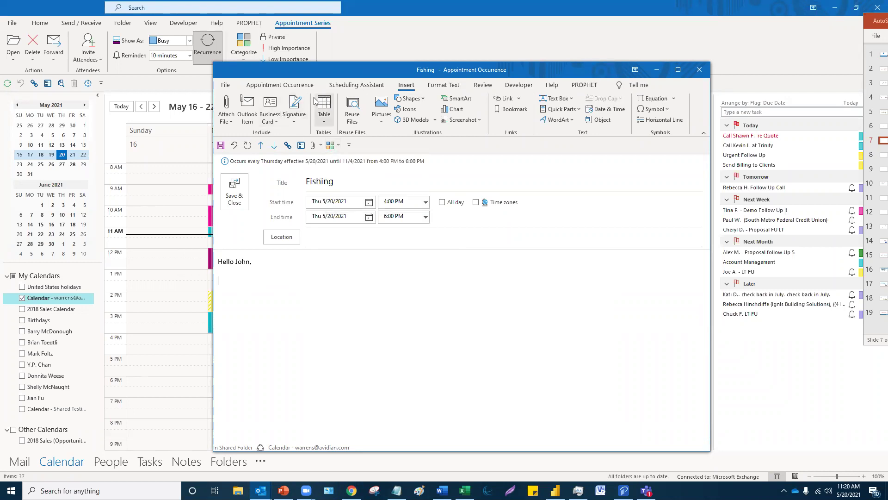
- Convert the appointment body from HTML to Plain Text format
left_click(287, 87)
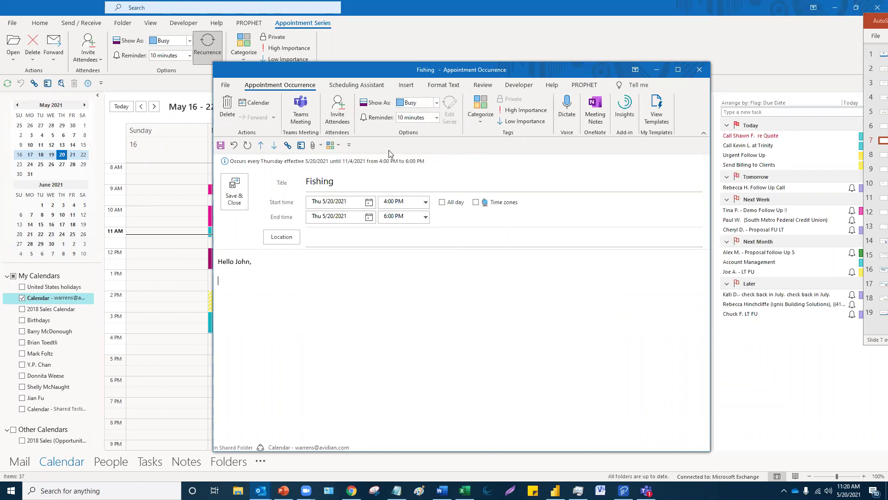
left_click(447, 88)
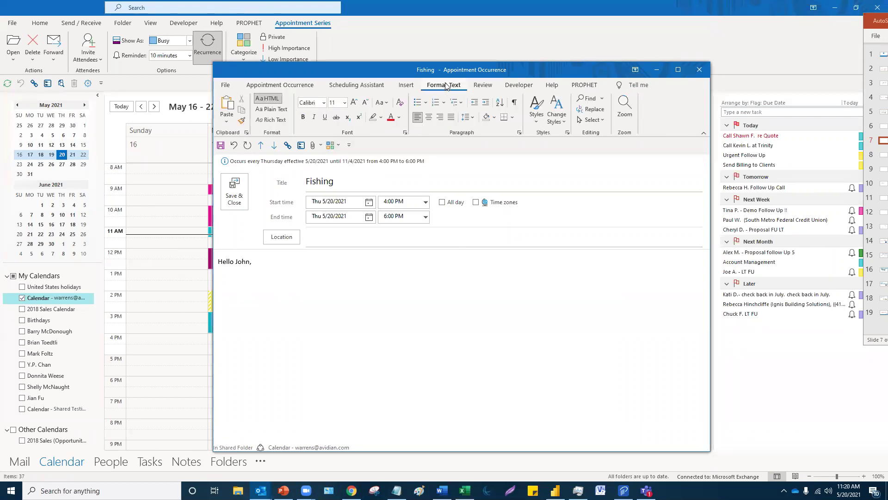
left_click(272, 109)
left_click(494, 321)
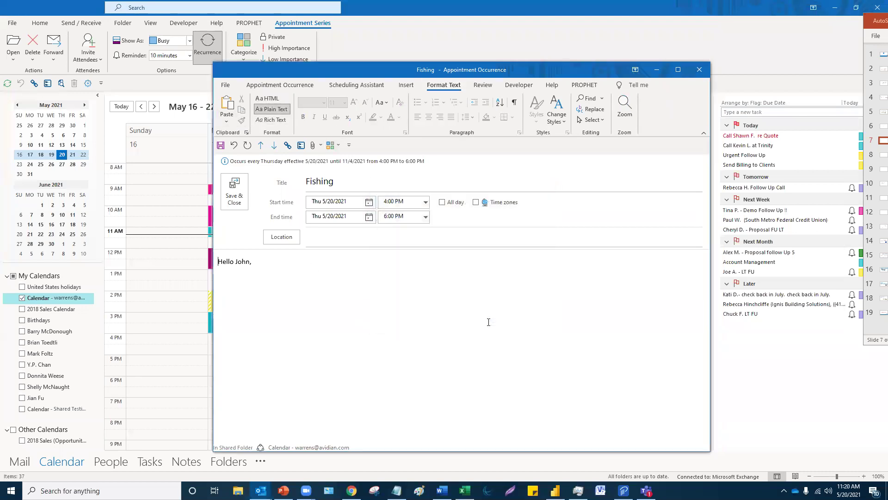
- Paste the copied YouTube Terms of Service text below the greeting as plain text and remove surplus blank lines above it
left_click(276, 267)
key("ctrl+v")
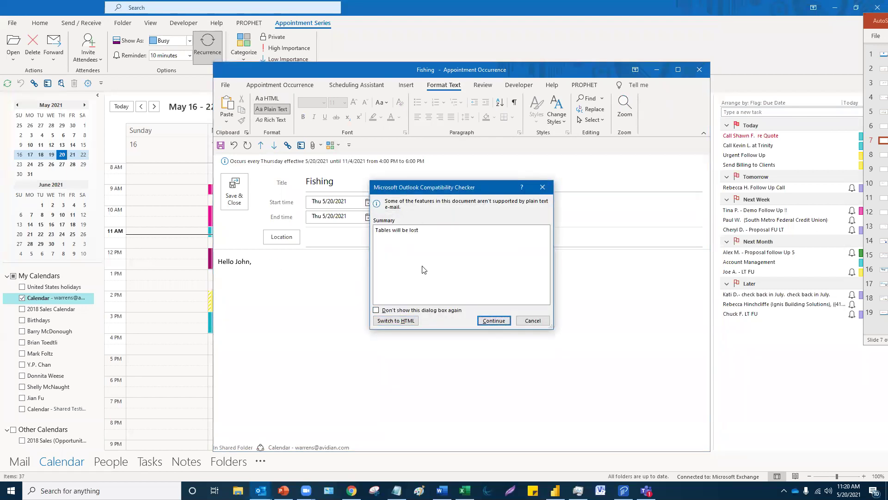
left_click(495, 321)
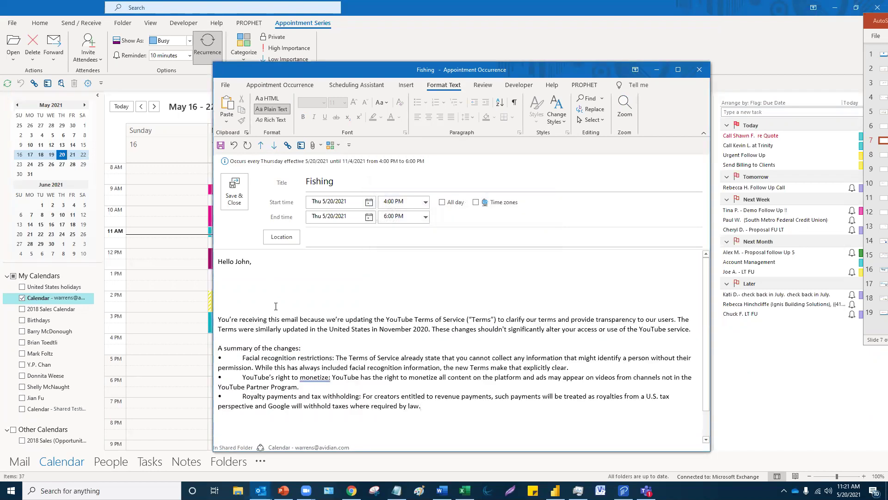
left_click(299, 307)
key("BackSpace")
key("BackSpace")
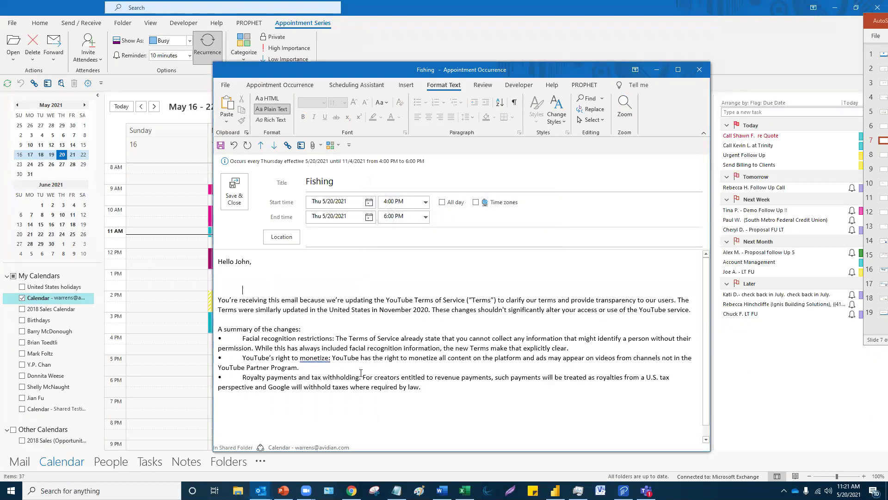
left_click_drag(433, 389, 212, 301)
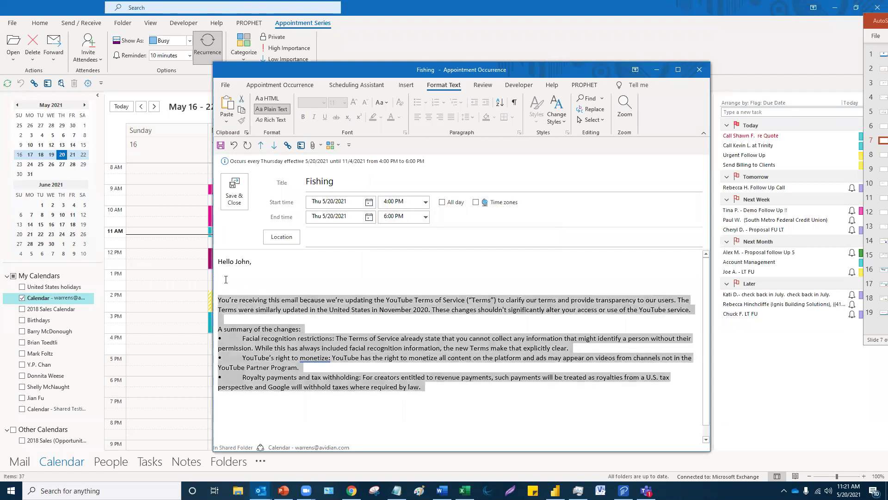
left_click(226, 284)
key("BackSpace")
- Save the selected YouTube Terms of Service text to the Quick Parts gallery under the name "YouTube"
left_click_drag(435, 380, 216, 289)
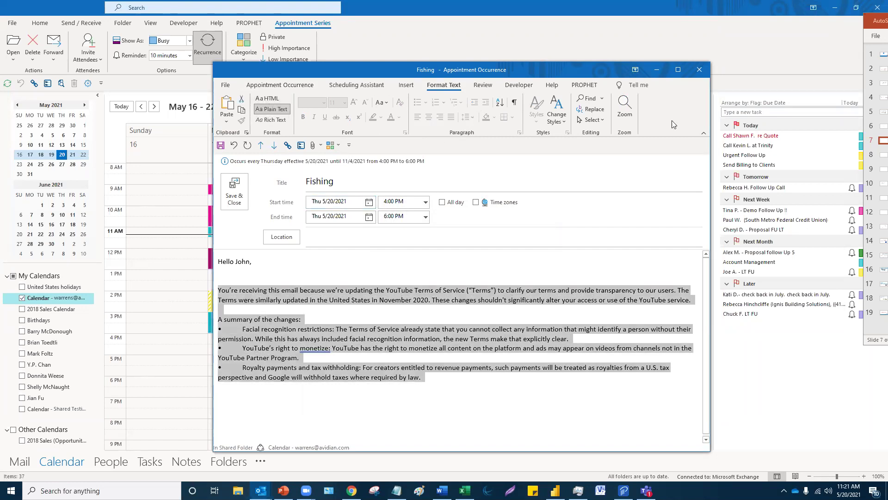
left_click(678, 70)
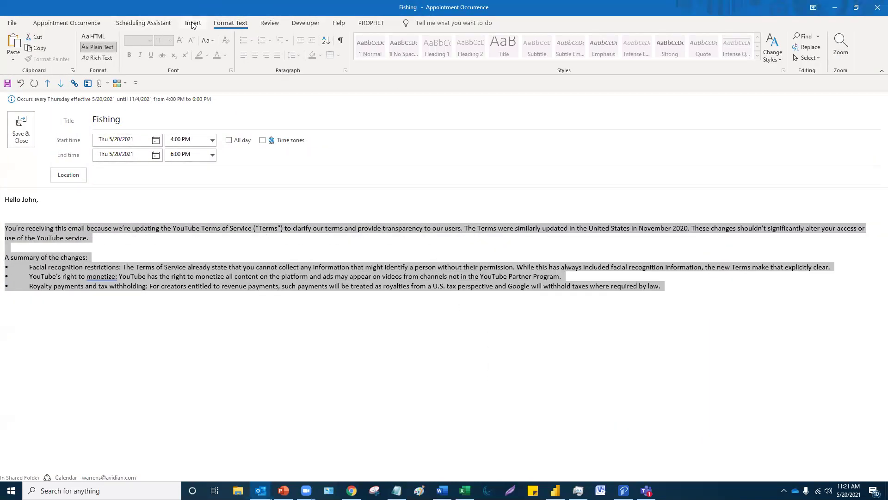
left_click(193, 24)
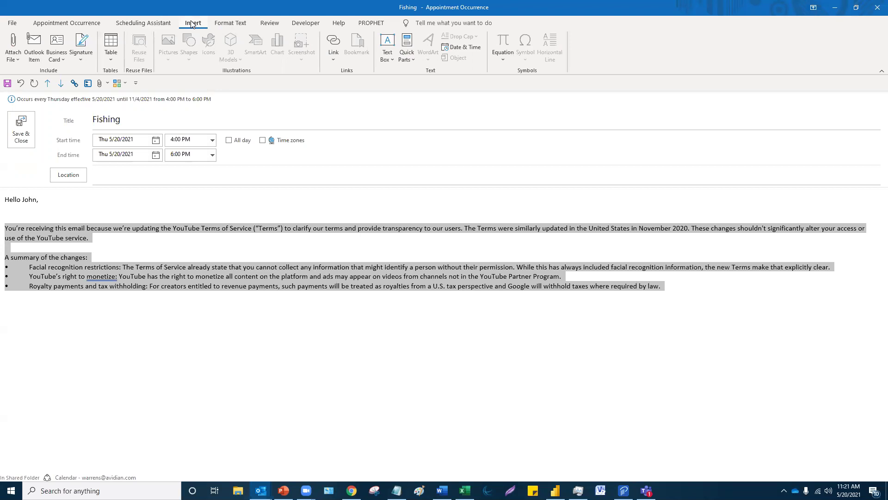
left_click(413, 61)
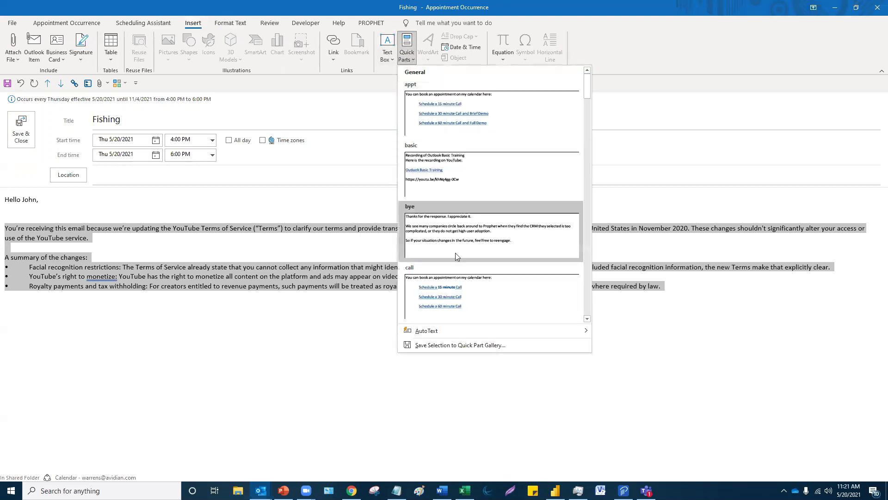
left_click(462, 346)
type("YouTube")
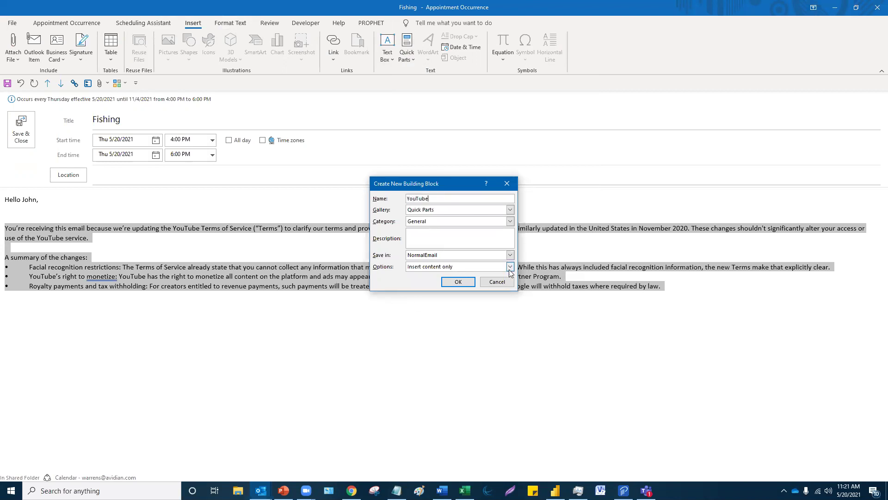
left_click(457, 281)
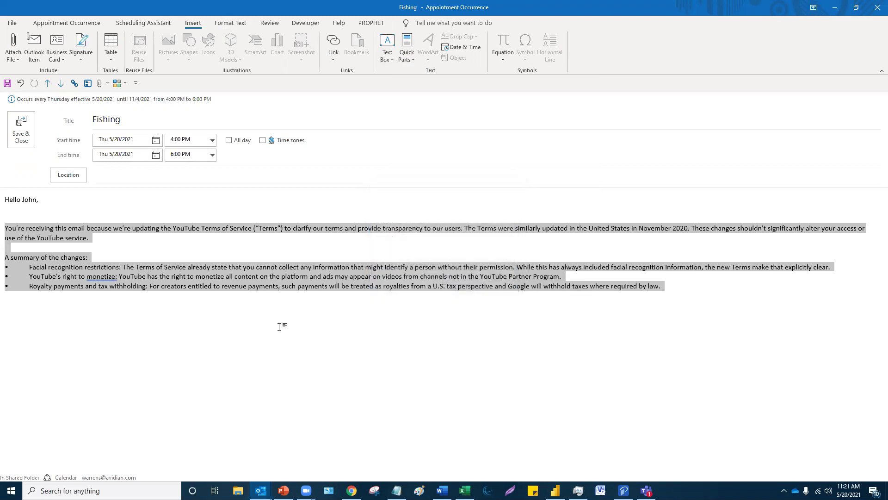
- Delete the Terms of Service text below the greeting and reinsert it by expanding the "YouTube" Quick Part
left_click_drag(103, 317, 11, 218)
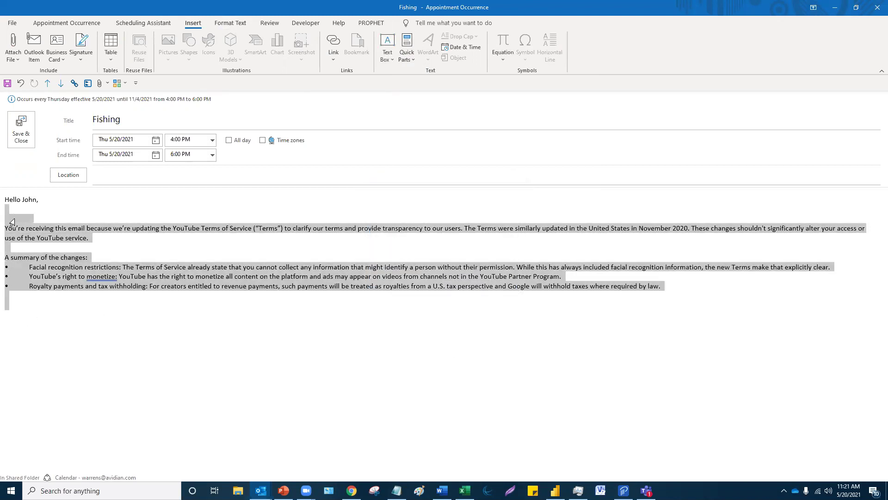
key("Delete")
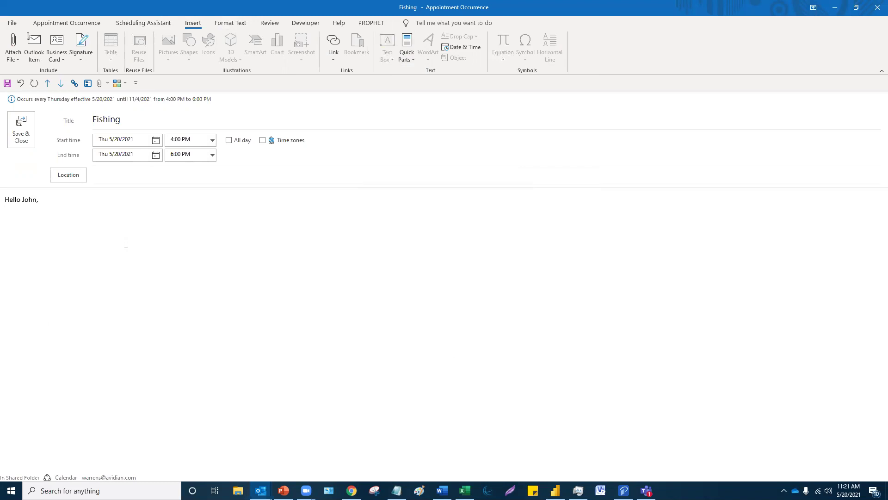
type("yout")
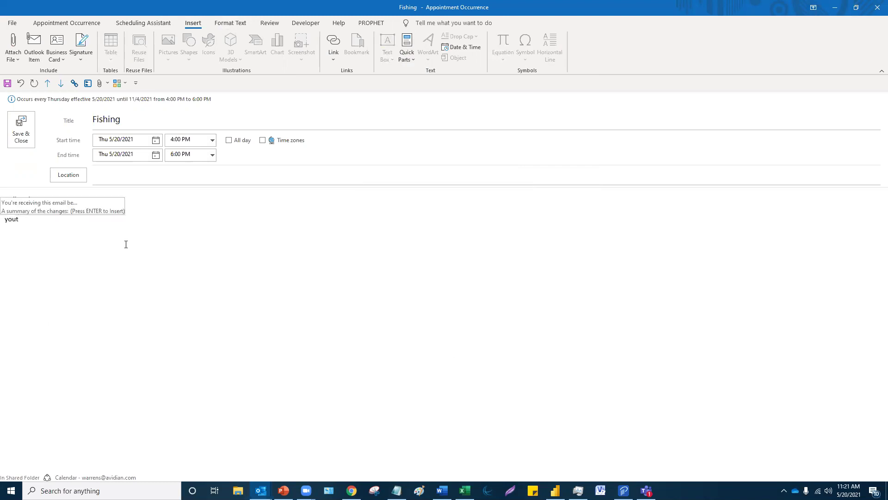
key("Return")
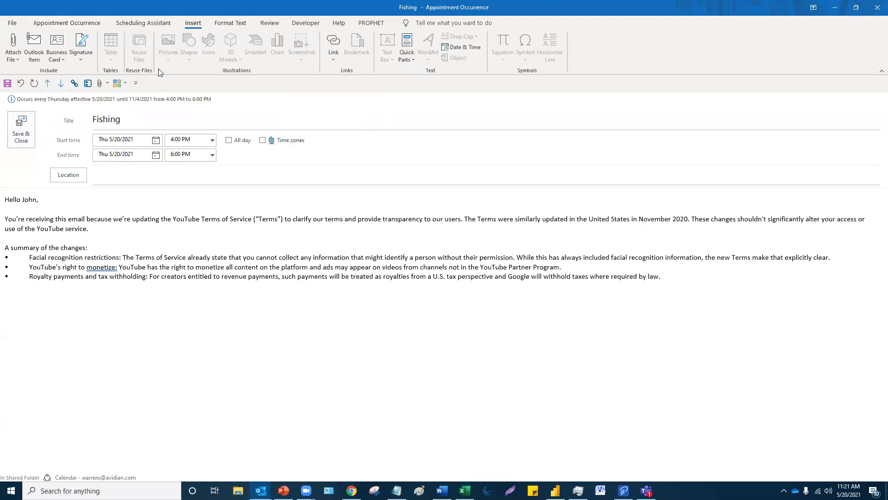
- Examine the configured e-mail signatures and their default settings in Signatures and Stationery
left_click(86, 63)
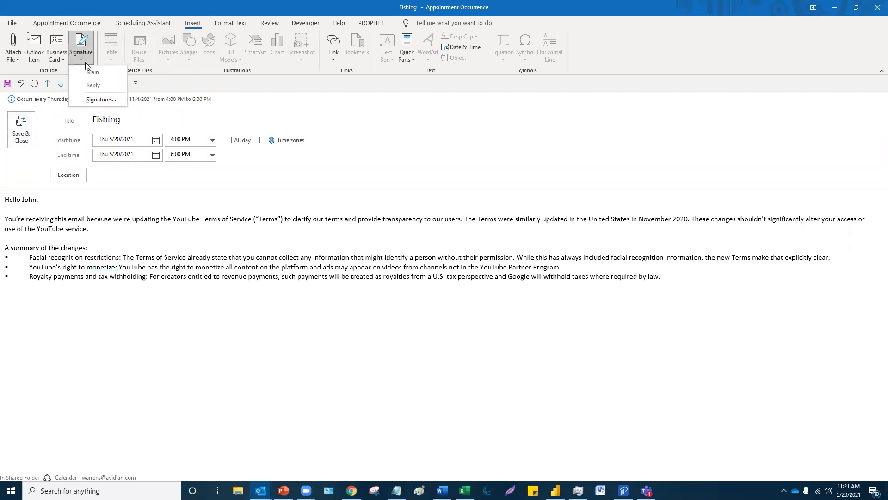
left_click(94, 100)
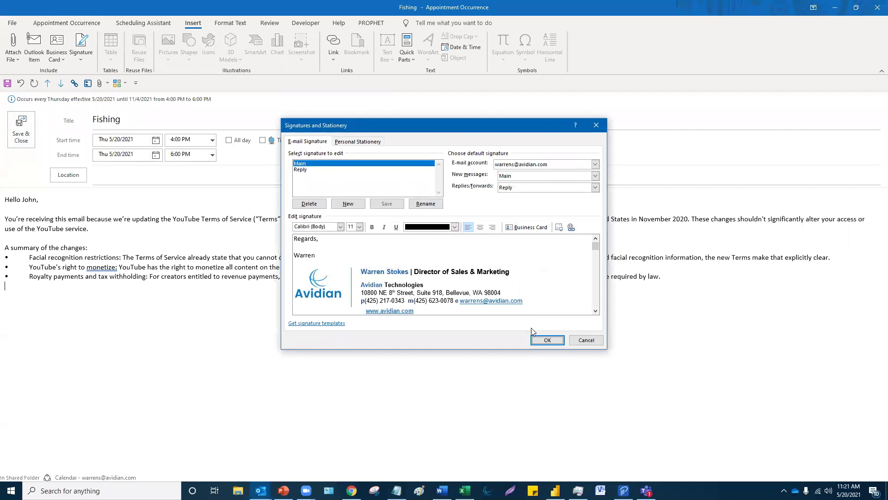
left_click(548, 340)
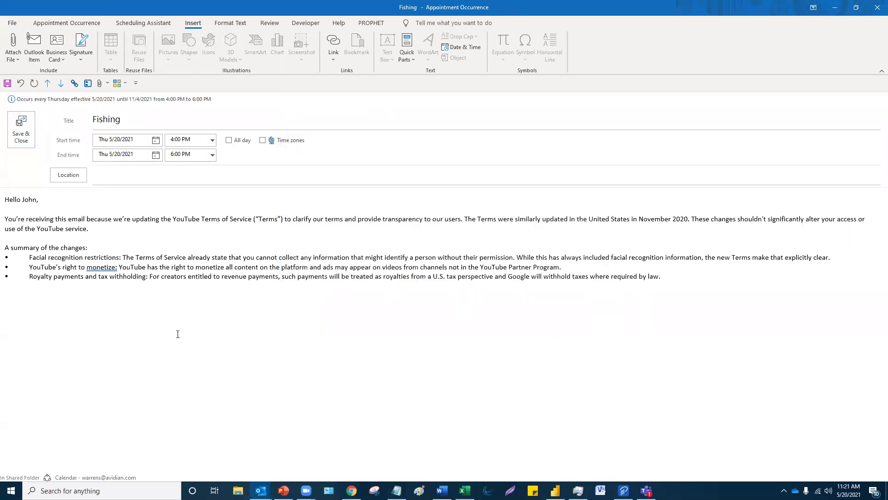
- Insert the Main signature below the Terms of Service text, then close the Fishing appointment without saving its changes
double_click(175, 16)
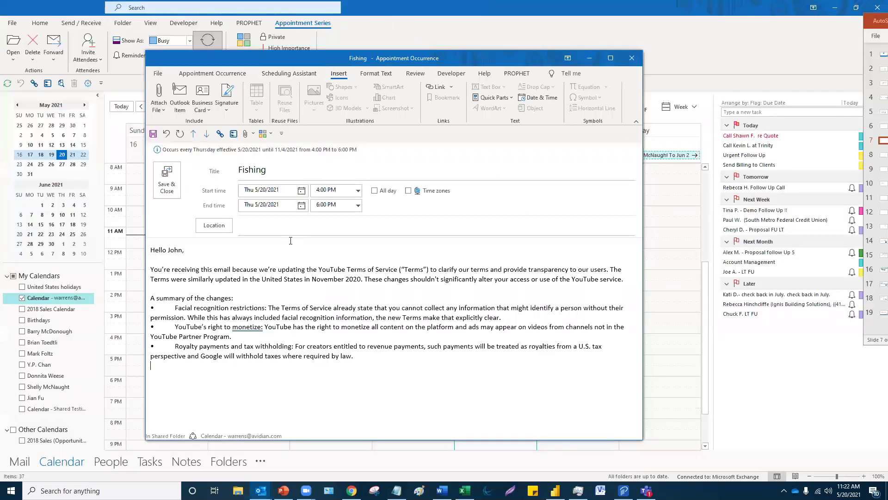
left_click(226, 110)
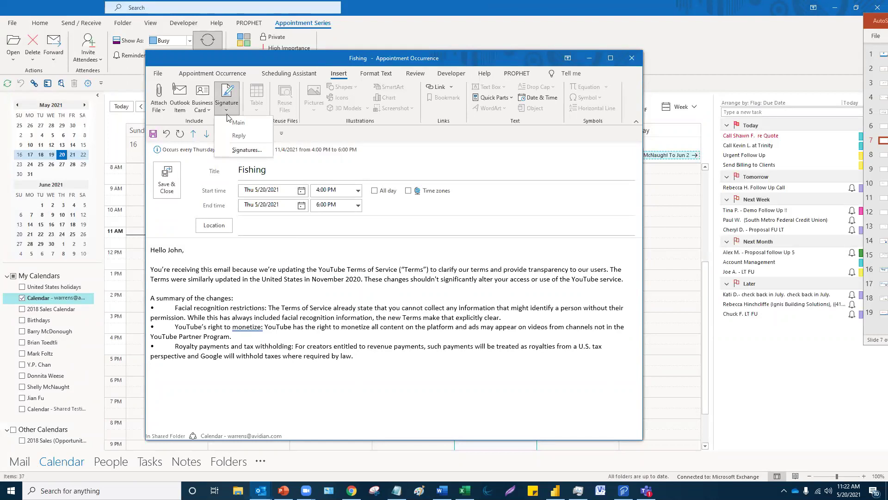
left_click(238, 123)
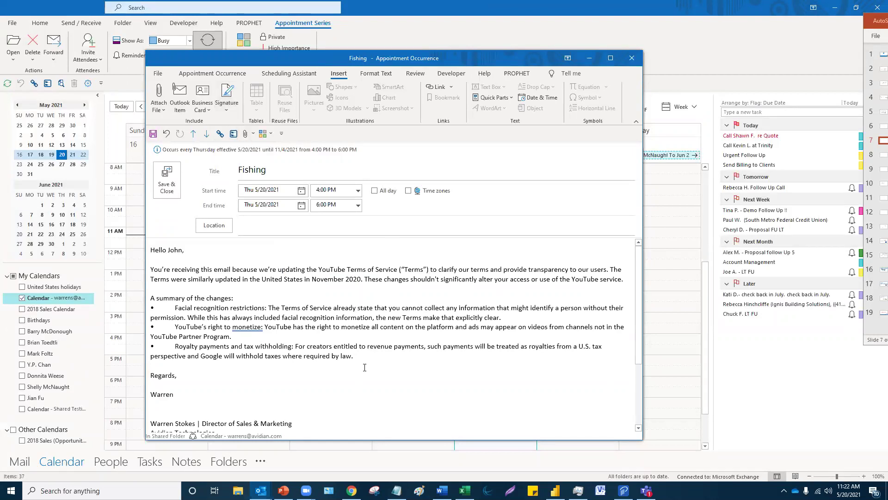
scroll(363, 340, "up", 4)
left_click_drag(361, 353, 152, 269)
left_click(312, 327)
left_click(631, 58)
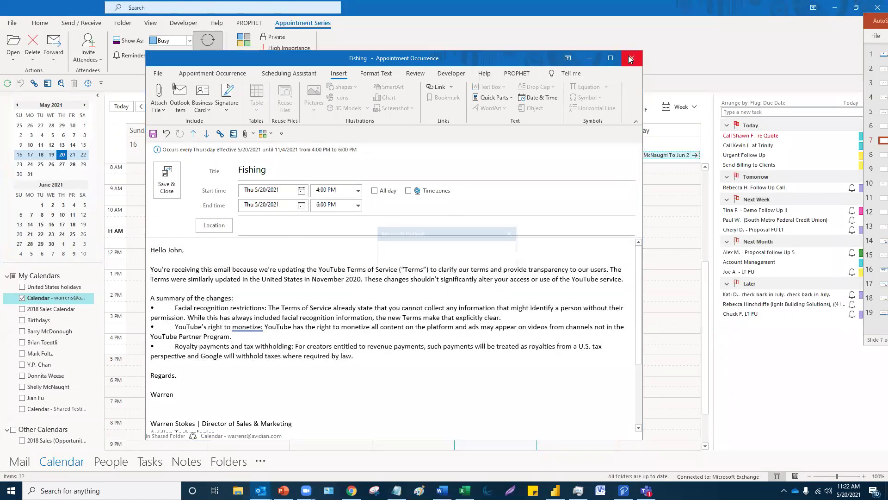
left_click(447, 270)
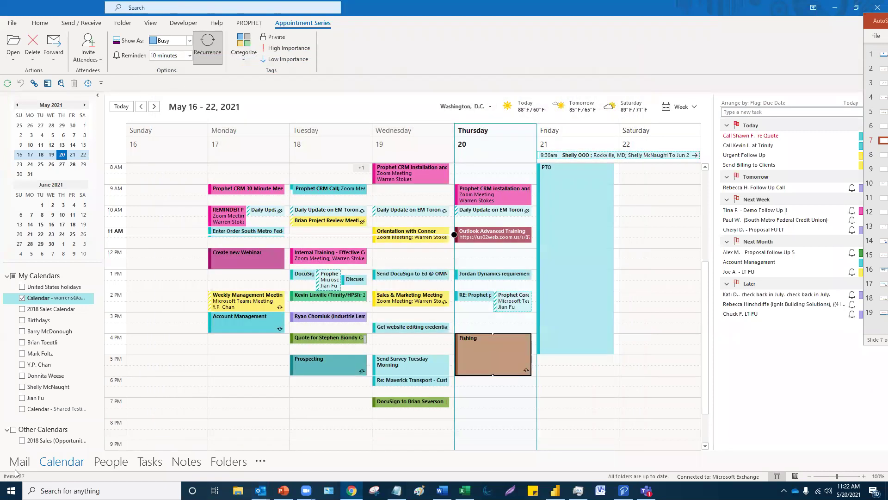
- Start a new e-mail, insert the "call" Quick Part above the signature, then delete the inserted text
left_click(18, 462)
left_click(14, 55)
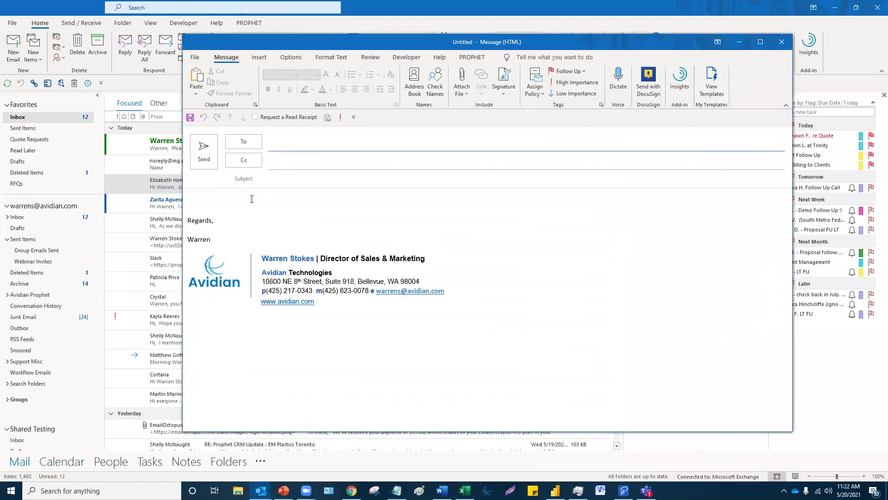
left_click(235, 200)
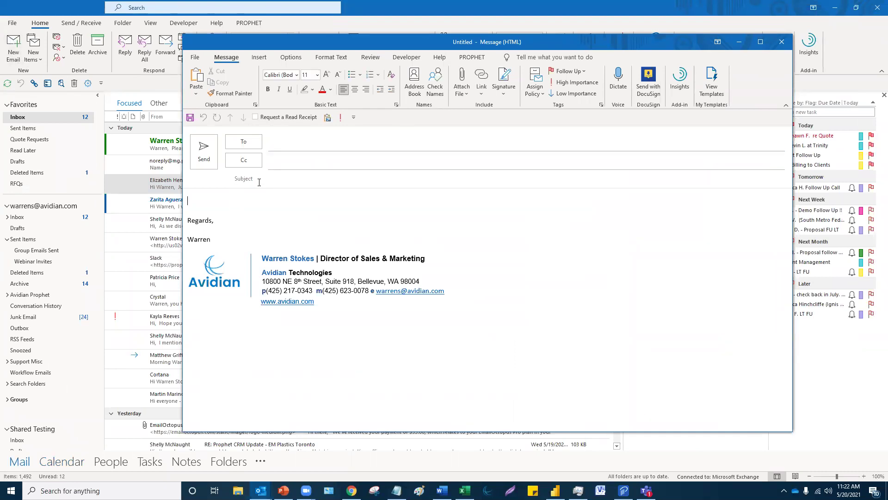
left_click(260, 57)
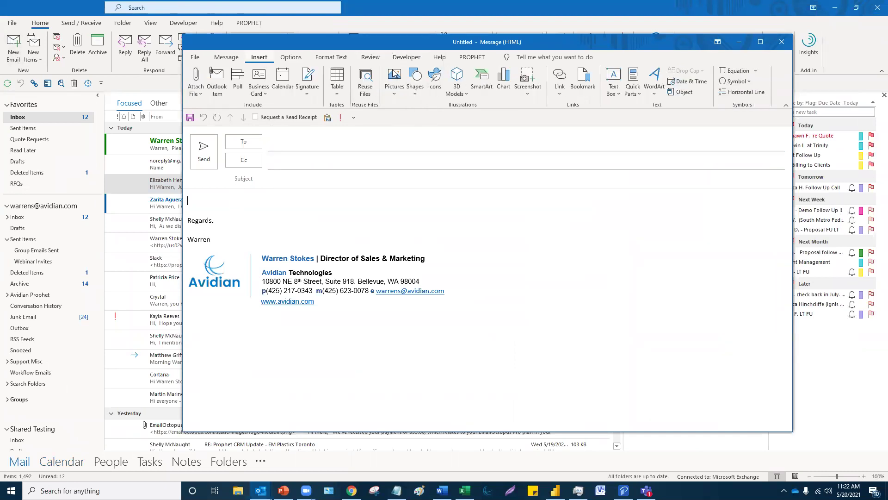
left_click(638, 94)
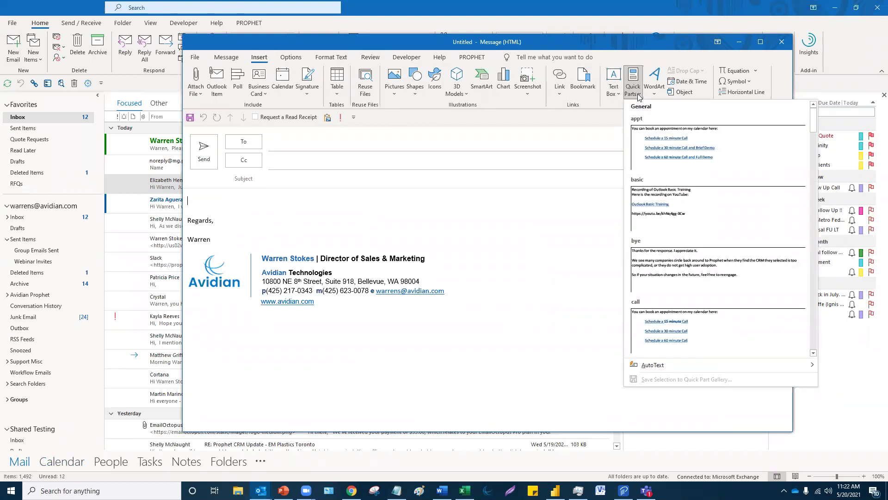
left_click(681, 317)
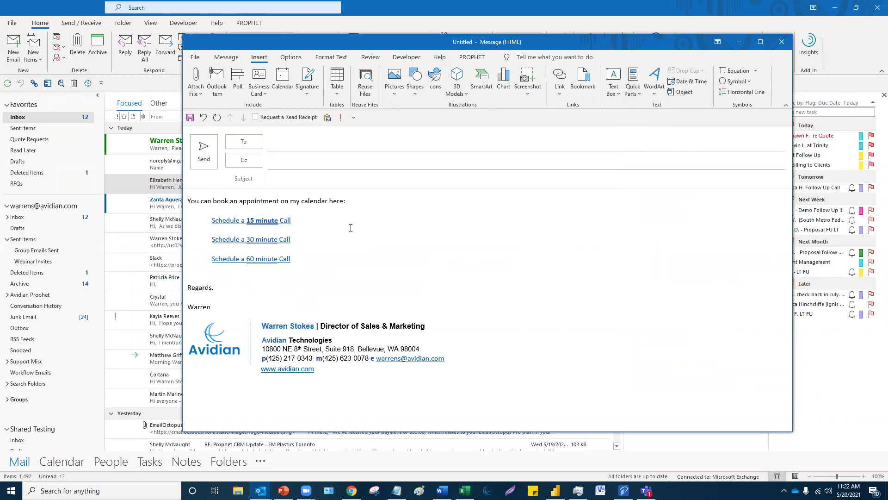
left_click(195, 200, "shift")
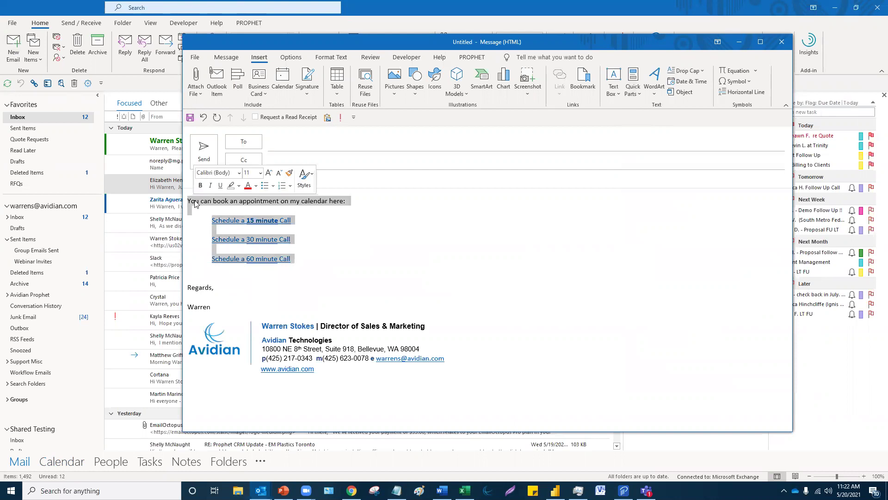
key("BackSpace")
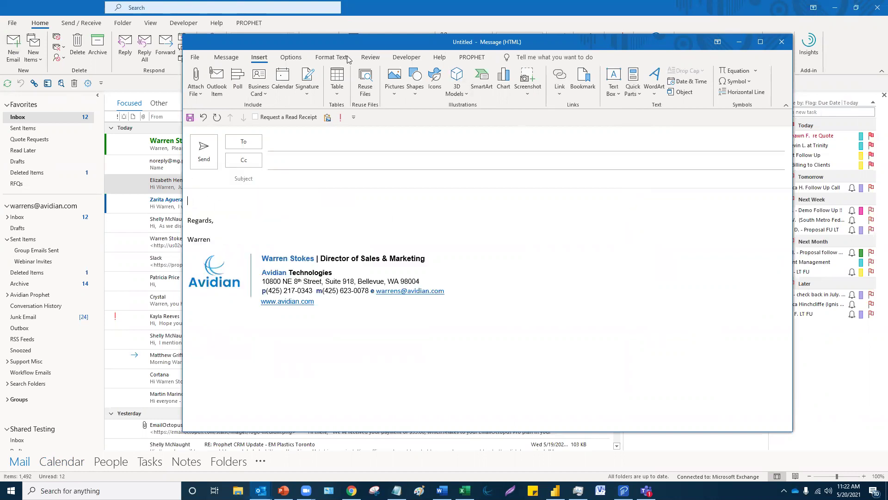
- Show My Templates for the message and insert the Banking template into the body
left_click(226, 57)
left_click(712, 84)
key("ctrl")
key("ctrl")
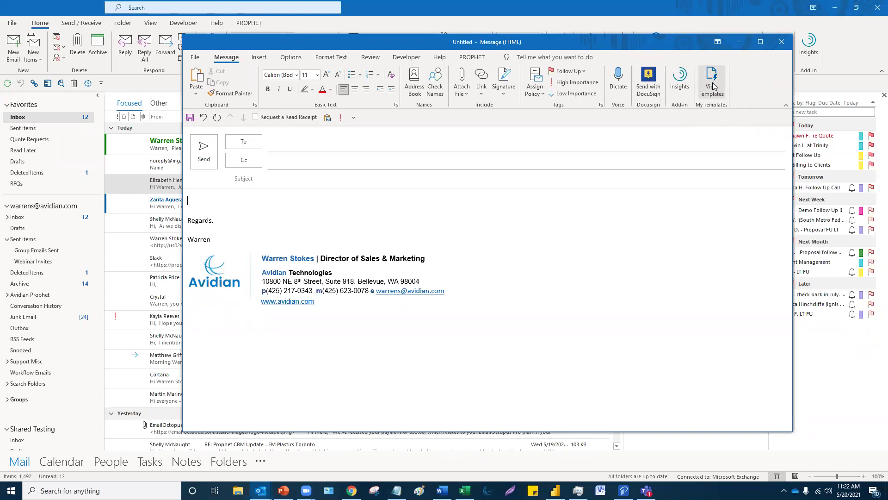
left_click(713, 87)
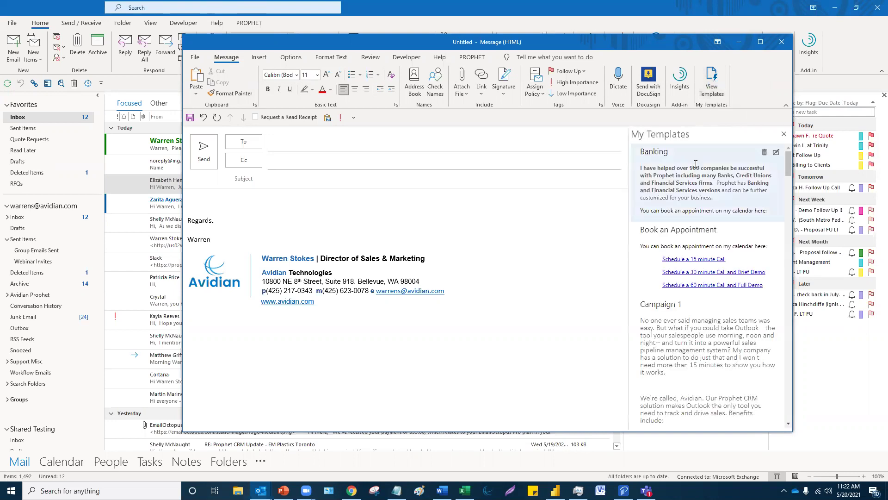
left_click(696, 163)
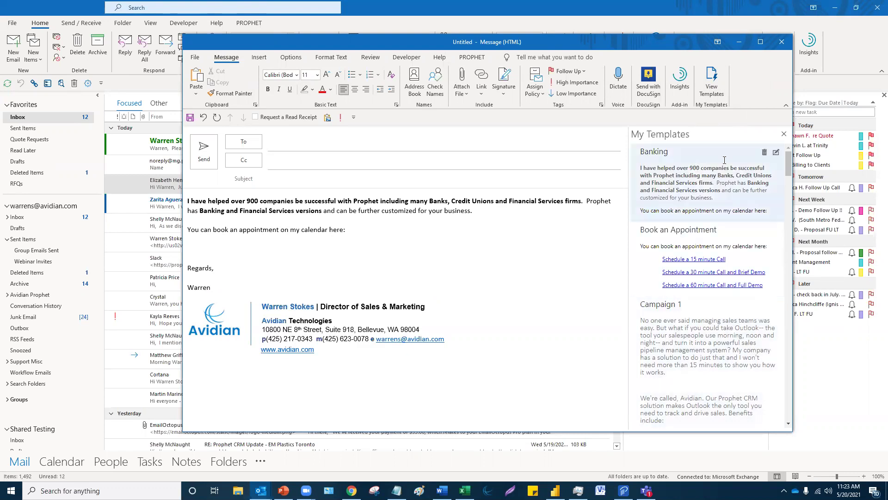
- Delete the inserted Banking template text above the signature
left_click(349, 232)
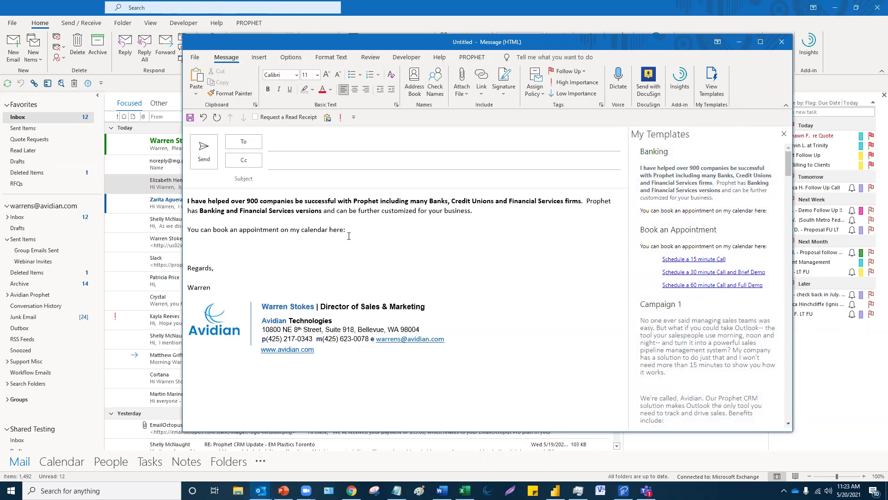
left_click_drag(349, 233, 162, 197)
key("Delete")
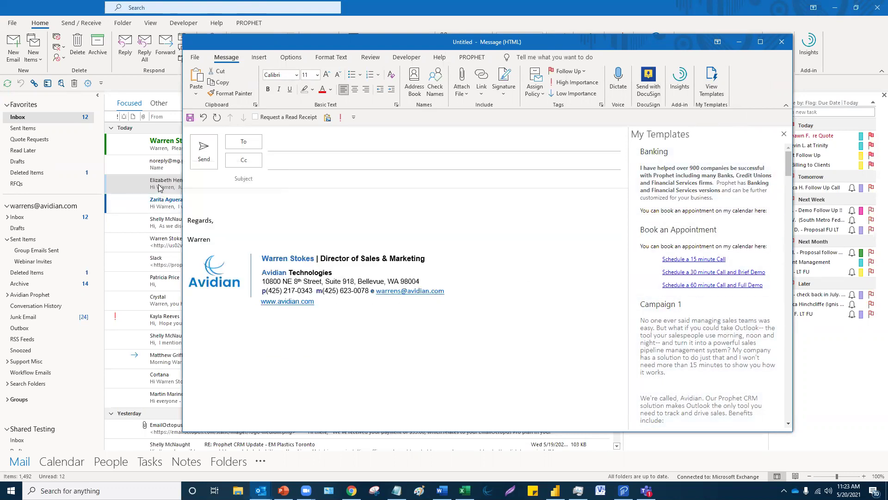
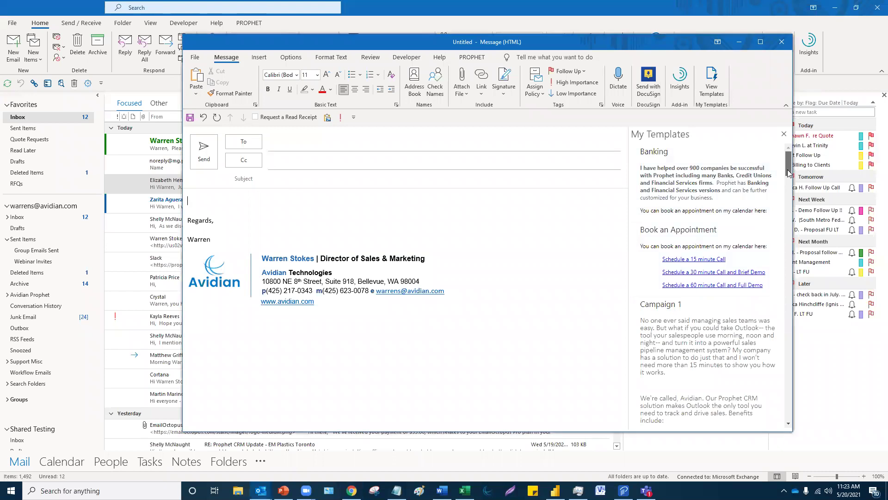
- Create a new template titled "ABC Terms" from the copied Terms of Service text and try to save it
scroll(673, 416, "down", 15)
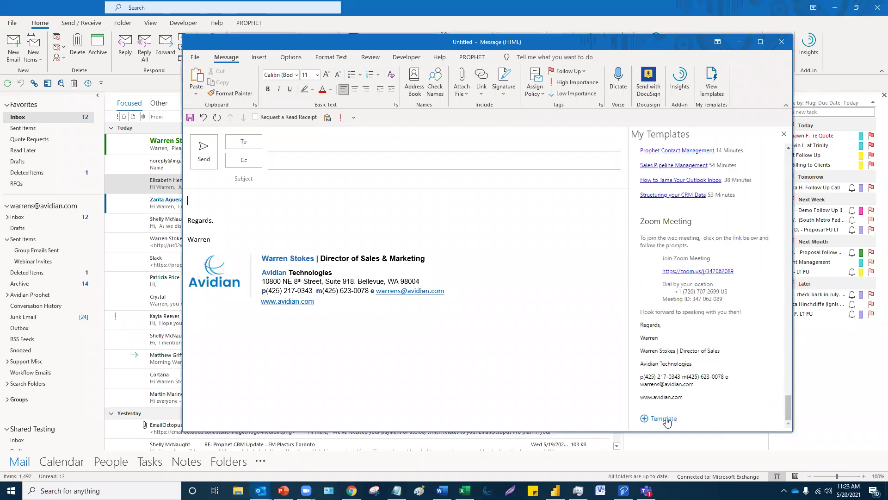
left_click(671, 419)
left_click(653, 191)
key("ctrl+v")
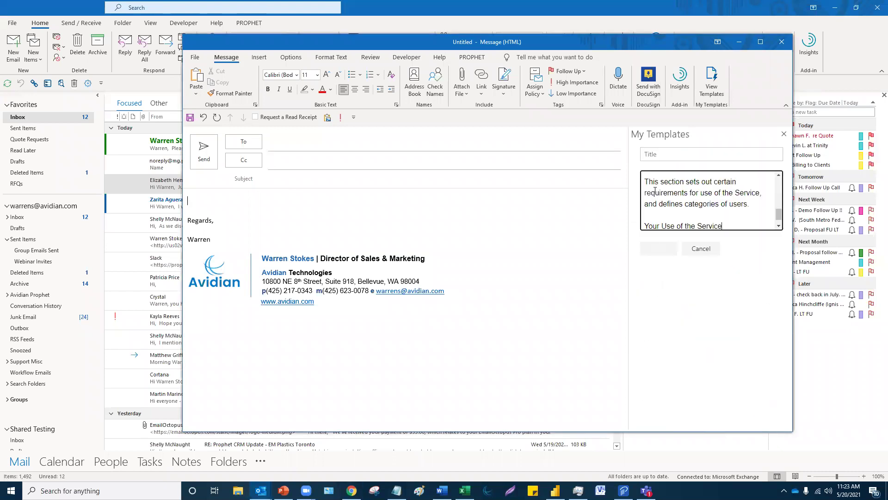
left_click(655, 154)
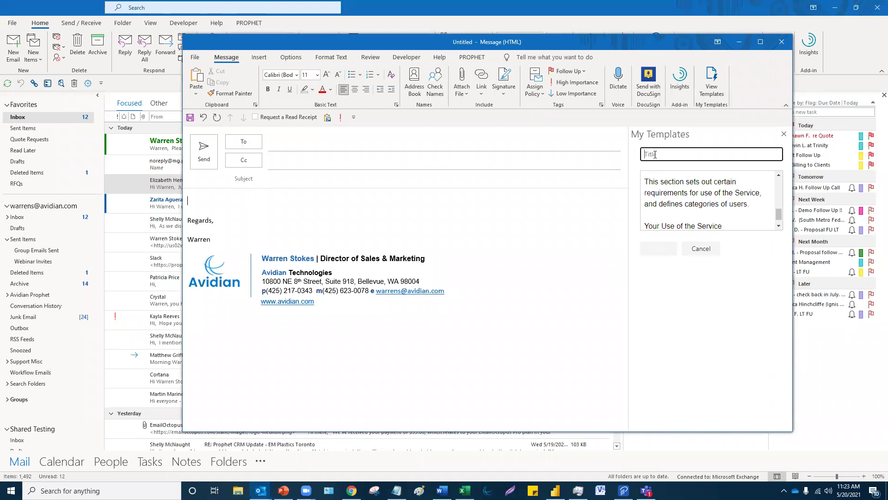
type("ABC Terms")
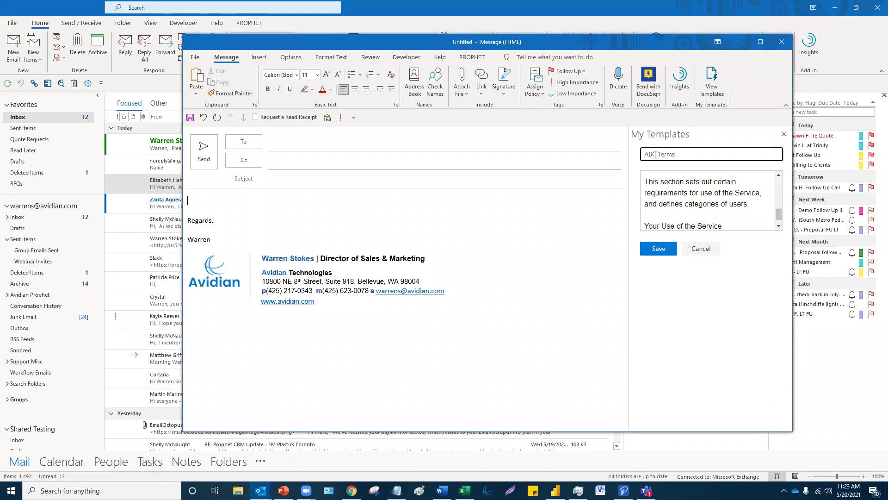
left_click(667, 250)
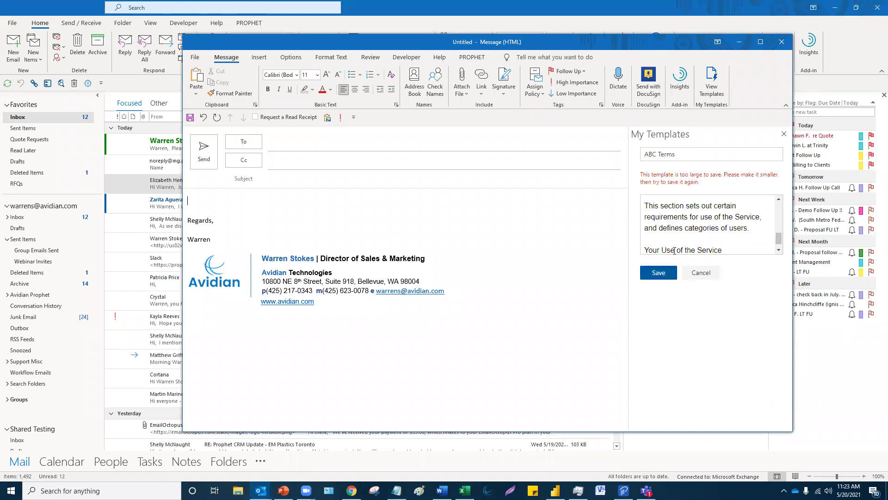
- Delete the ABC Terms template text from "Welcome to YouTube!" onward, try saving it again, and close My Templates
scroll(685, 238, "up", 3)
scroll(686, 234, "up", 5)
scroll(687, 234, "down", 3)
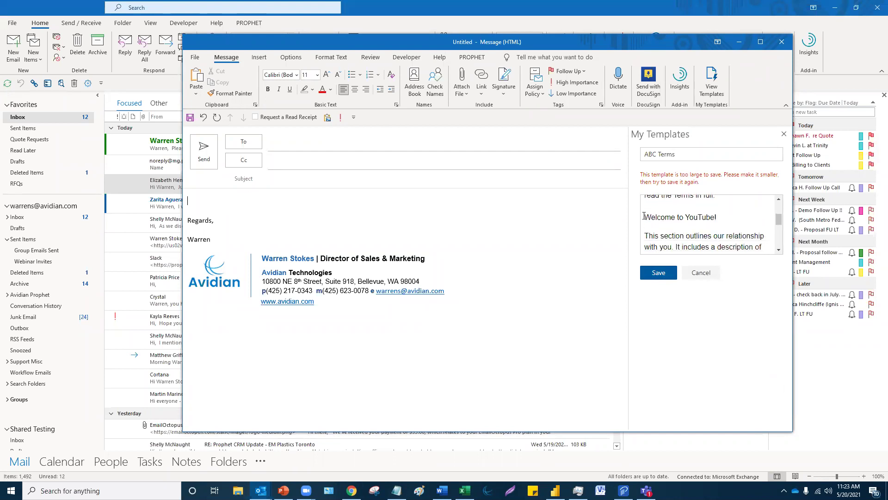
left_click_drag(644, 216, 730, 286)
key("Delete")
left_click(664, 276)
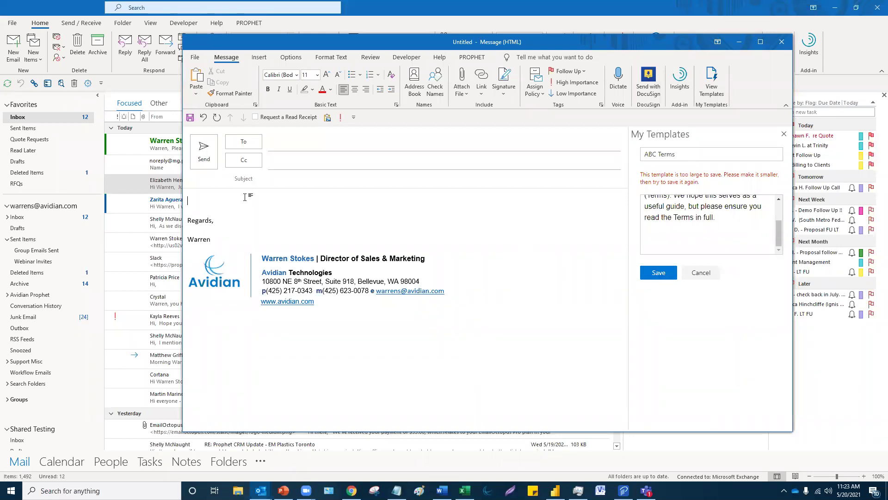
left_click(784, 134)
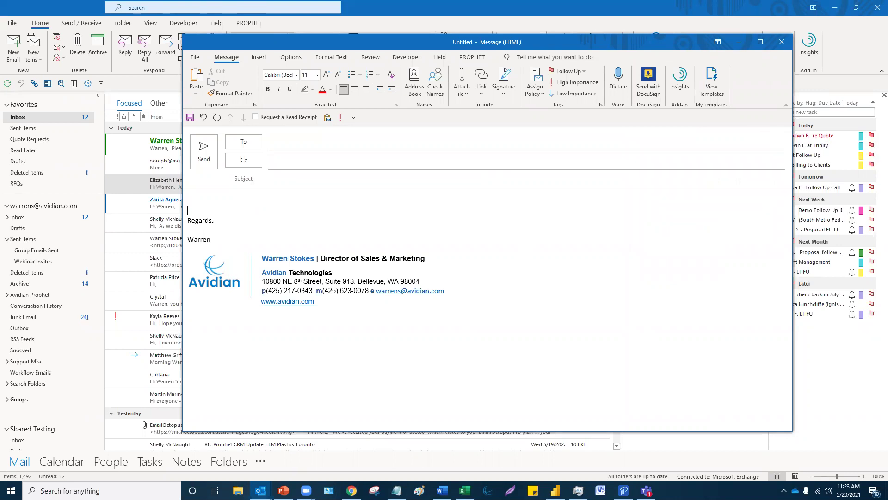
- Close the untitled message without saving its changes
key("alt+Tab")
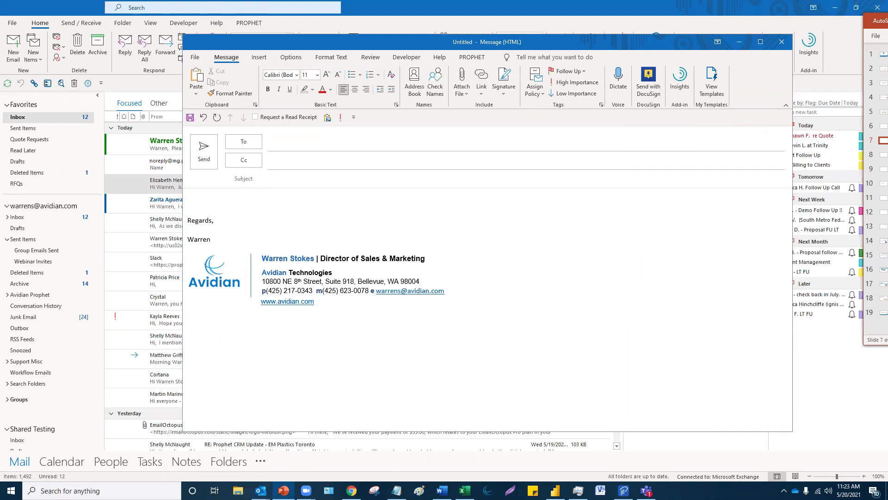
left_click(204, 206)
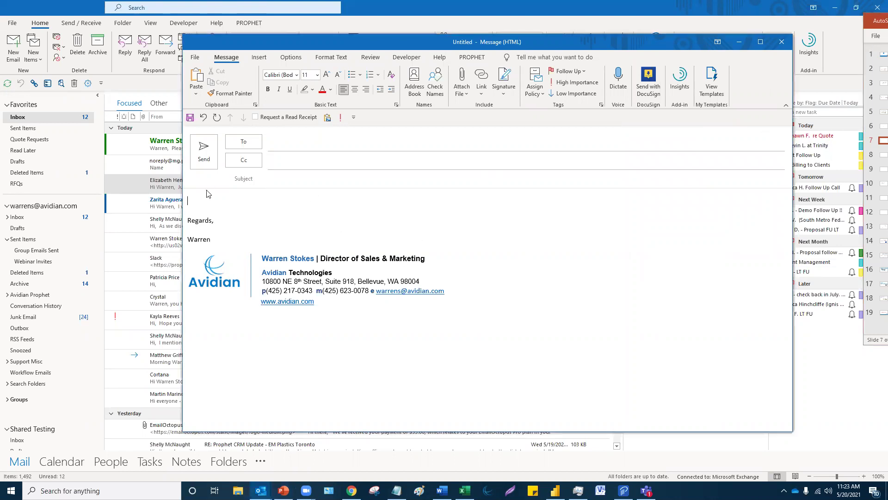
left_click(260, 57)
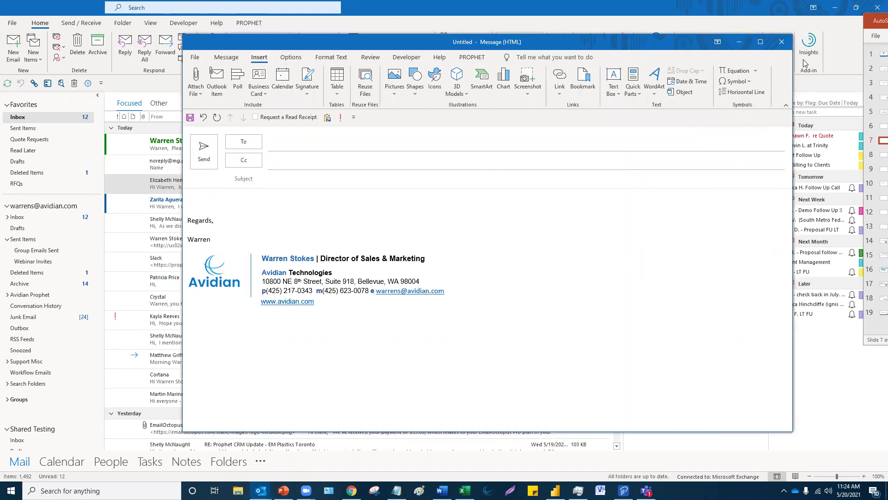
left_click(783, 42)
left_click(448, 273)
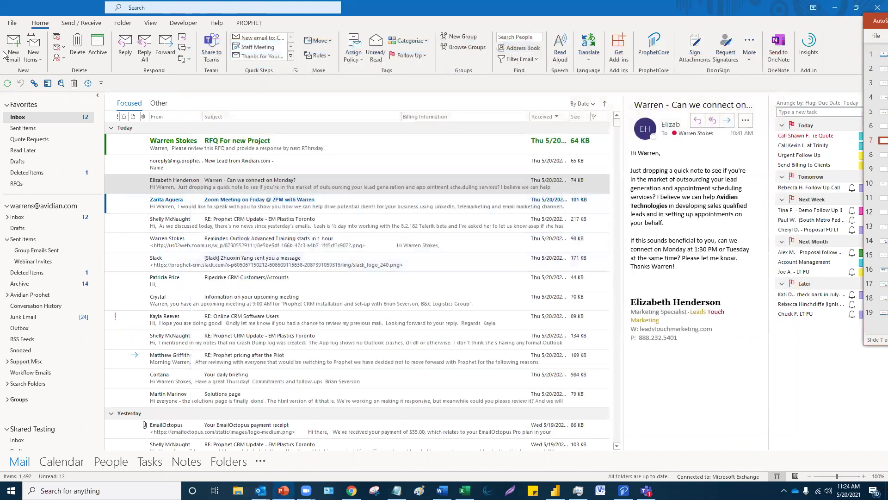
- Run the "New email to: Client" Quick Step with the "RFQ For new Project" e-mail selected, and close the new messages unsent
left_click(36, 22)
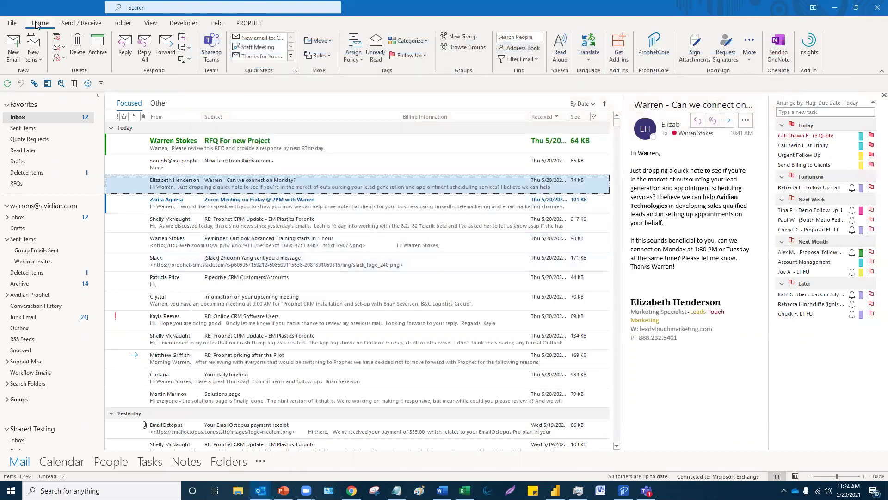
left_click(267, 73)
left_click(241, 149)
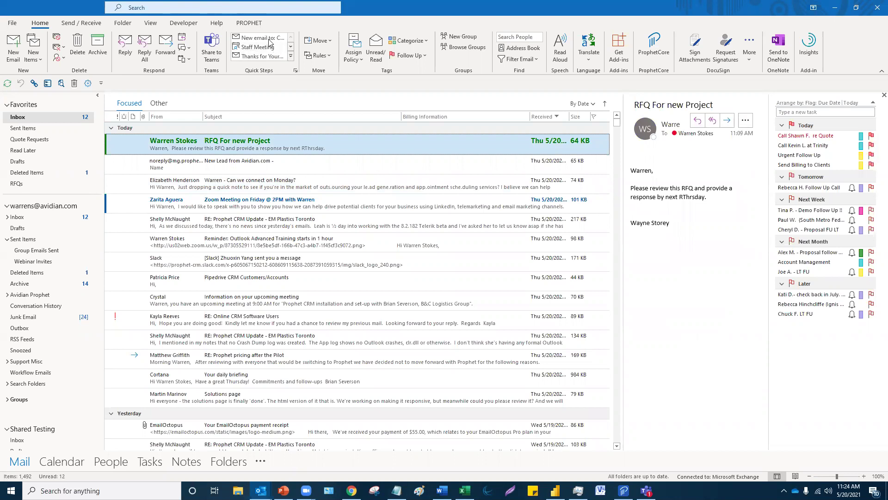
mouse_move(270, 42)
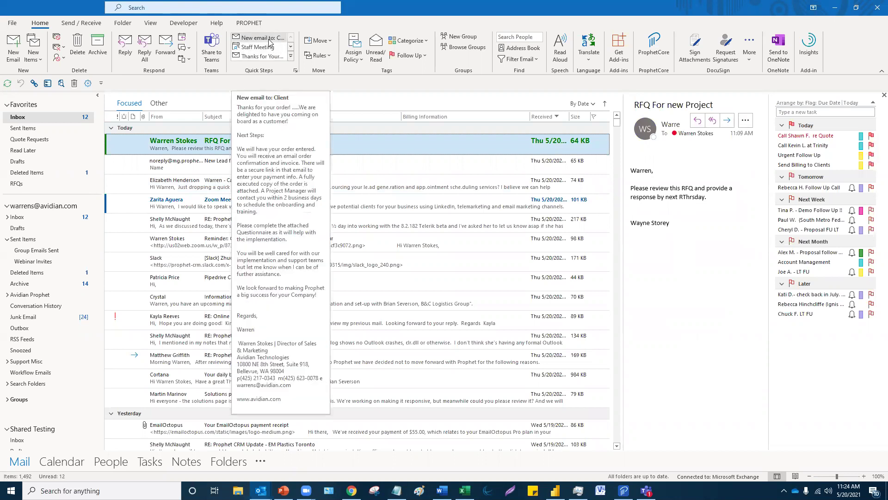
double_click(270, 40)
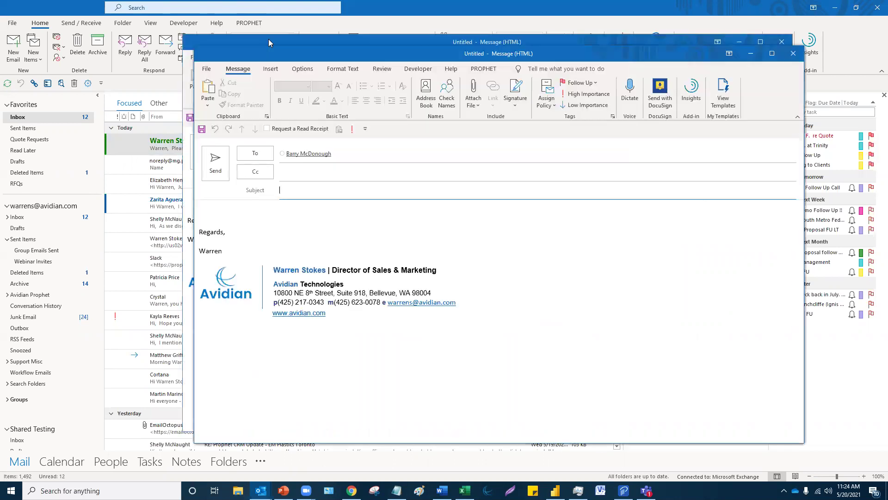
left_click(799, 56)
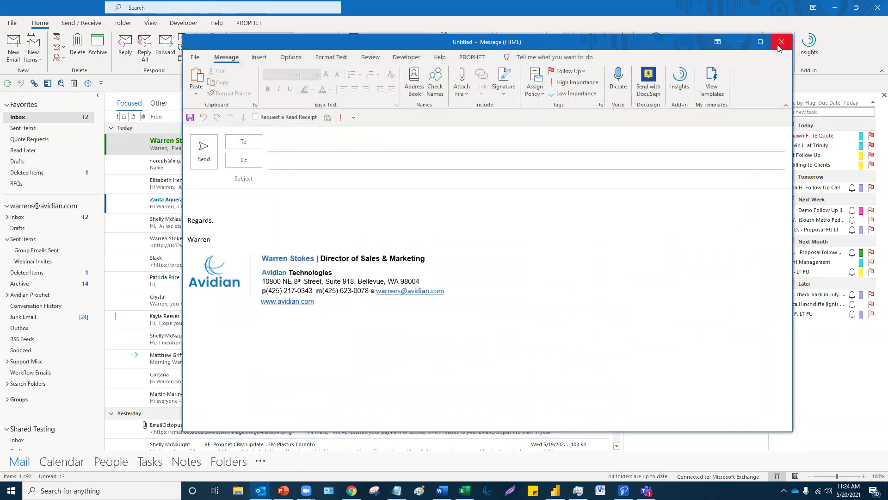
left_click(781, 43)
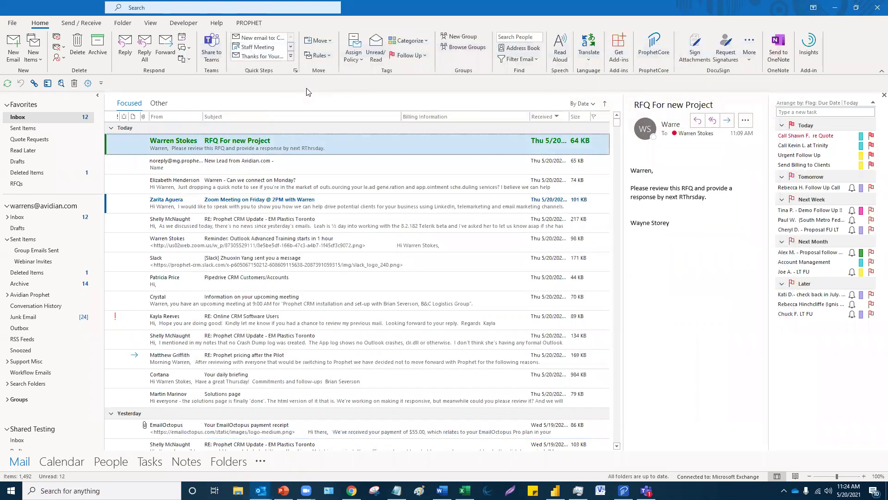
- Run the "Thanks for Your Order!" Quick Step, review the prefilled message, and discard it without saving
left_click(261, 59)
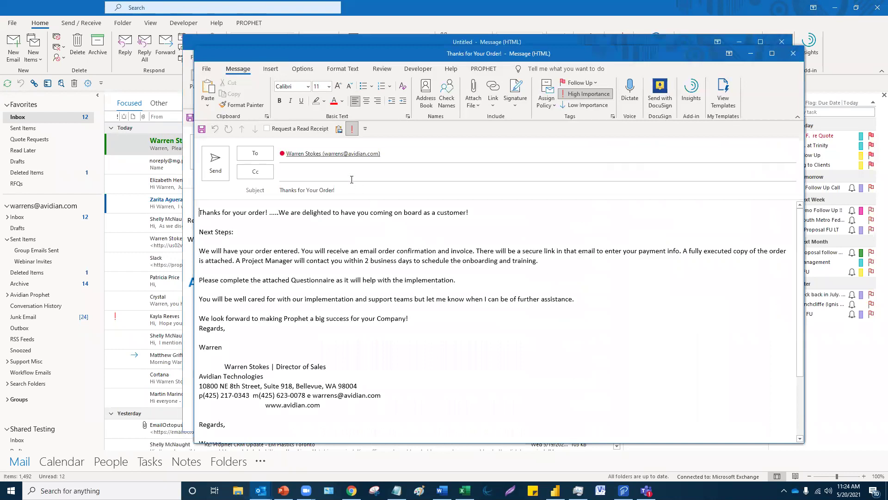
mouse_move(347, 155)
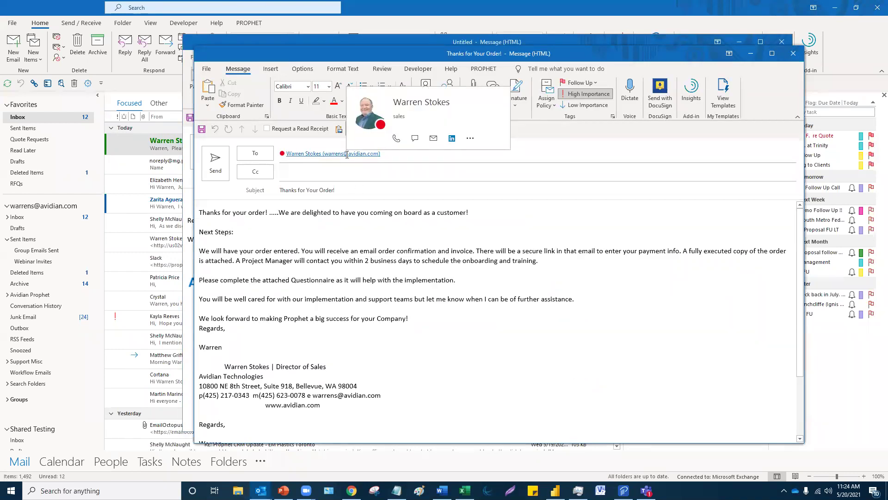
left_click(320, 410)
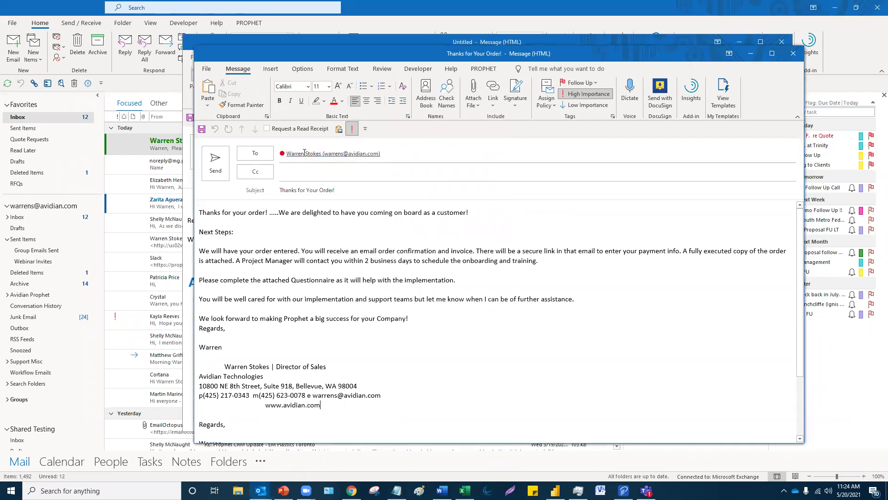
left_click(295, 271)
left_click(794, 54)
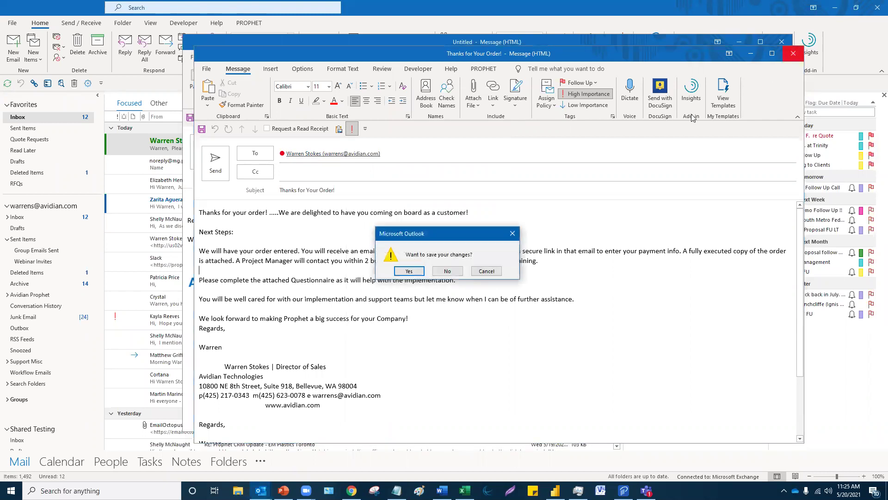
left_click(447, 272)
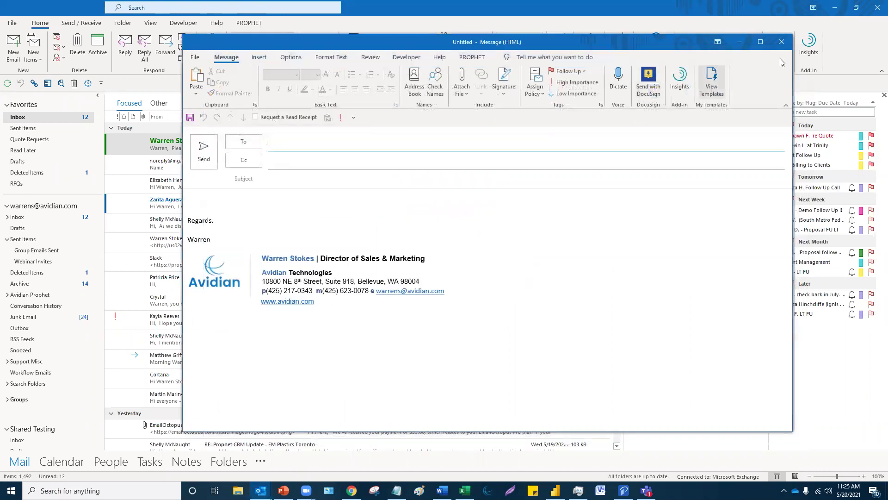
left_click(782, 42)
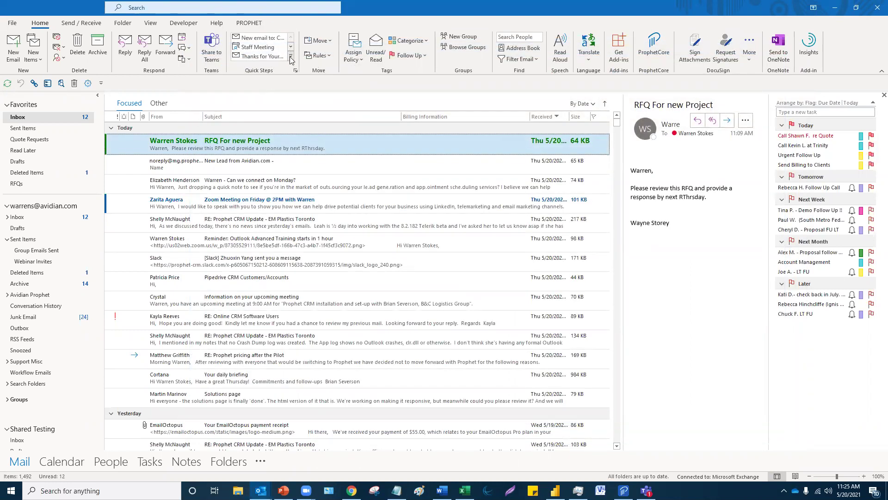
- Start a new Quick Step of the New E-mail To type and name it "Terms"
left_click(290, 56)
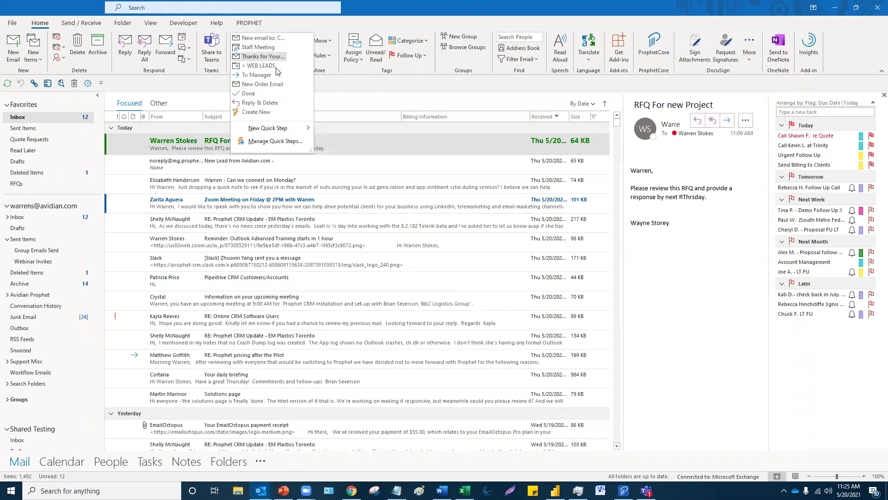
mouse_move(271, 131)
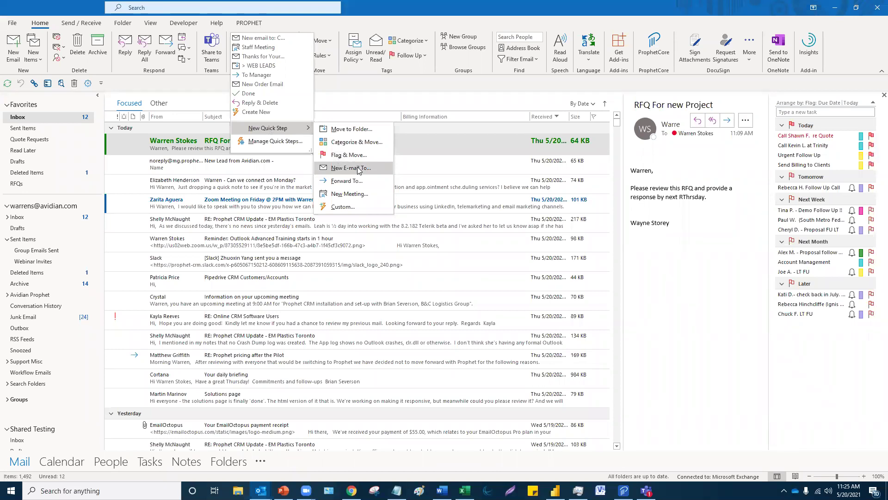
left_click(357, 146)
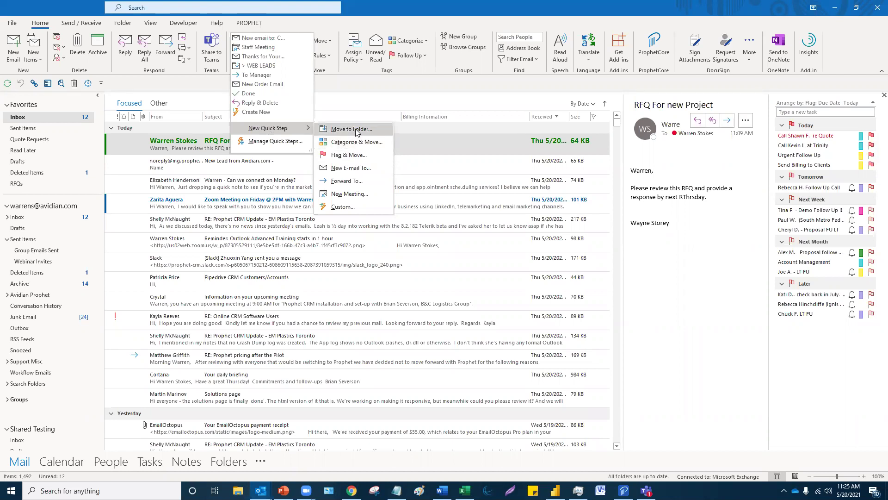
left_click(351, 169)
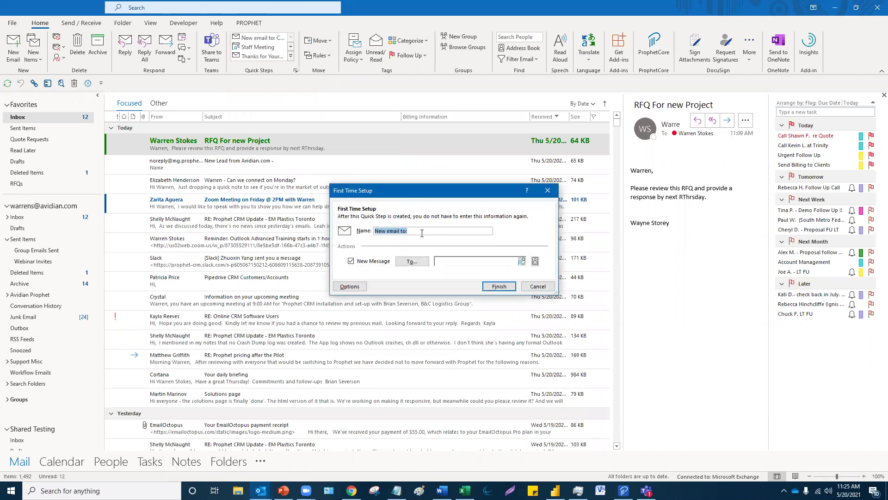
type("Terms")
- Paste the Terms of Service text as the Terms Quick Step's tooltip, add the contact's e-mail as recipient, and save it
key("alt+Tab")
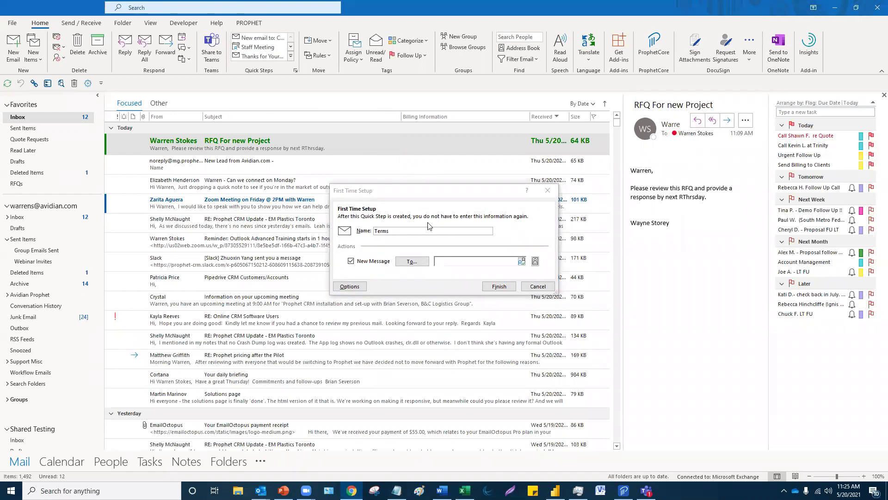
left_click(358, 289)
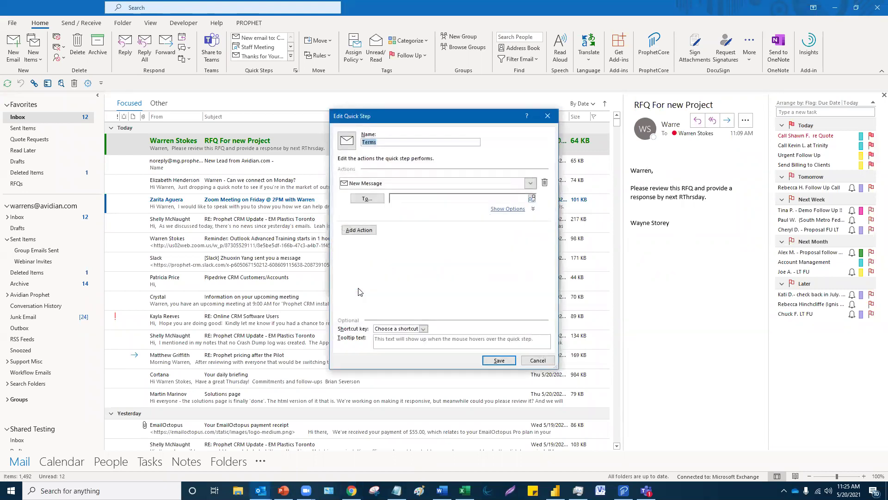
left_click(414, 338)
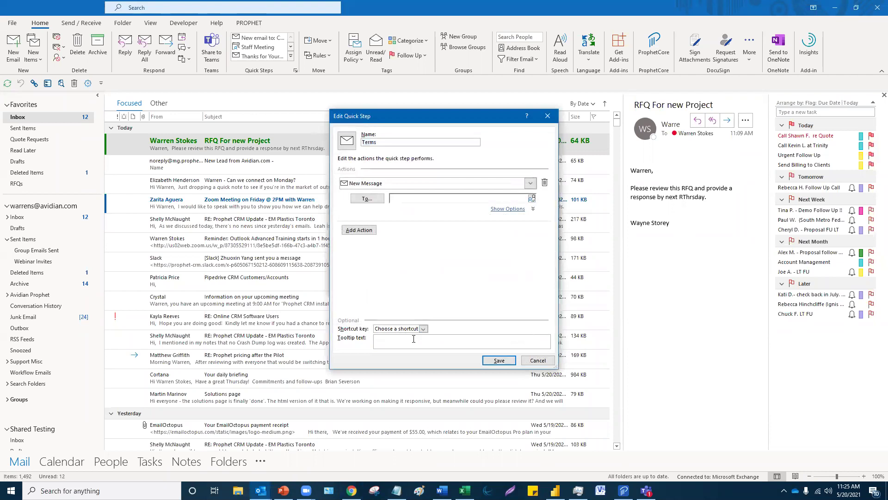
key("ctrl+v")
scroll(414, 338, "up", 2)
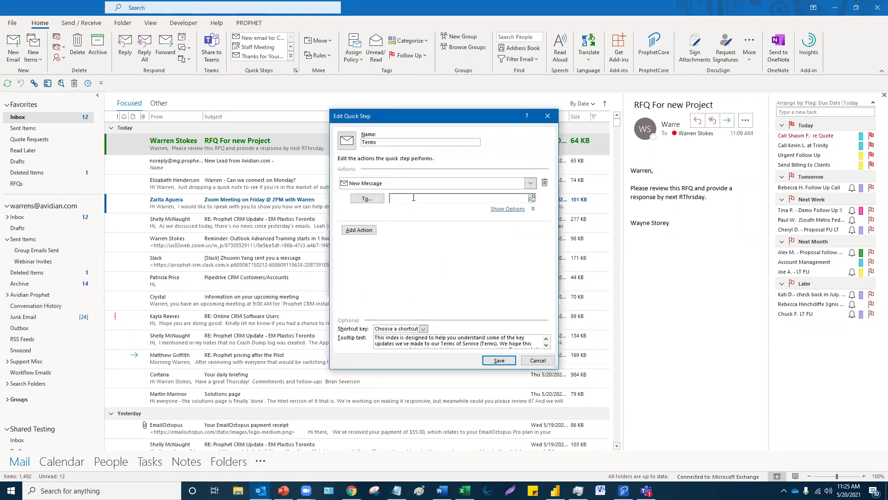
type("warren")
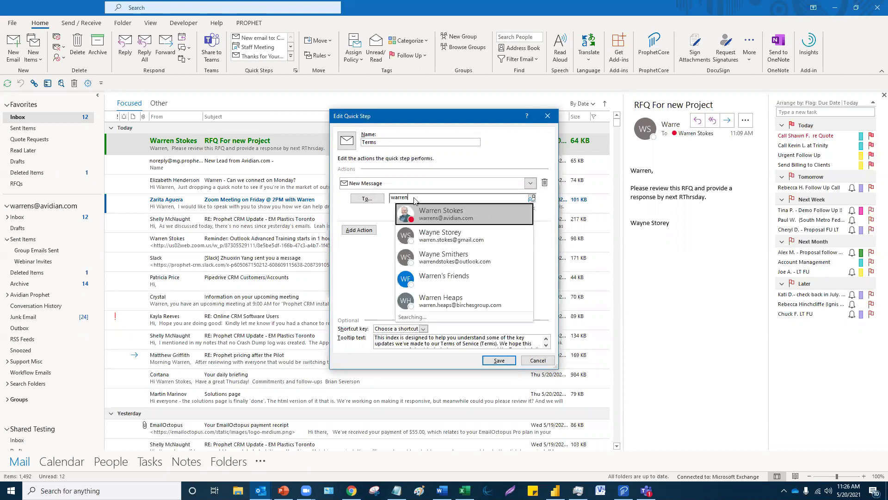
left_click(450, 236)
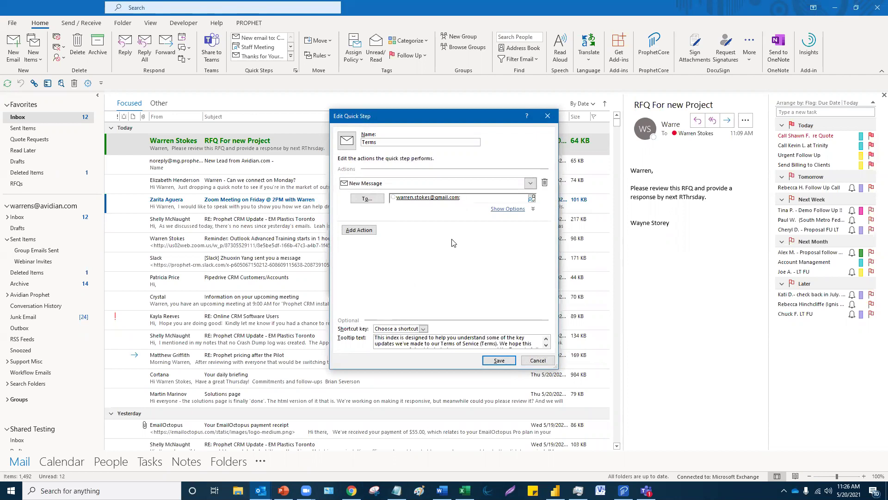
left_click(498, 361)
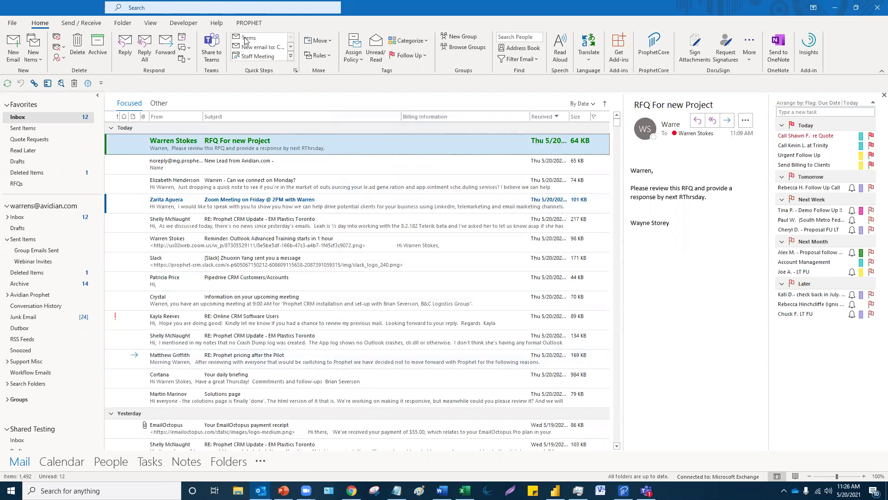
- Run the "Terms" Quick Step to check its prefilled message, and close the new messages unsent
left_click(291, 56)
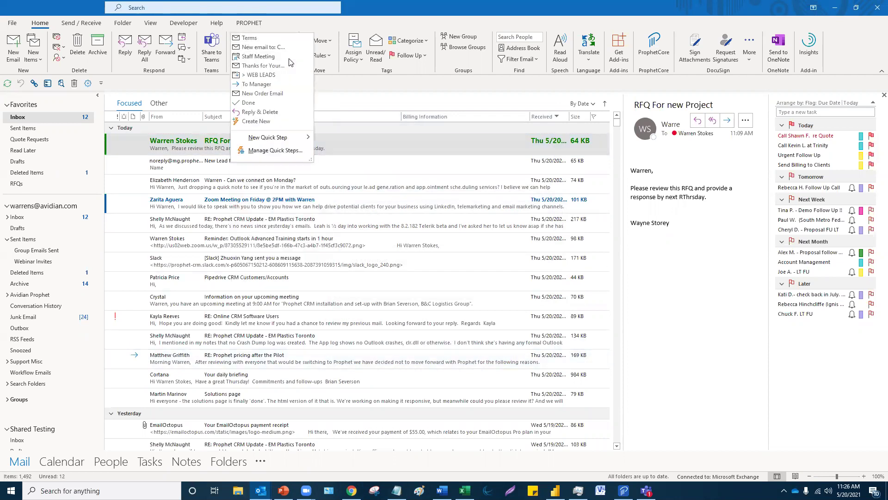
left_click(271, 38)
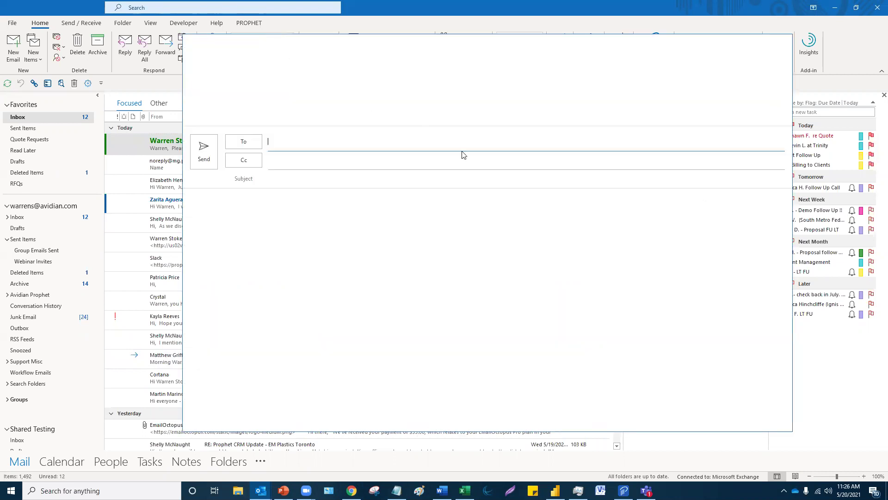
left_click(793, 54)
left_click(782, 42)
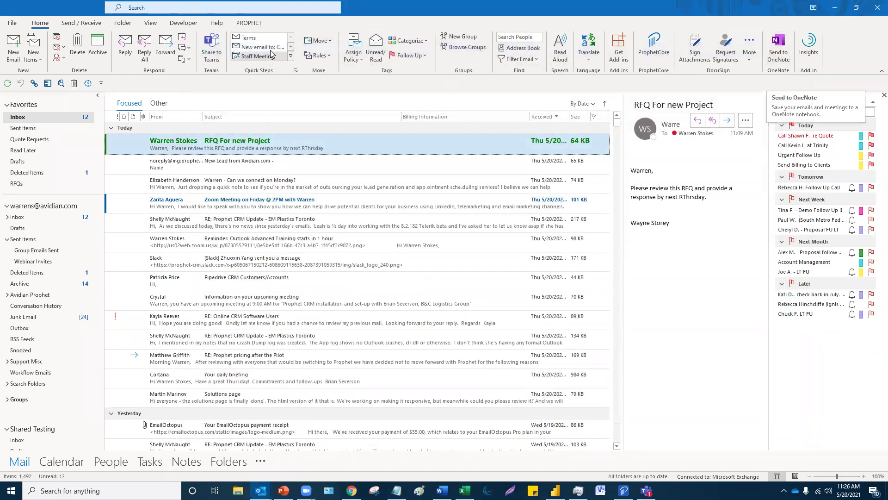
- Run the "New email to: Client" Quick Step twice, closing the new messages unsent each time
left_click(272, 48)
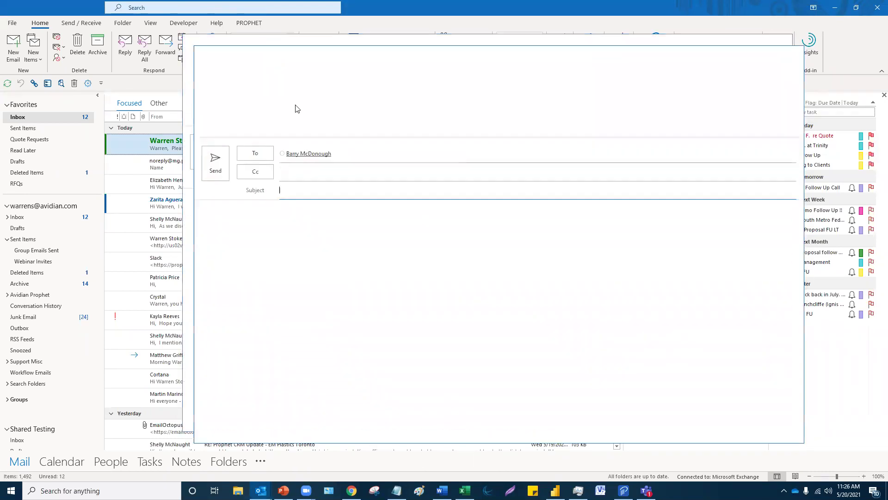
left_click(794, 54)
left_click(782, 42)
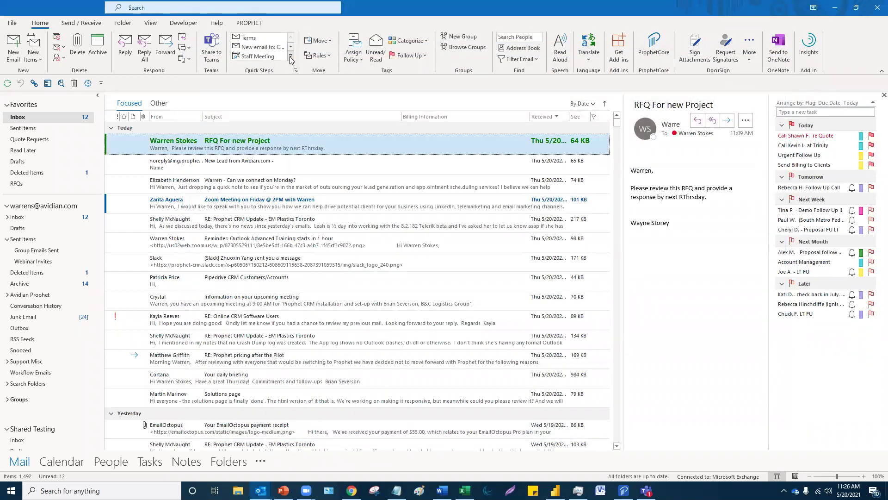
left_click(291, 48)
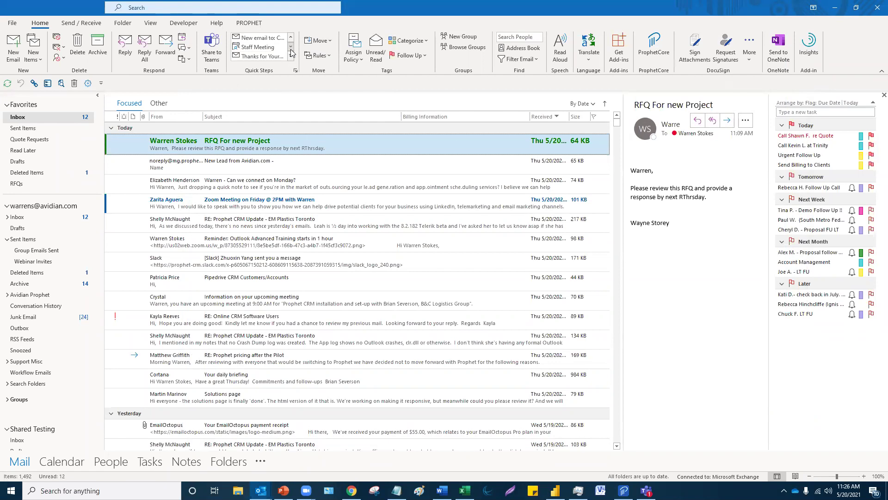
left_click(265, 39)
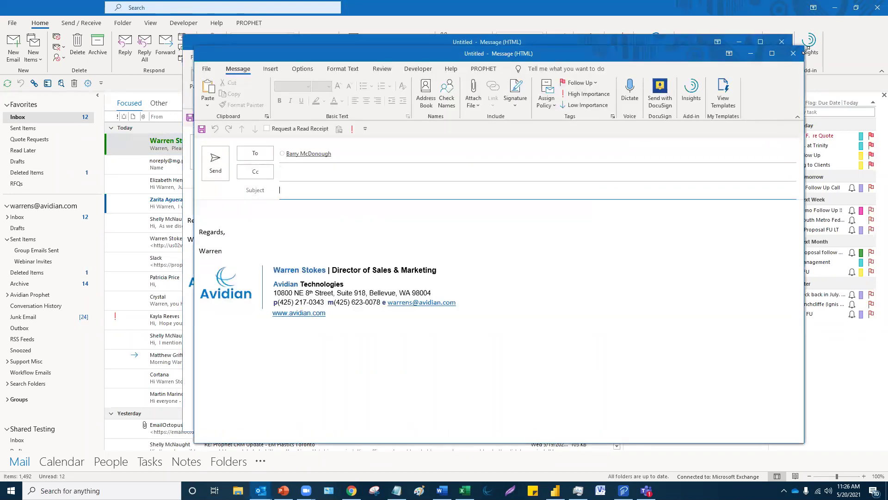
left_click(793, 54)
left_click(782, 43)
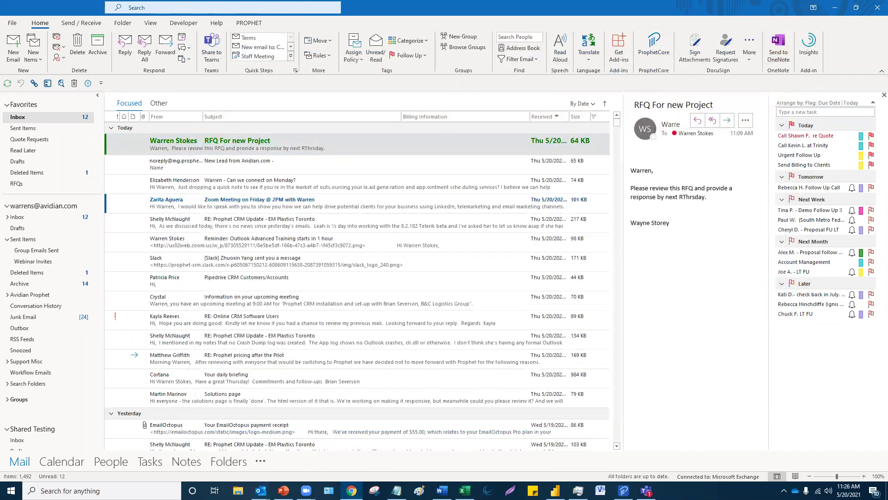
- Start a new custom Quick Step, look at the available actions, and close it without saving
key("alt+Tab")
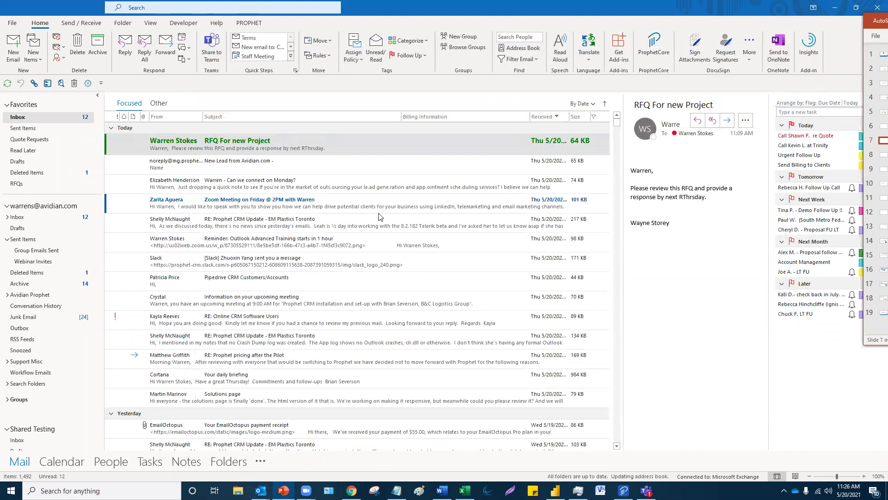
left_click(290, 56)
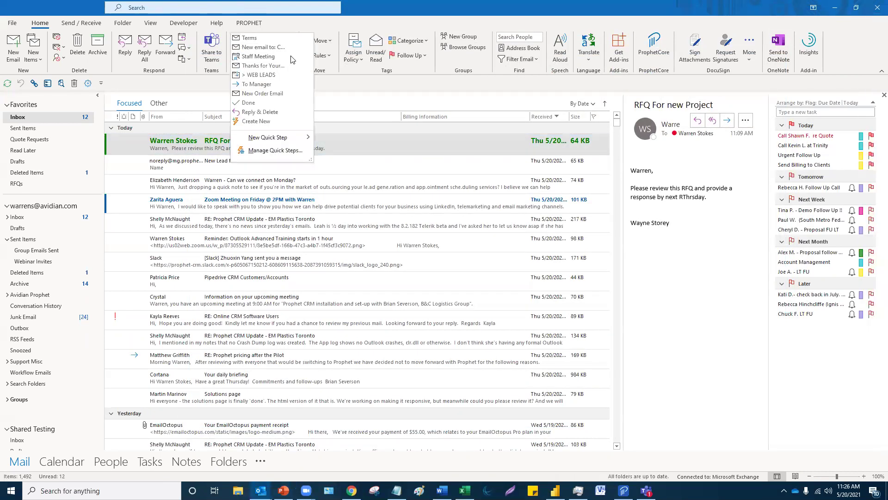
mouse_move(275, 141)
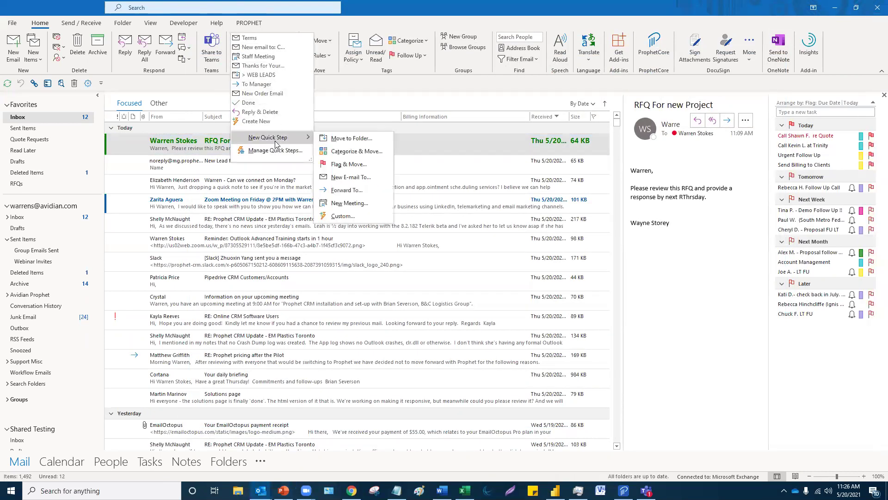
left_click(352, 216)
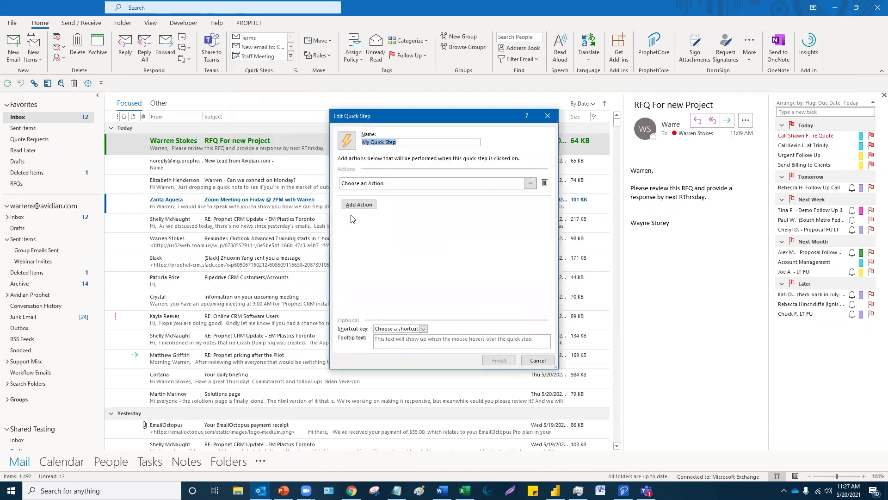
left_click(530, 183)
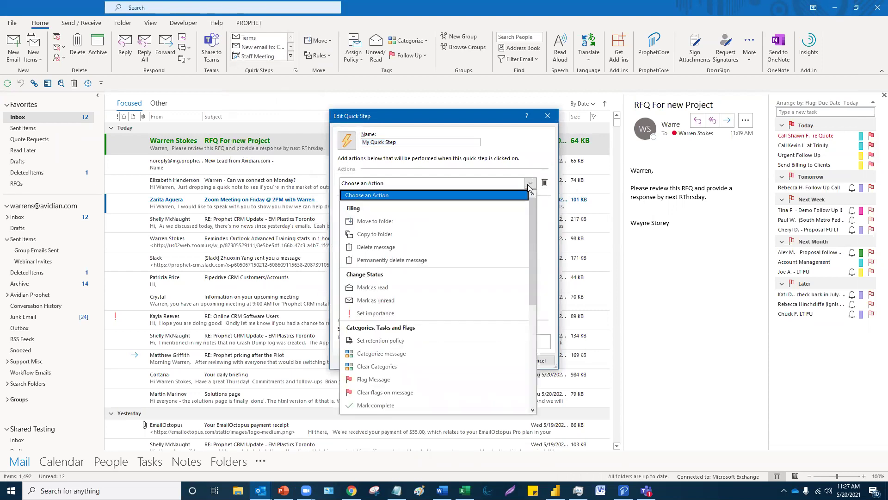
left_click(529, 183)
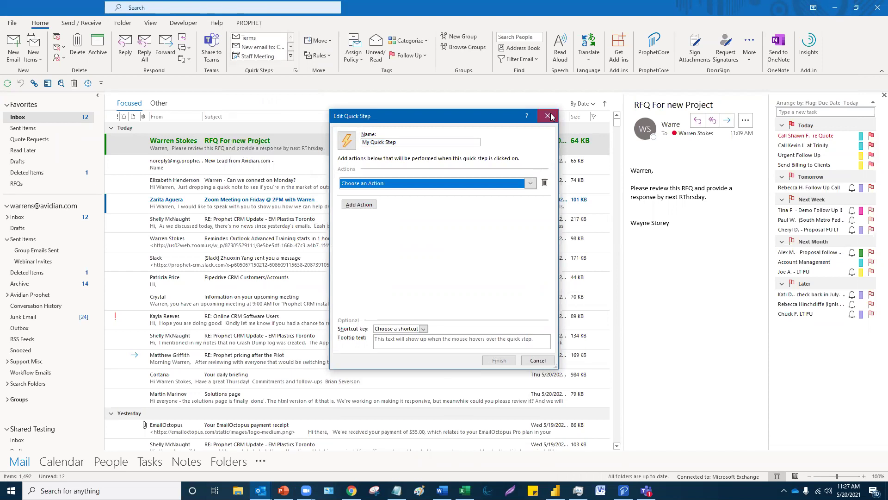
left_click(548, 116)
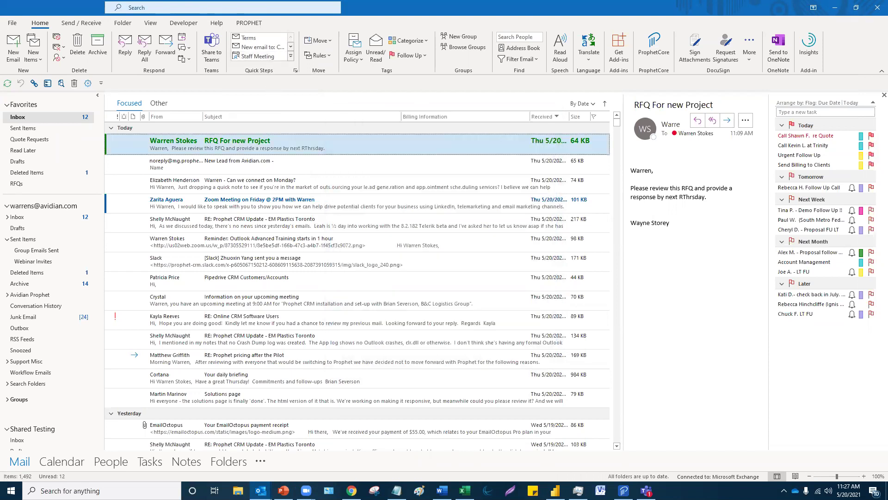
key("alt+Tab")
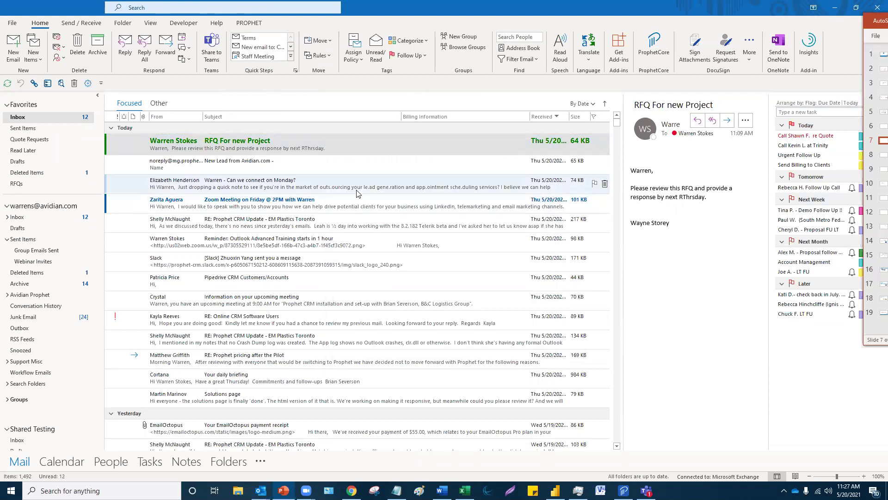
left_click(209, 165)
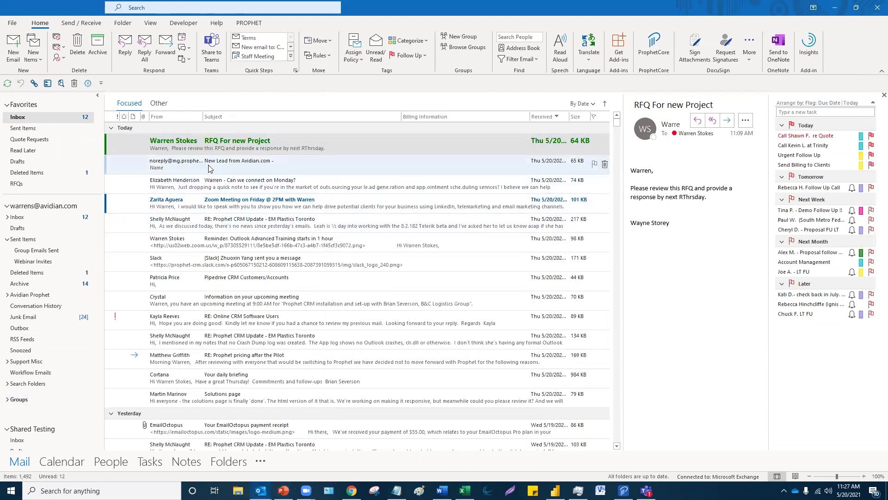
left_click(210, 151)
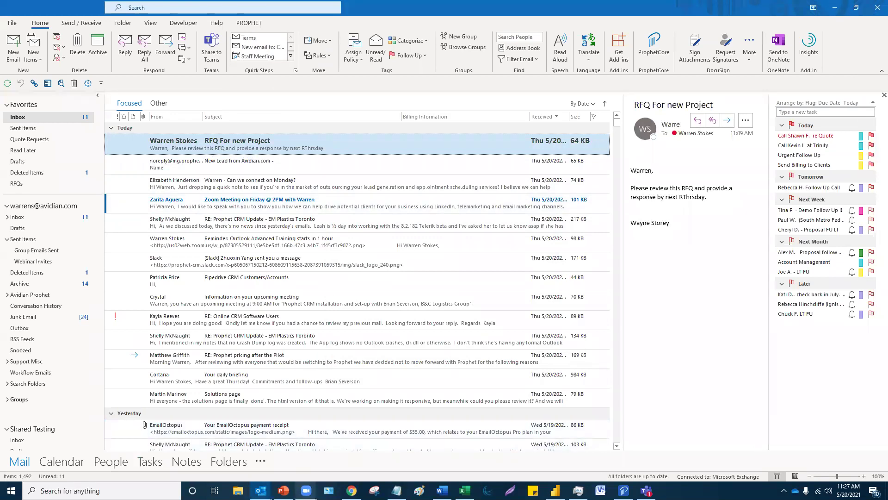
mouse_move(283, 491)
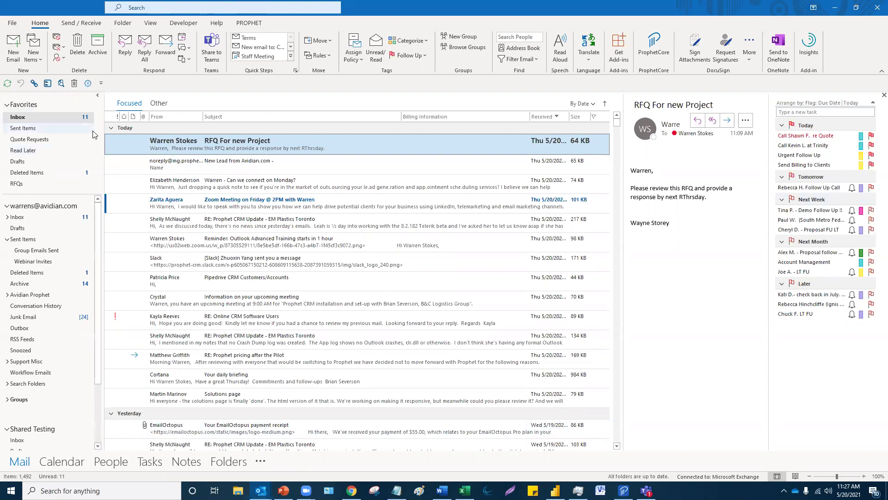
- Turn on automatic out-of-office replies for the account and limit them to a set time range
left_click(14, 24)
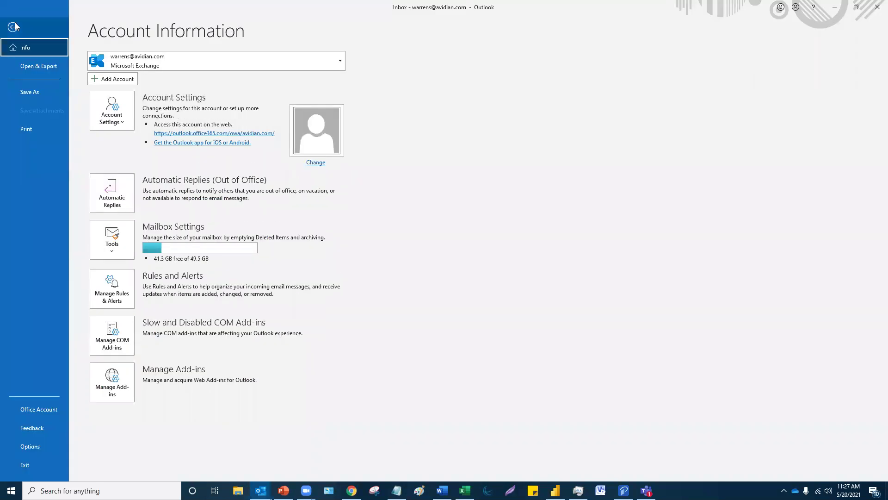
left_click(120, 202)
left_click(120, 202)
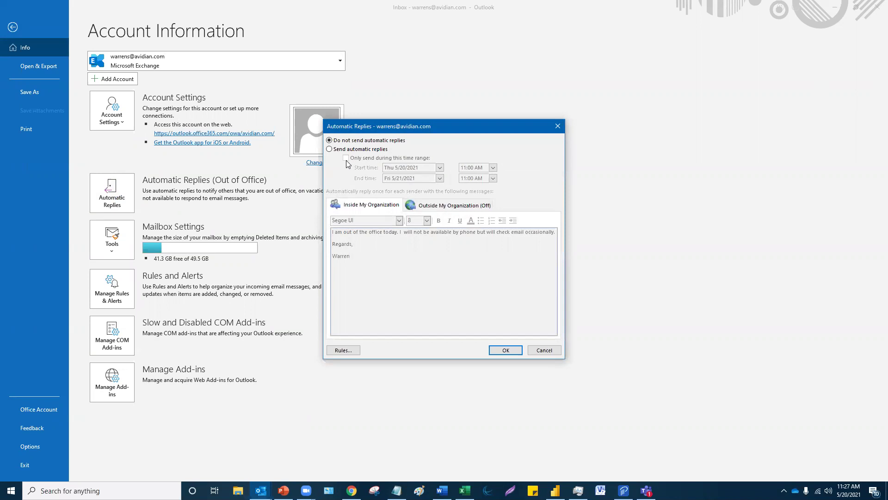
left_click(330, 149)
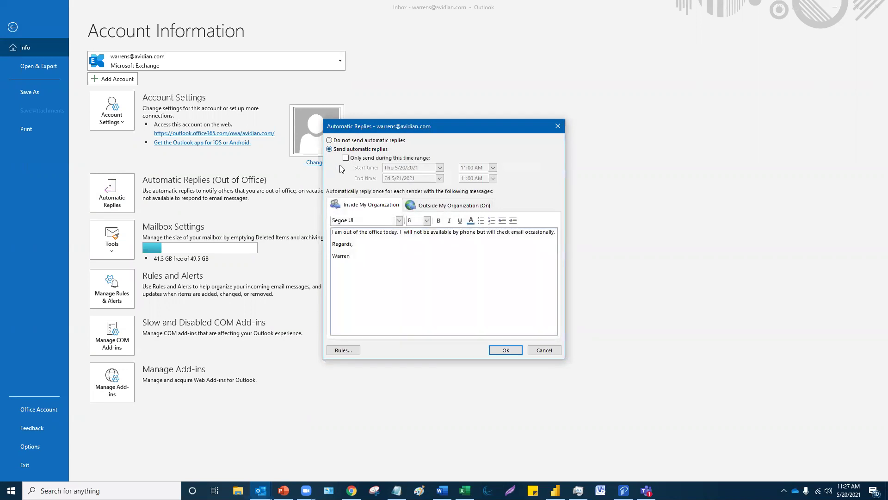
left_click(346, 158)
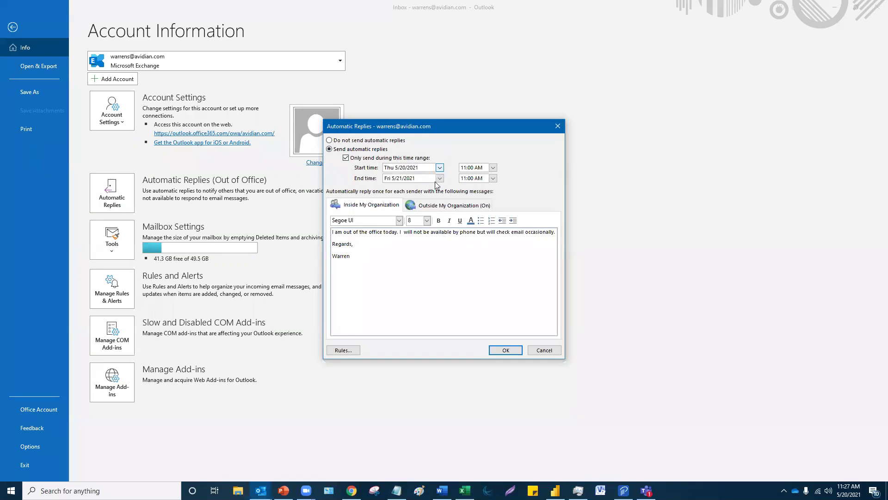
- Review the automatic reply messages for people inside and outside the organization
left_click_drag(357, 257, 336, 226)
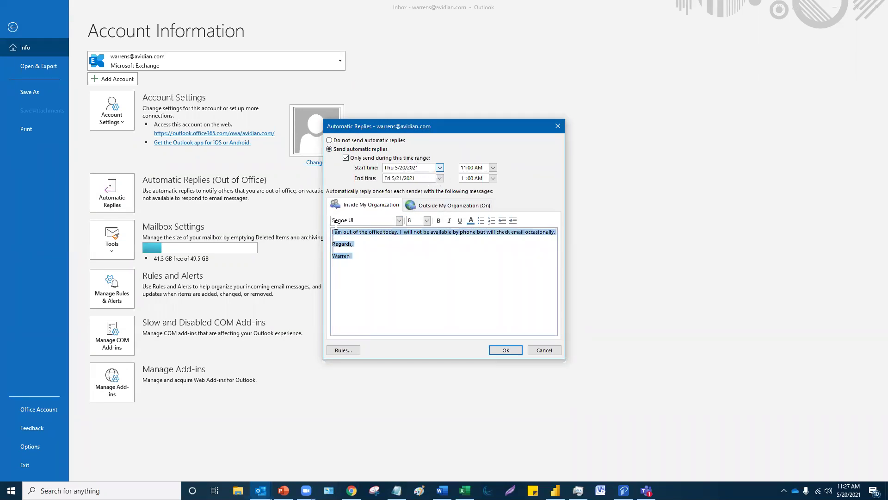
left_click(440, 207)
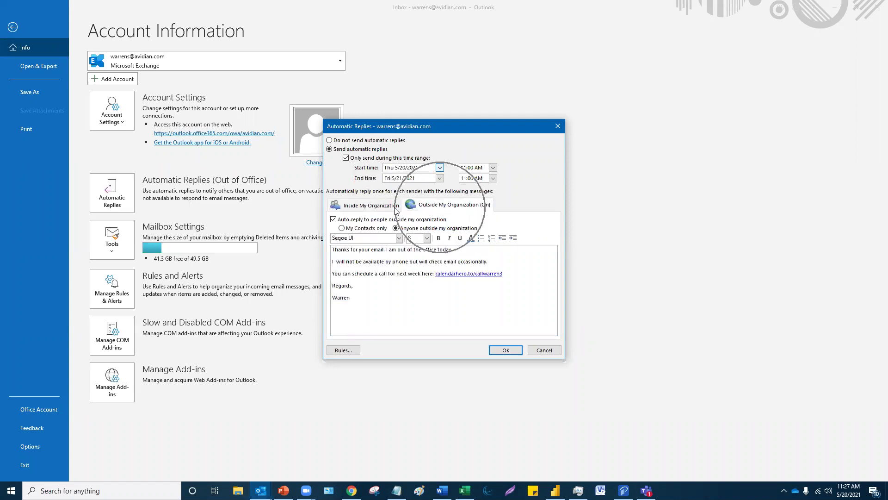
left_click(374, 209)
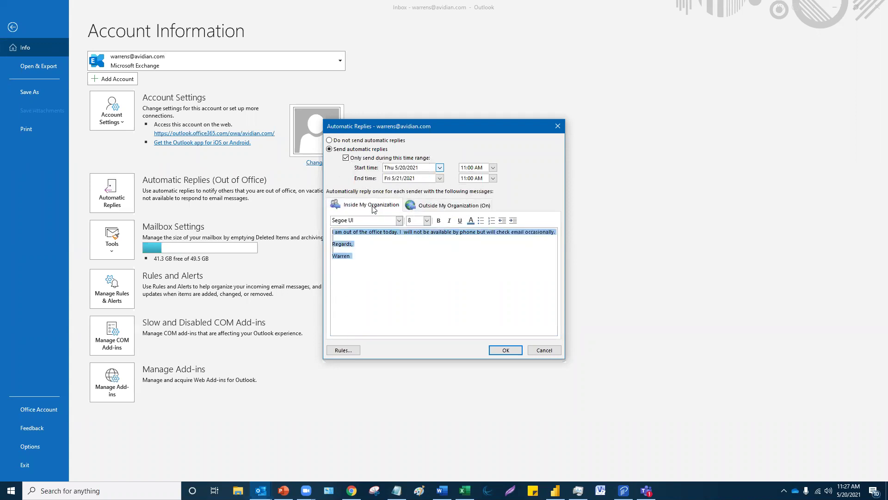
left_click(425, 207)
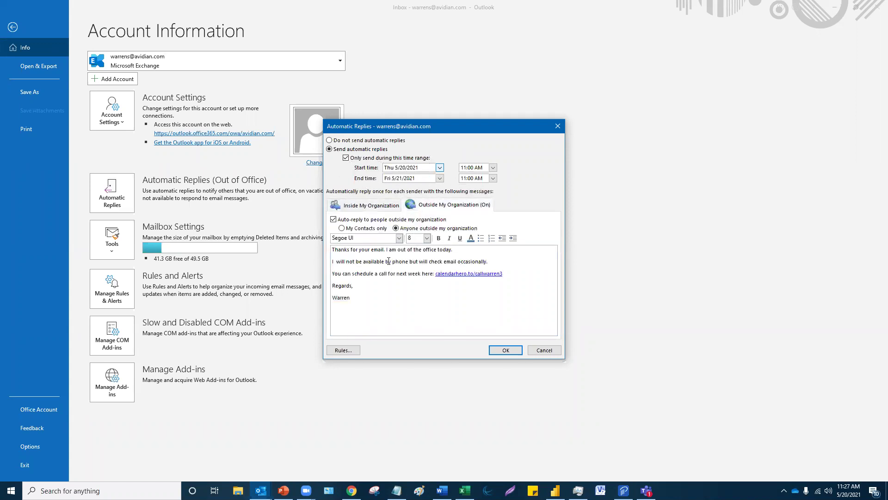
left_click_drag(365, 299, 334, 259)
left_click(382, 292)
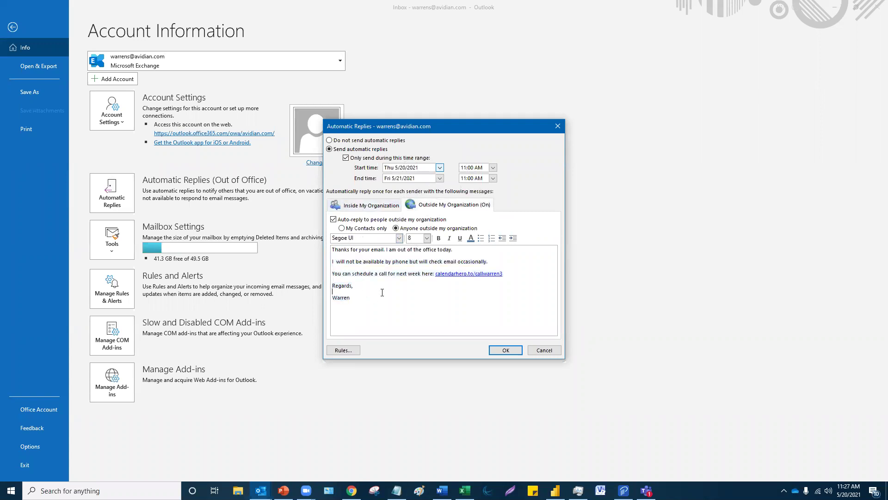
left_click(370, 209)
left_click(376, 261)
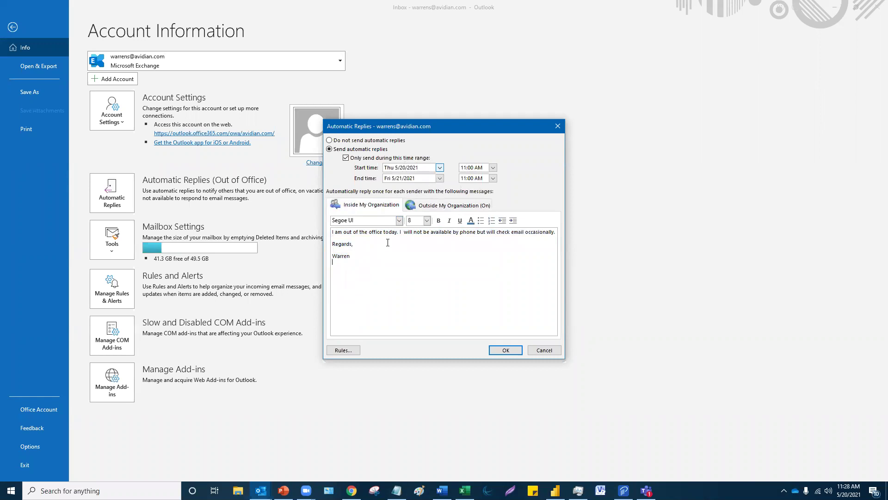
- Set the automatic replies to start on Fri 5/21/2021 at 7:30 AM
left_click(493, 179)
left_click(440, 178)
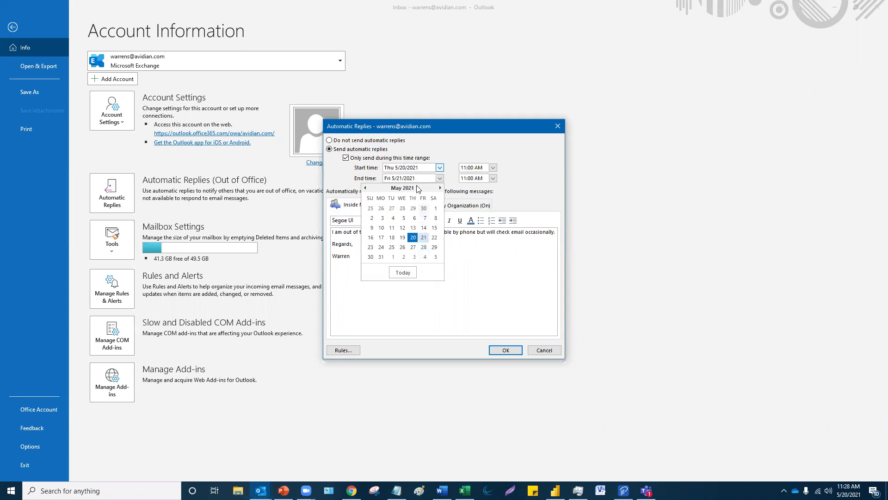
left_click(440, 167)
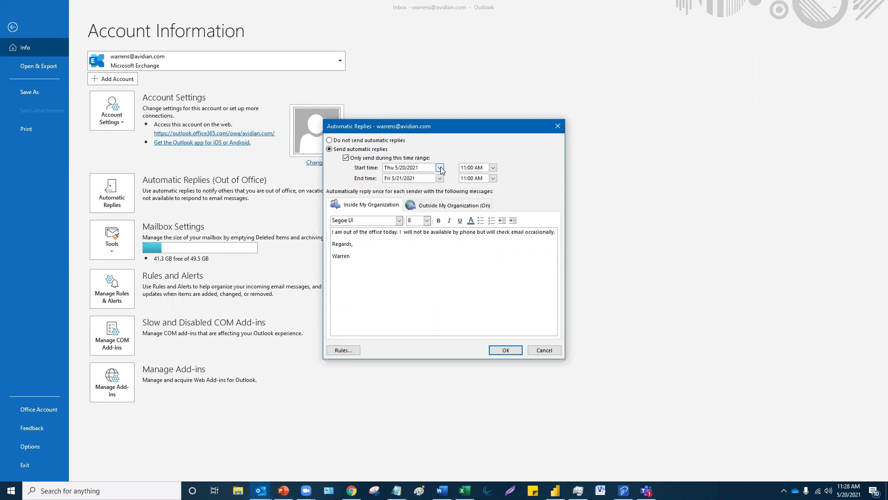
left_click(440, 167)
left_click(422, 228)
left_click(494, 167)
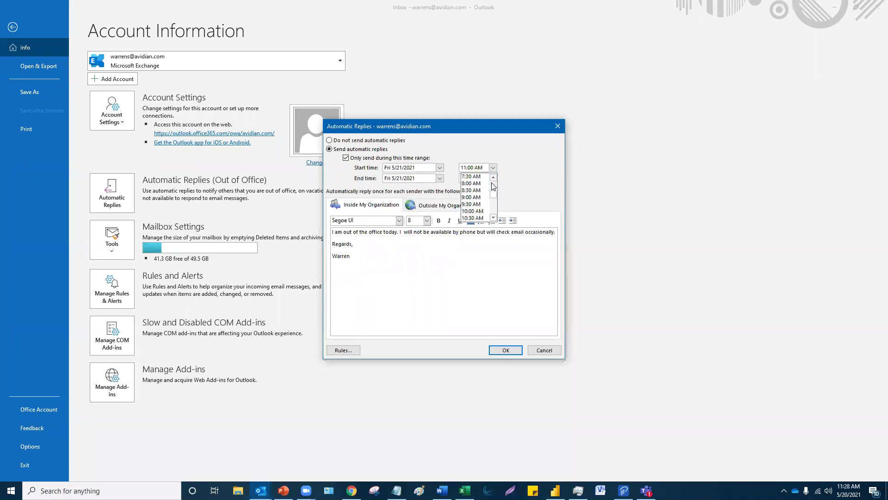
left_click(477, 176)
- Set the automatic replies to end on Mon 5/24/2021 at 5:00 PM, save the settings, and return to the inbox
left_click(493, 178)
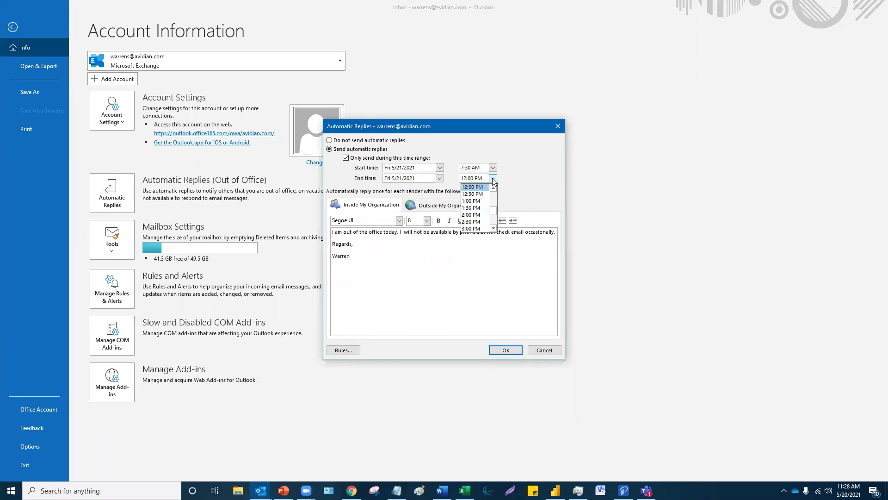
left_click(494, 179)
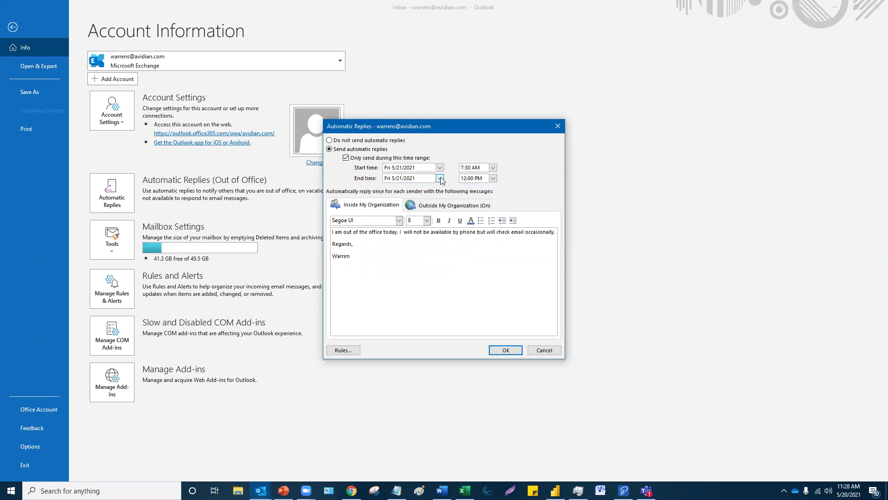
left_click(440, 178)
left_click(381, 248)
left_click(493, 179)
scroll(495, 217, "down", 2)
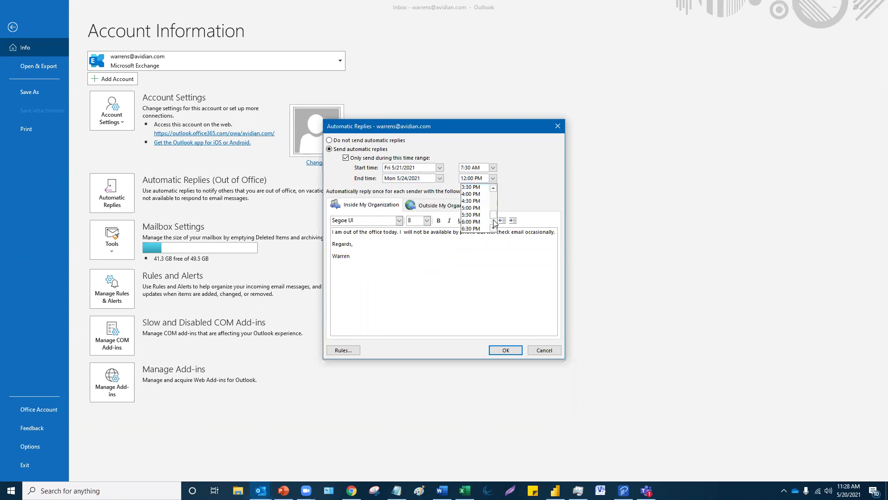
left_click(472, 213)
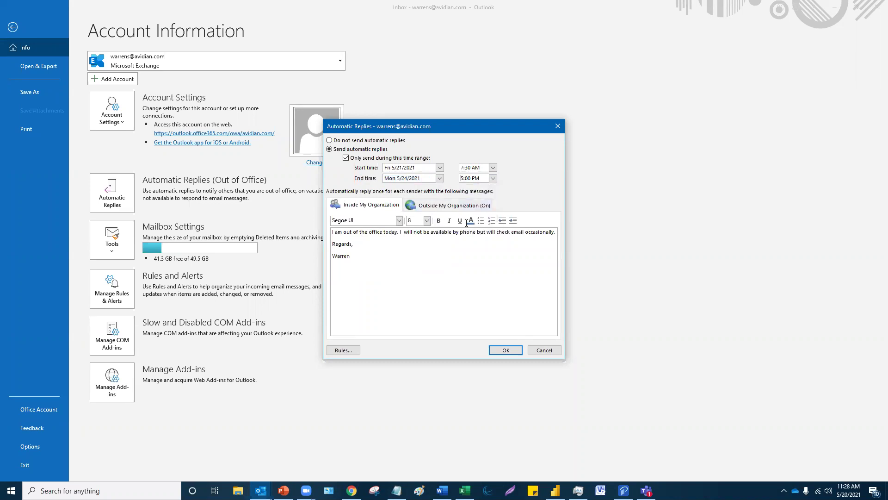
left_click(506, 350)
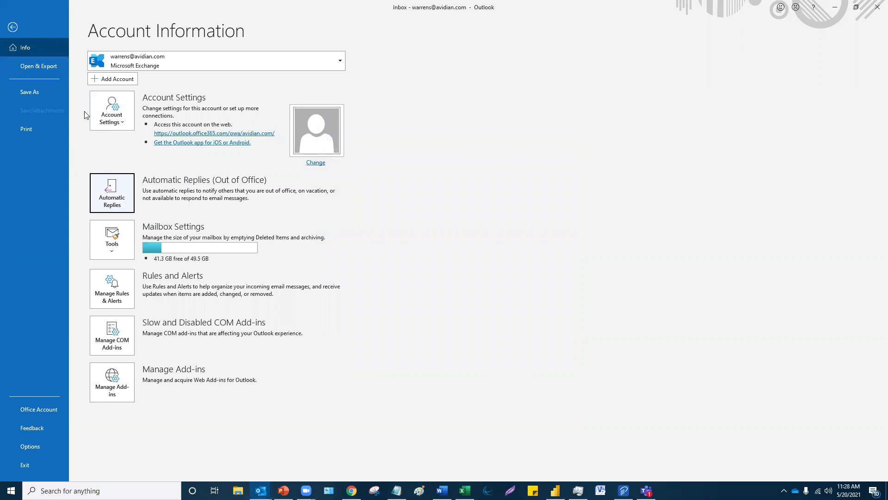
left_click(13, 28)
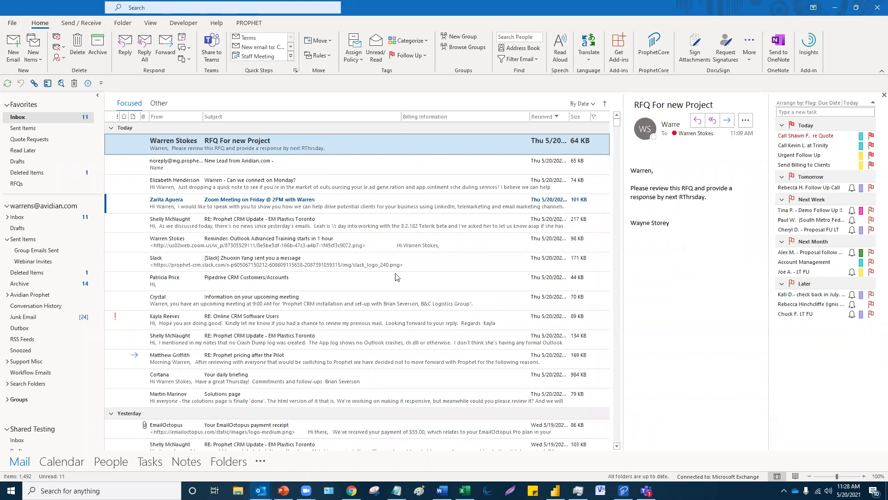
- Open the Rules and Alerts manager and look through the existing email rules
left_click(330, 56)
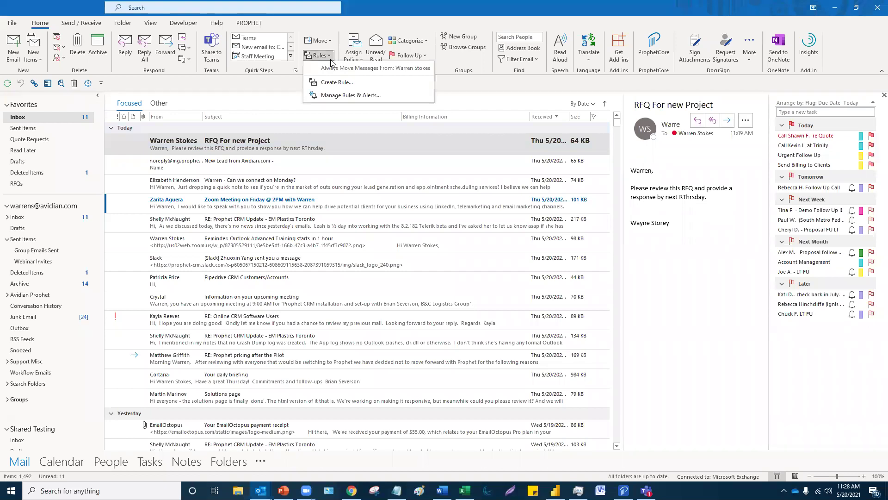
left_click(209, 87)
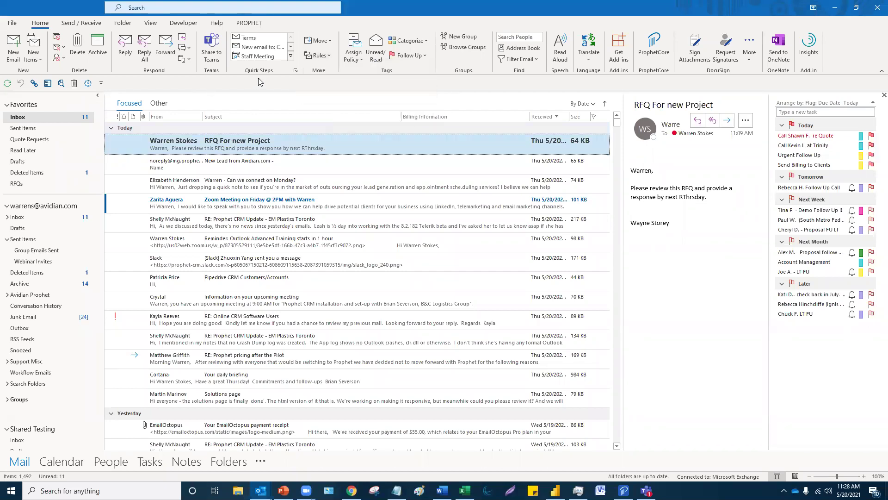
left_click(319, 56)
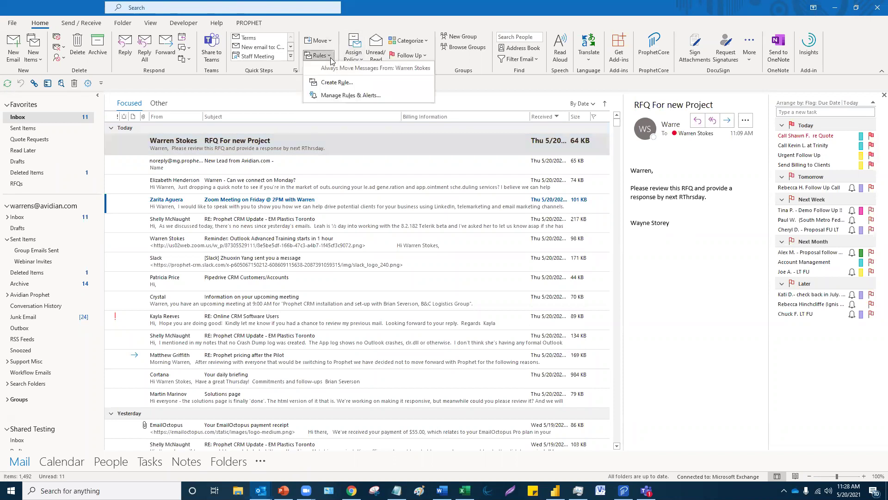
left_click(329, 96)
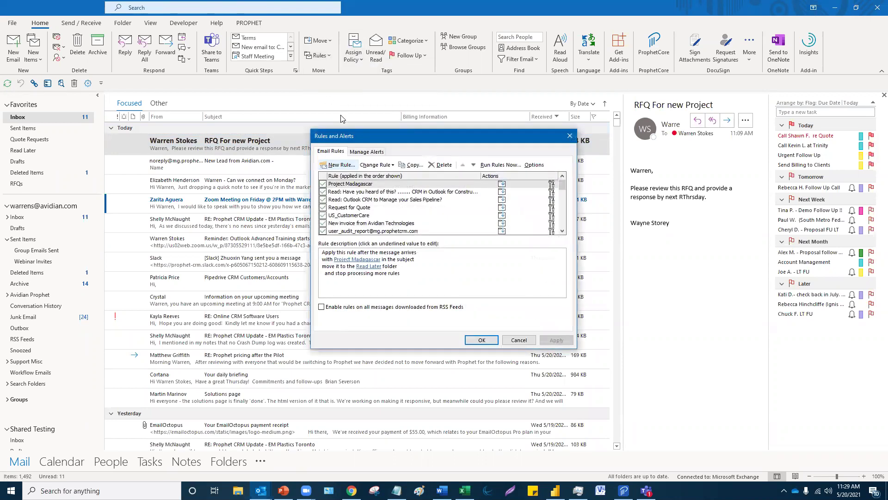
scroll(357, 199, "down", 2)
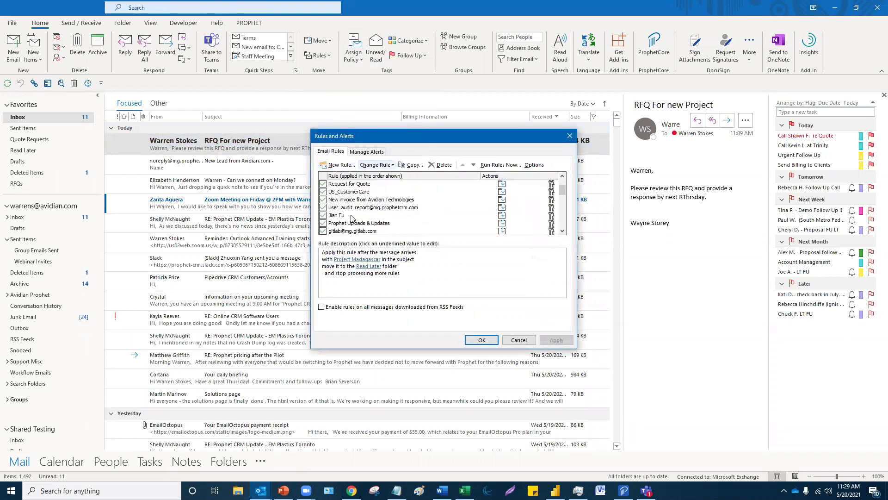
- Review the Request for Quote rule's subject condition and destination folder, and close the Rules and Alerts manager
scroll(366, 227, "up", 2)
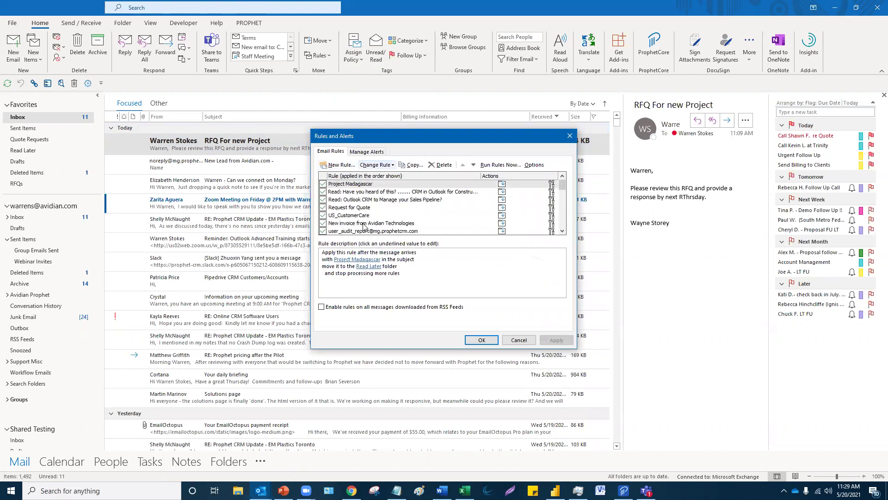
left_click(361, 208)
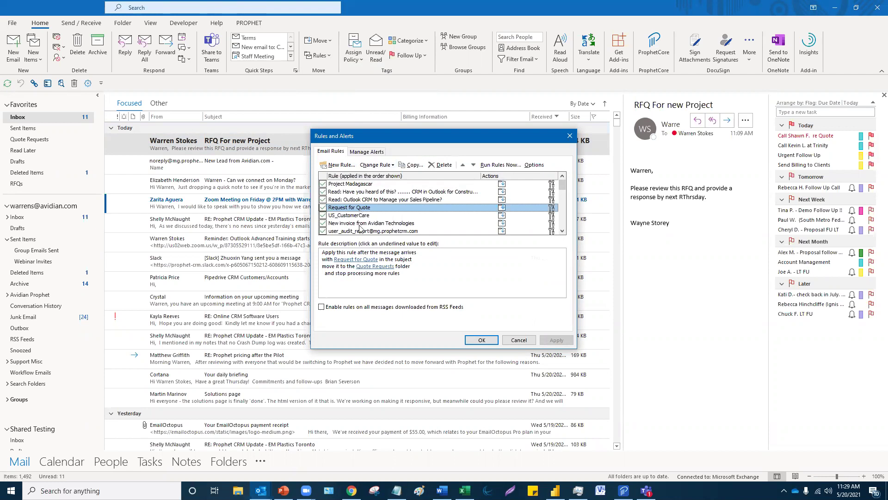
left_click(359, 273)
left_click(355, 260)
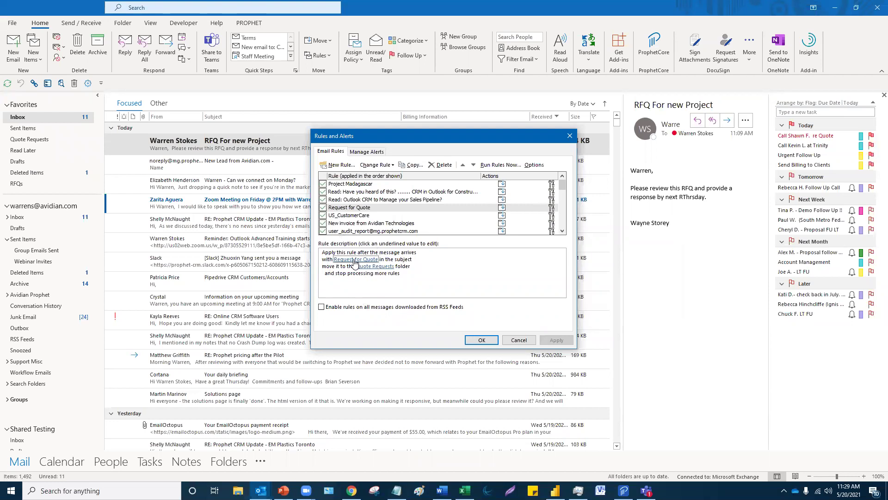
left_click(369, 267)
left_click(357, 261)
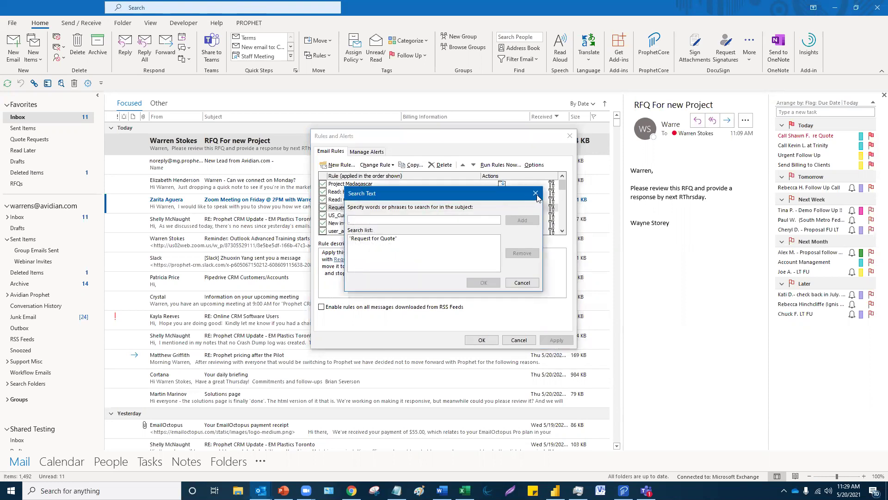
left_click(536, 196)
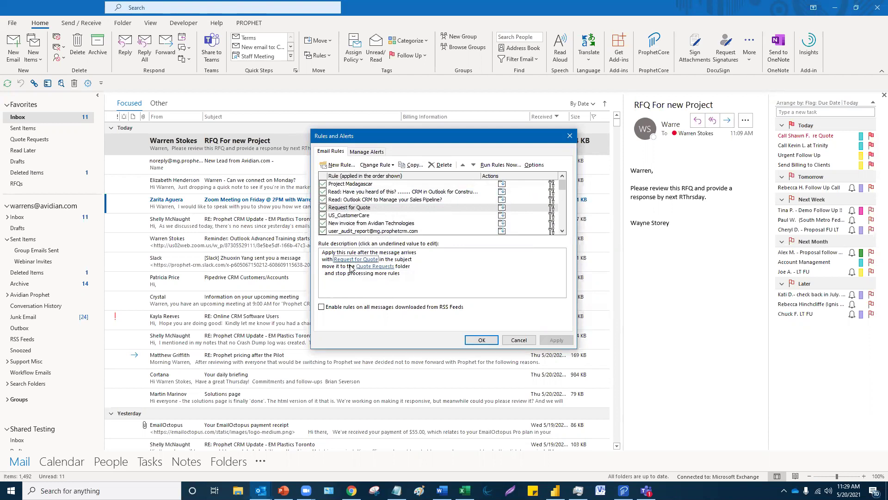
left_click(358, 267)
left_click(571, 136)
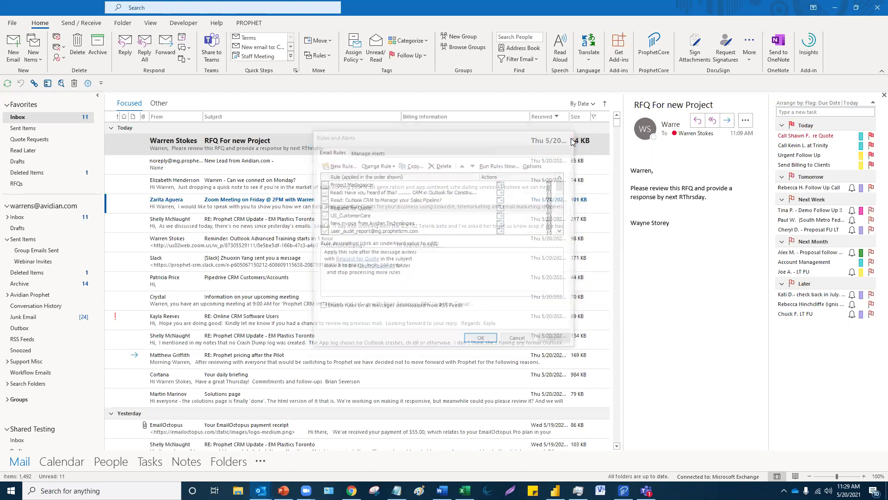
- Look through the Quote Requests folder's messages, opening "Request for quote 1000 licenses" to check its subject wording
left_click(39, 141)
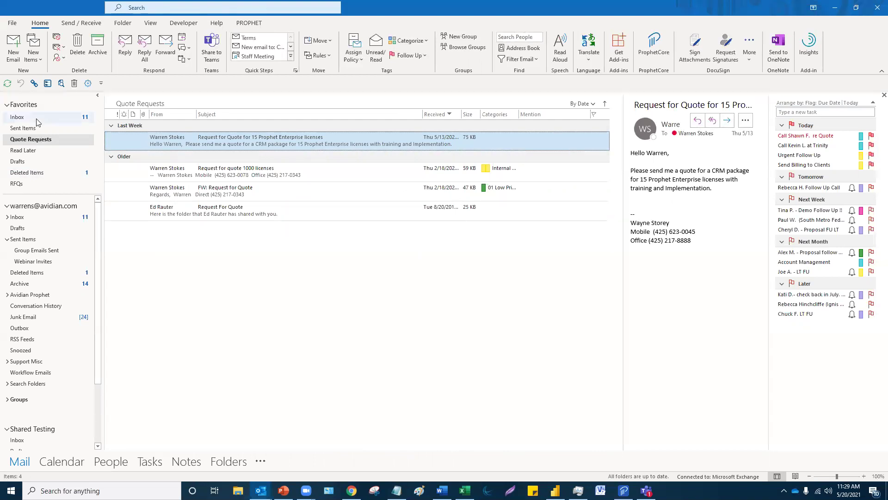
right_click(39, 118)
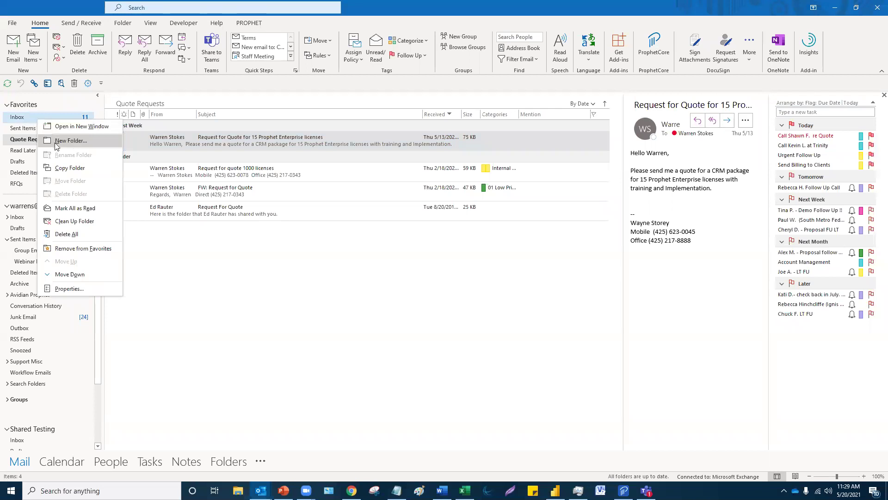
left_click(20, 142)
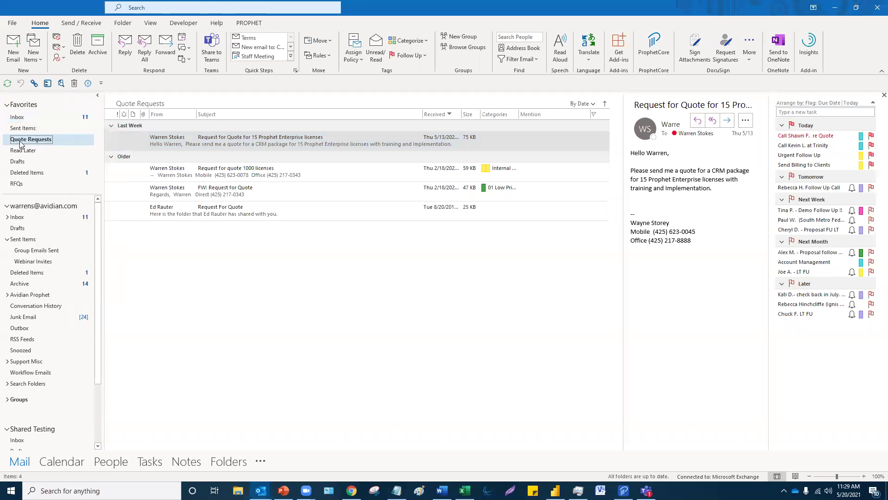
left_click(197, 176)
left_click(236, 145)
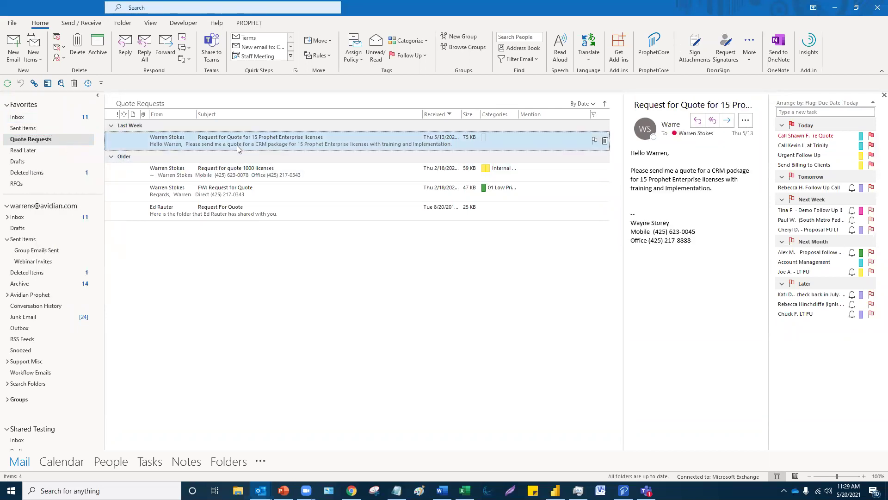
double_click(239, 179)
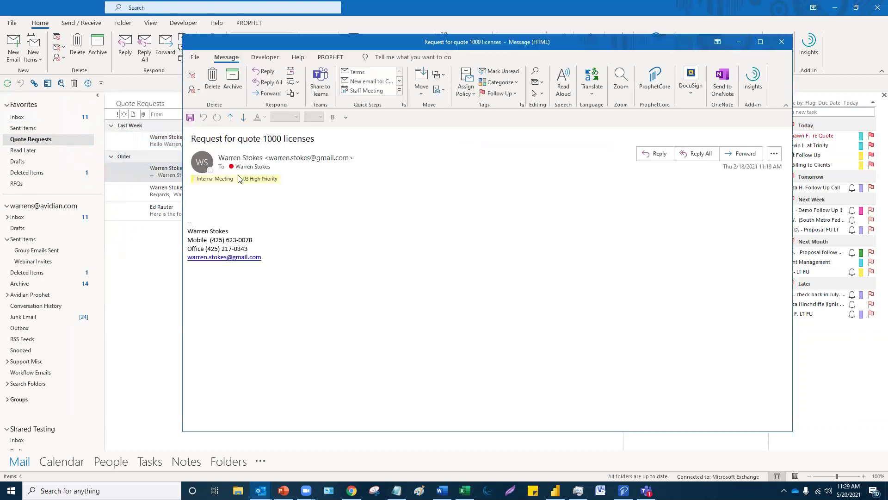
left_click_drag(262, 139, 191, 140)
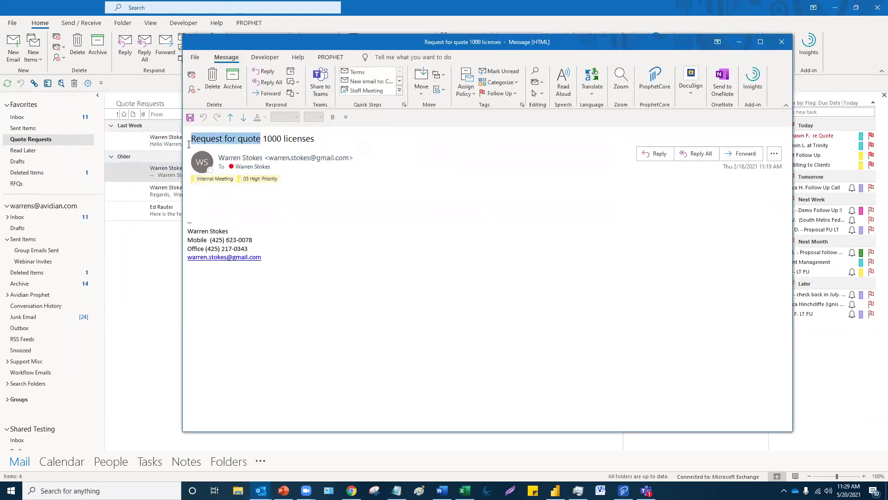
left_click(781, 41)
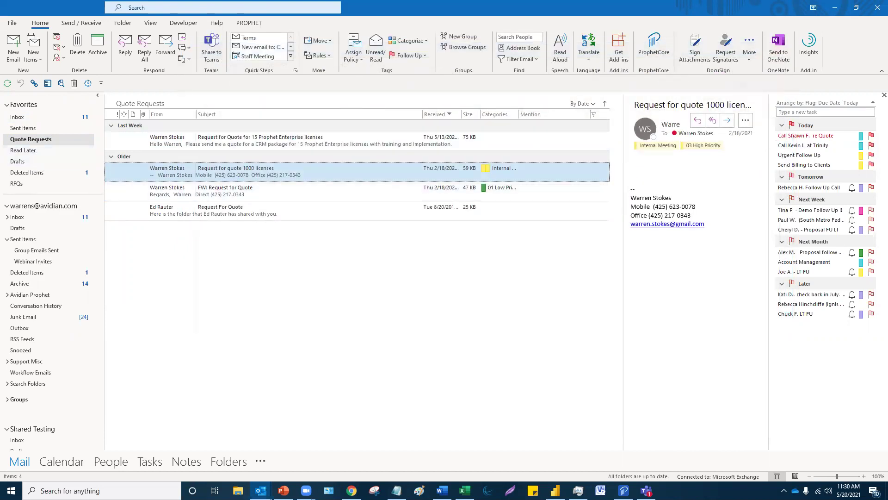
key("alt+Tab")
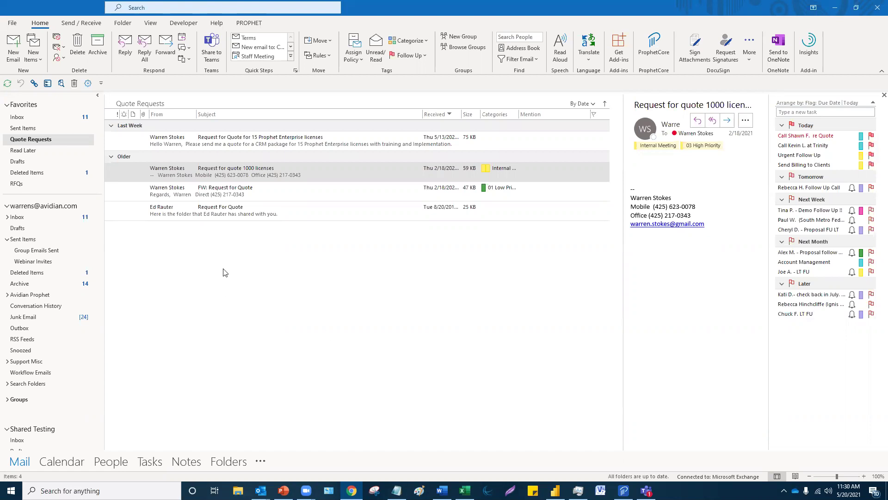
left_click(191, 196)
left_click(188, 217)
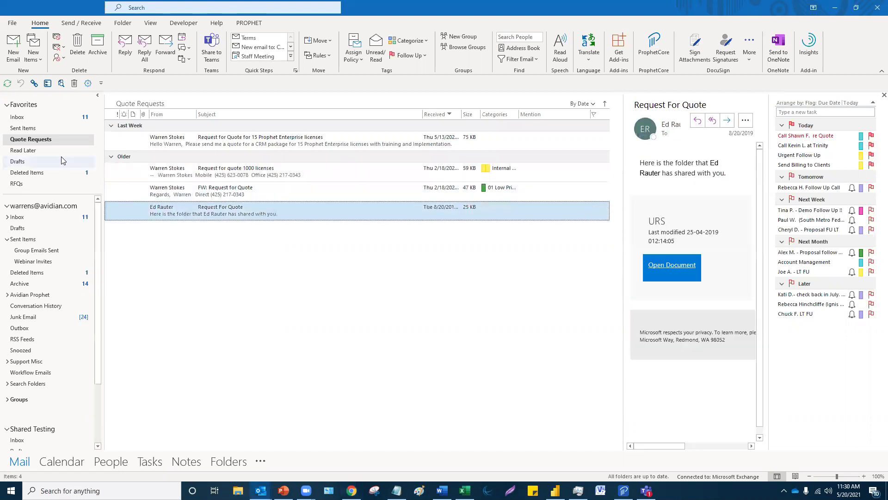
- Return to the inbox to check for new mail, and view the "Request for quote Huge Contract" message in Quote Requests
left_click(43, 119)
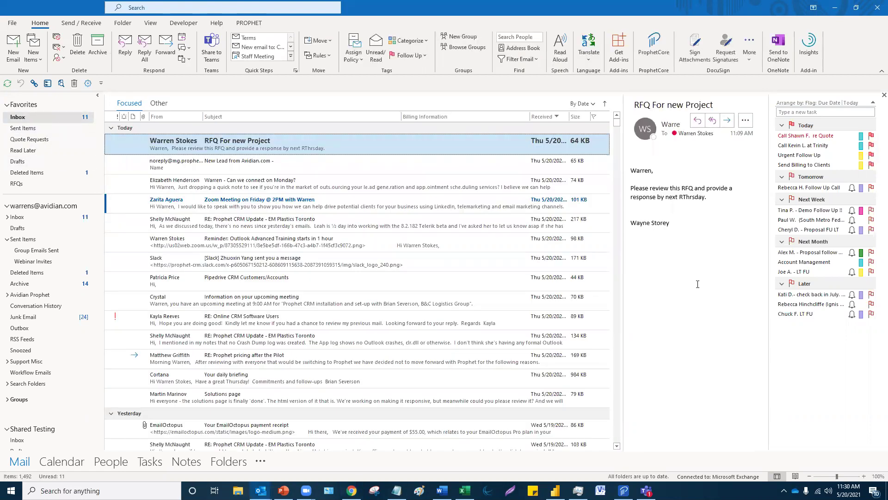
left_click(86, 26)
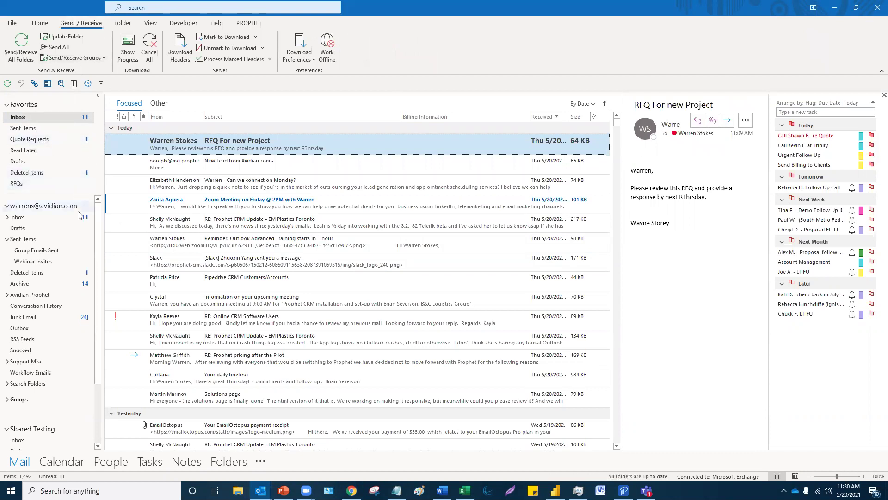
left_click(53, 139)
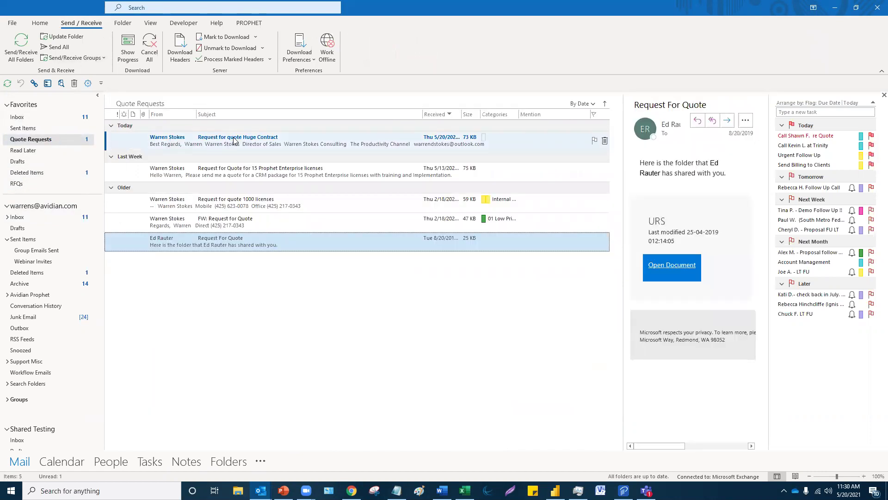
left_click(235, 141)
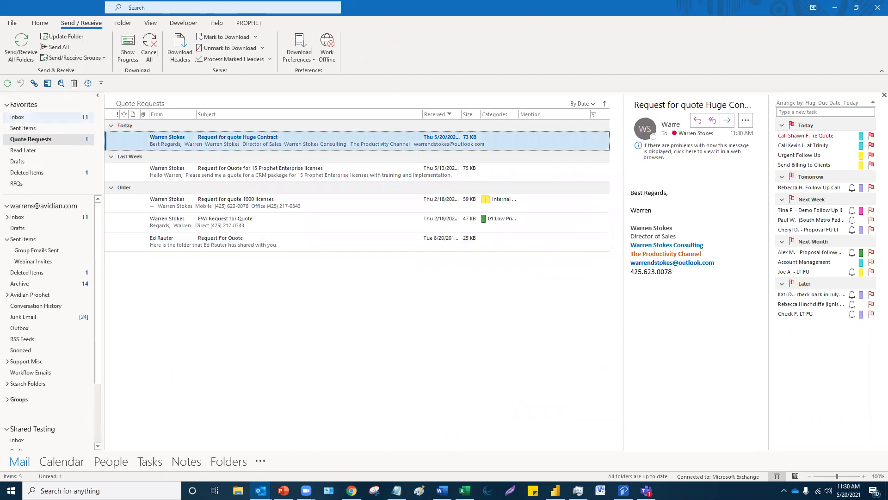
- Start a new rule from the inbox message "RFQ For new Project" and set its subject condition to contain "Madagascar"
left_click(24, 118)
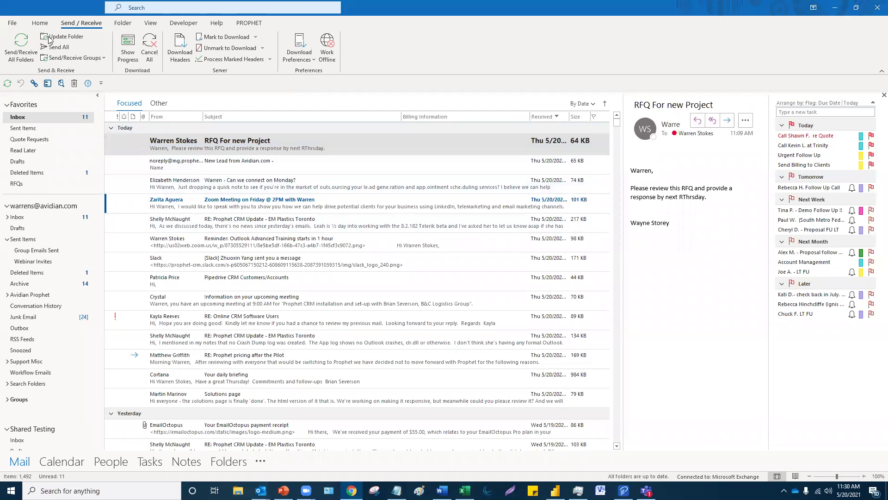
left_click(46, 24)
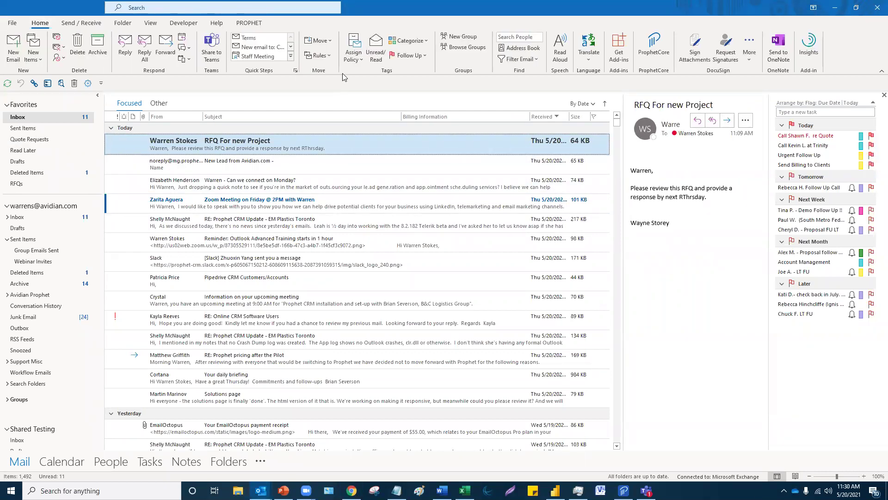
left_click(329, 56)
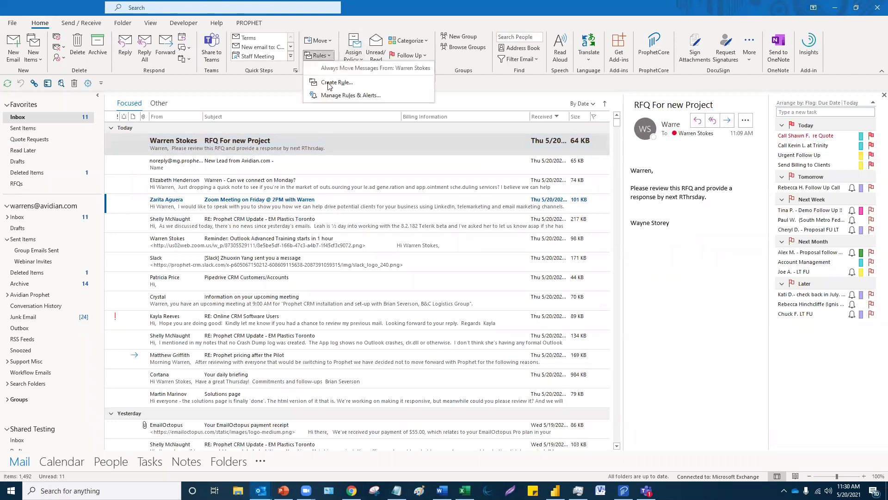
left_click(331, 84)
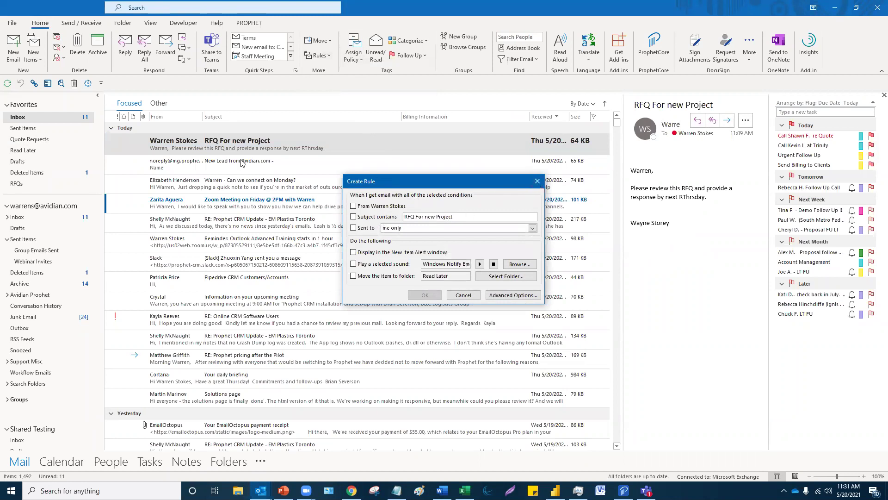
key("ctrl")
left_click(432, 217)
left_click_drag(440, 217, 383, 218)
type("Madagascar")
left_click(354, 208)
left_click(534, 229)
left_click(534, 228)
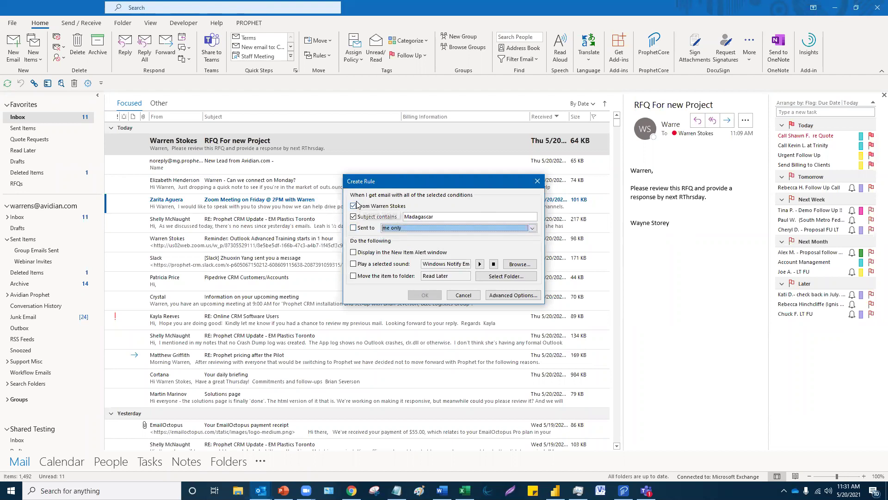
left_click(354, 207)
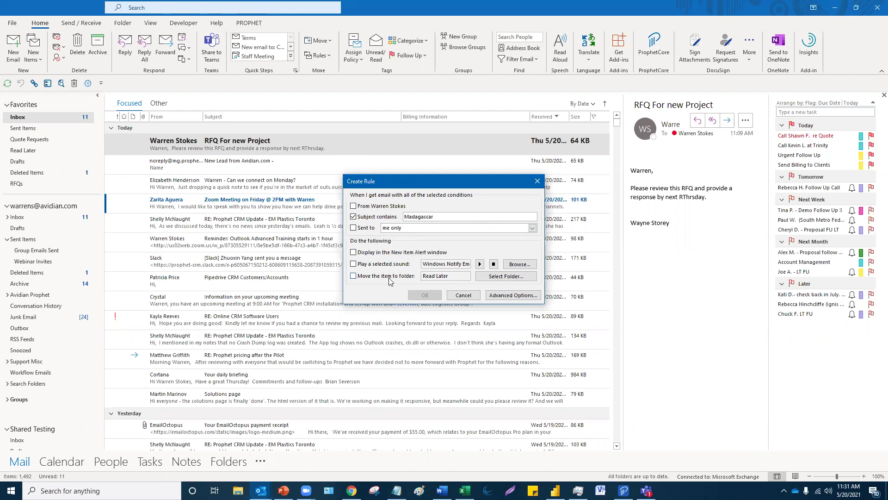
- Set the rule to play the Windows Notify Email sound and move matching items to the Read Later folder
left_click(353, 264)
left_click(480, 266)
left_click(353, 275)
left_click(506, 276)
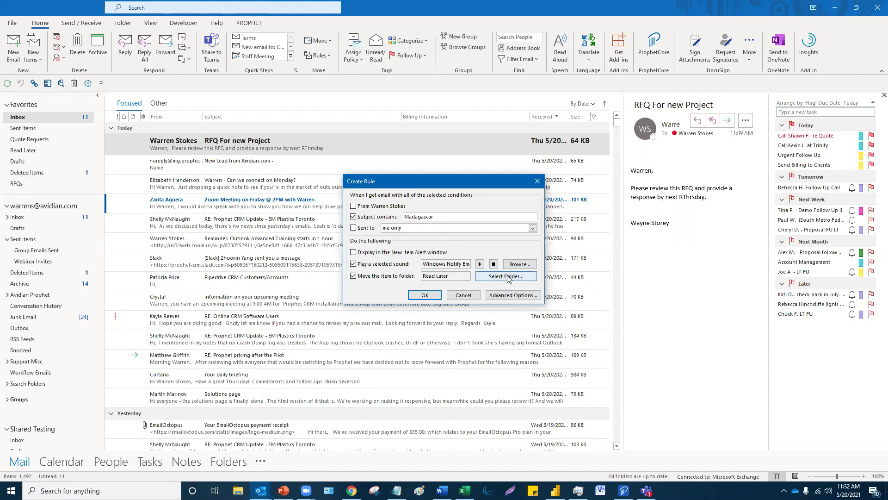
left_click(508, 278)
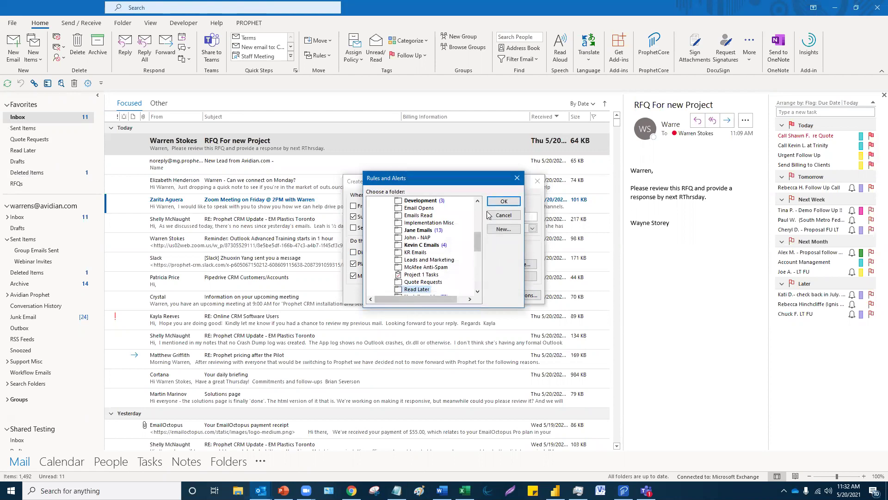
left_click(503, 202)
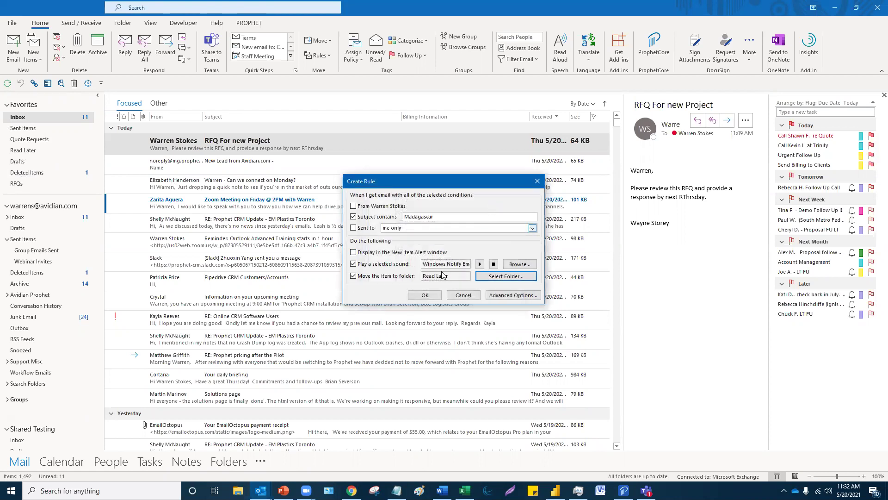
- Examine the advanced conditions and rule description in the Rules Wizard, and finish the rule
left_click(508, 296)
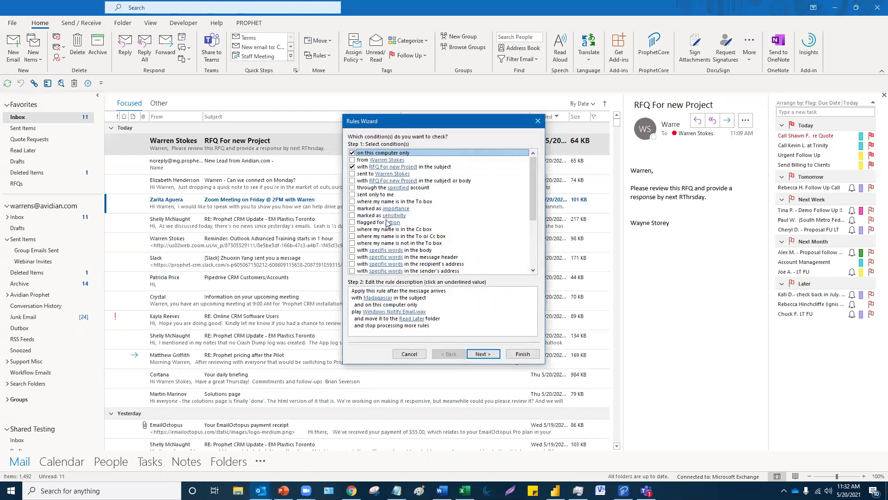
scroll(396, 242, "down", 2)
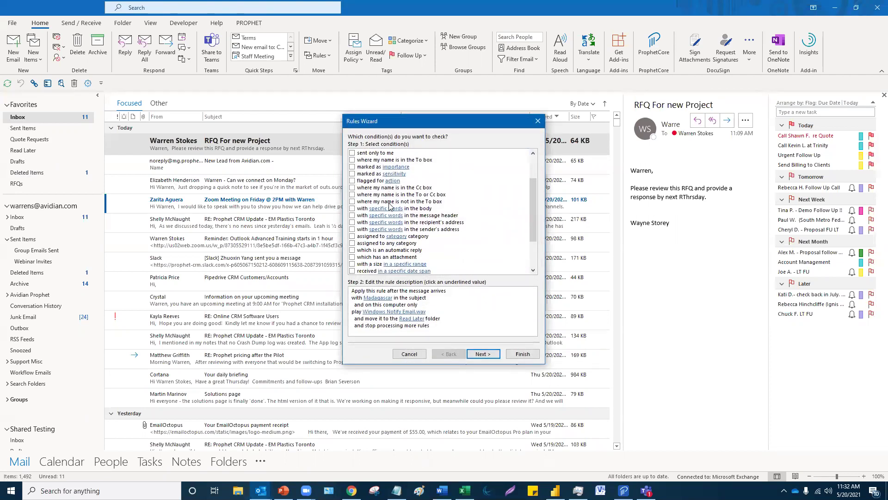
scroll(389, 229, "down", 1)
scroll(389, 232, "down", 1)
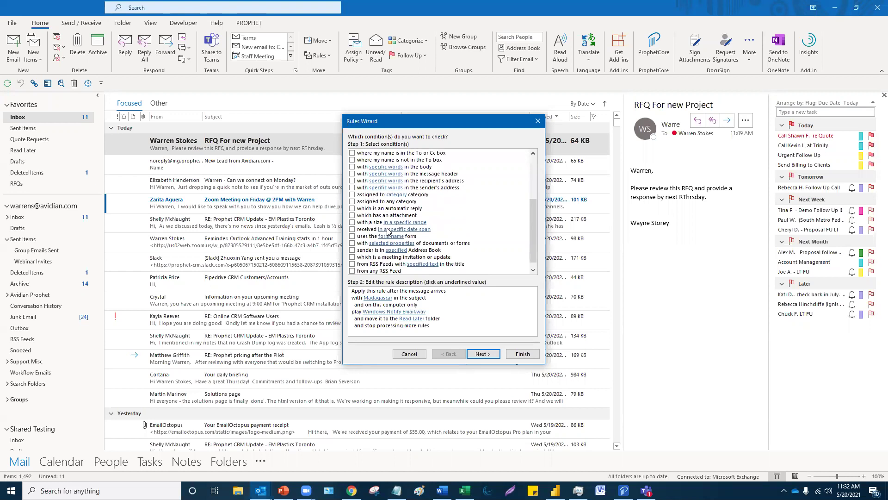
scroll(389, 231, "down", 1)
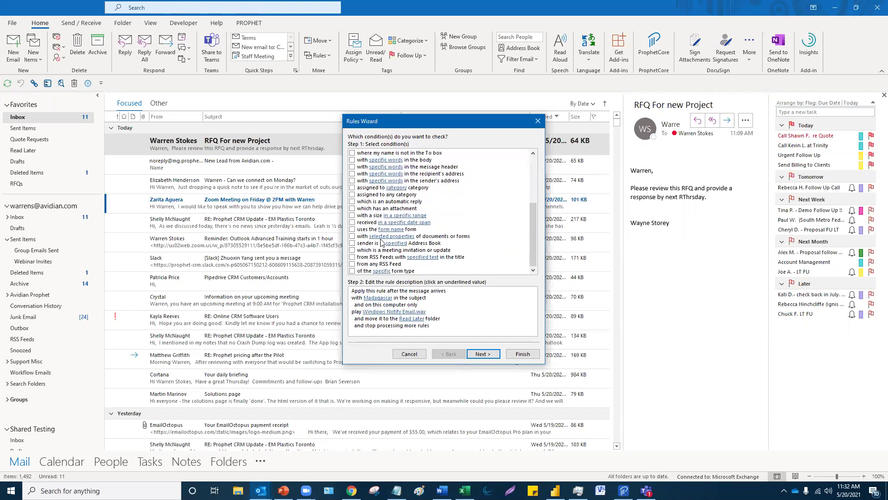
scroll(397, 240, "up", 4)
left_click(372, 313)
left_click(378, 299)
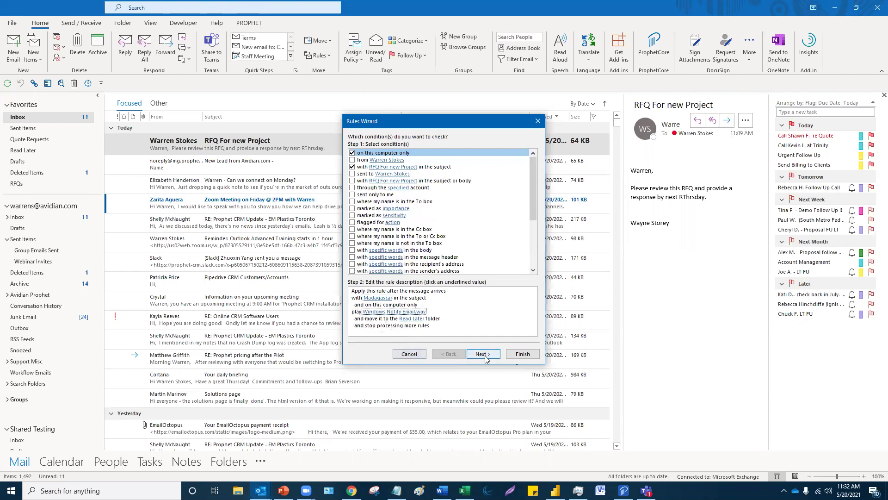
left_click(526, 355)
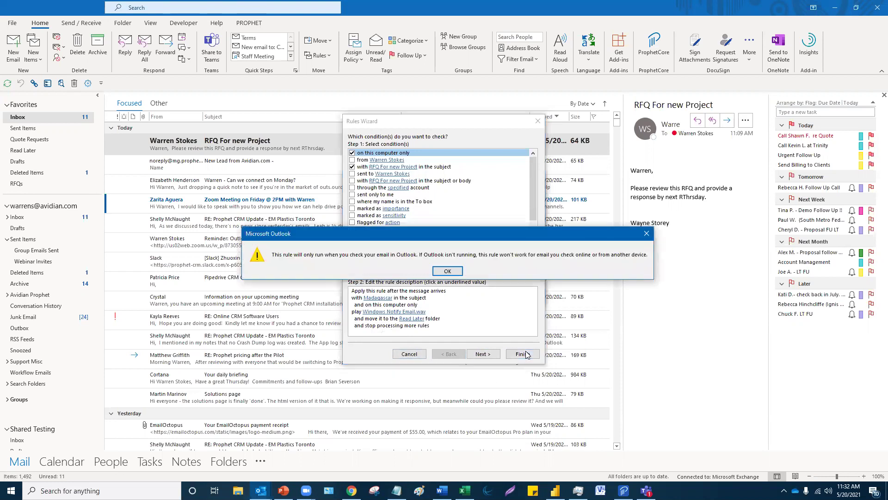
left_click(452, 272)
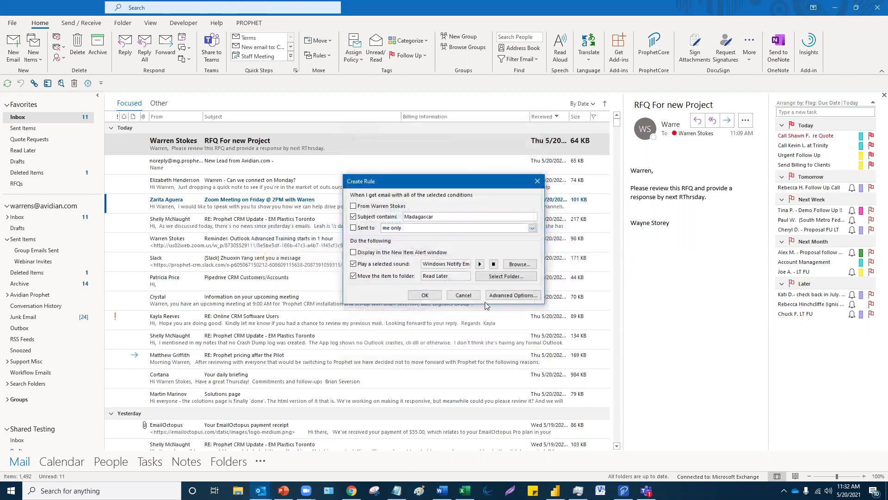
- Save the Madagascar rule and view the "Project Madagascar" message in the Read Later folder
left_click(422, 295)
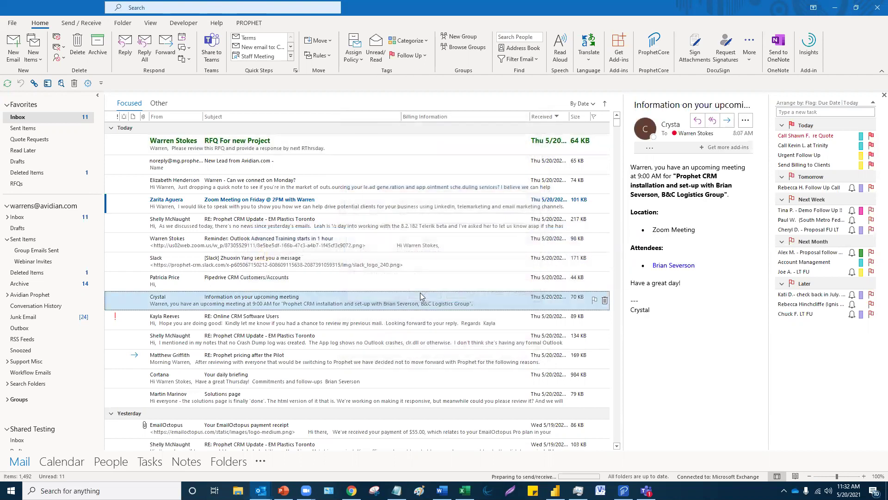
left_click(38, 152)
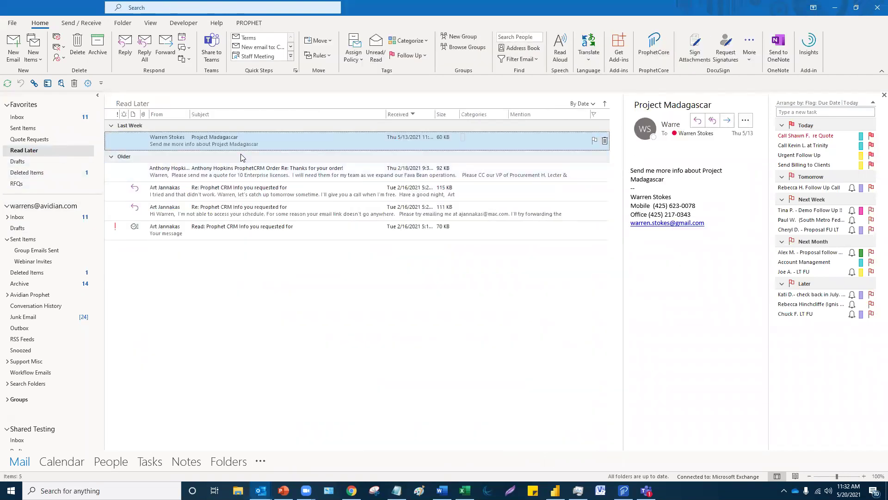
left_click(240, 171)
left_click(240, 142)
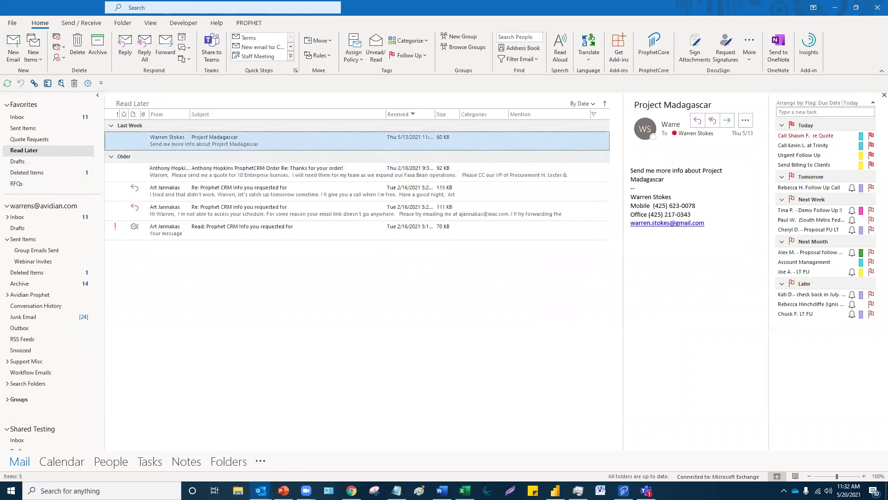
key("alt+Tab")
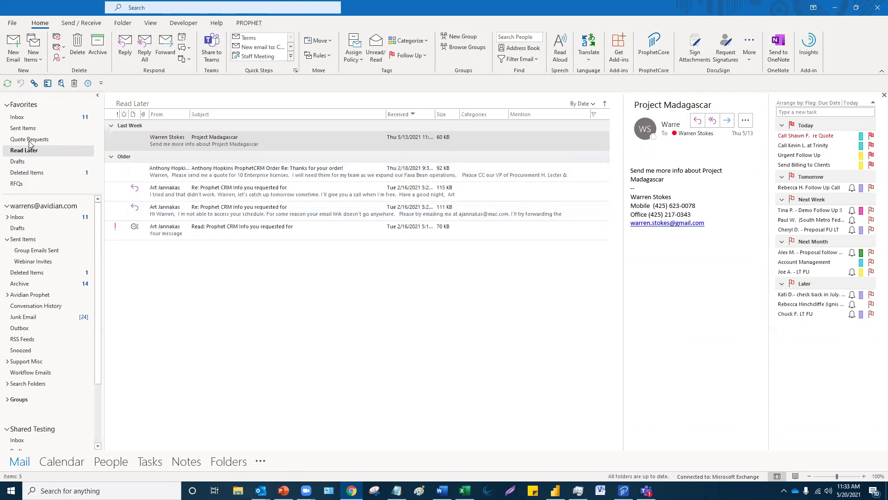
- Check the inbox and the Read Later folder for new mail, and view the "Madagascar Project" message in Read Later
left_click(19, 117)
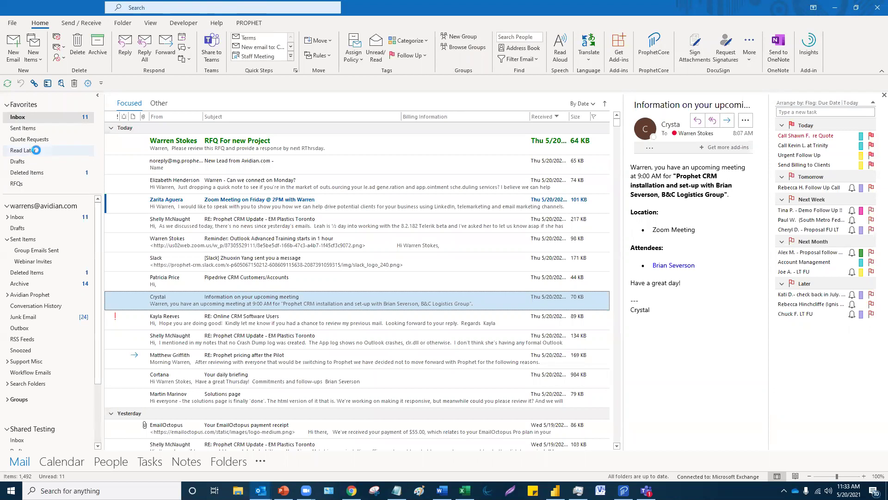
left_click(37, 153)
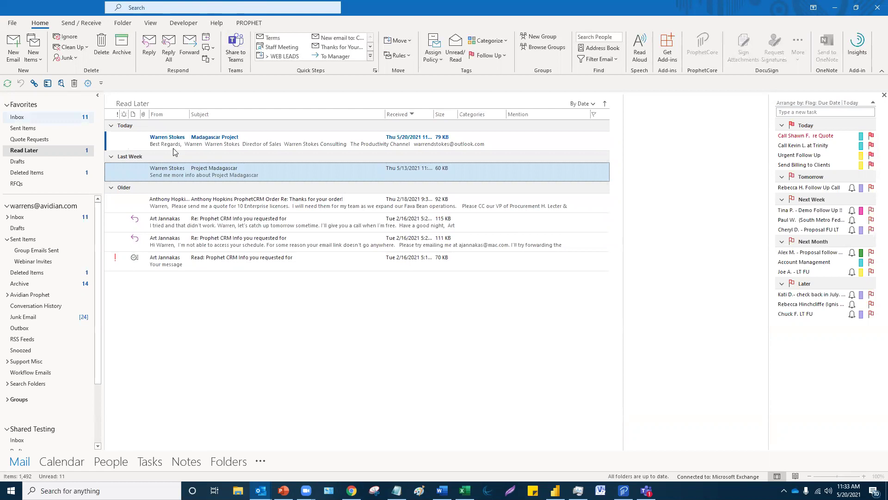
key("ctrl+shift+i")
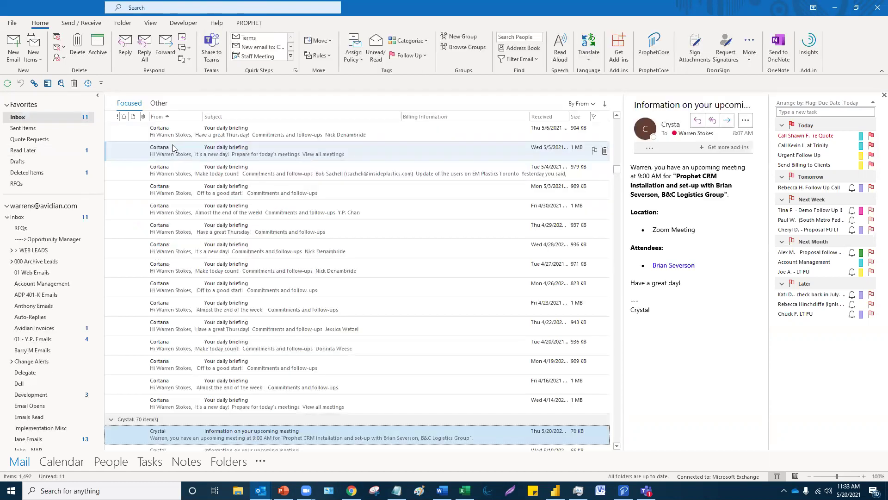
left_click(28, 150)
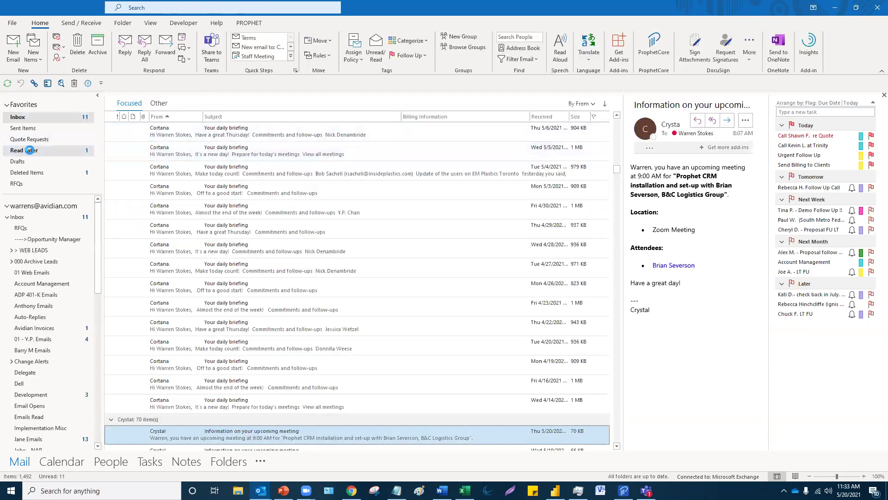
left_click(171, 144)
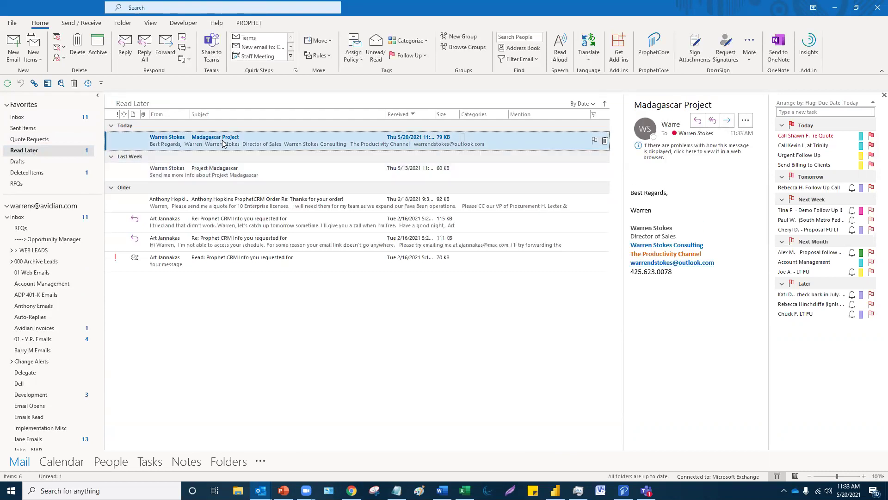
left_click(193, 171)
left_click(198, 147)
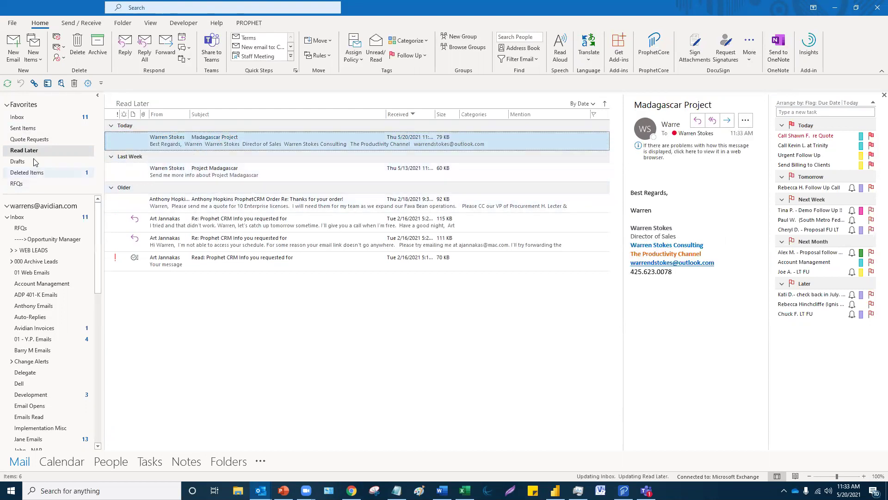
- Return to the inbox, switch to the PowerPoint presentation, and advance it by three slides
left_click(19, 117)
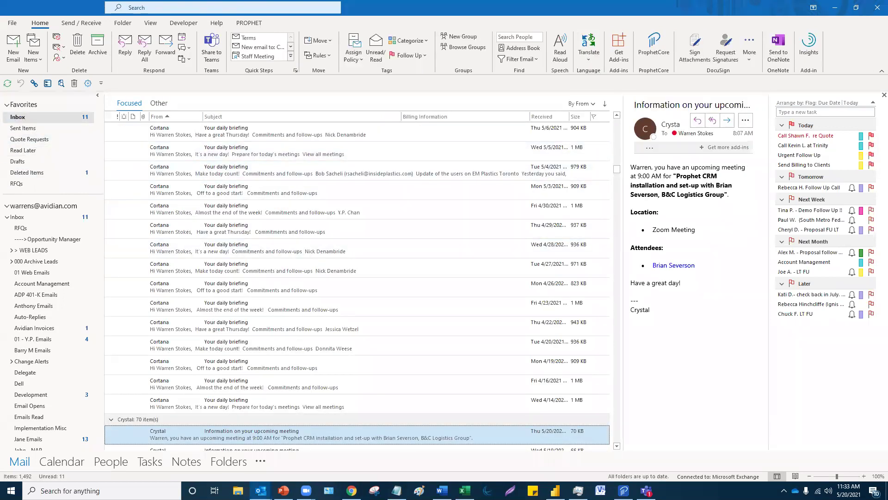
left_click(284, 490)
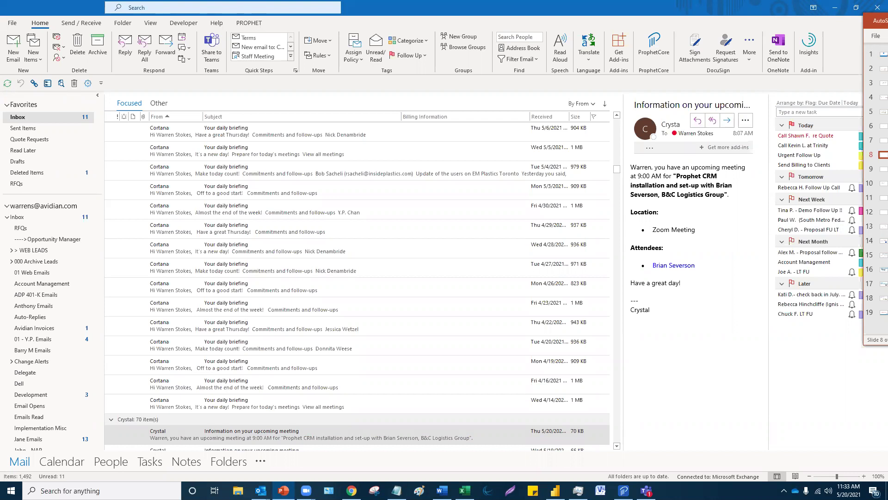
key("Down")
key("Down")
key("Down")
- Go to the Outlook calendar and open the sharing permissions of the main calendar
left_click(44, 459)
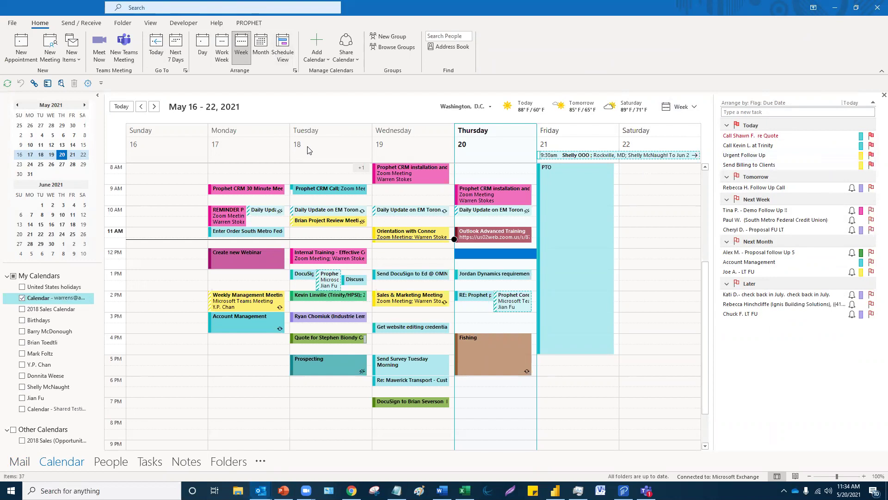
left_click(355, 59)
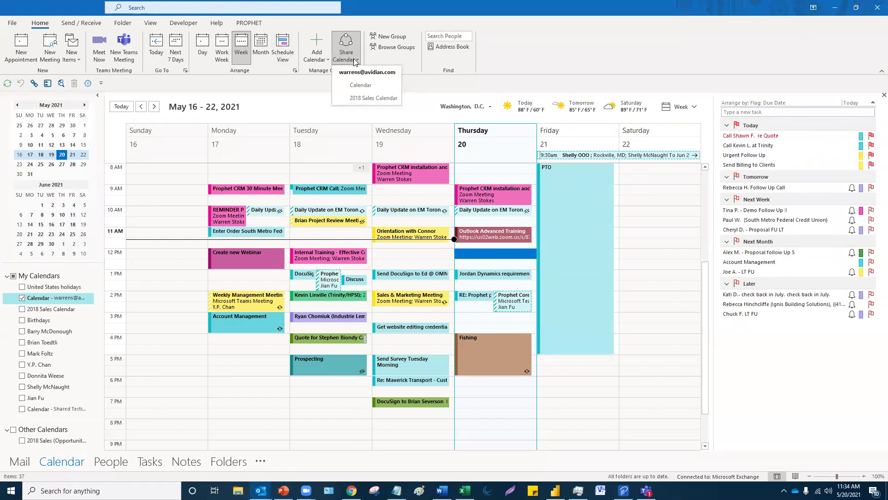
left_click(354, 59)
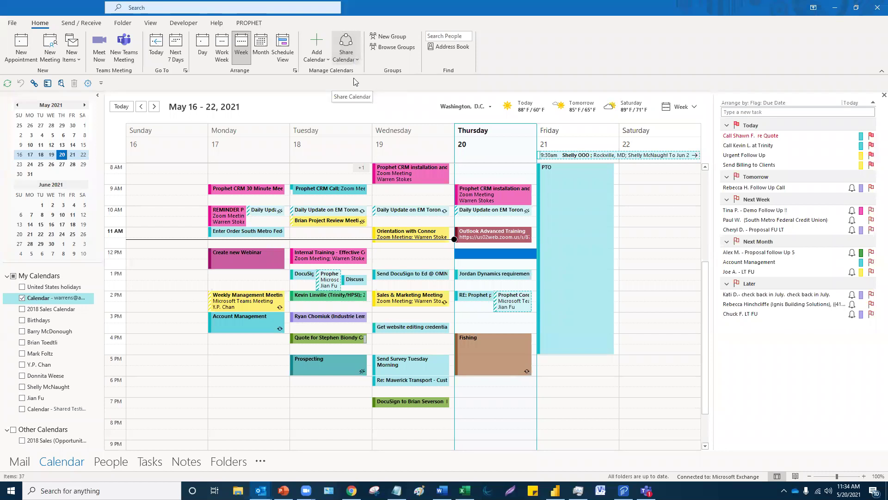
left_click(357, 59)
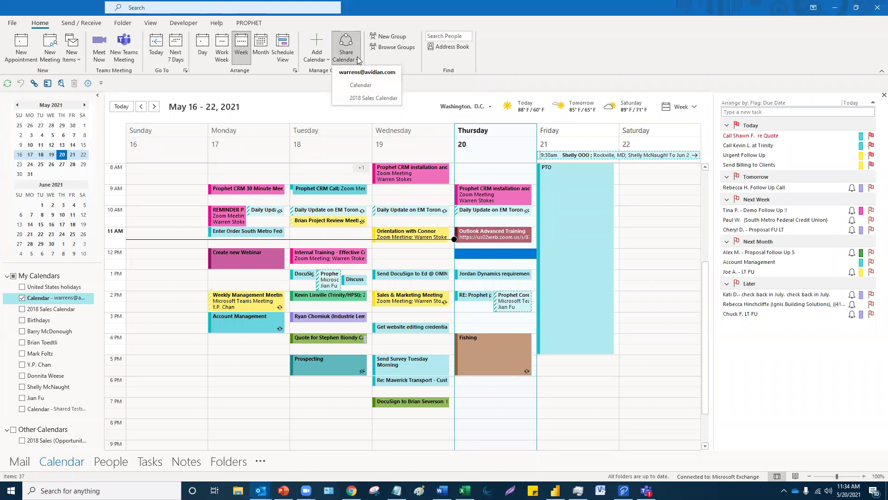
left_click(362, 87)
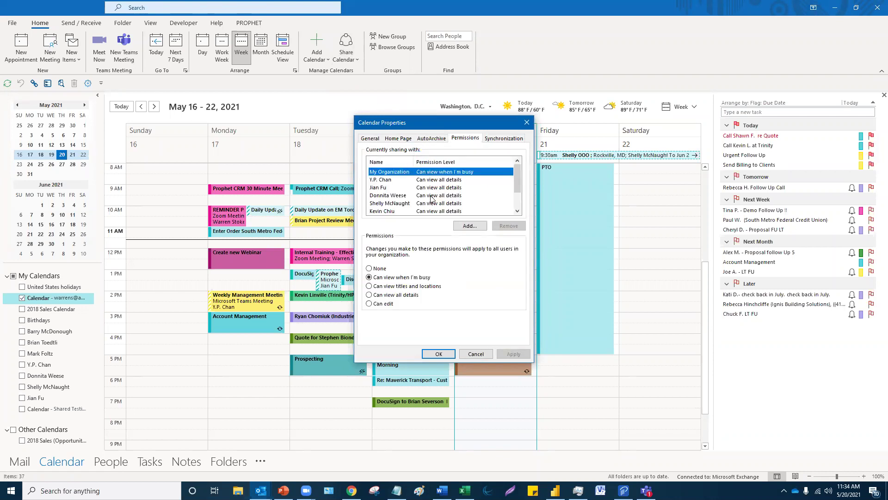
- Look through the calendar's General, Home Page and AutoArchive properties, and return to its permissions
left_click(369, 138)
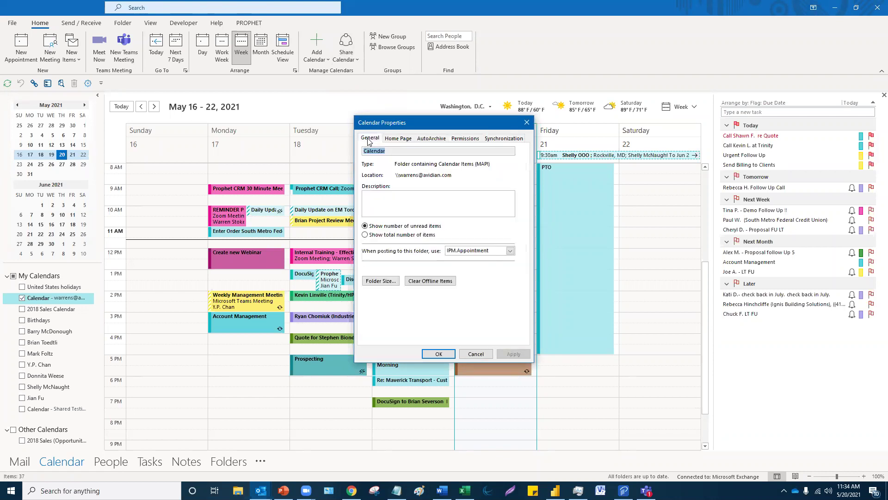
left_click(400, 140)
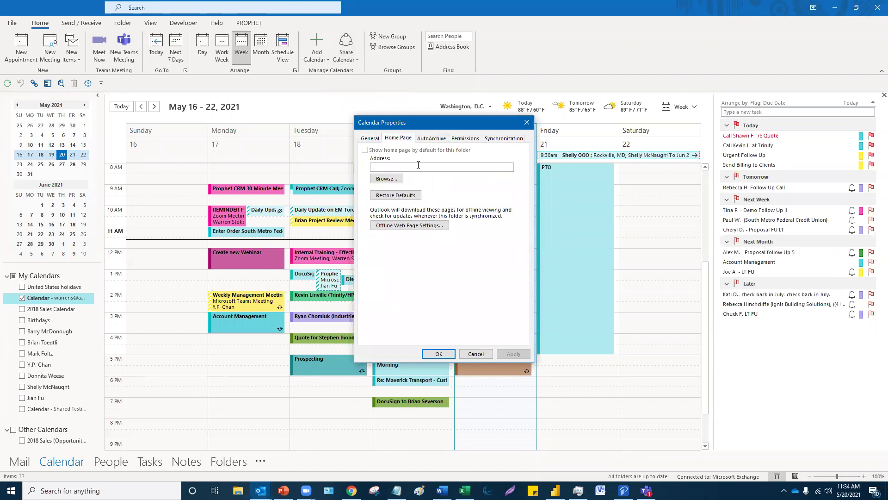
left_click(430, 139)
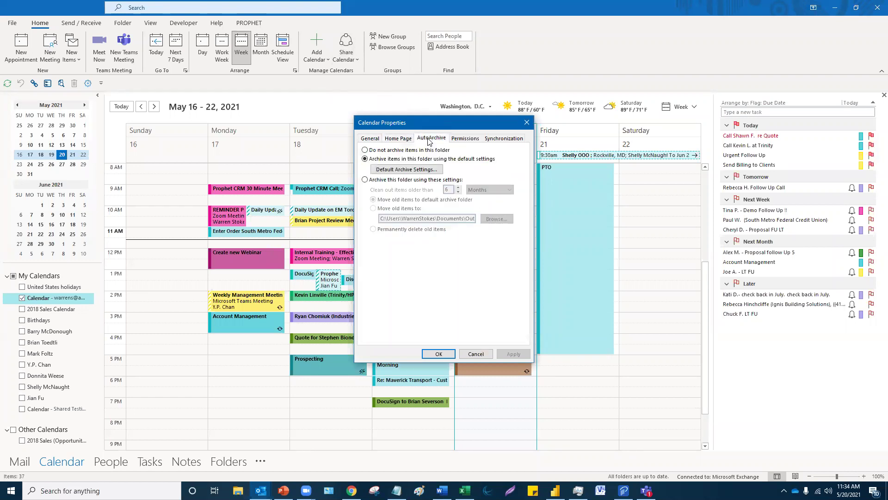
left_click(457, 140)
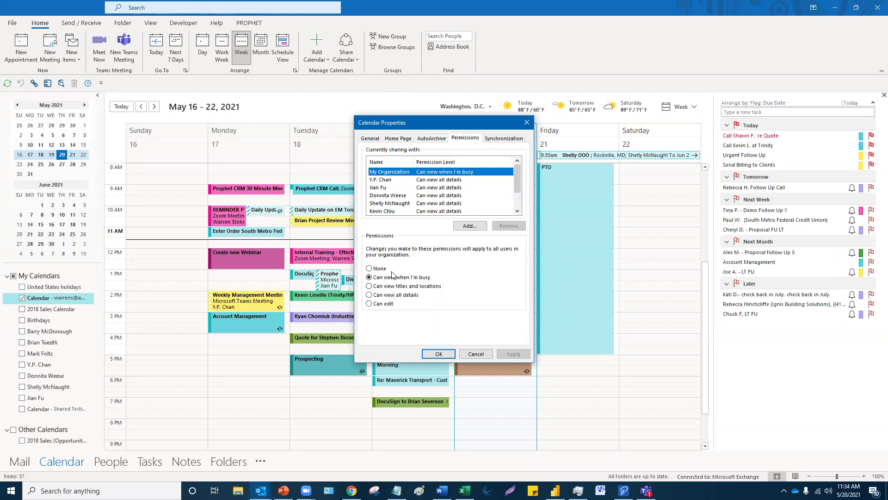
- Examine the permission levels of the individual colleagues sharing the calendar, and select the My Organization entry
left_click(427, 182)
left_click(427, 194)
left_click(426, 201)
scroll(426, 198, "down", 1)
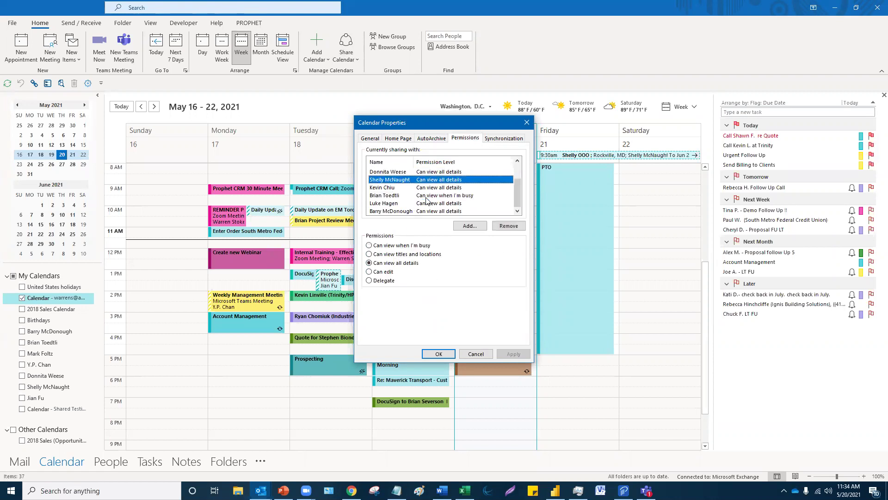
scroll(427, 200, "up", 1)
left_click(434, 172)
scroll(426, 200, "down", 1)
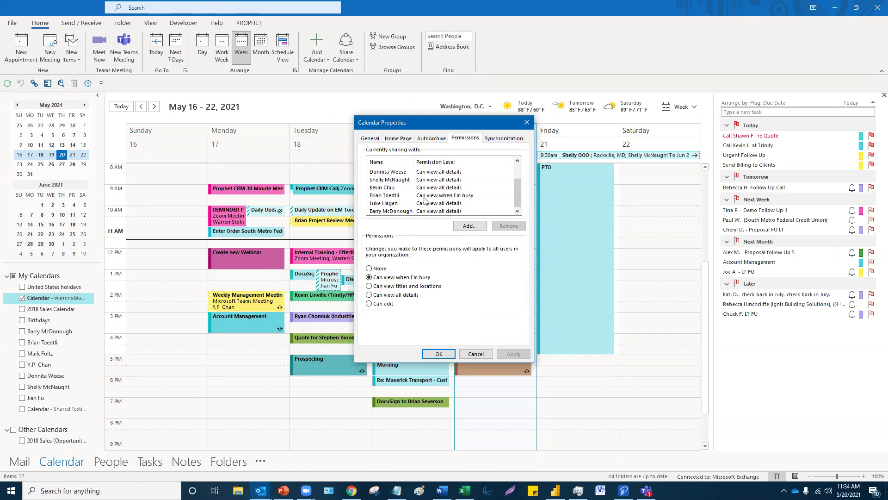
- Try the None and Can edit permissions for My Organization, and apply "Can view all details"
left_click(369, 269)
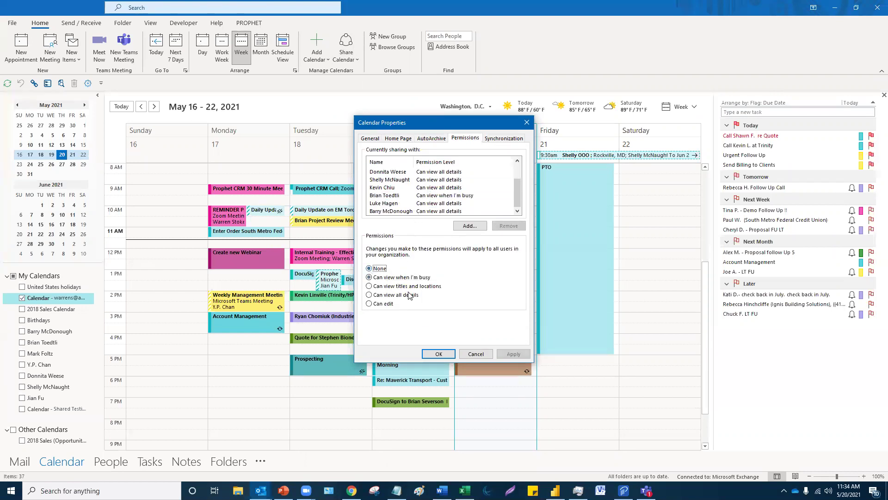
left_click(369, 304)
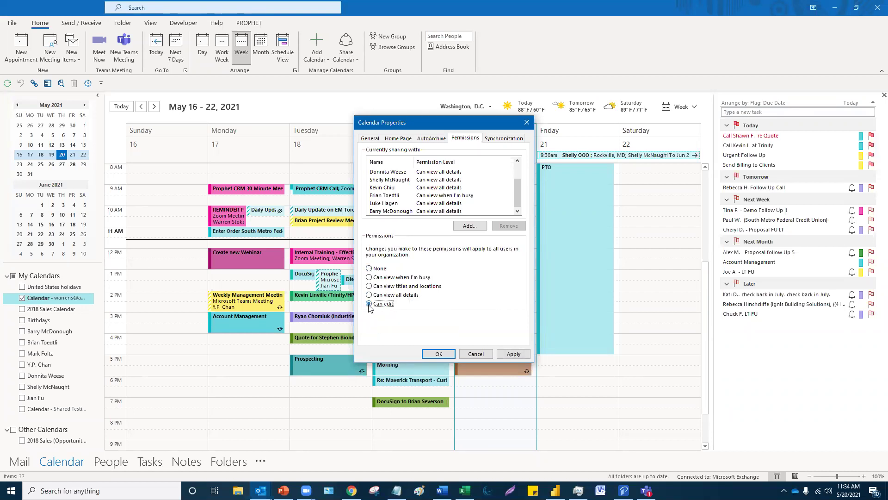
left_click(369, 295)
left_click(439, 355)
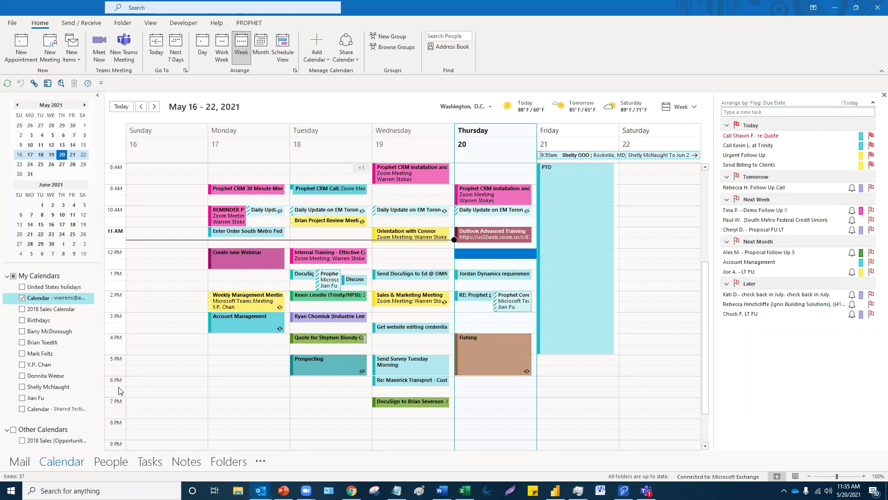
- Display the first two colleagues' calendars listed after Birthdays beside the main calendar, and switch to the Day view
scroll(119, 391, "down", 2)
left_click(22, 332)
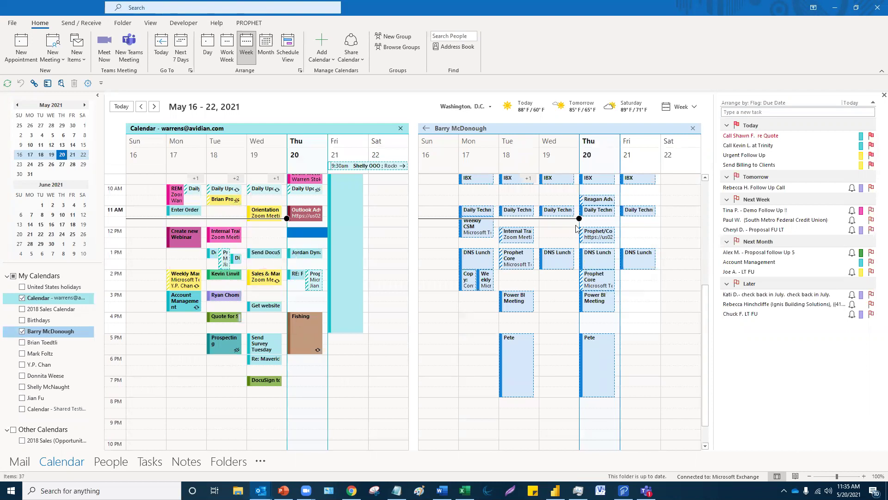
left_click(21, 343)
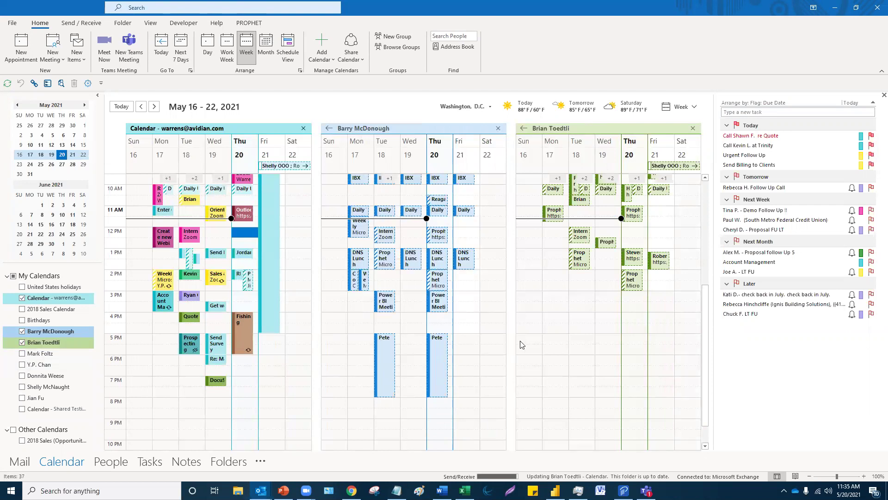
left_click(232, 49)
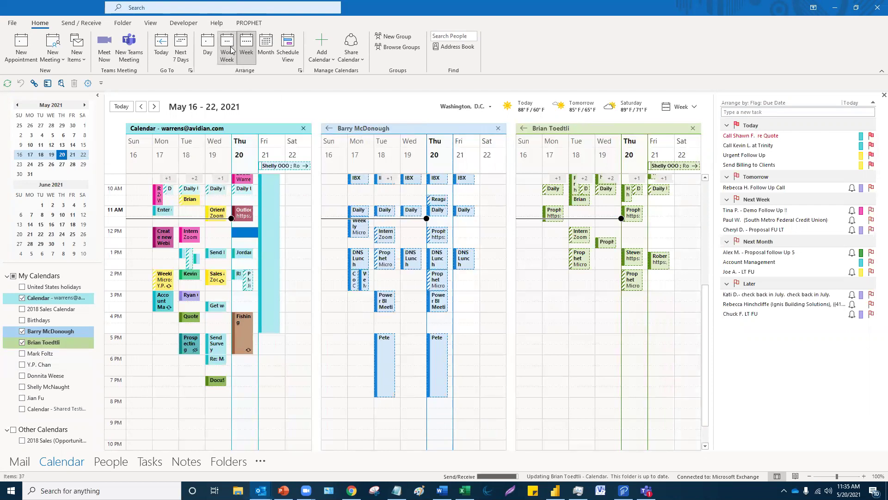
left_click(213, 51)
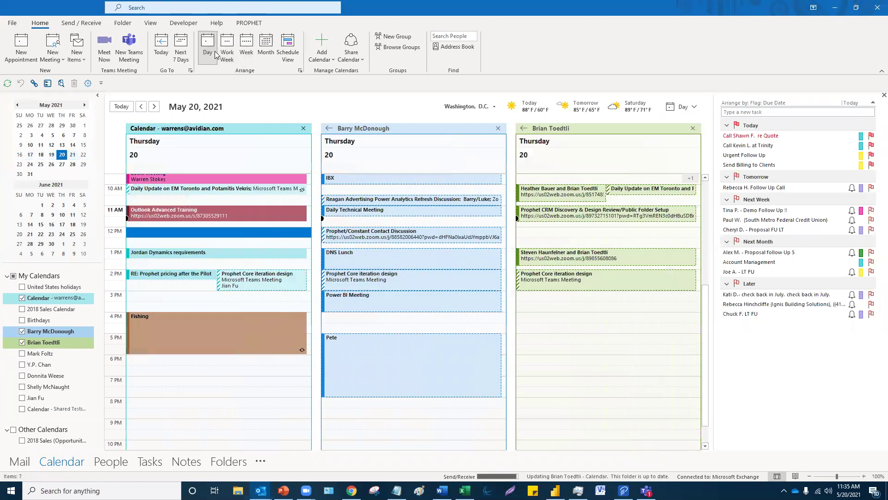
- Hide both colleagues' calendars and switch to the PowerPoint presentation
left_click(22, 342)
left_click(22, 331)
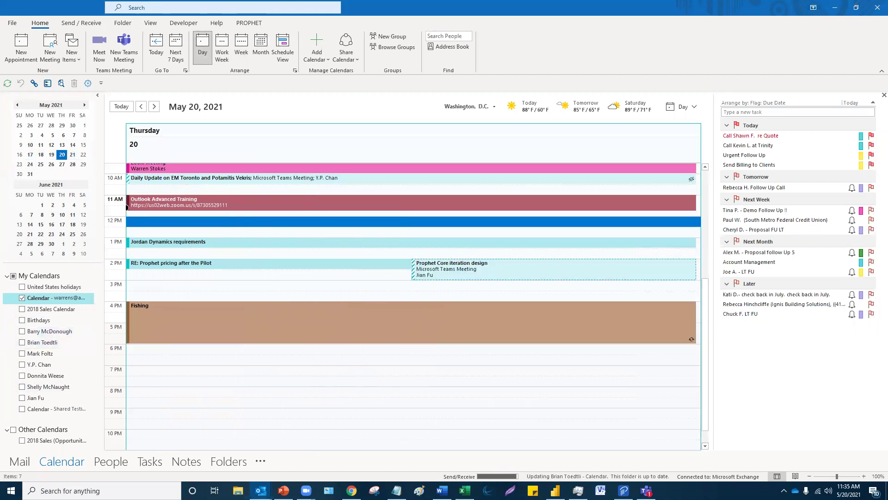
key("alt+Tab")
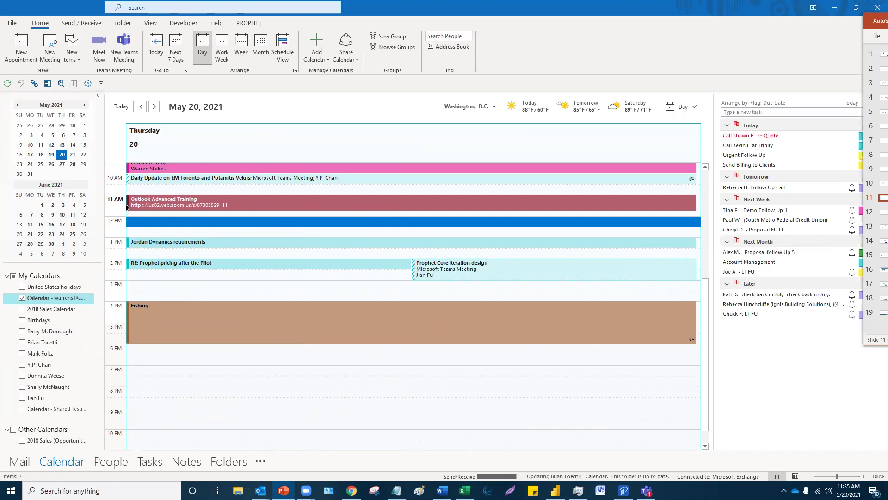
- View the Outlook Account Information page, and switch back to the PowerPoint presentation
left_click(6, 25)
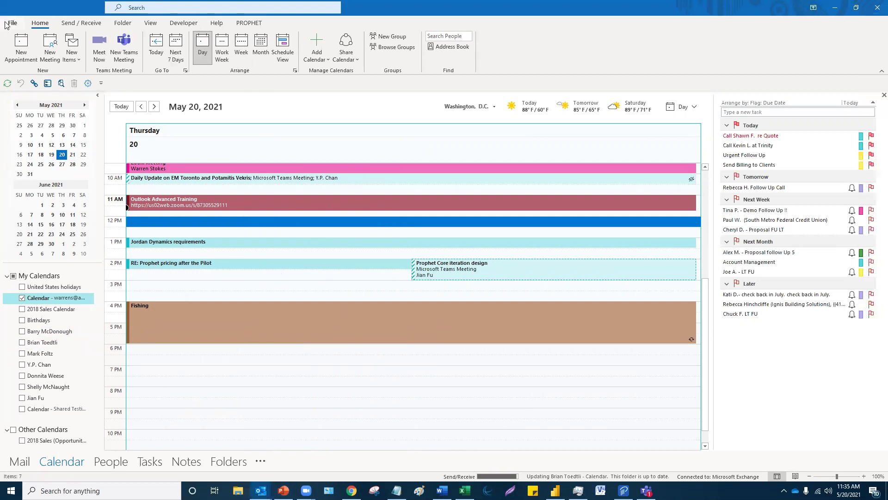
left_click(5, 24)
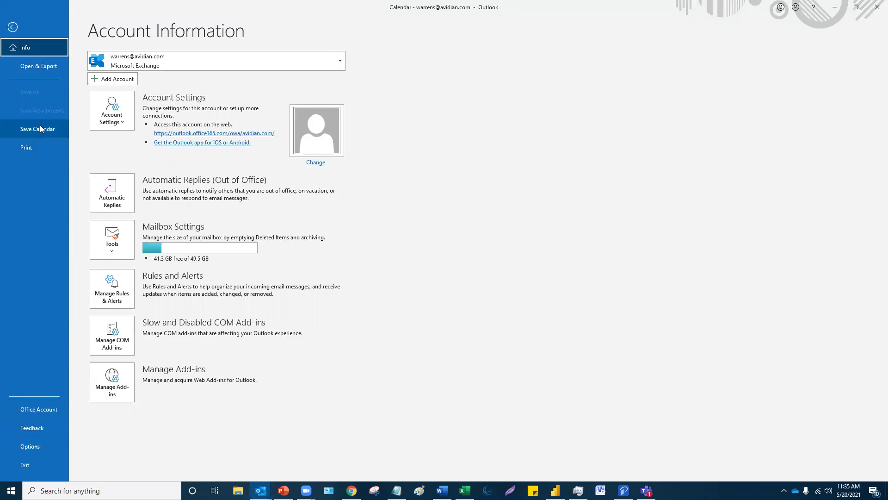
left_click(13, 28)
key("alt+Tab")
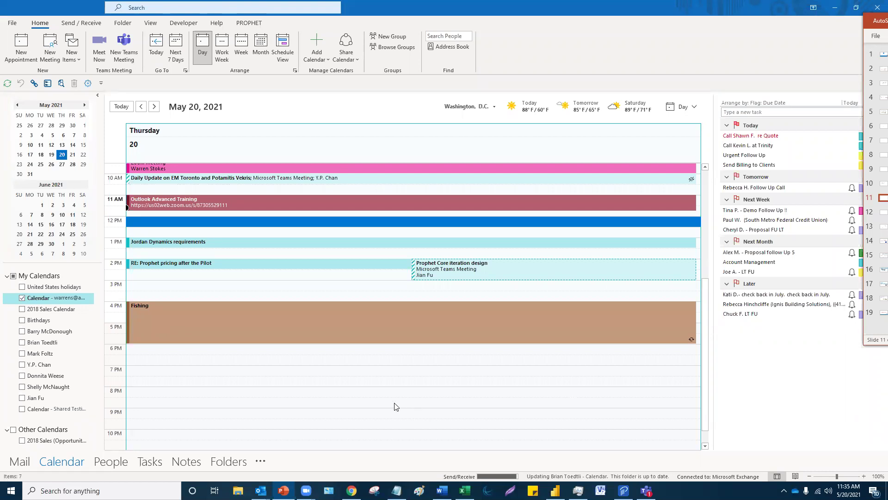
- Return to the Outlook Inbox and display the 5/5/2021 "Your daily briefing" message
left_click(364, 393)
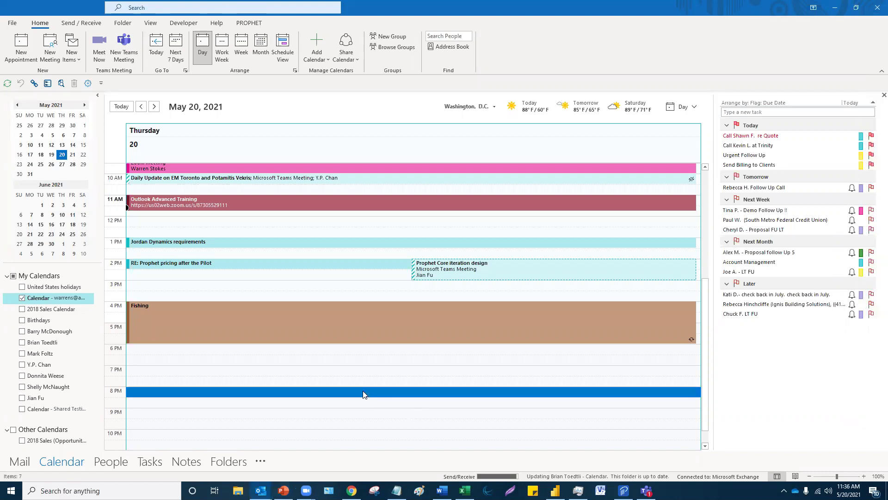
left_click(14, 462)
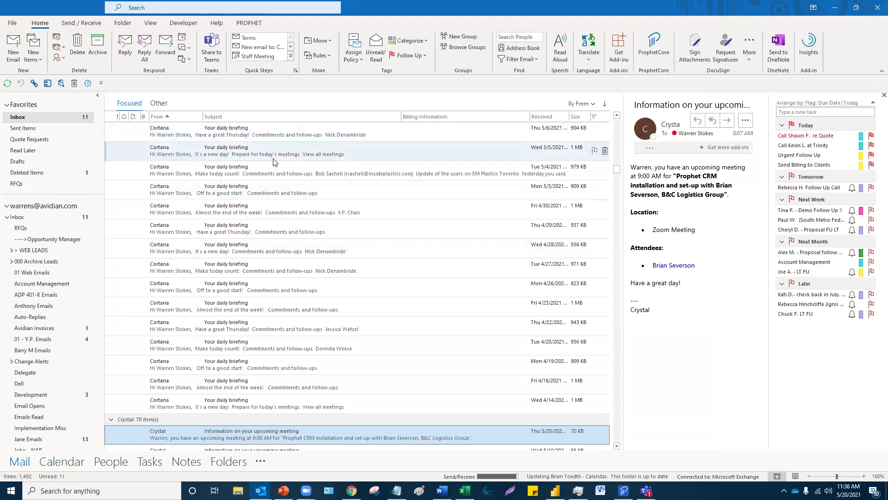
left_click(286, 157)
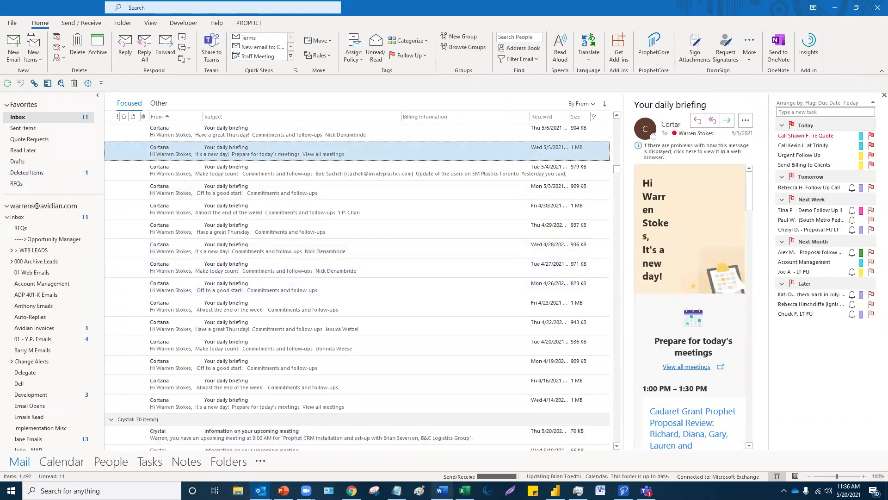
- Switch to the Word document "Intro Email with Advanced Workflow - ACT Abatement", review its body text and show the Developer commands
mouse_move(442, 491)
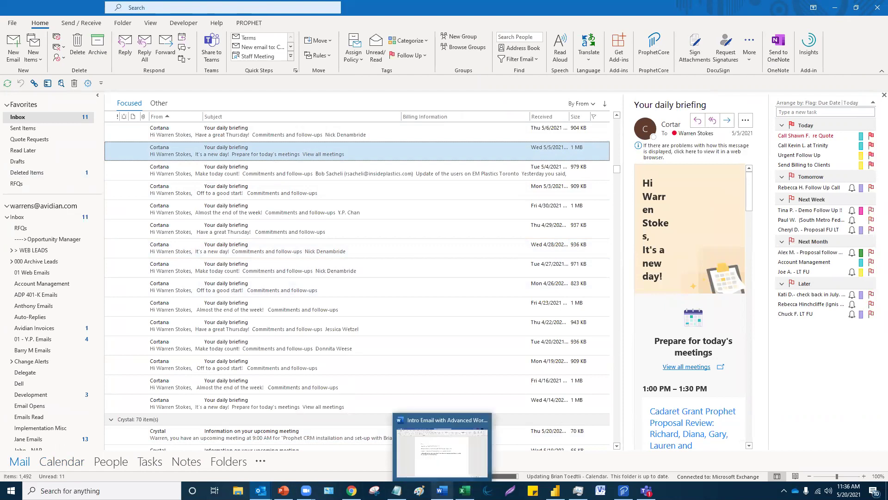
left_click(442, 444)
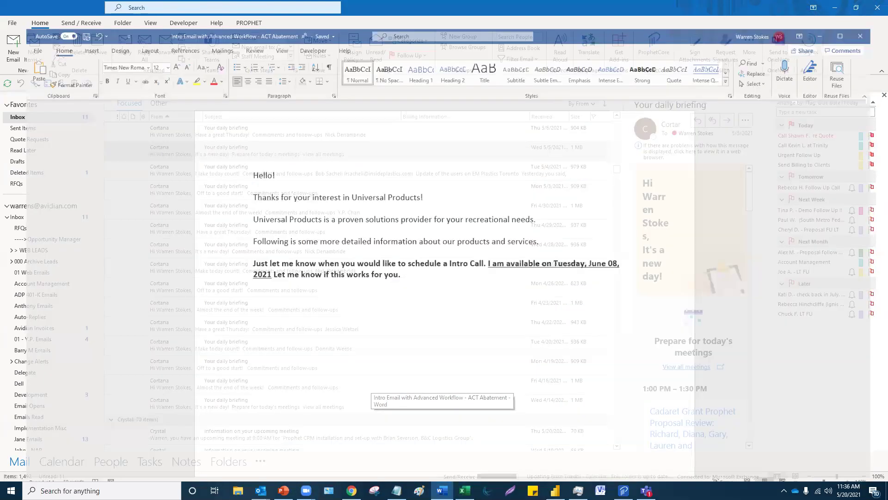
left_click_drag(242, 174, 432, 257)
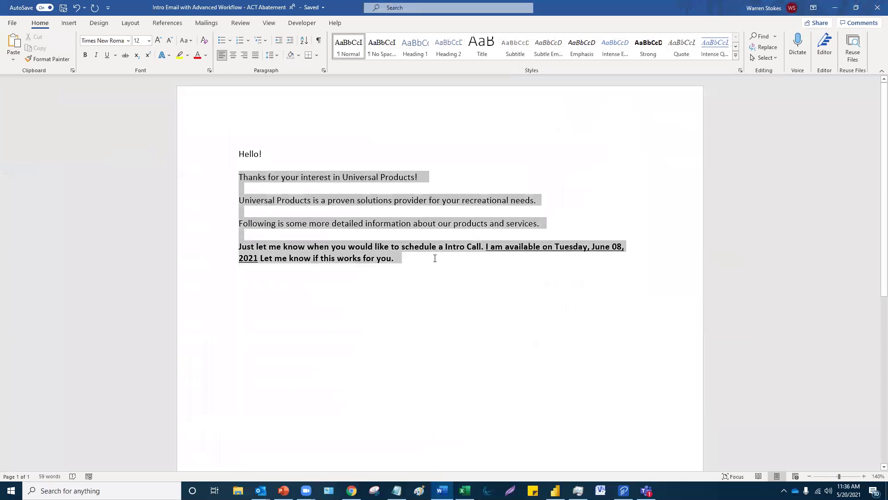
left_click(412, 324)
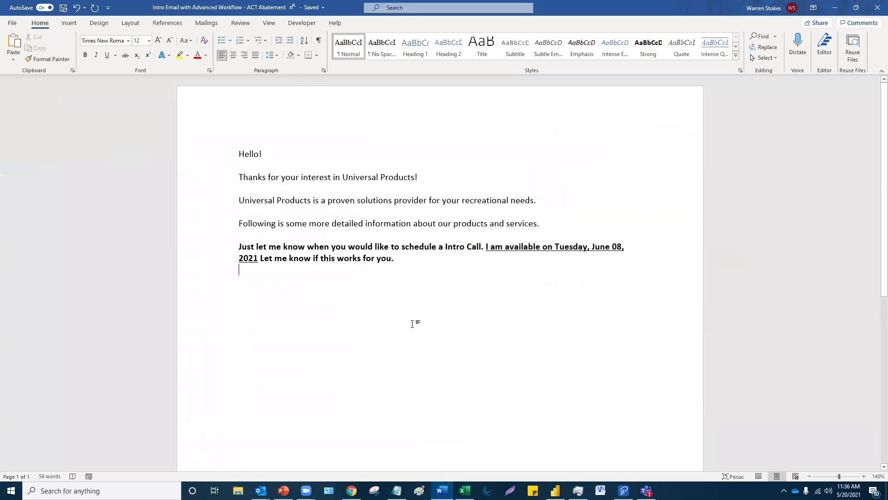
left_click(316, 177)
left_click(303, 23)
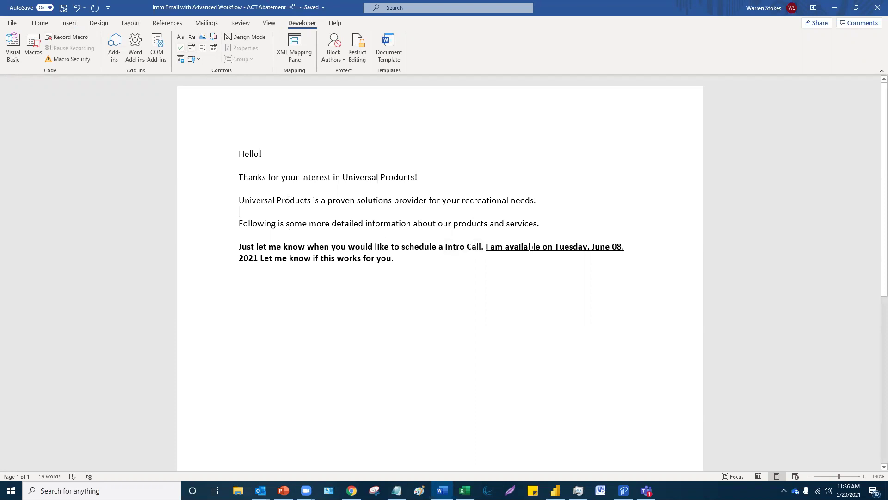
- Review the options of the meeting-type drop-down list after "schedule a" and choose Intro Call
left_click(468, 255)
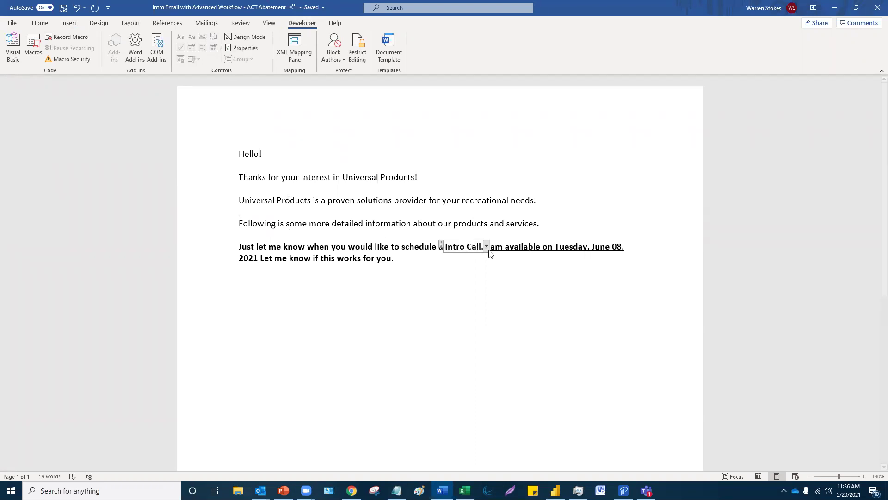
left_click(432, 285)
left_click(481, 249)
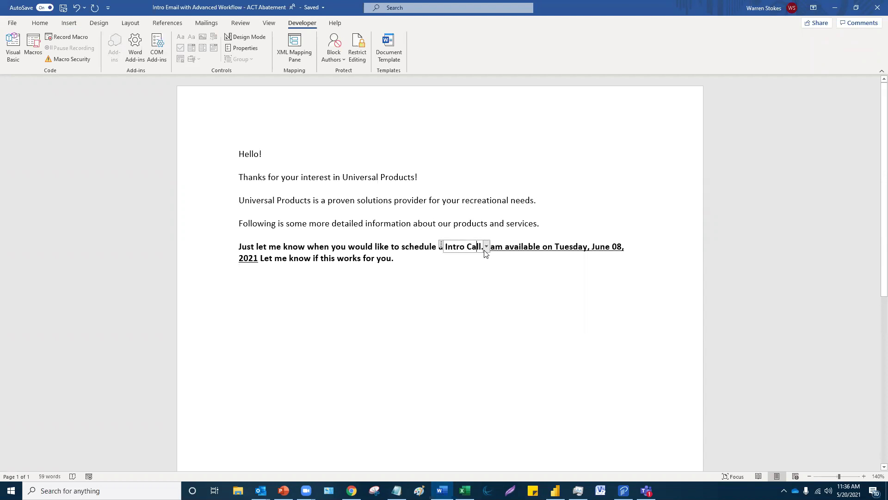
left_click(488, 249)
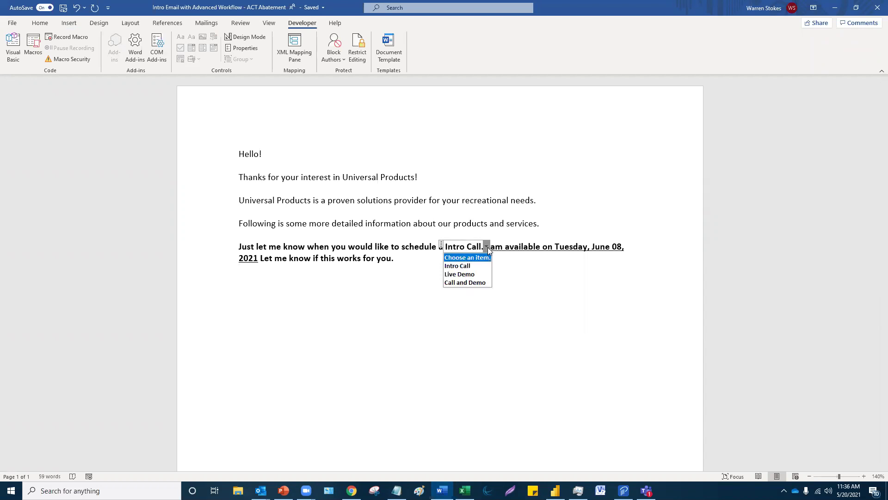
left_click(317, 273)
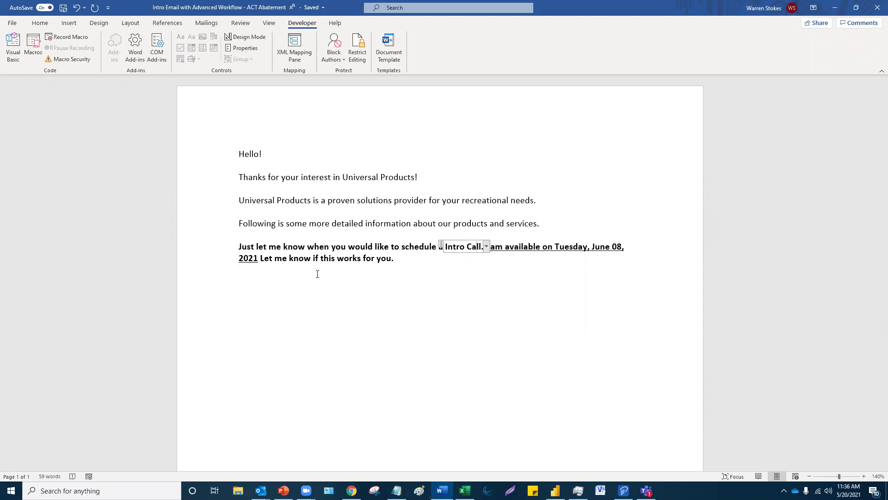
left_click(478, 248)
left_click(487, 249)
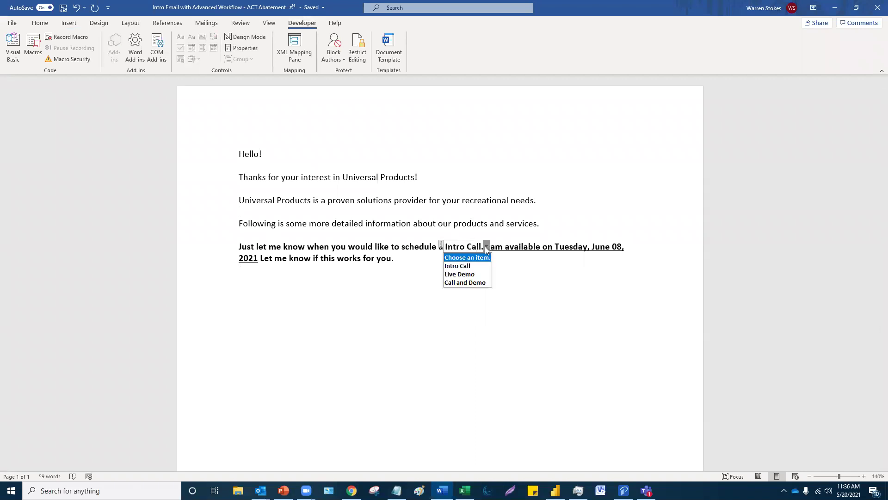
left_click(474, 268)
left_click(473, 282)
left_click(472, 282)
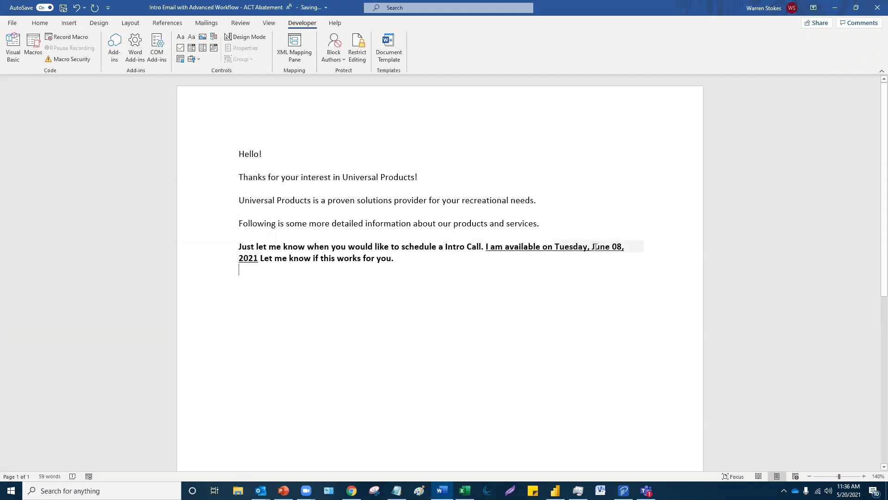
- View the calendar of the date picker after "I am available on" and close it without choosing another date
left_click(614, 247)
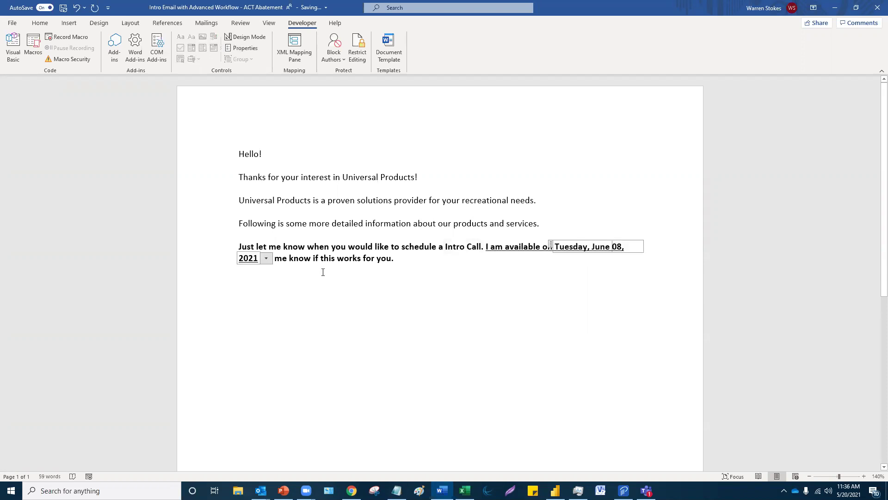
left_click(266, 259)
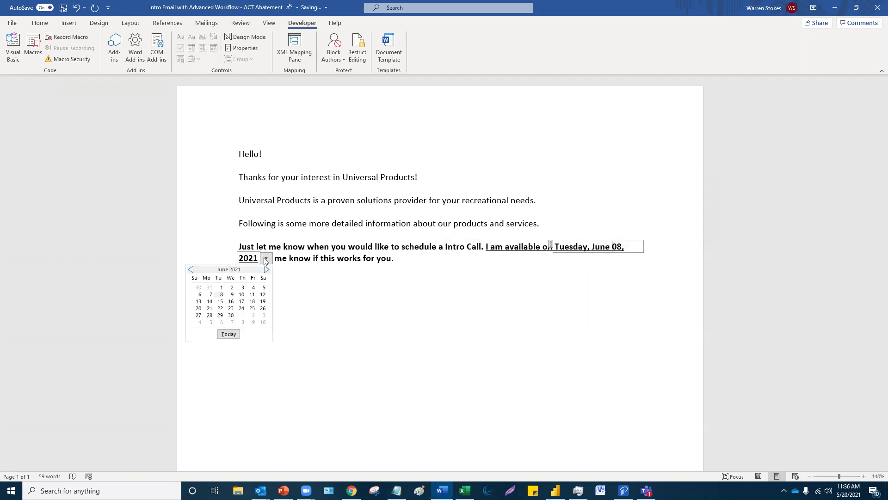
left_click(266, 260)
left_click(433, 259)
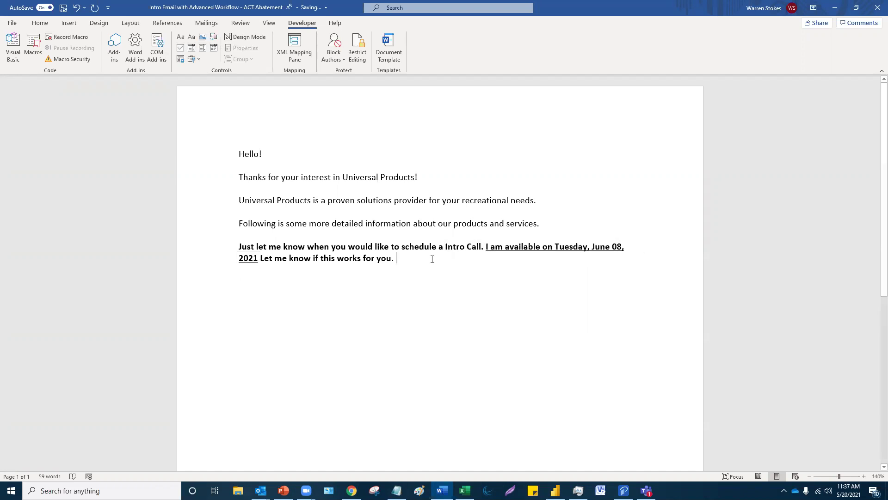
- Insert a date picker content control on a new line below the bold closing paragraph
key("Return")
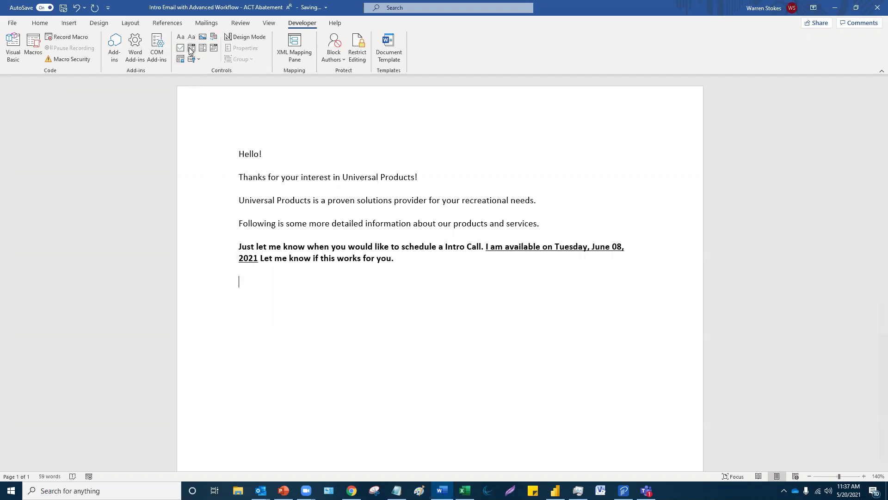
left_click(214, 48)
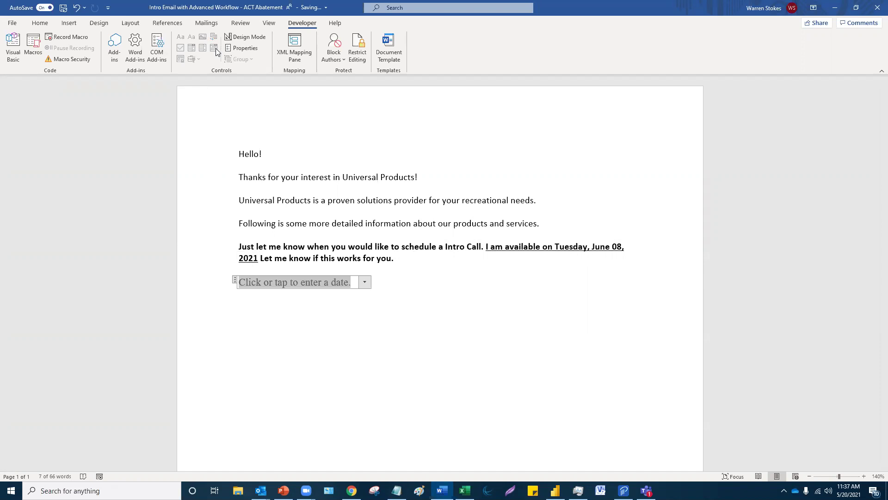
left_click(364, 282)
left_click(364, 282)
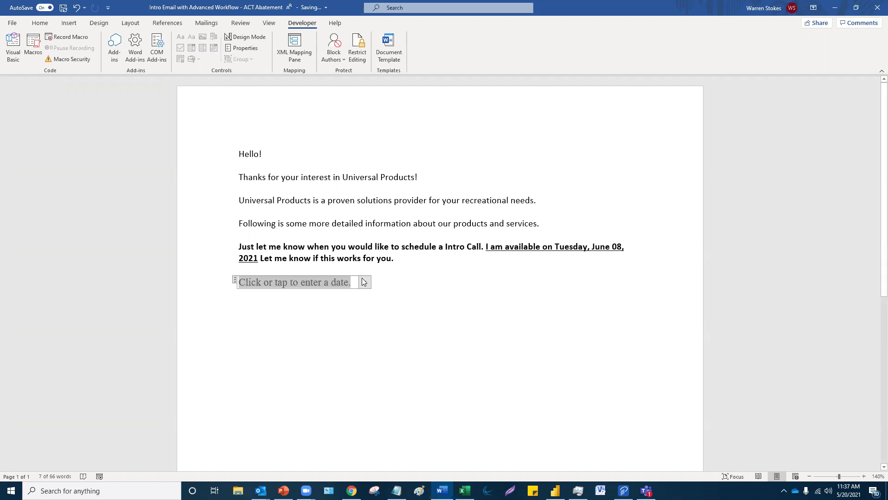
left_click(603, 249)
left_click(451, 269)
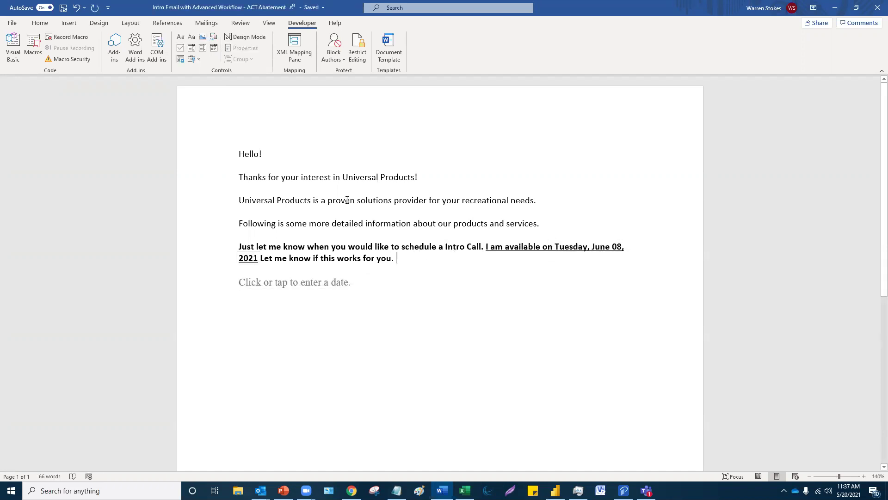
left_click(303, 285)
left_click(365, 282)
left_click(365, 284)
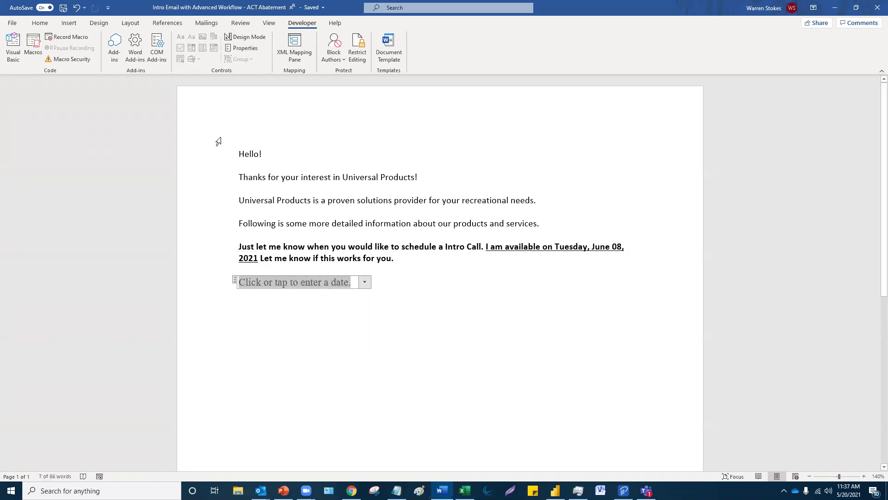
- Set the new date picker's display format to the "Thursday, May 20, 2021" style and pick May 20, 2021
left_click(245, 50)
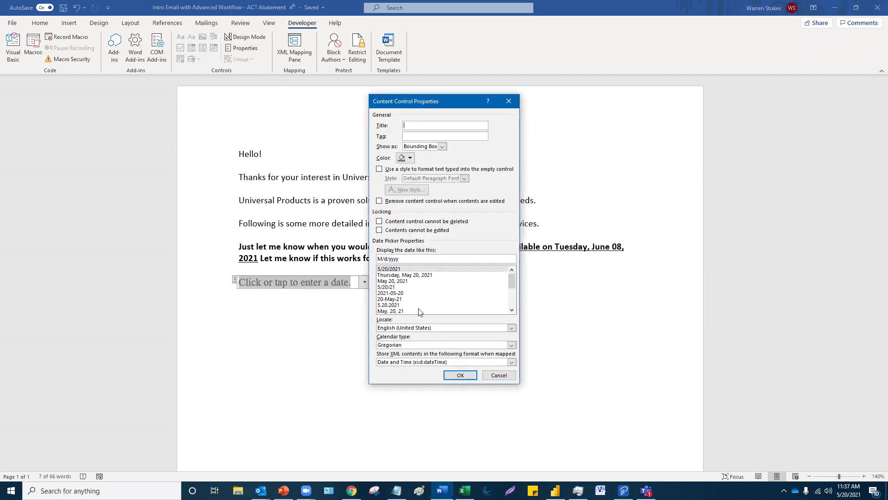
left_click(406, 276)
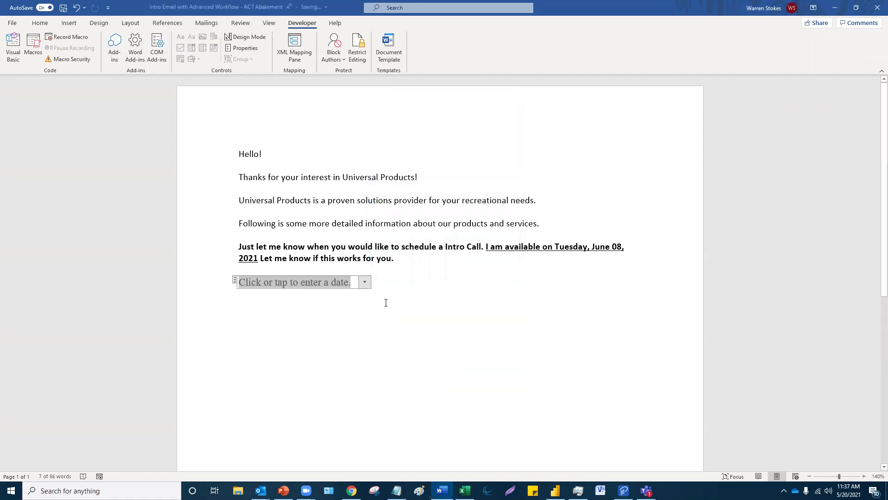
left_click(365, 282)
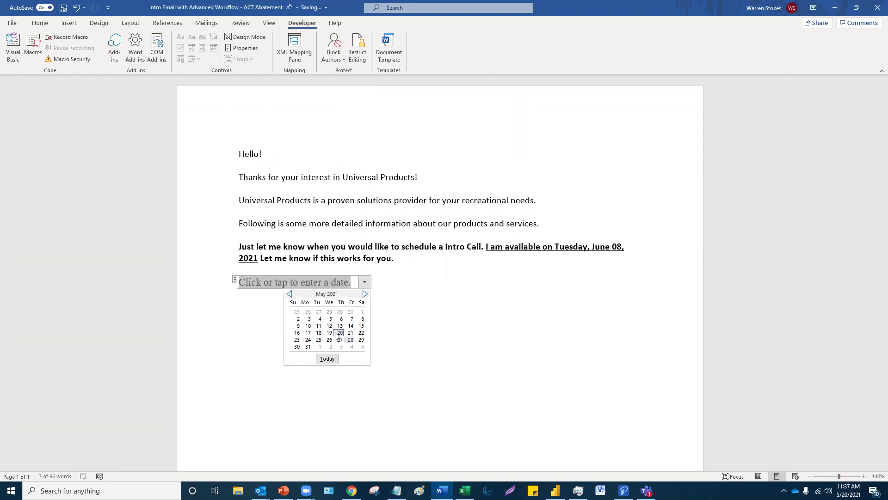
left_click(340, 332)
left_click(335, 345)
key("ctrl")
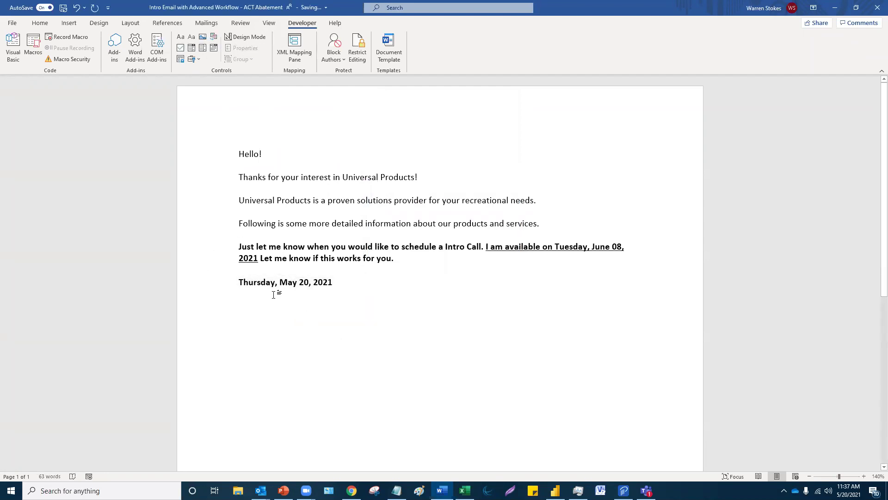
- Change the new date picker's display format to the "5/20/2021" style and pick May 27, 2021
left_click(319, 283)
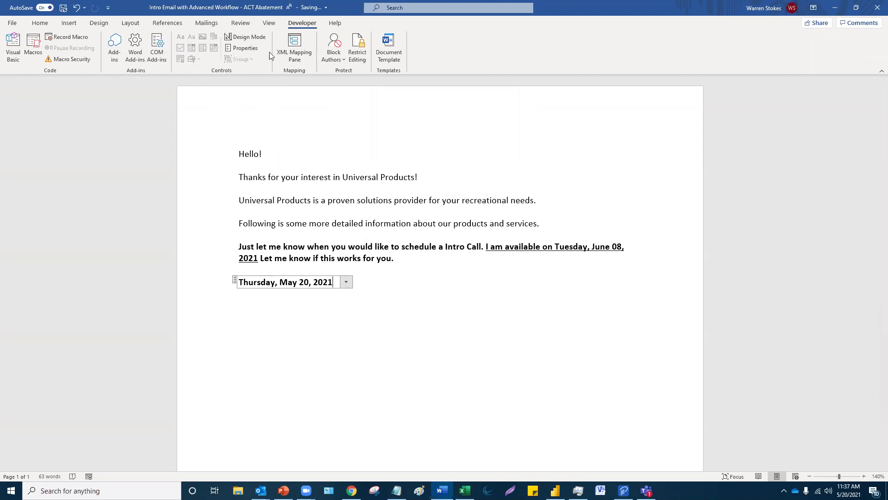
left_click(241, 48)
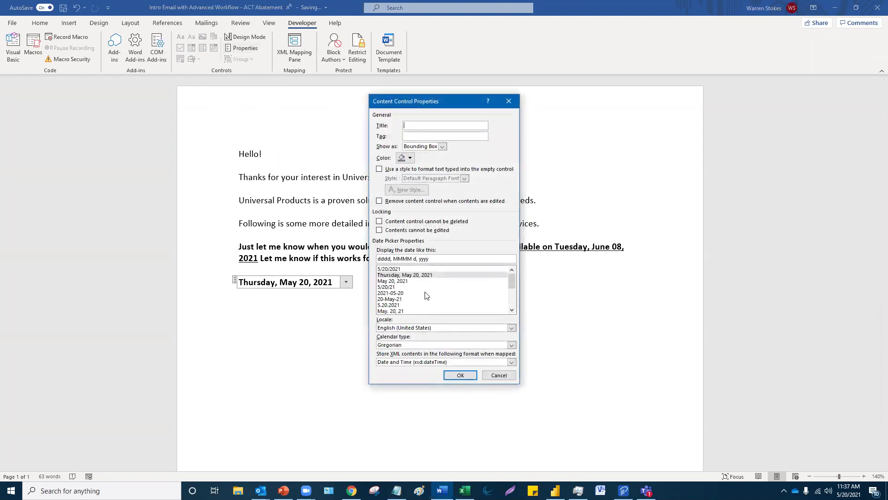
left_click(397, 269)
left_click(459, 375)
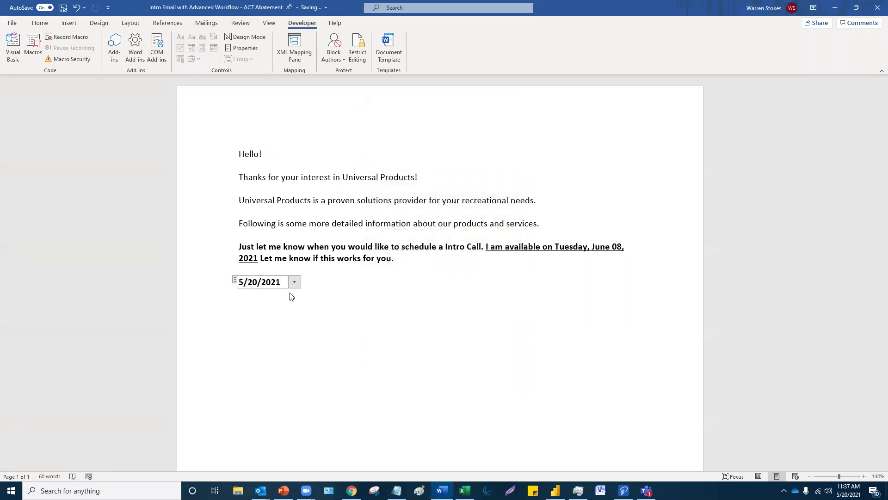
left_click(294, 281)
left_click(268, 341)
left_click(468, 346)
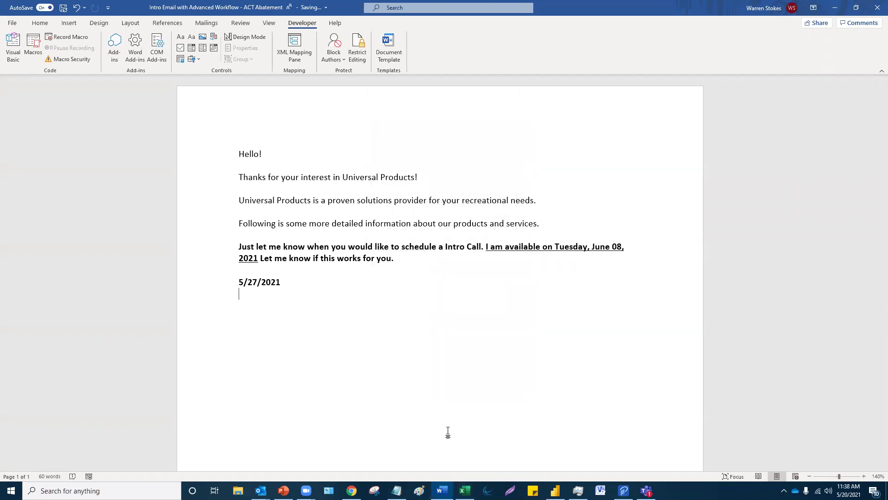
- Add a line below the date reading "Very Interested" and "Somewhat Interested", with a wide gap between the two phrases
key("ctrl+z")
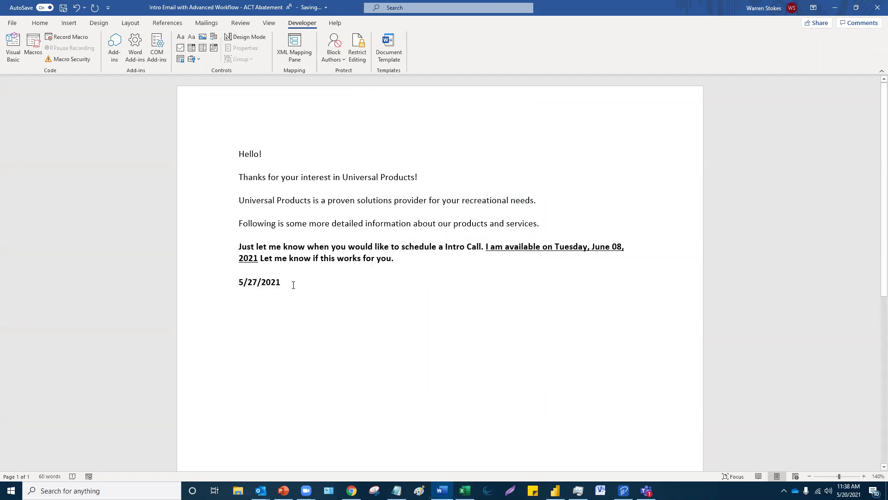
type("Ver")
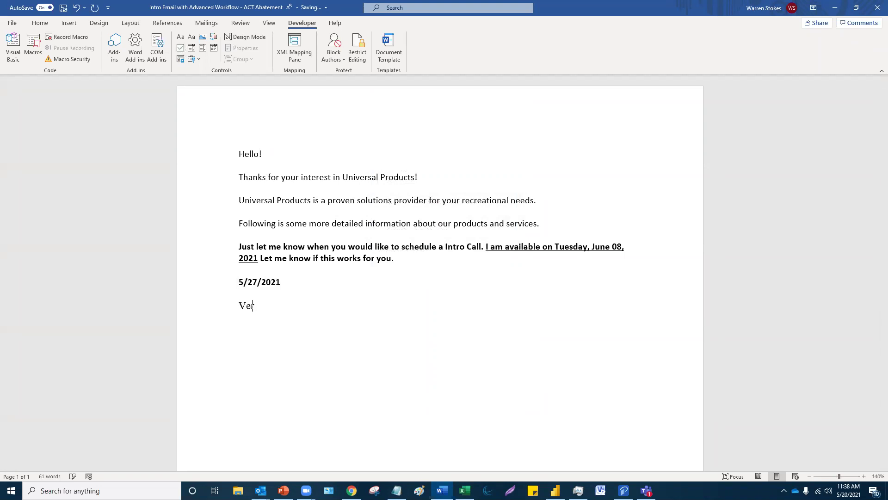
type("y INterested Somewhat ")
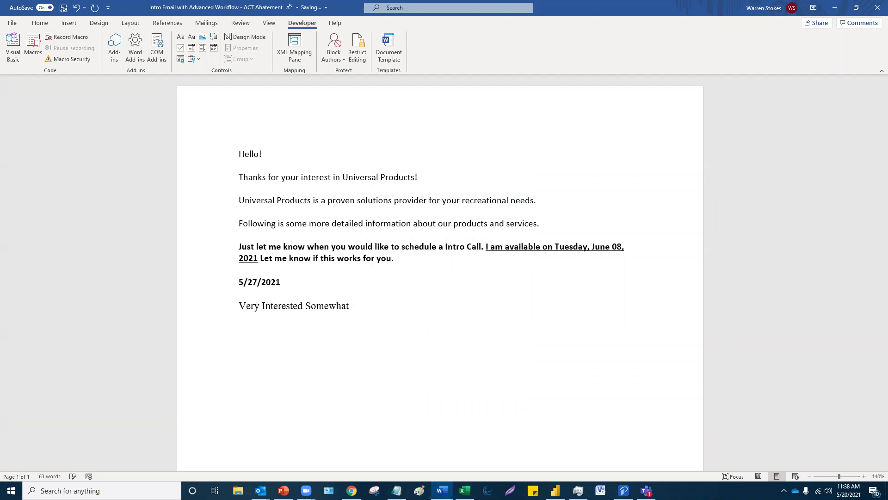
type("Interested")
left_click(306, 308)
- Insert a check box content control directly before "Very Interested"
left_click(240, 304)
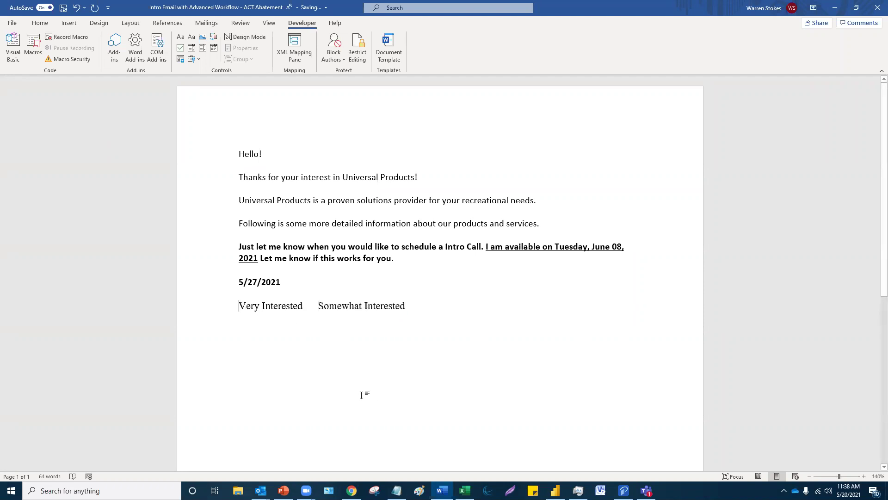
left_click(181, 48)
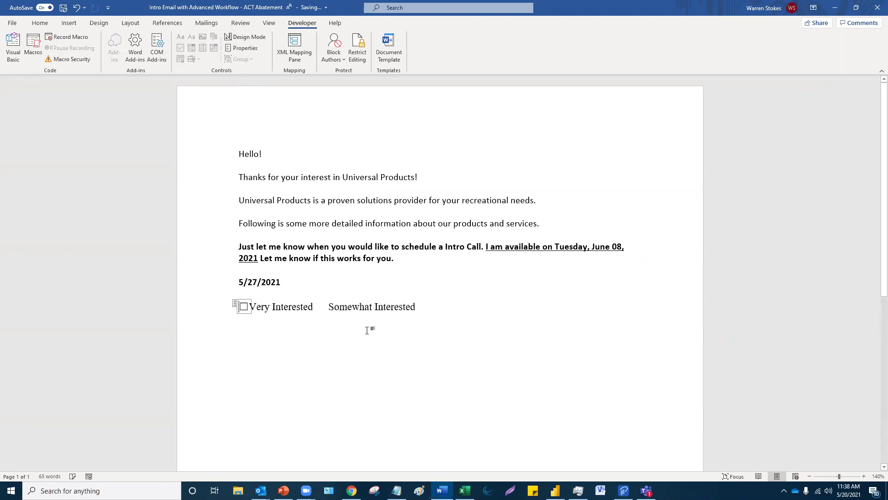
- Insert a check box content control before "Somewhat Interested" and accept the grammar suggestion that adds a period to the phrase
left_click(328, 306)
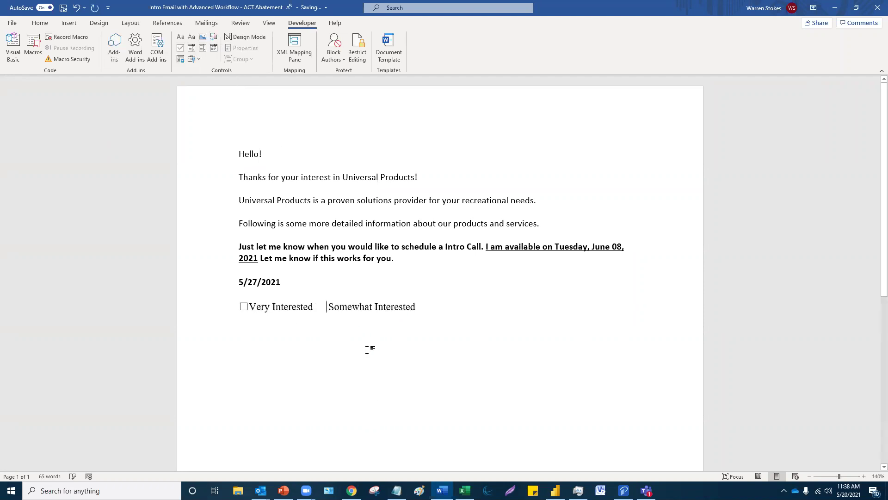
left_click(180, 47)
left_click(388, 279)
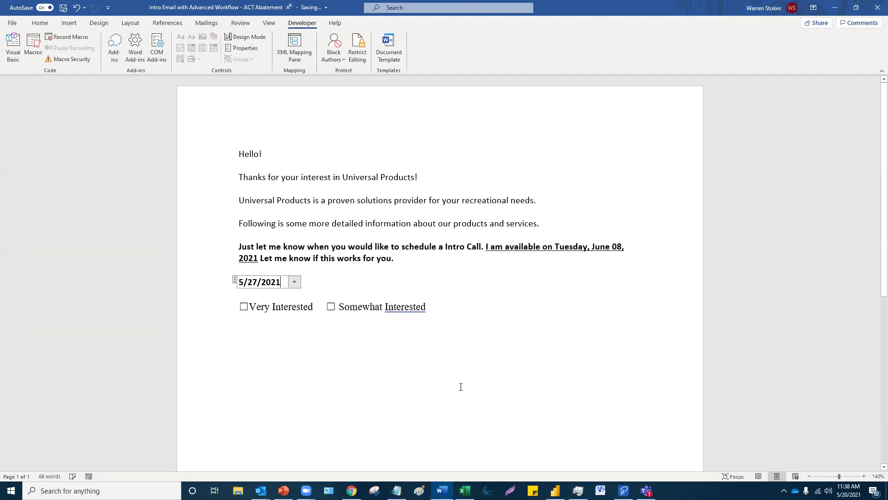
right_click(415, 305)
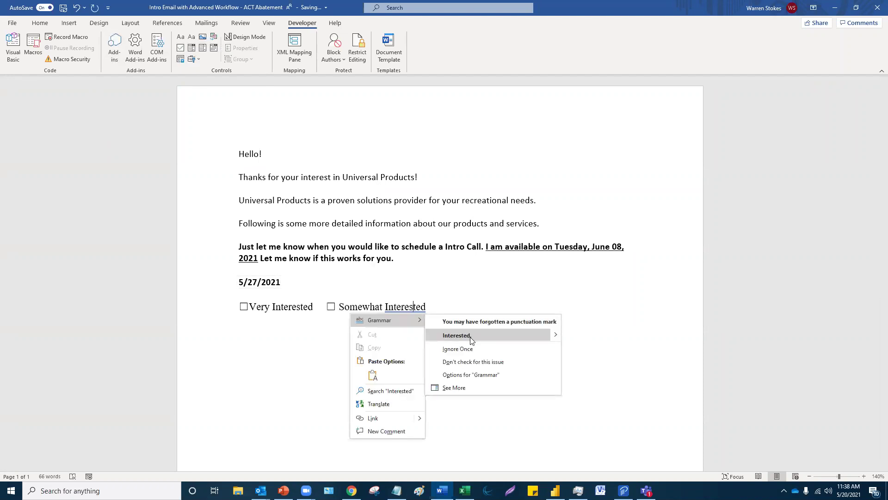
left_click(470, 337)
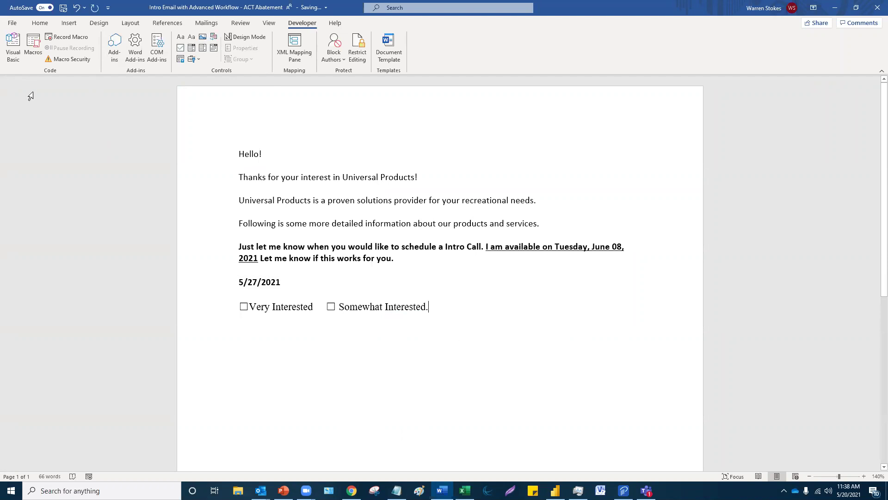
- Insert a combo box content control after "Somewhat Interested." and title it "Products" in its properties
left_click(193, 50)
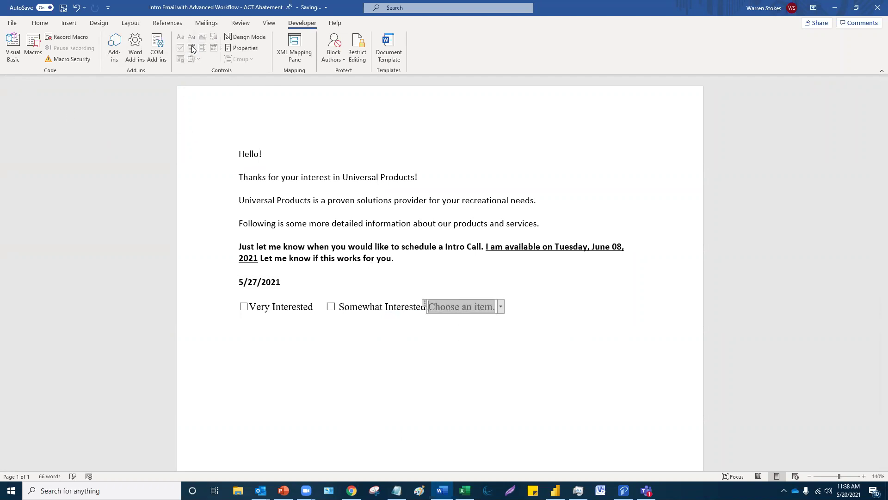
left_click(501, 307)
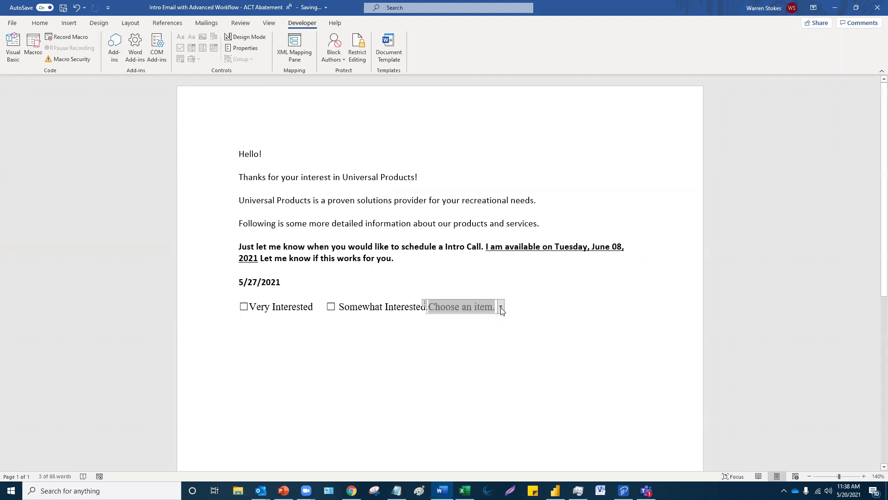
left_click(501, 307)
left_click(501, 306)
left_click(501, 306)
left_click(248, 48)
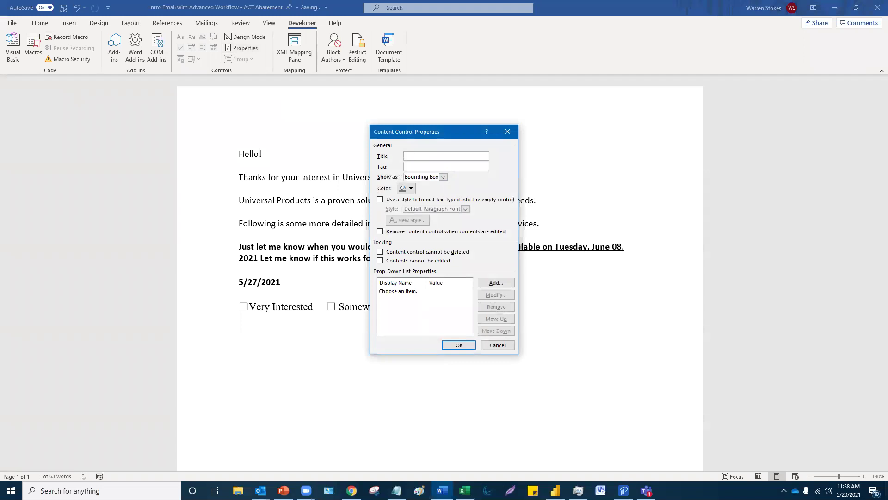
type("Prdoc")
type("oducts")
- Add the choices Product A, Product B and Service Package to the Products control's list and apply the properties
left_click(407, 293)
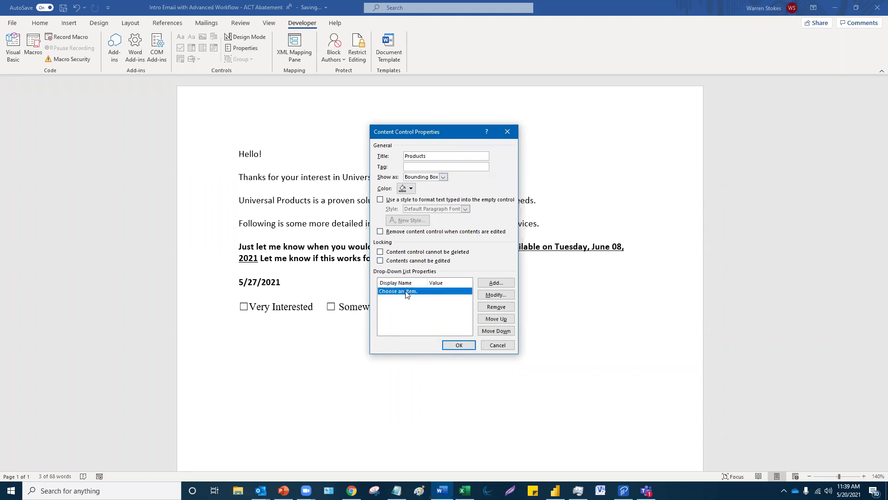
left_click(496, 283)
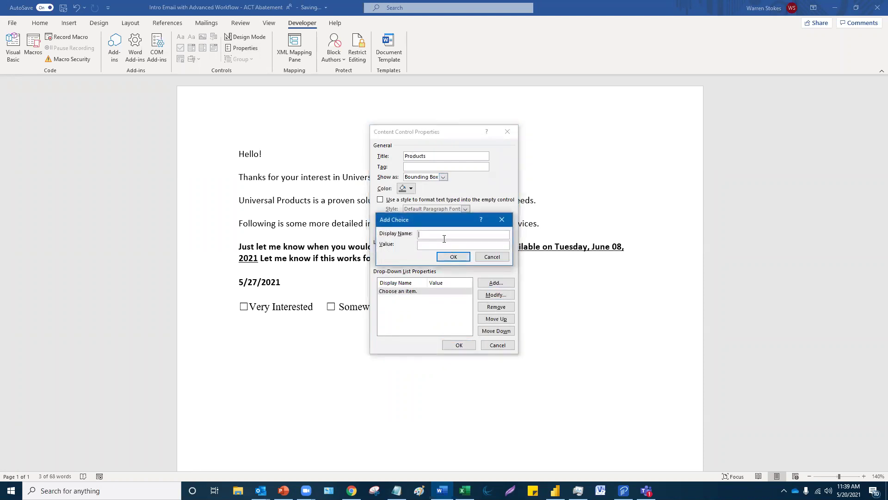
type("Product A")
left_click(453, 256)
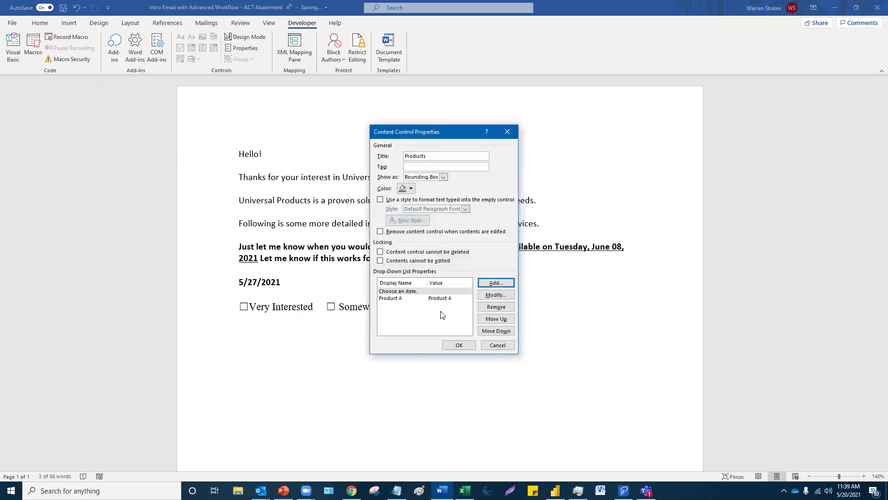
left_click(489, 283)
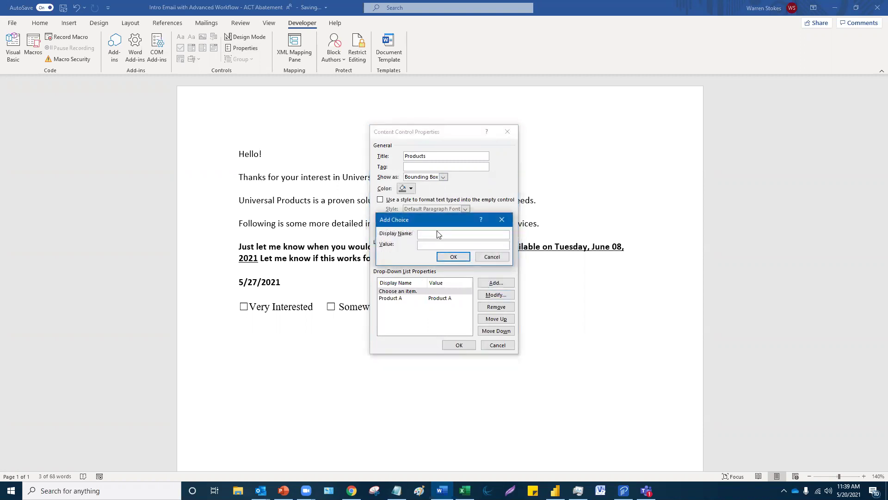
type("Product B")
left_click(445, 257)
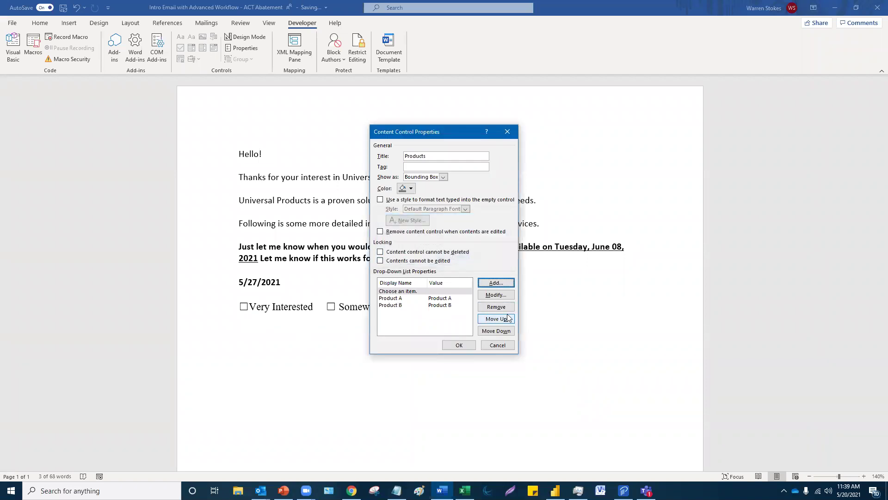
left_click(495, 283)
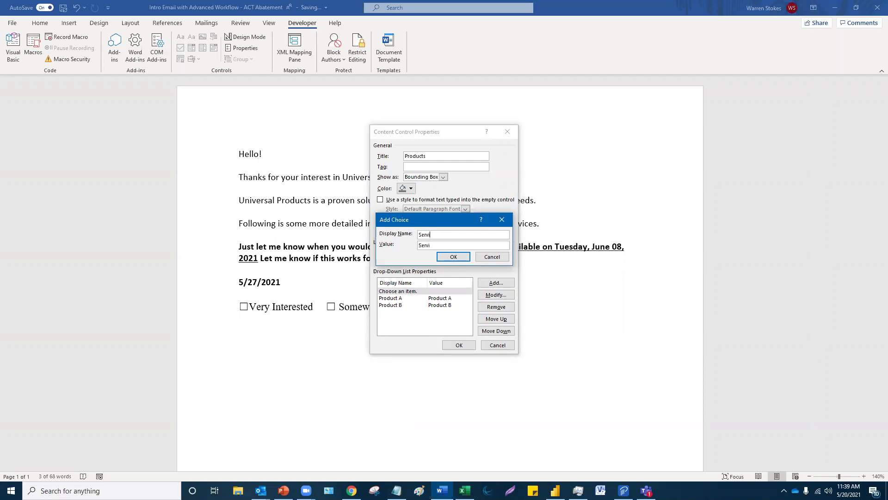
type("Service Packa")
left_click(453, 256)
left_click(457, 346)
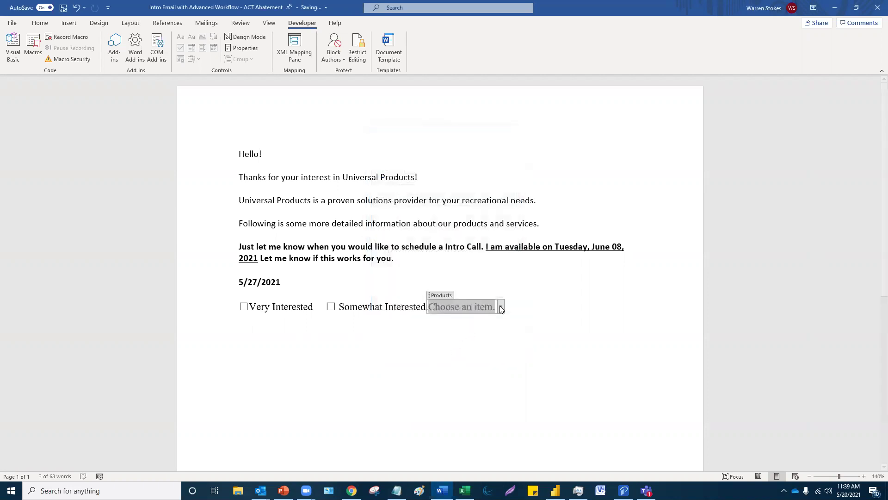
- Choose Product A in the Products control and replace the period after "Somewhat Interested" with spaces
left_click(500, 307)
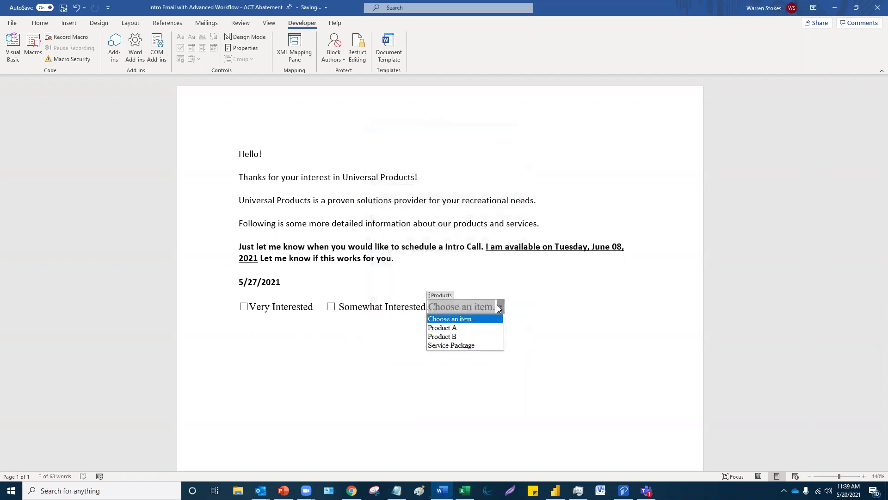
left_click(471, 327)
left_click(426, 306)
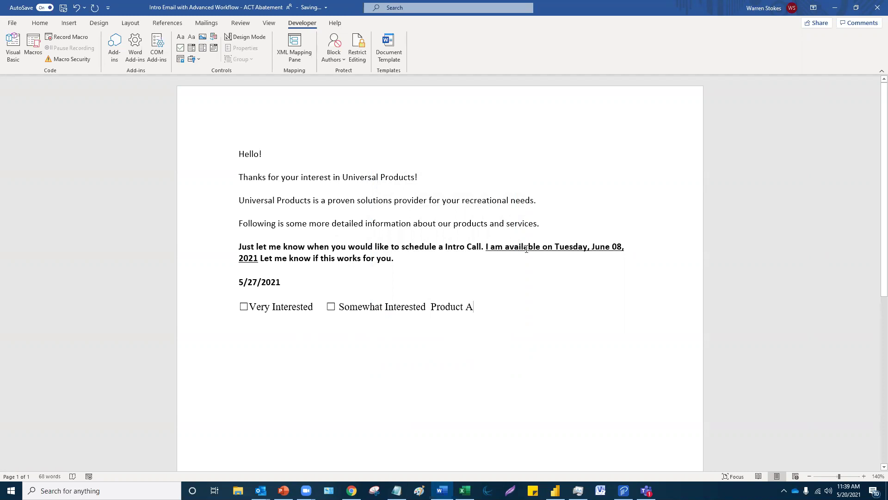
- Copy the template text from "Hello!" through "Let me know if this works for you."
left_click(209, 49)
left_click_drag(360, 217, 458, 263)
key("ctrl+c")
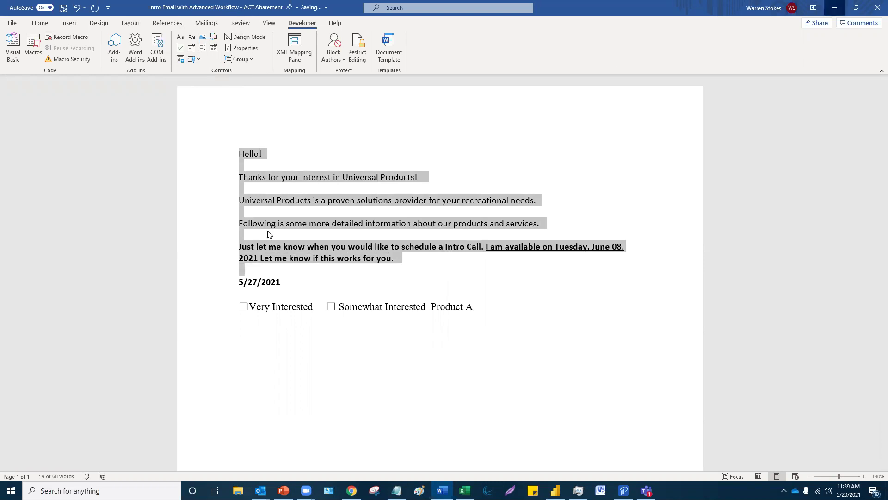
- Switch to Outlook, create a new email and paste the copied template text above the signature
left_click(834, 8)
left_click(8, 43)
key("Escape")
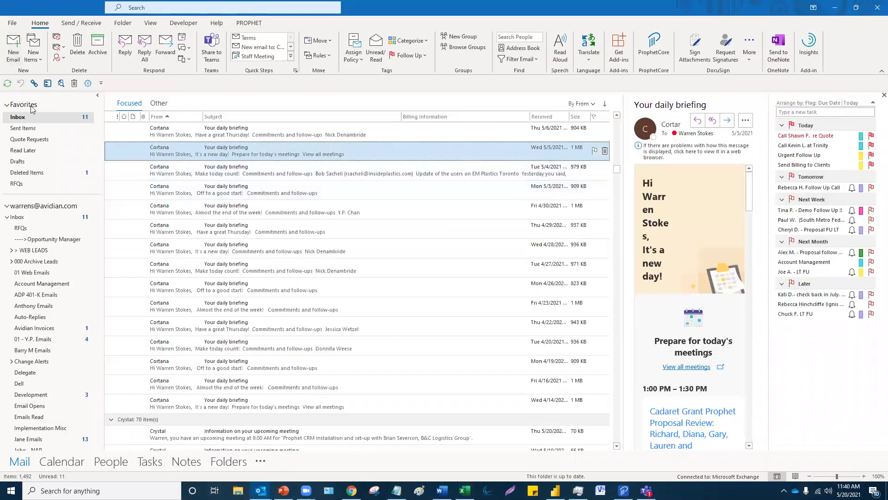
left_click(13, 43)
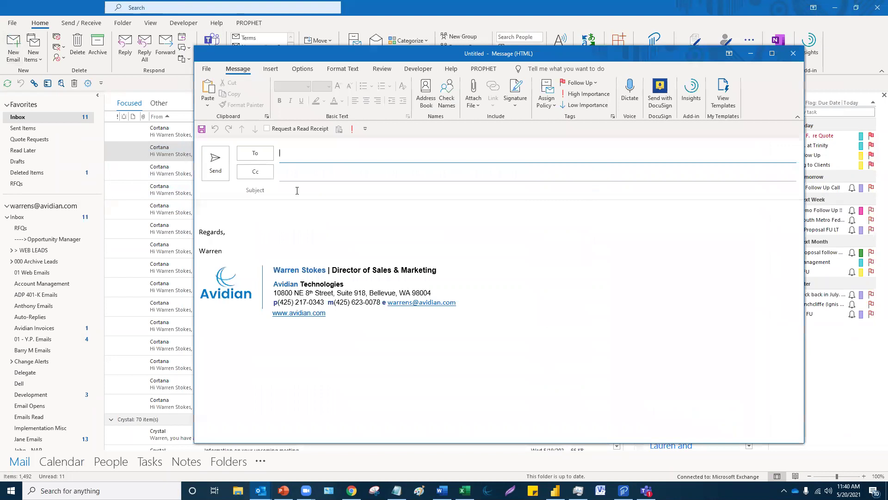
key("Return")
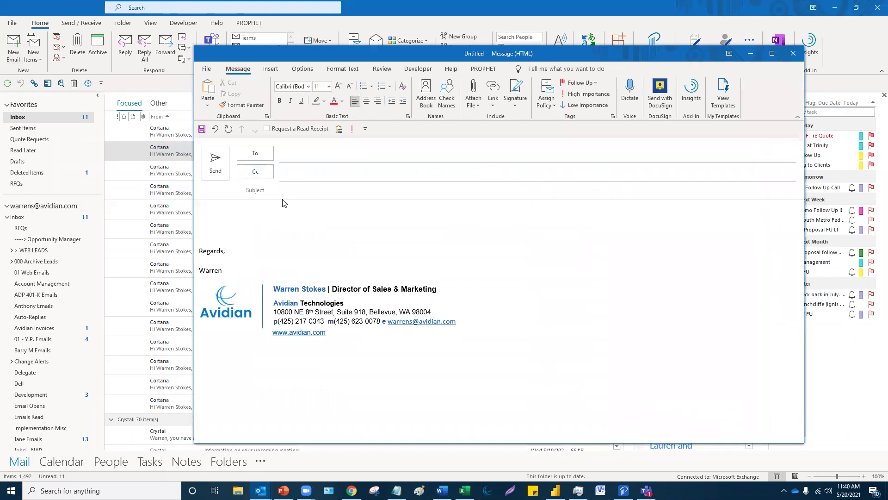
key("ctrl+v")
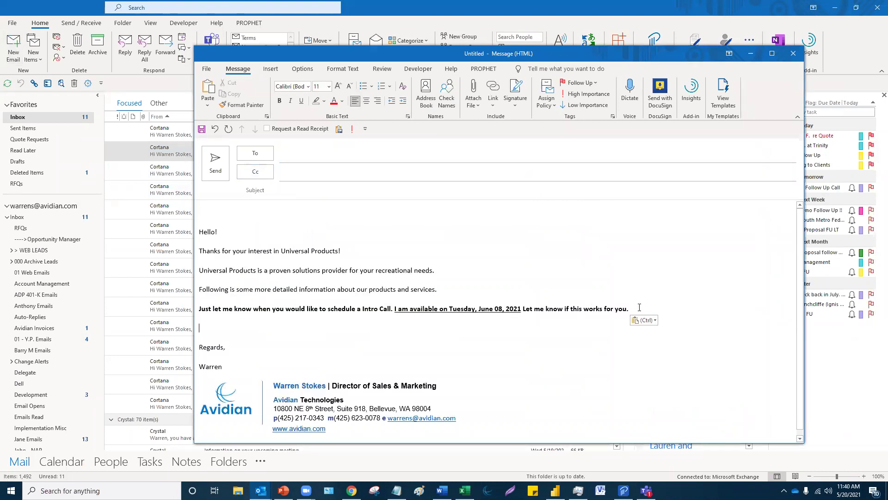
- Save the pasted template text to the Quick Part gallery under the name "Picker"
left_click_drag(633, 309, 200, 231)
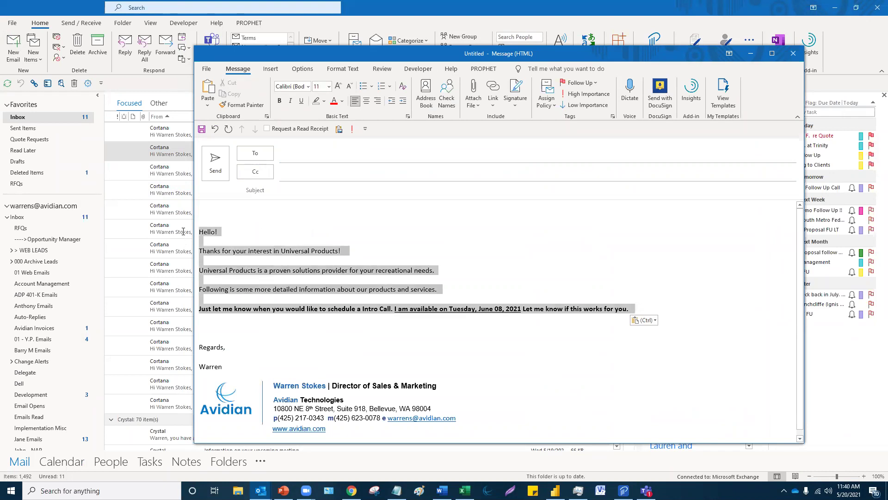
left_click(271, 72)
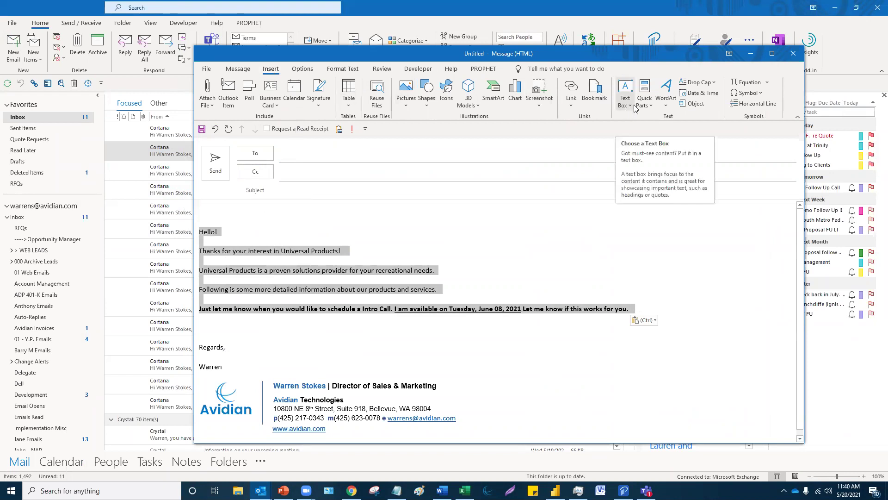
left_click(648, 108)
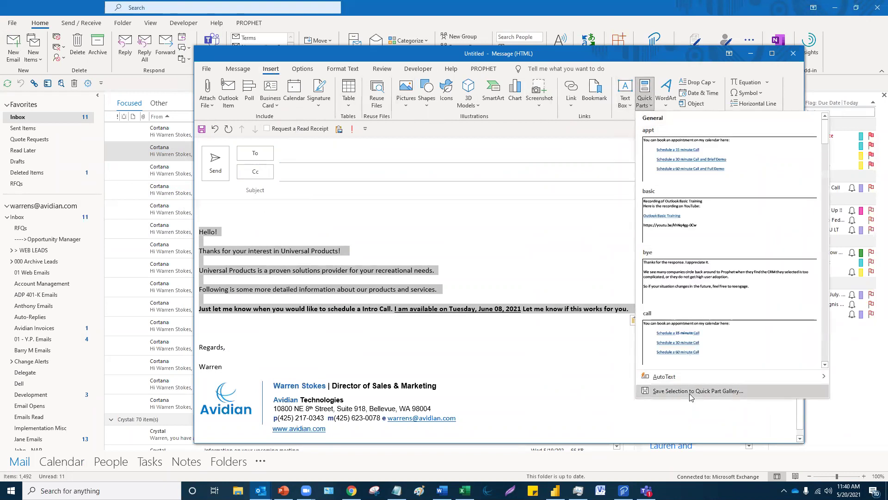
left_click(691, 397)
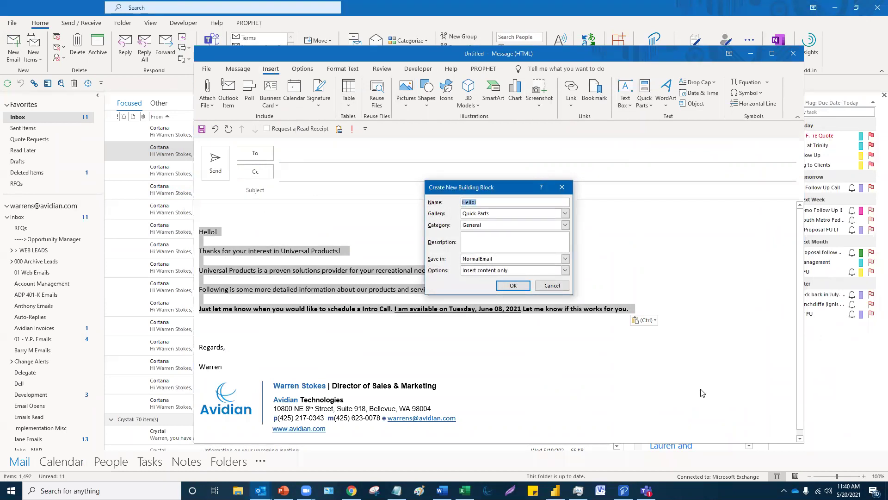
type("Picker")
key("Return")
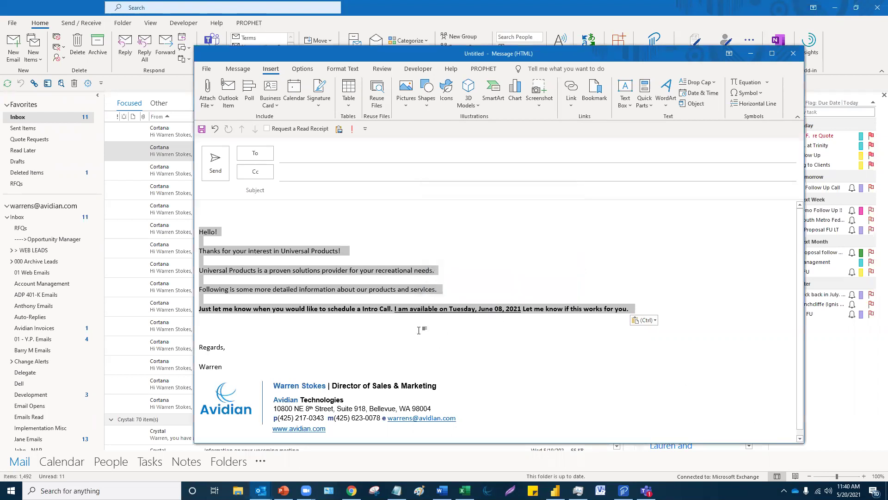
- Delete the template text from the email and reinsert it by autocompleting the Quick Part name "picke"
key("Delete")
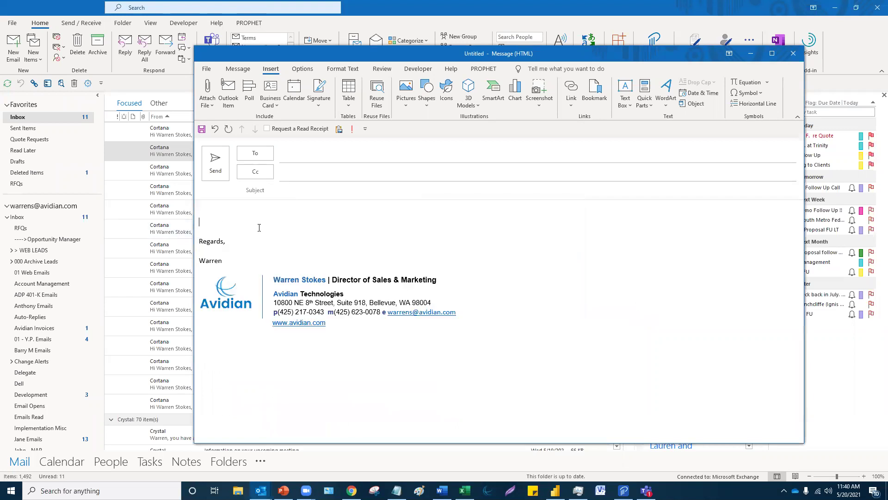
type("picke")
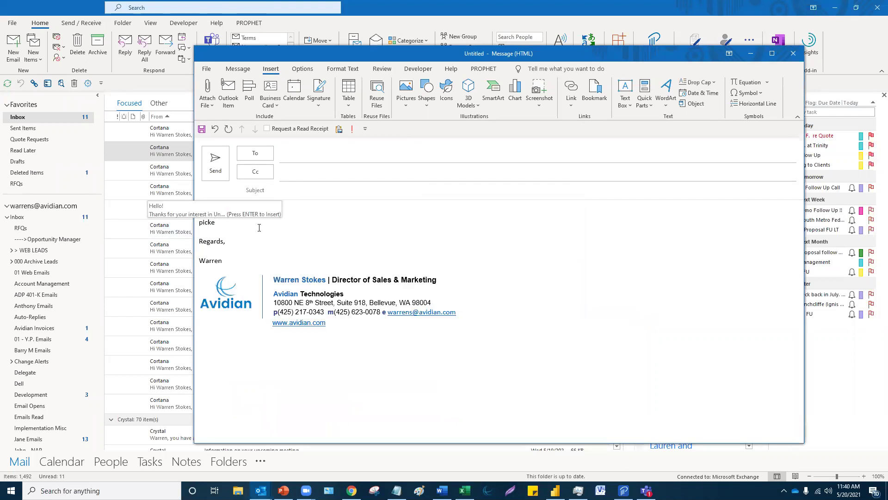
key("Return")
- Set the inserted text's date picker to Wednesday, June 23, 2021 and its call-type drop-down to Live Demo
left_click(499, 300)
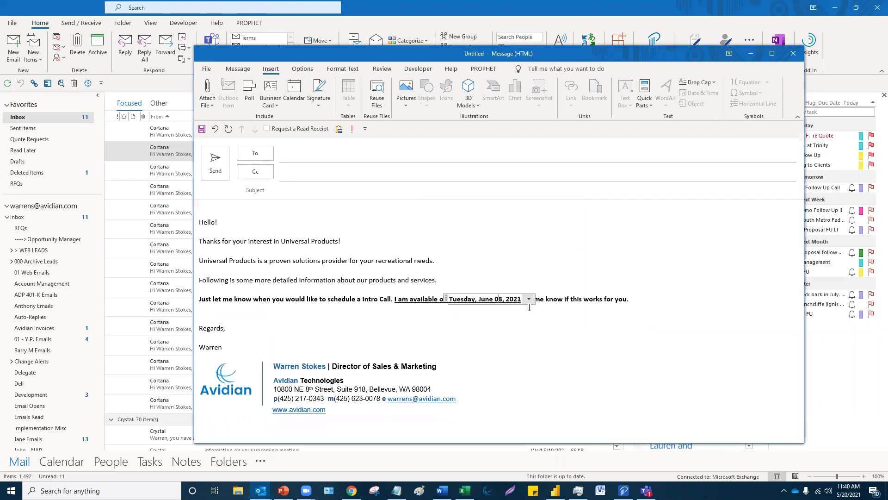
left_click(529, 300)
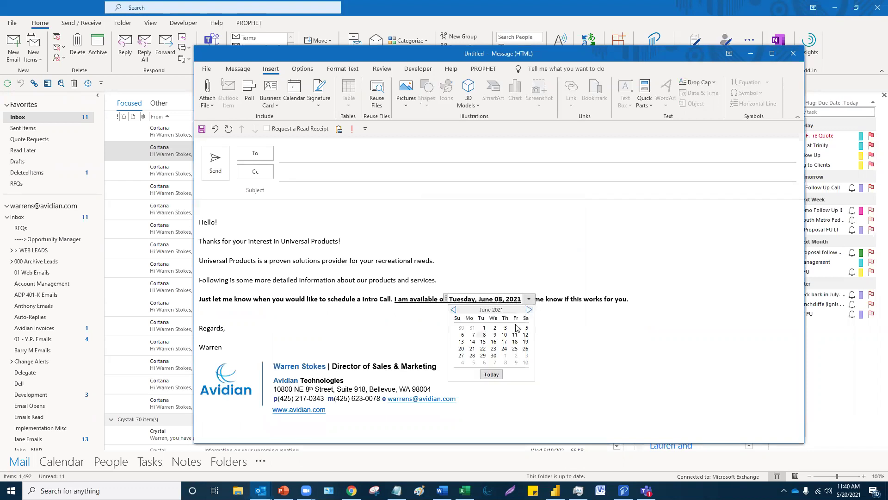
left_click(493, 348)
left_click(377, 299)
left_click(397, 300)
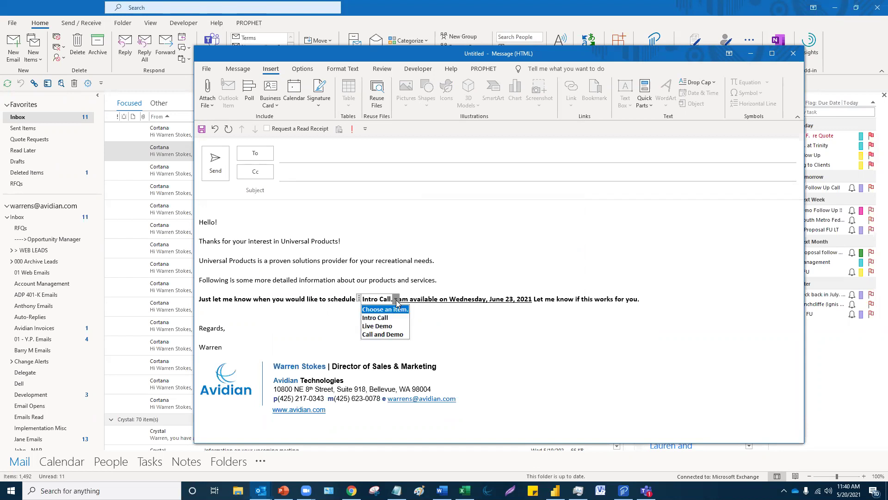
left_click(389, 326)
key("Down")
key("Down")
key("Down")
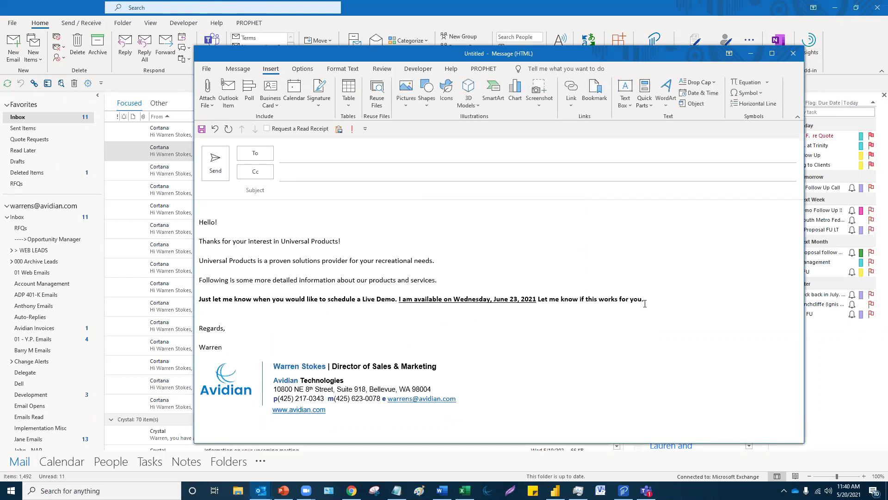
left_click(487, 301)
left_click(487, 337)
- Close the untitled test email and restore the main Outlook window to its smaller, non-maximized size
left_click(793, 54)
left_click(447, 270)
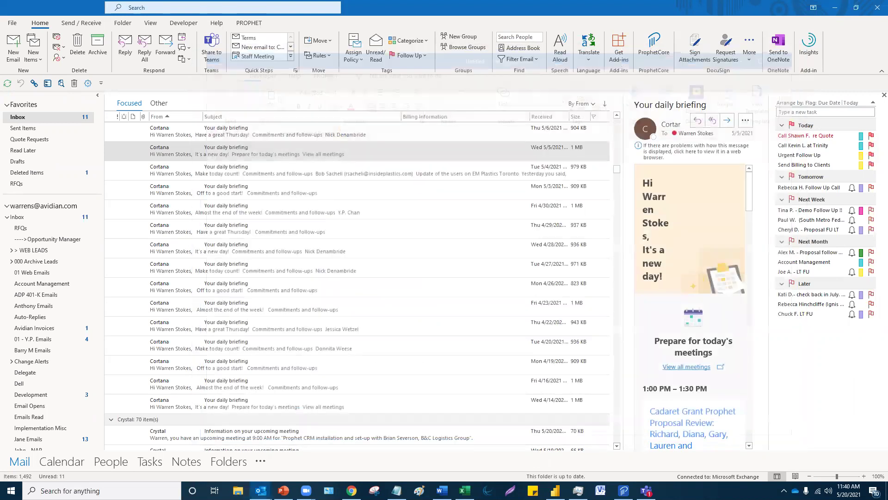
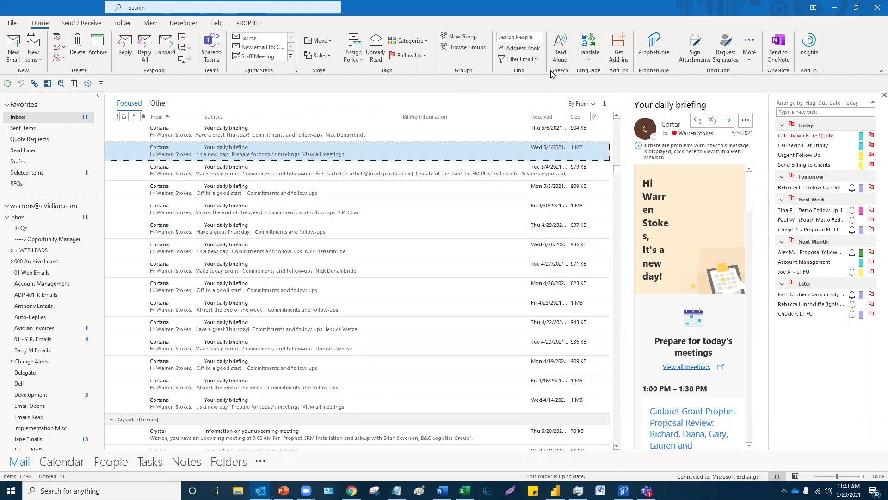
double_click(690, 13)
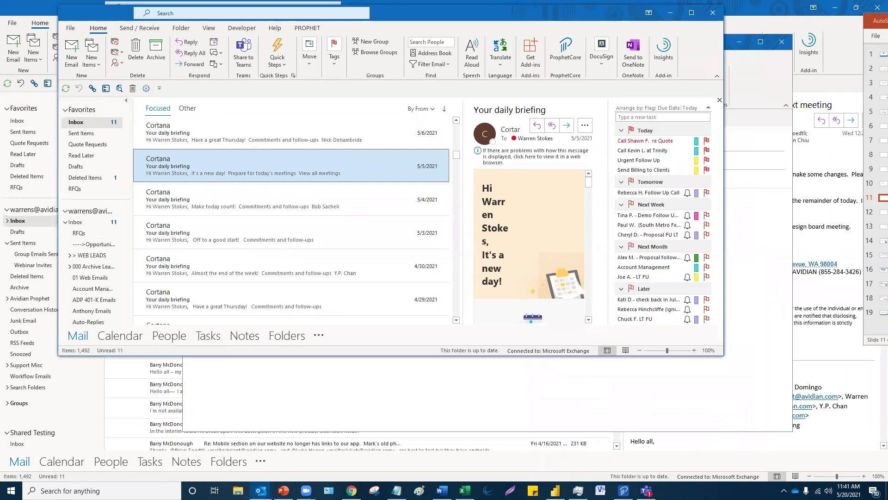
- Show the desktop, restore the smaller Outlook inbox window, and copy the 5/5/2021 Cortana "Your daily briefing" email onto the desktop
left_click(887, 495)
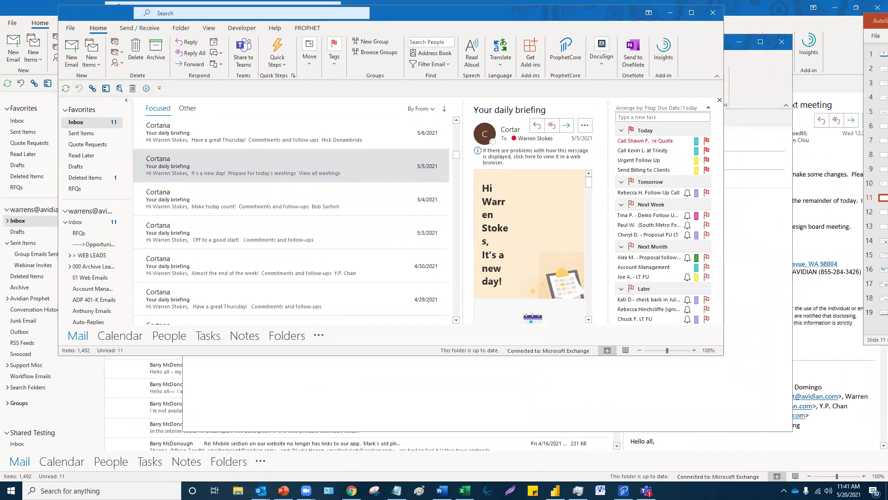
left_click(887, 495)
left_click(261, 490)
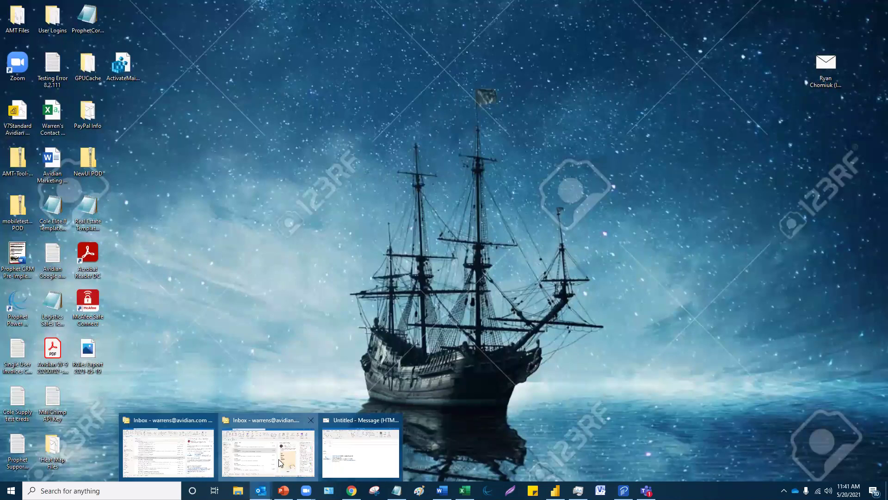
left_click(284, 463)
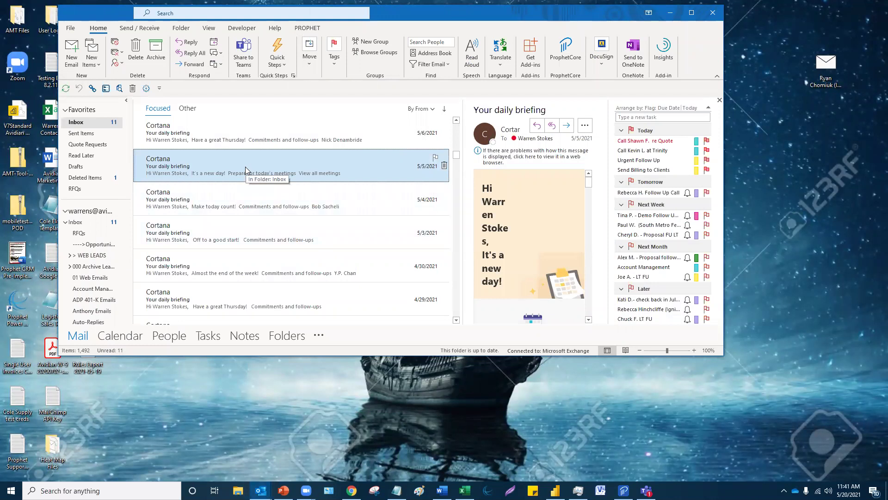
left_click_drag(245, 167, 525, 437)
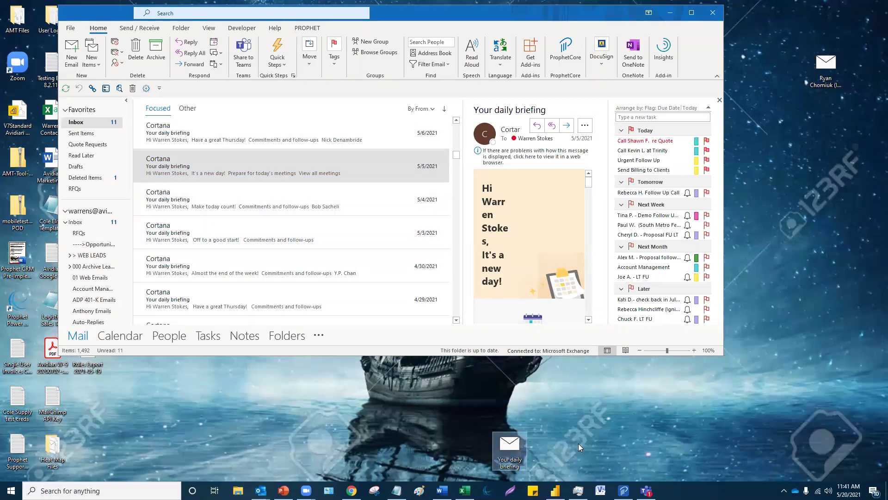
- Open the "Your daily briefing" copy from the desktop, look through its contents, and close it
double_click(514, 448)
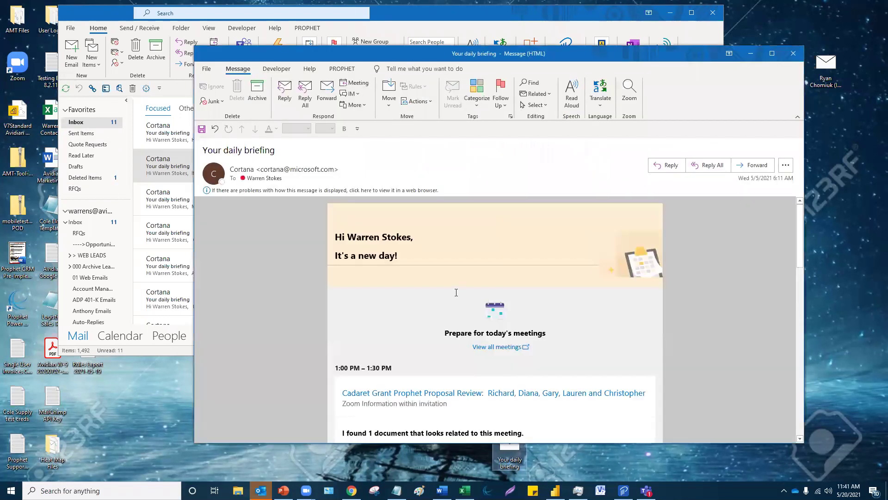
scroll(455, 294, "down", 3)
scroll(454, 291, "up", 3)
left_click(793, 55)
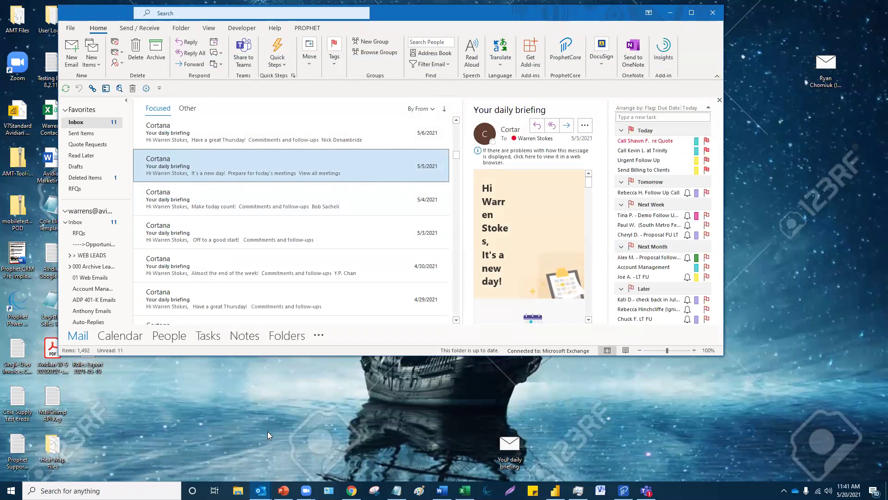
- Copy the Fishing appointment from the May 20, 2021 calendar onto the desktop, then open the copy to check it and close it
left_click(120, 336)
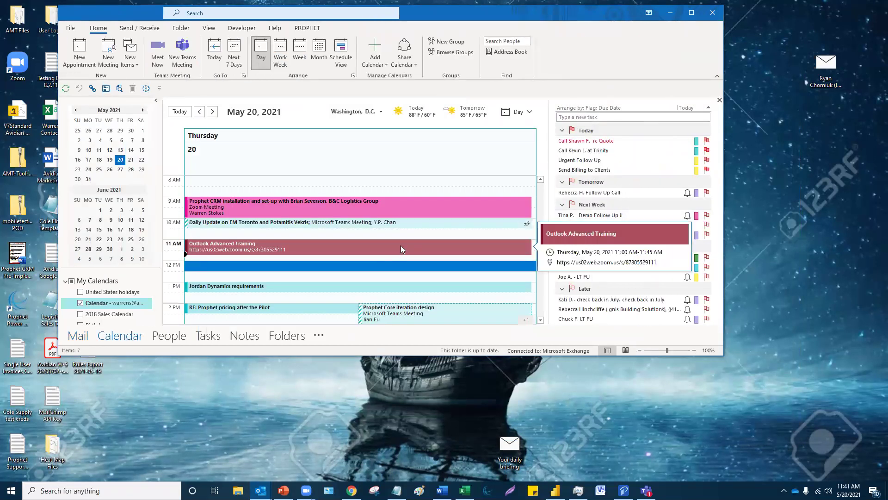
scroll(401, 246, "down", 3)
scroll(289, 236, "down", 3)
left_click_drag(294, 239, 798, 244)
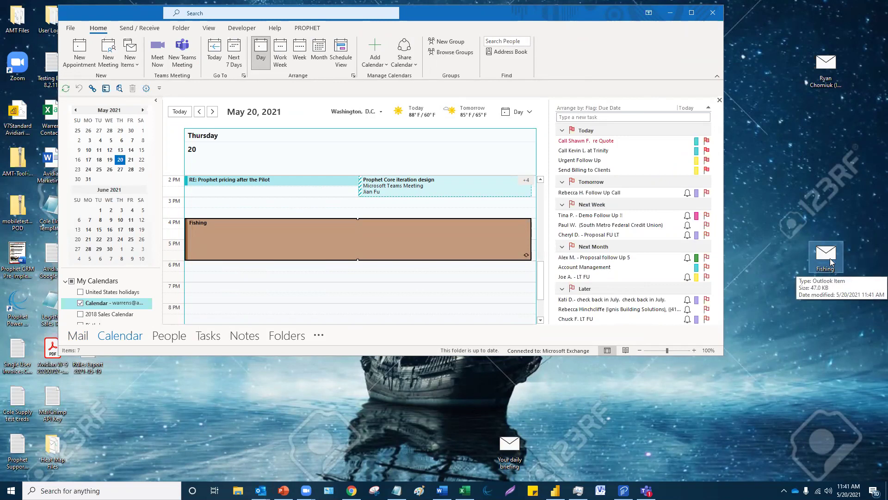
double_click(830, 259)
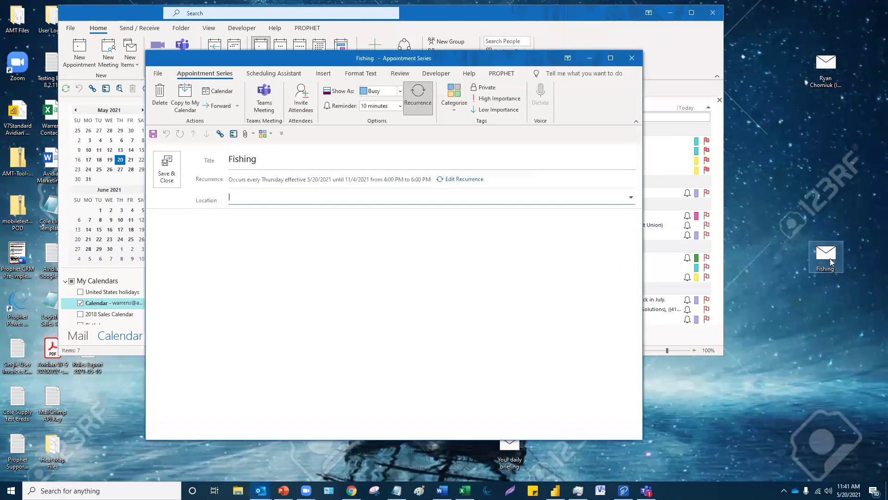
left_click(631, 60)
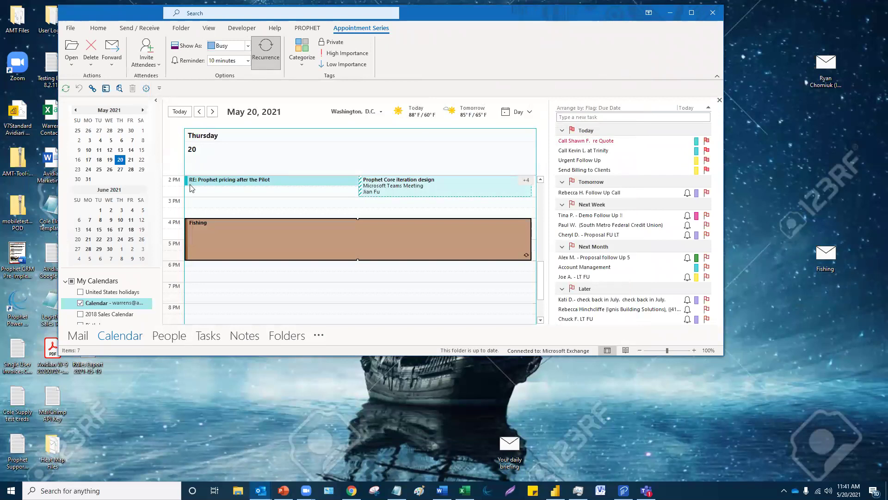
- Return to the inbox and copy the 5/5/2021 Cortana "Your daily briefing" email to the clipboard
left_click(83, 341)
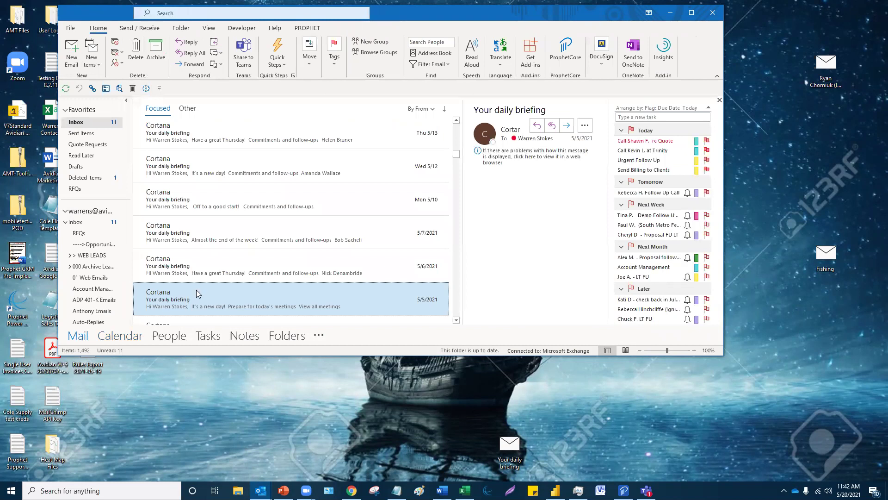
right_click(197, 296)
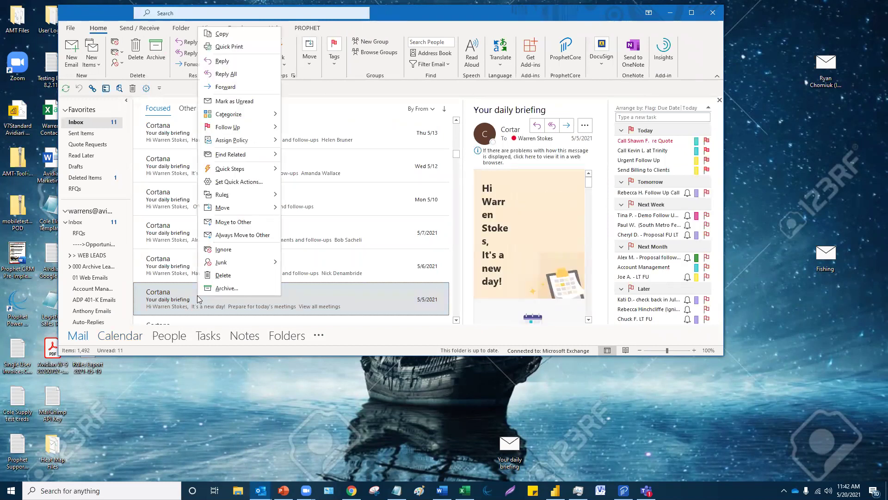
left_click(224, 38)
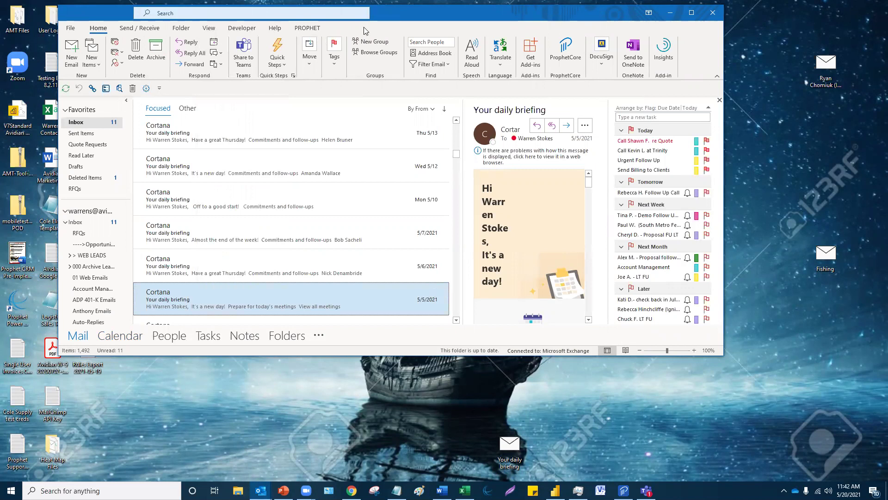
- Minimize the Outlook inbox window to clear the desktop
right_click(395, 399)
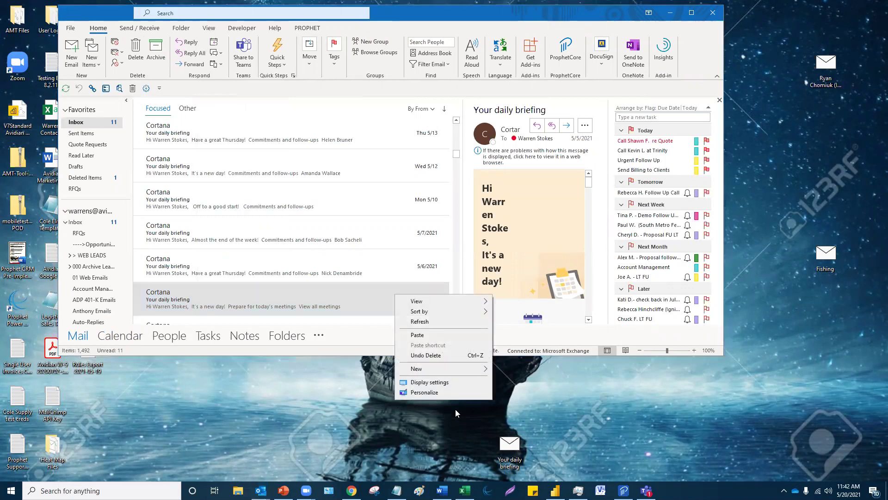
left_click(556, 404)
left_click(662, 19)
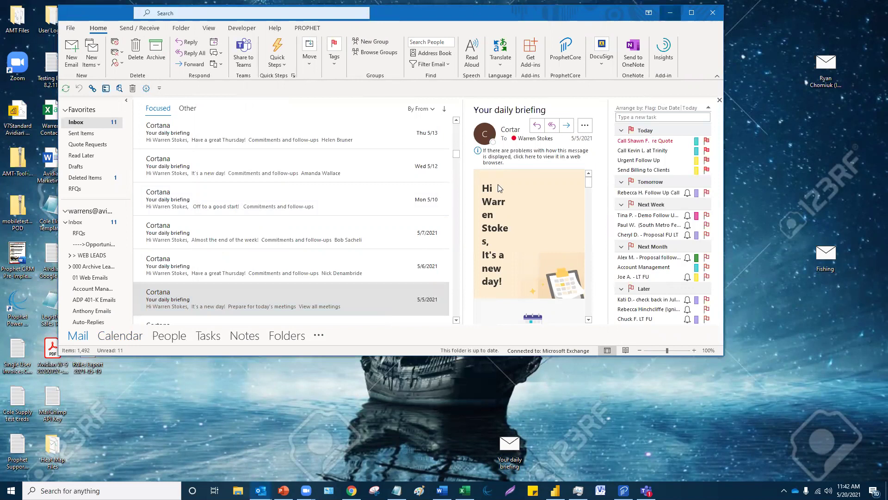
right_click(479, 206)
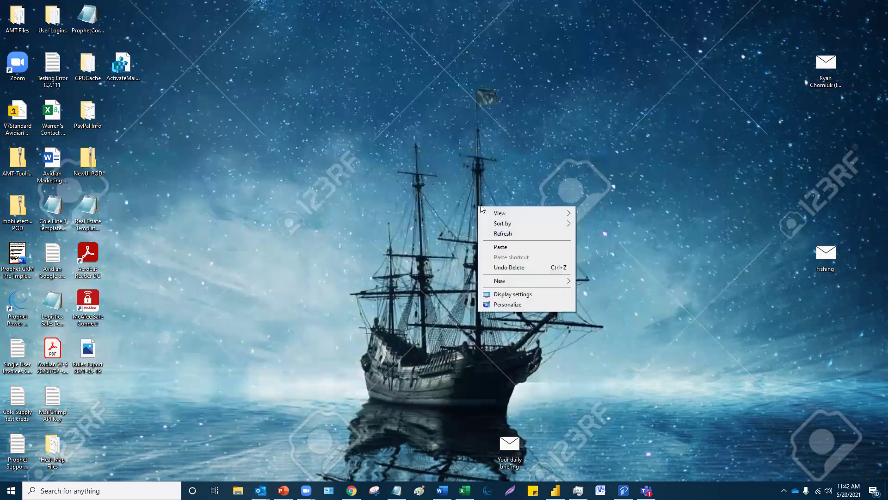
left_click(431, 213)
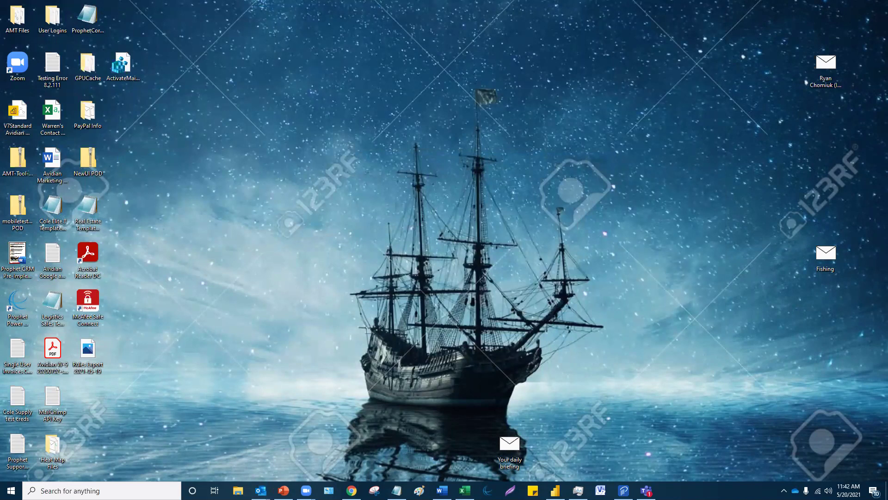
- Create a new folder named "Fishing" inside Documents in File Explorer
left_click(238, 490)
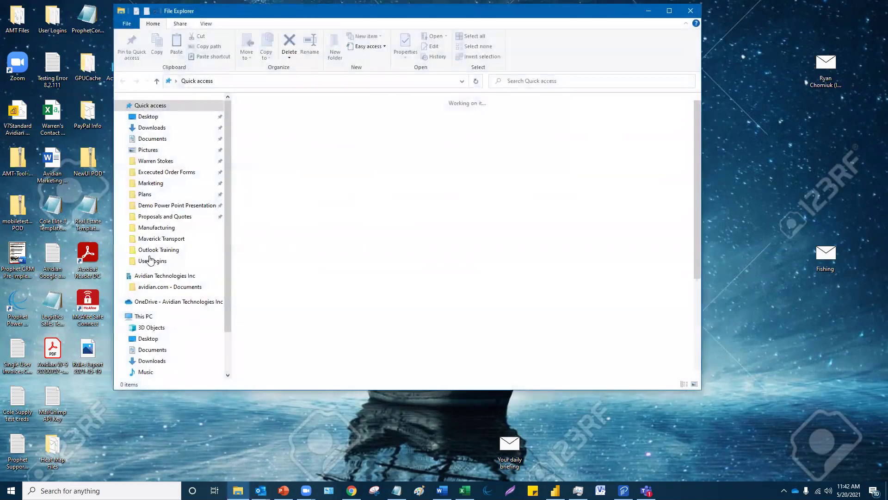
left_click(167, 141)
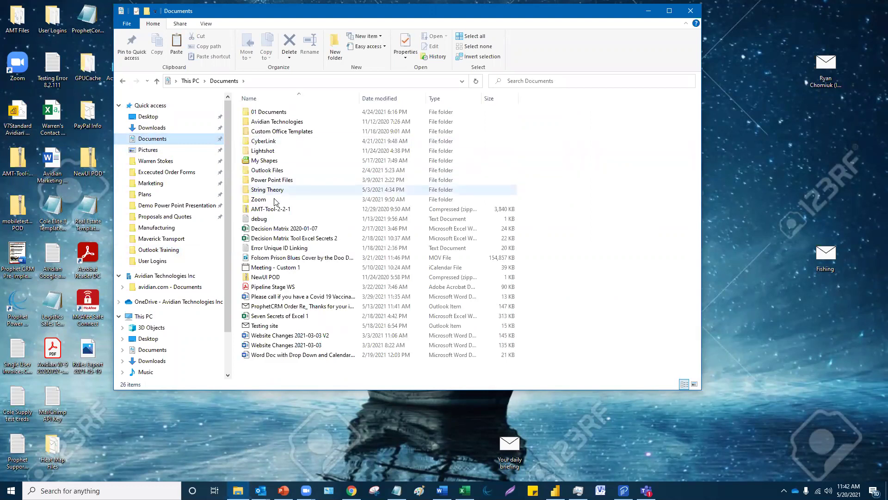
left_click(335, 49)
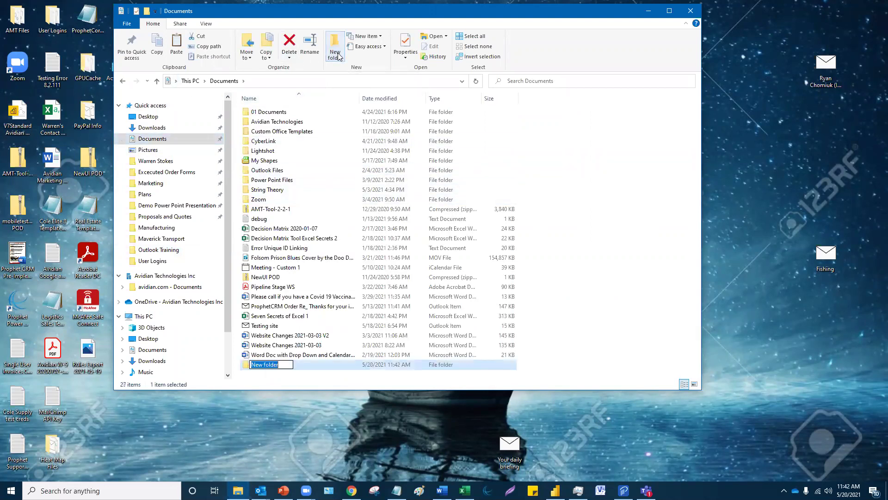
type("Fishing")
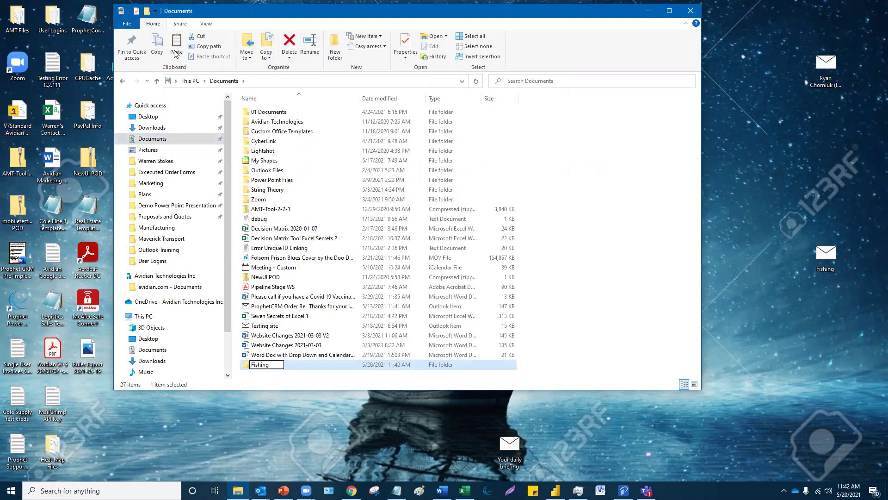
left_click(248, 364)
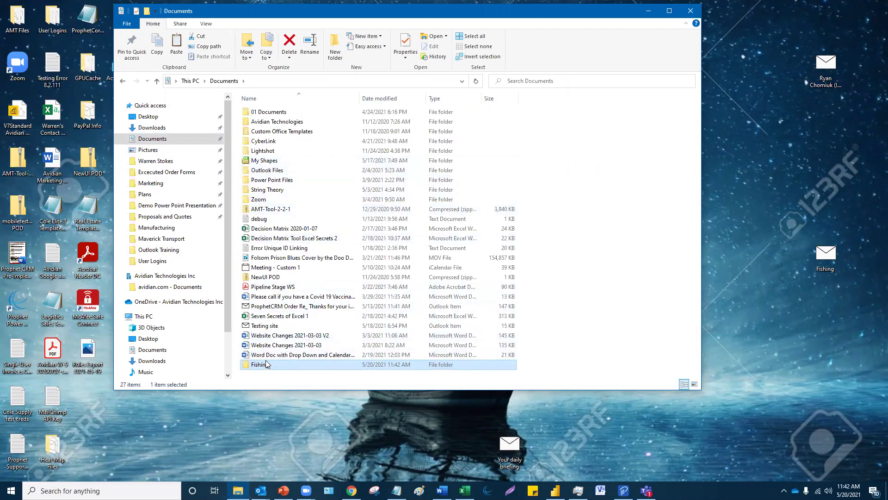
- Open the Fishing folder and paste the copied email into it
double_click(266, 366)
right_click(295, 227)
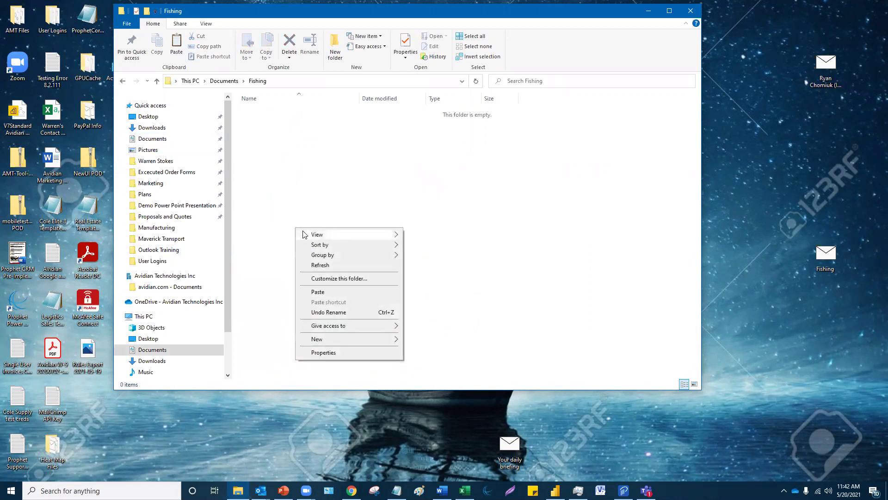
left_click(318, 292)
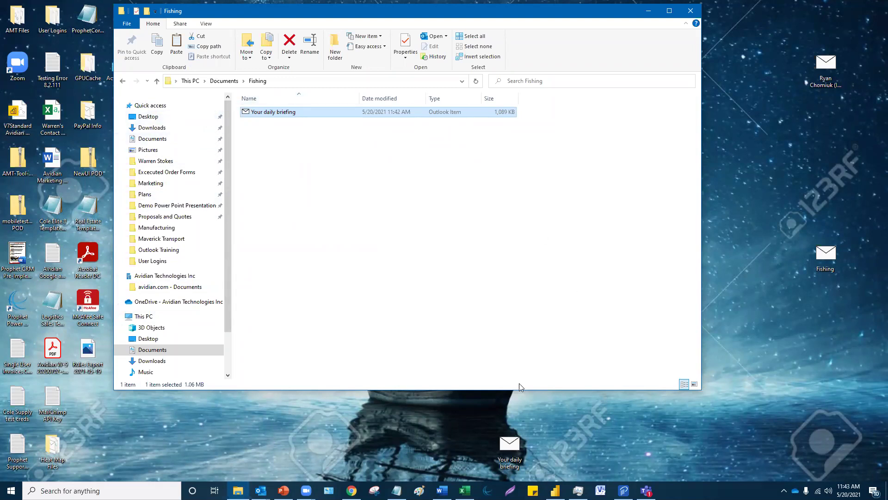
- Advance the PowerPoint presentation to slide 12 and close the File Explorer window
left_click_drag(887, 23, 887, 21)
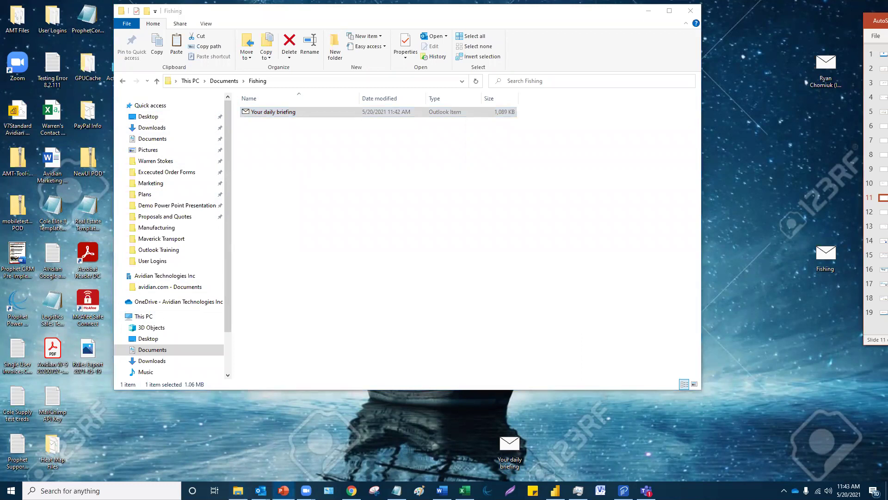
key("Down")
left_click(691, 11)
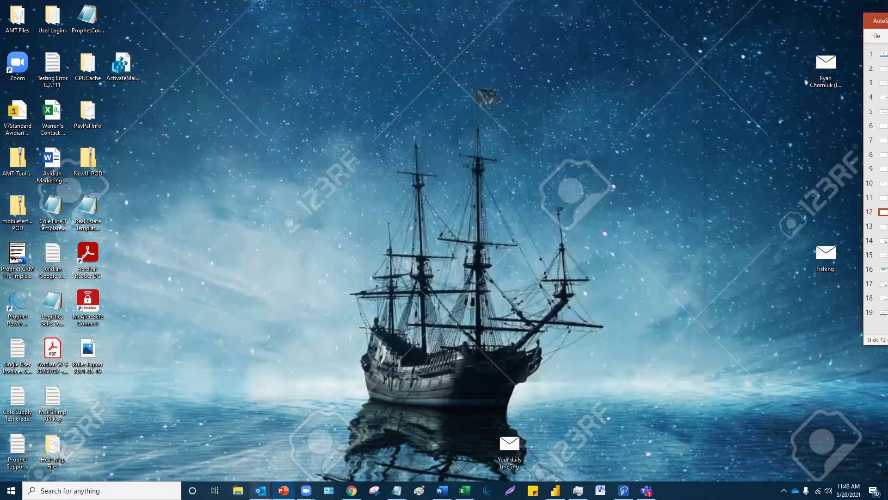
- Switch to the maximized Outlook inbox window and start a new blank email
mouse_move(261, 489)
left_click(157, 454)
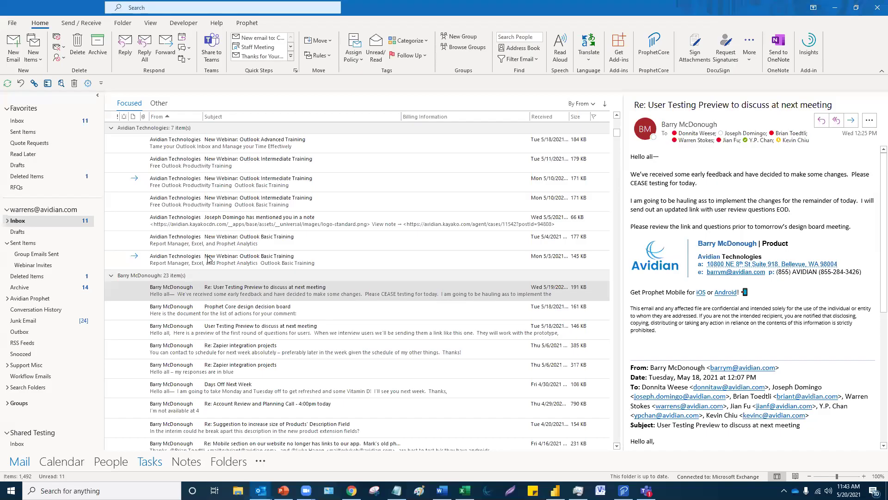
left_click(208, 259)
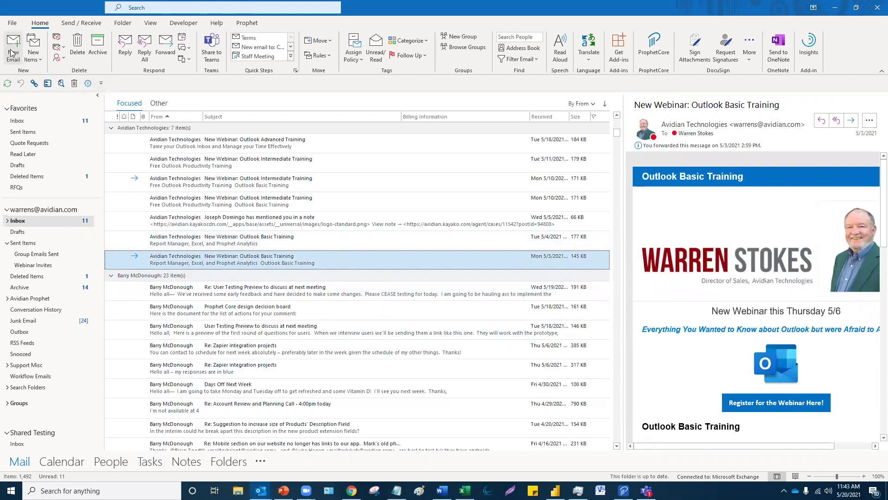
left_click(243, 210)
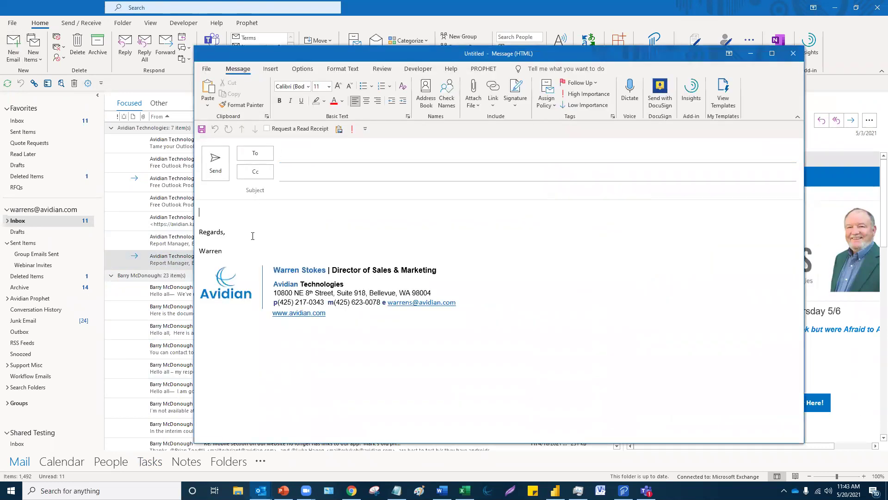
left_click(269, 69)
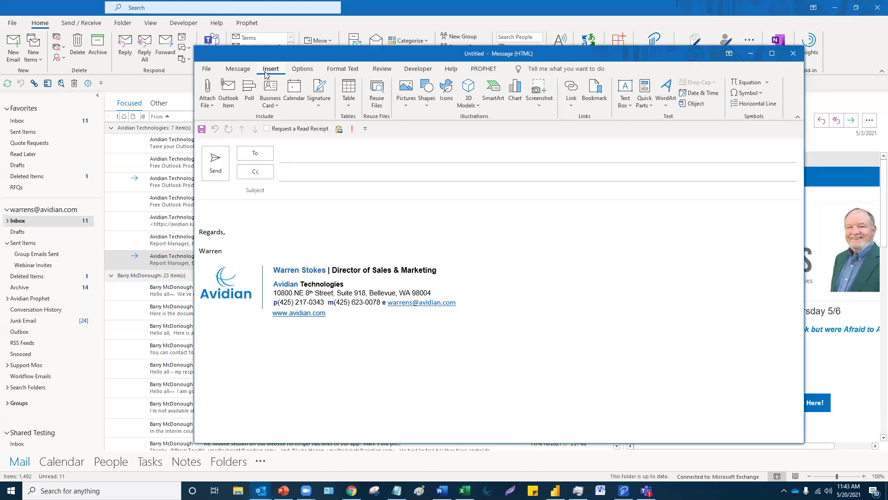
left_click(693, 103)
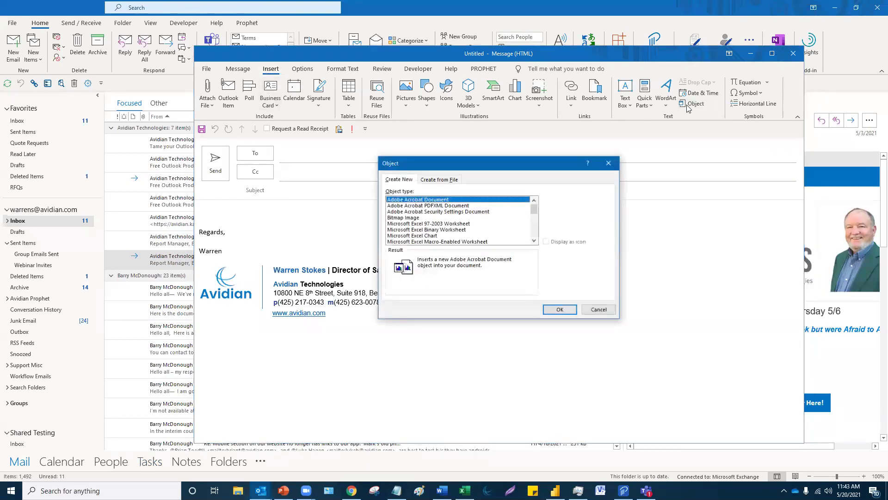
left_click(424, 236)
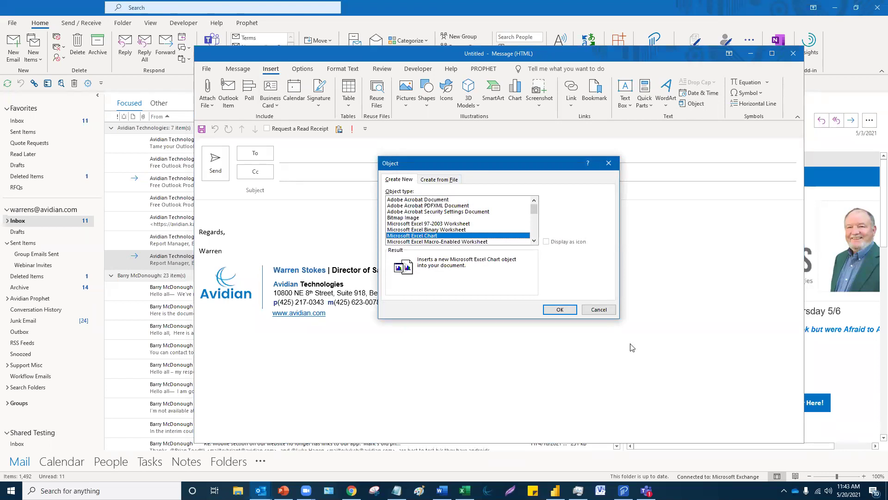
left_click(599, 309)
- Insert a new Microsoft Excel Chart object into the email body and show its Sheet1 data
left_click(271, 69)
left_click(695, 107)
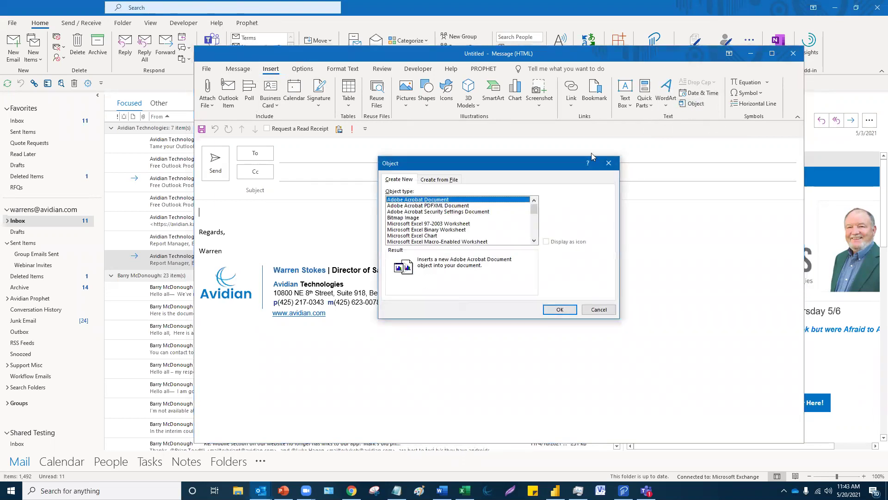
left_click(432, 236)
left_click(558, 307)
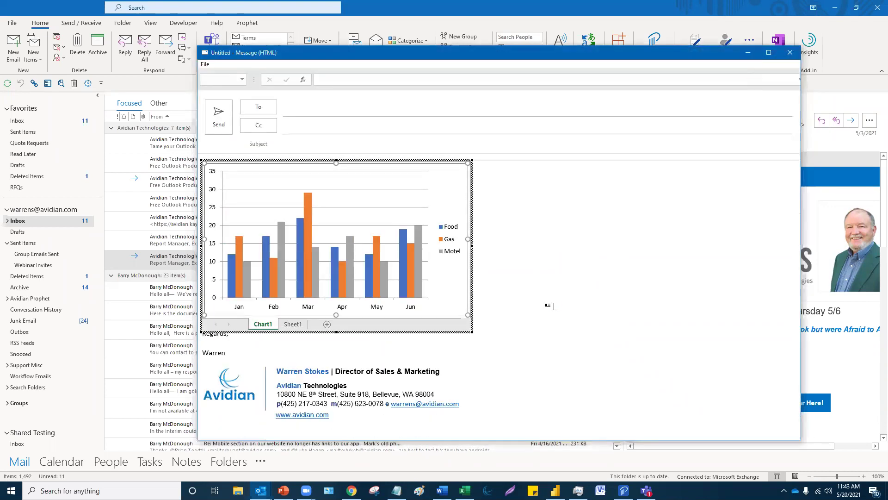
left_click(293, 324)
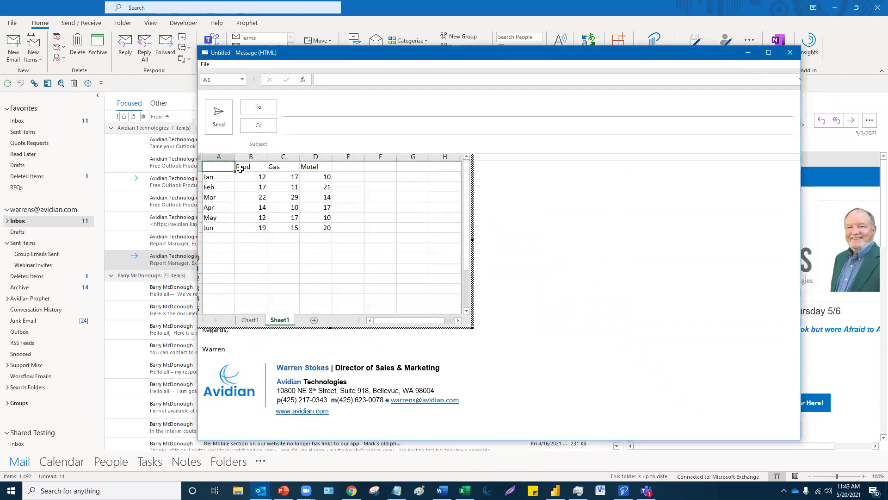
- Change the Motel column heading to Entertainment in the embedded chart's data, show Chart1, and finish editing the chart in the email
left_click(317, 166)
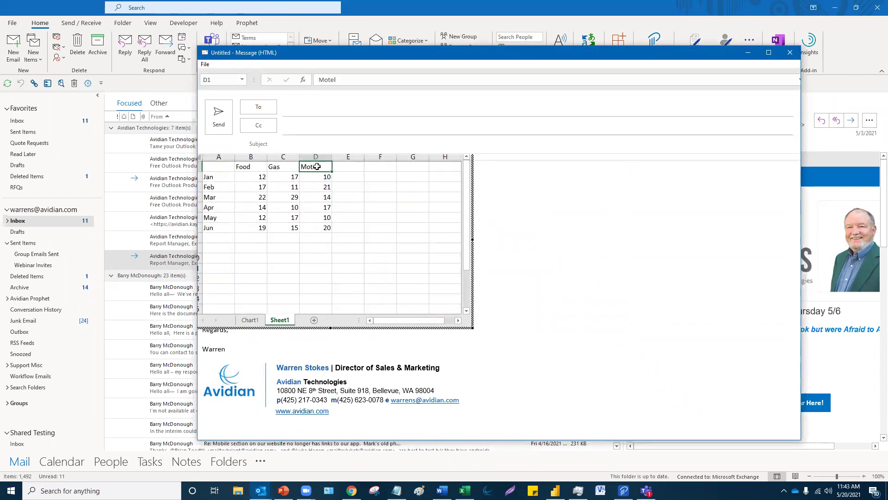
type("Entertainment")
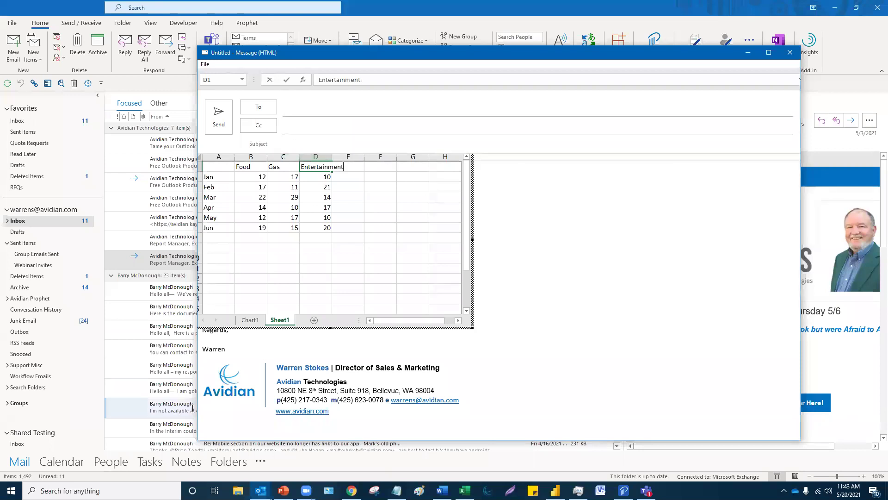
left_click(253, 320)
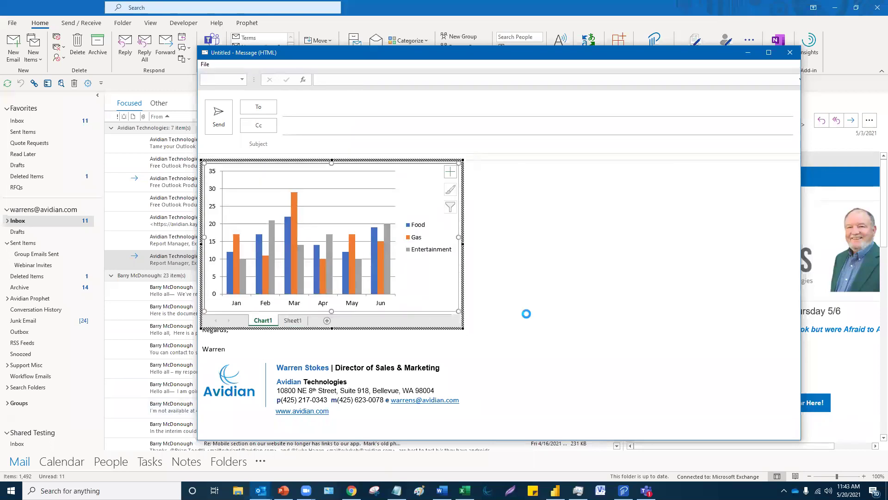
left_click(526, 315)
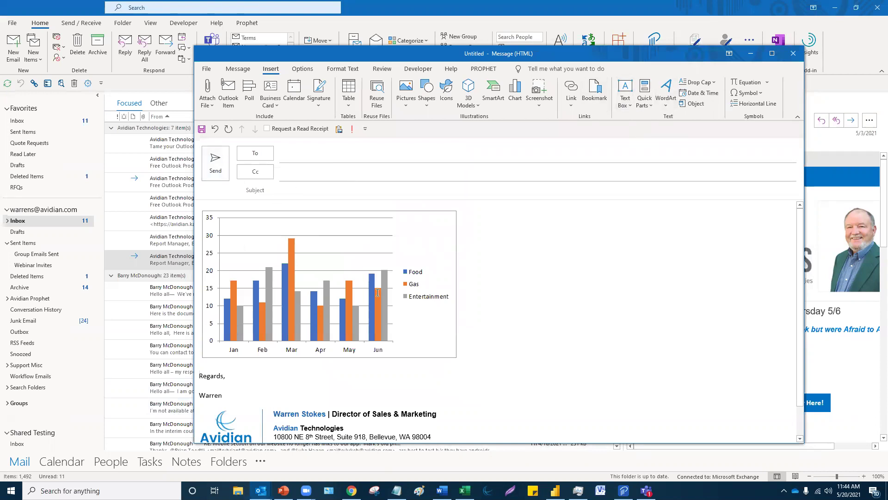
- Undo the chart insertion and review the list of object types that can be inserted into the email
left_click(215, 129)
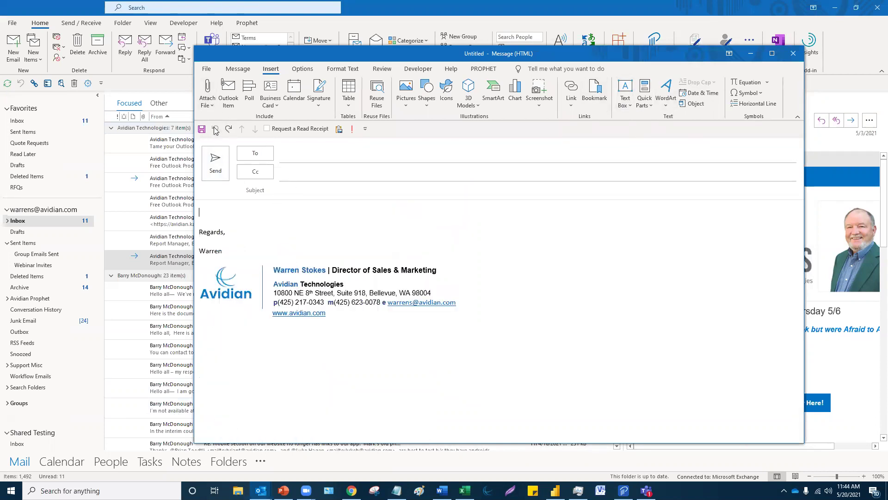
left_click(697, 106)
scroll(490, 217, "down", 2)
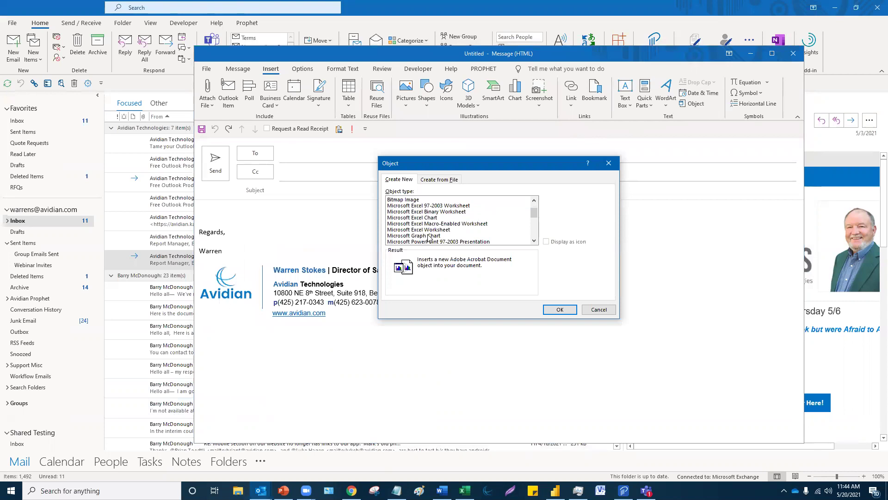
scroll(433, 246, "up", 1)
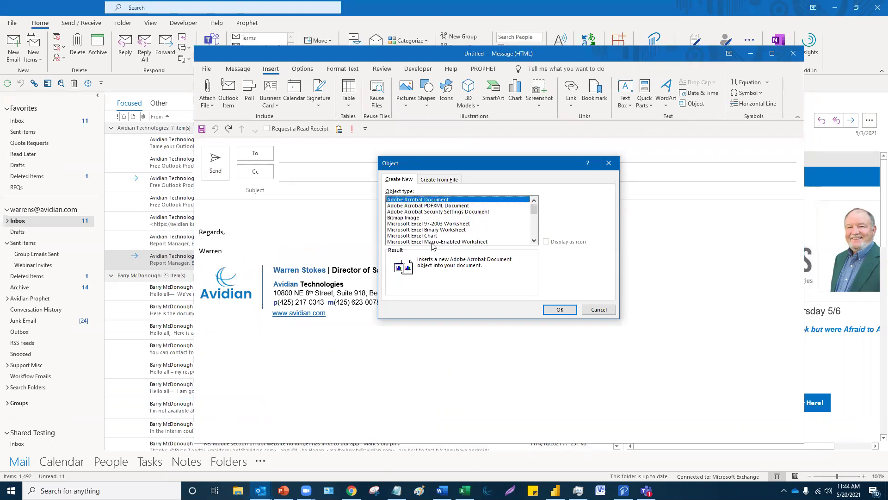
left_click(586, 309)
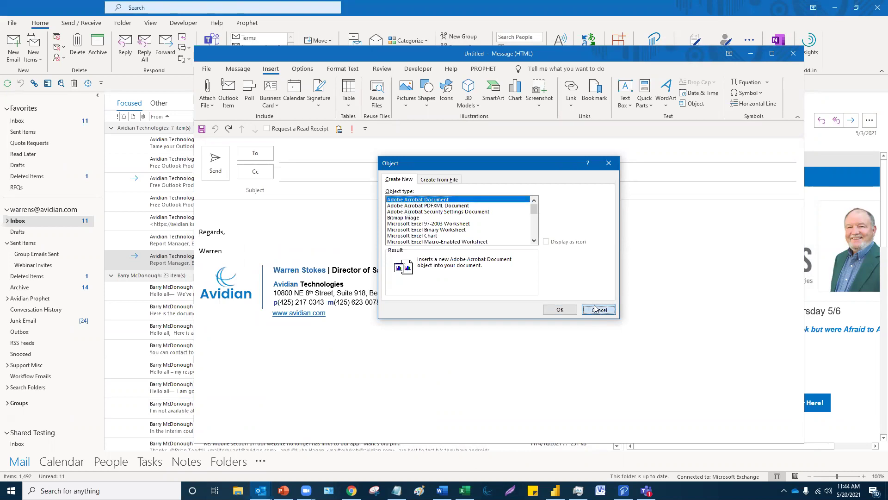
- Discard the draft email without saving and open the 5/3/2021 "New Webinar: Outlook Basic Training" message in its own window
left_click(791, 54)
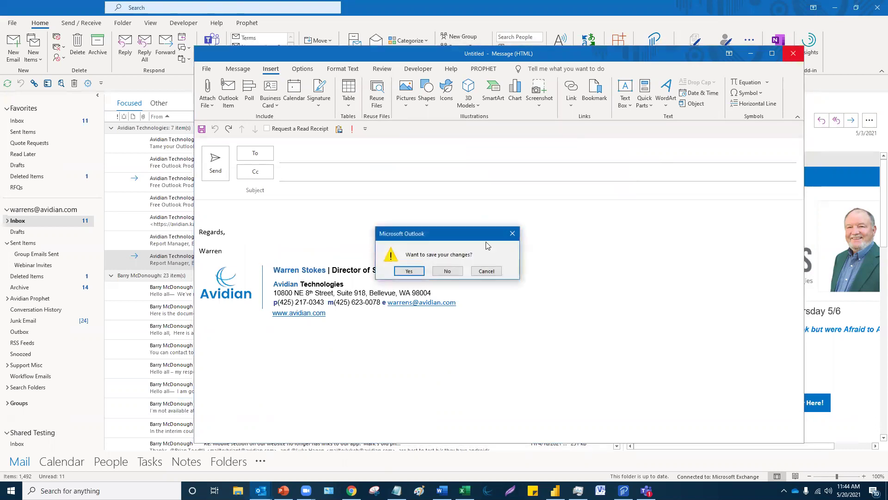
left_click(446, 272)
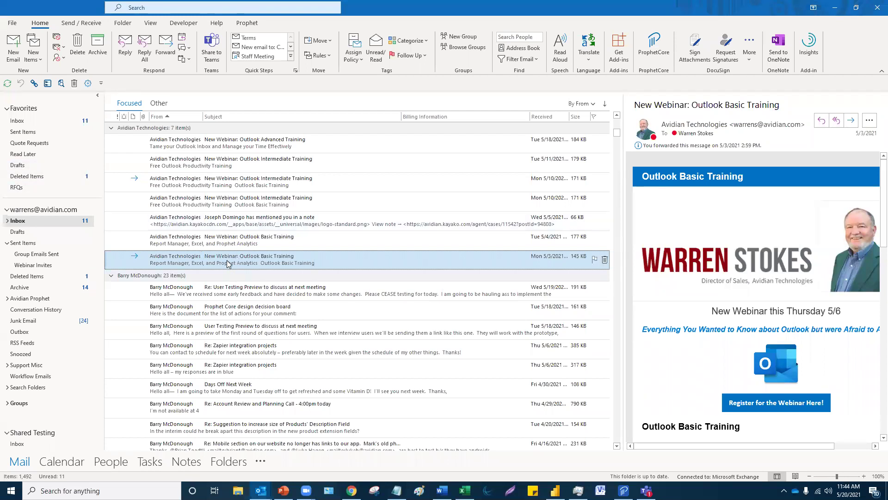
scroll(227, 264, "down", 2)
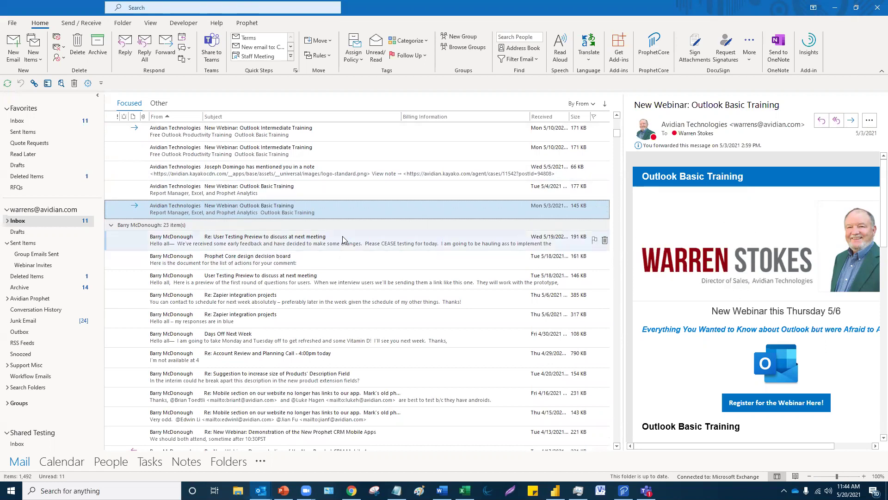
double_click(302, 213)
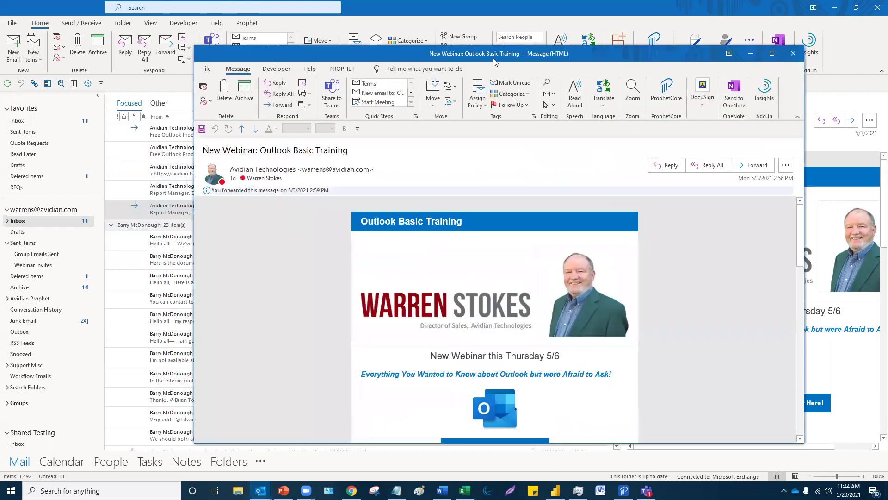
left_click_drag(446, 53, 414, 19)
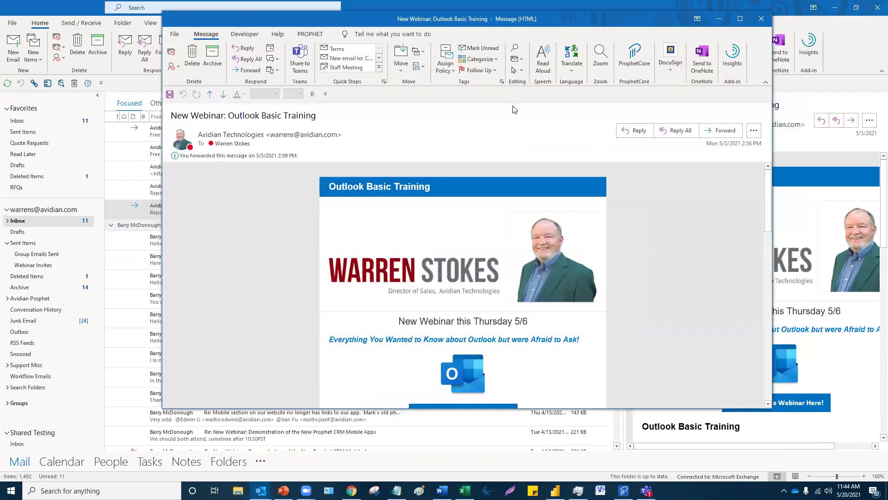
- Make the received message editable and add the line "Hello I am training on Outlook" above the Outlook Basic Training banner
left_click(424, 68)
left_click(424, 70)
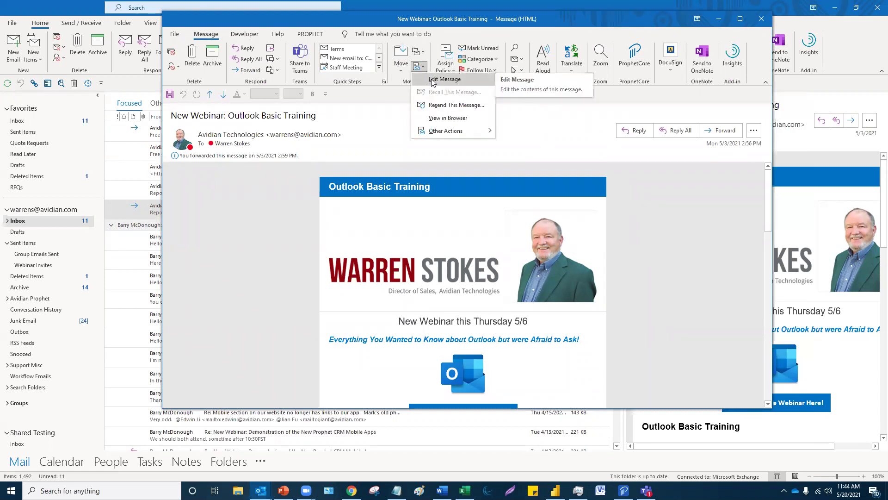
left_click(433, 80)
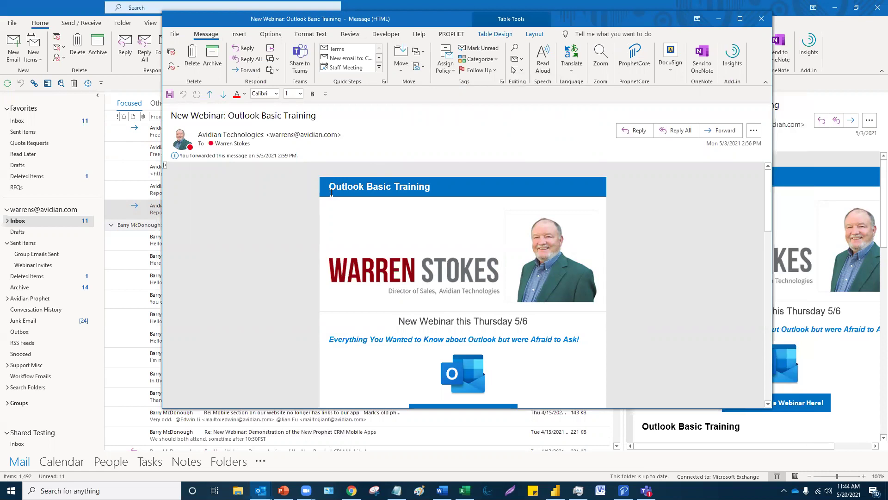
left_click(332, 190)
key("Return")
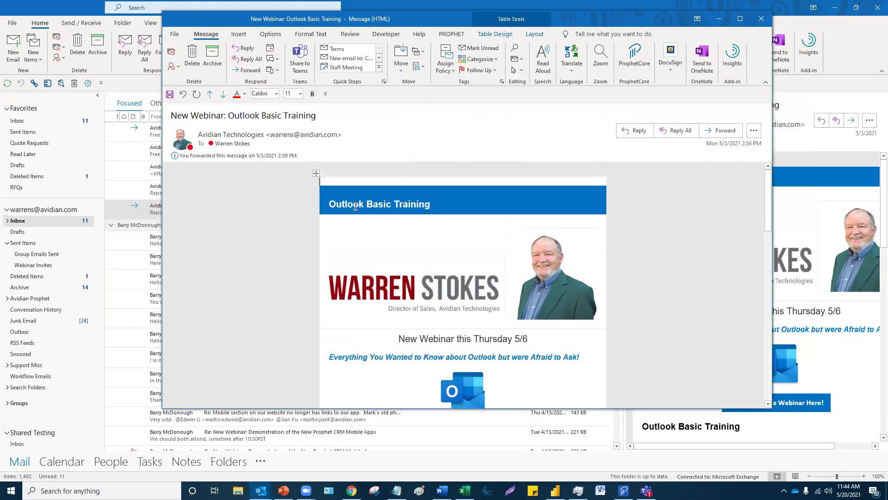
type("Hello I am training on OUtlook")
- Format the added line as red, bold, 20 pt text, and save and close the edited message
left_click_drag(412, 183, 317, 182)
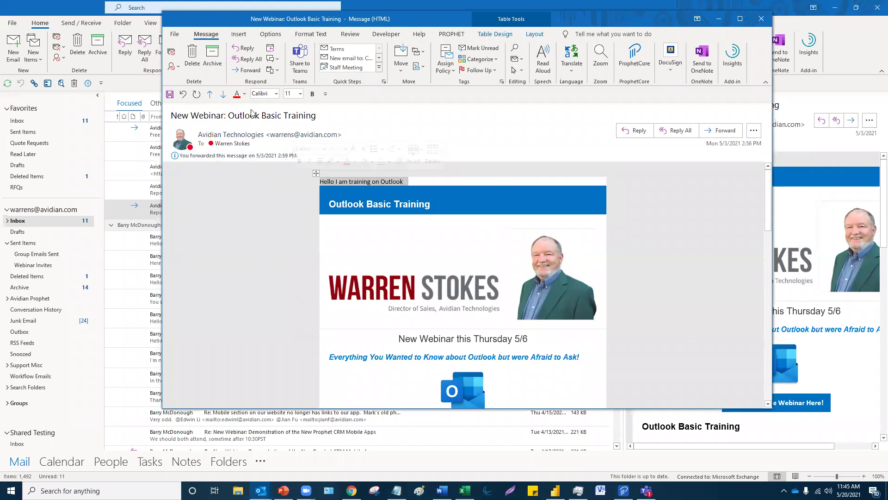
left_click(238, 96)
left_click(237, 36)
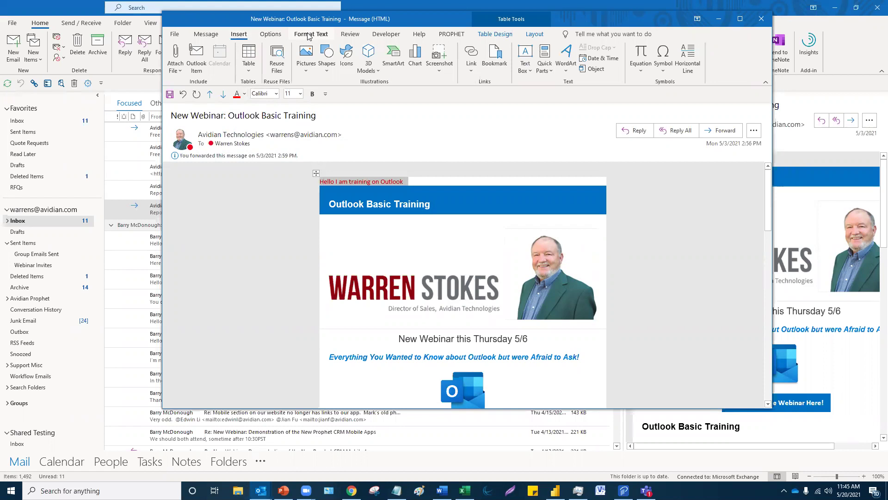
left_click(323, 36)
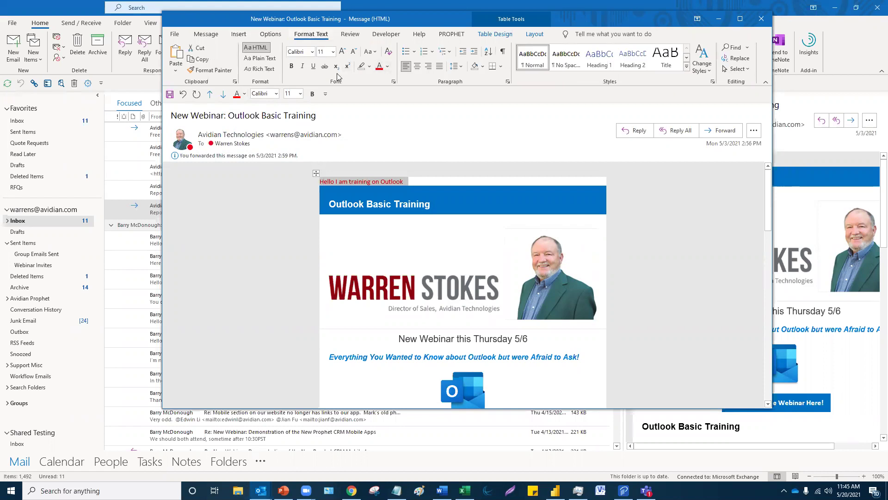
left_click(333, 52)
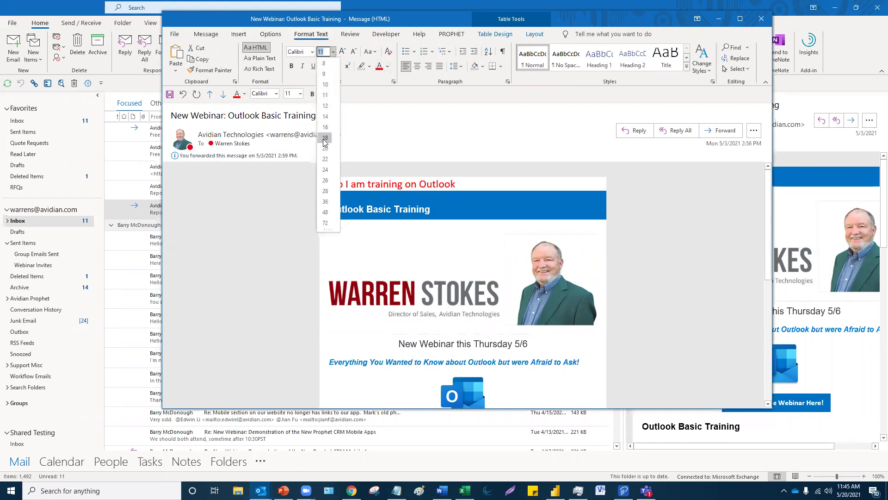
left_click(325, 149)
left_click(313, 93)
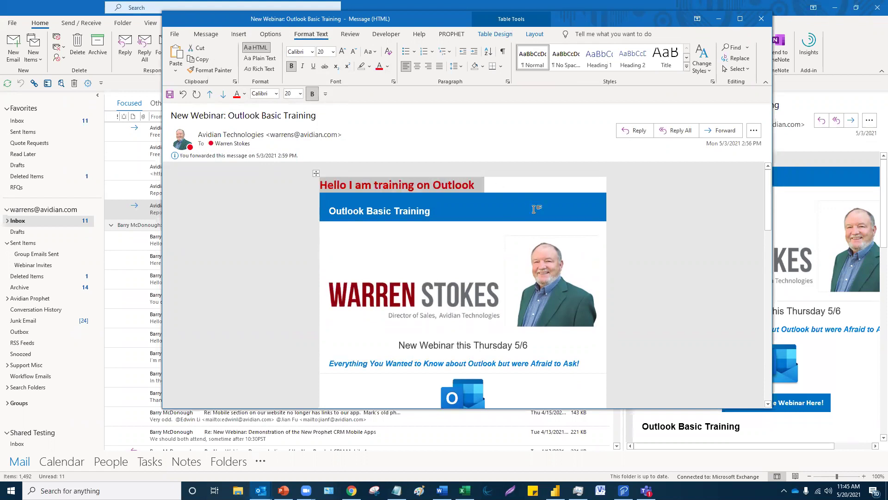
left_click(517, 185)
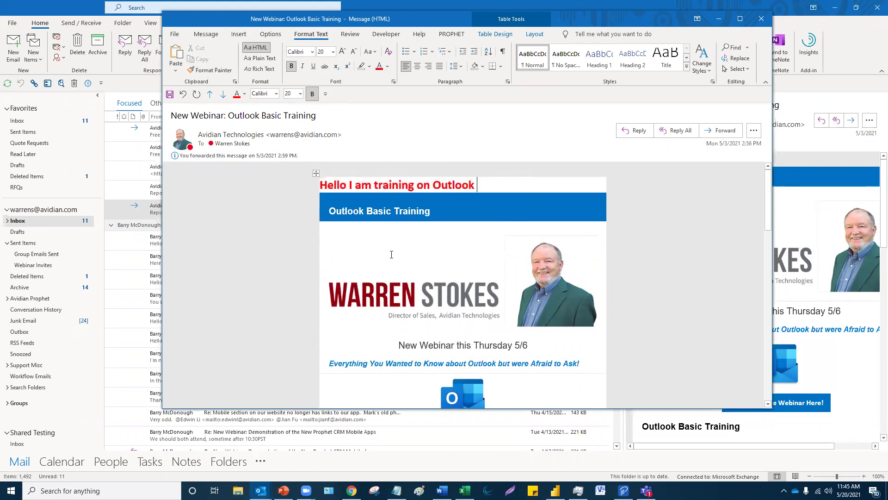
left_click(170, 94)
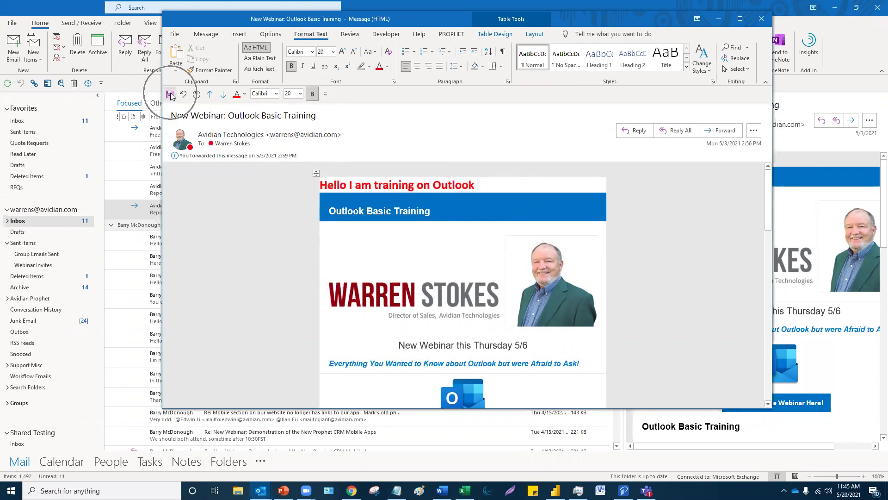
left_click(761, 19)
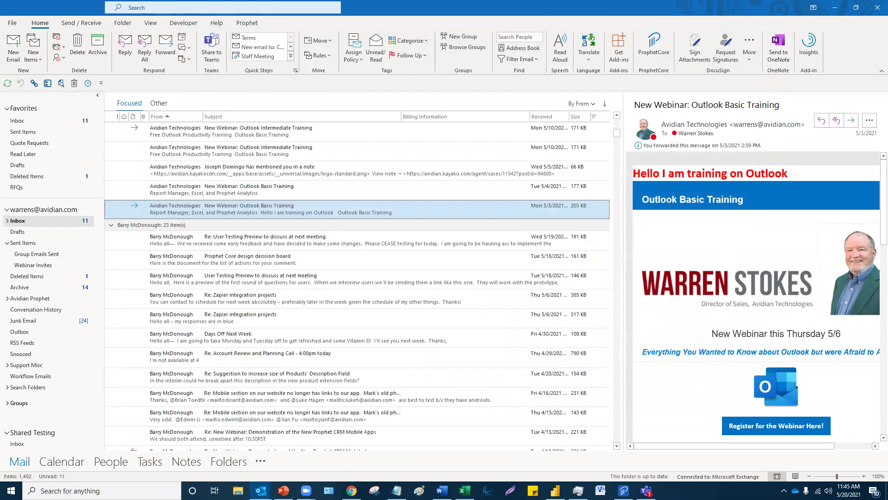
- Switch to PowerPoint and advance the presentation by two slides
key("alt+Tab")
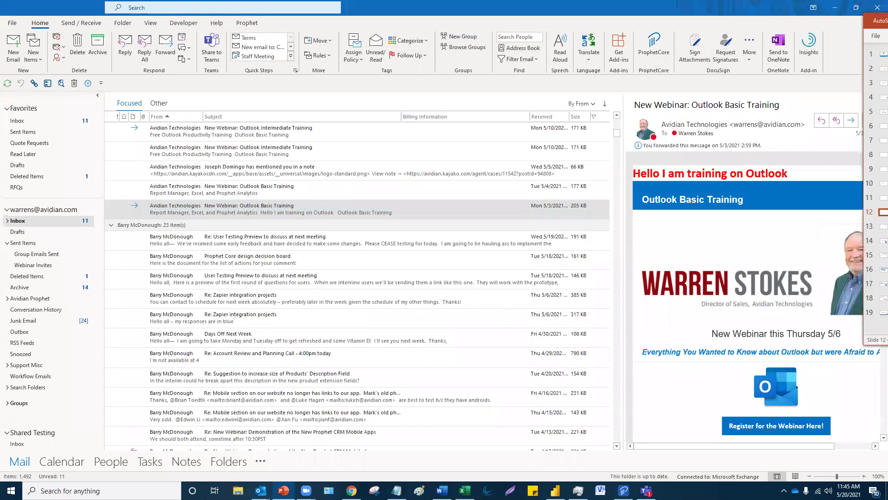
key("Down")
key("Down")
- Switch to Outlook's People view and look through the contacts list
left_click(111, 467)
left_click(111, 465)
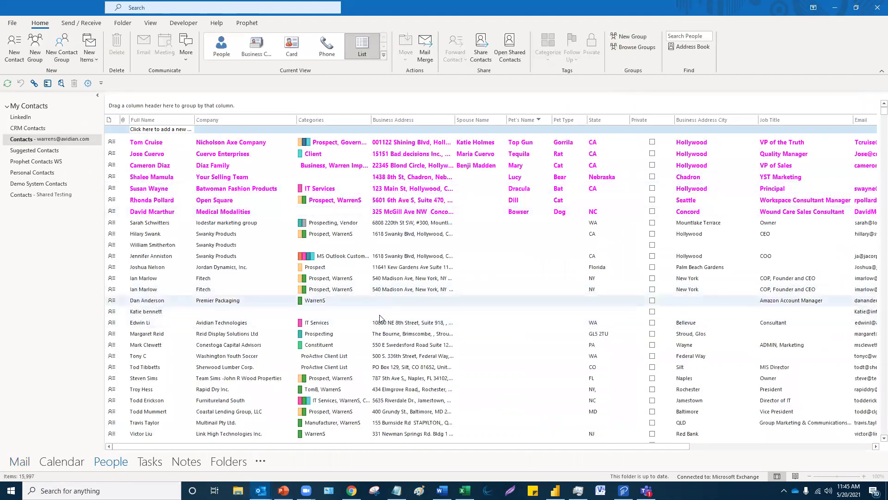
scroll(380, 319, "down", 2)
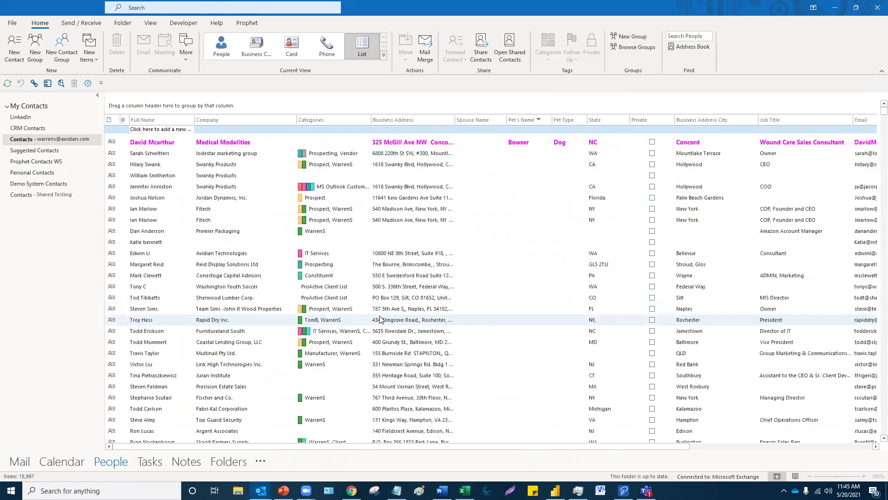
scroll(379, 318, "up", 2)
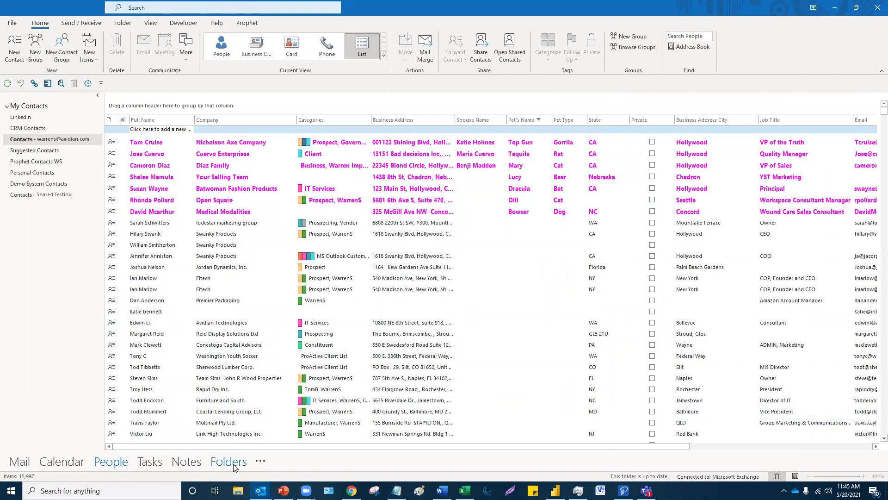
- Show the full folder list and expand Public Folders and All Public Folders
left_click(261, 461)
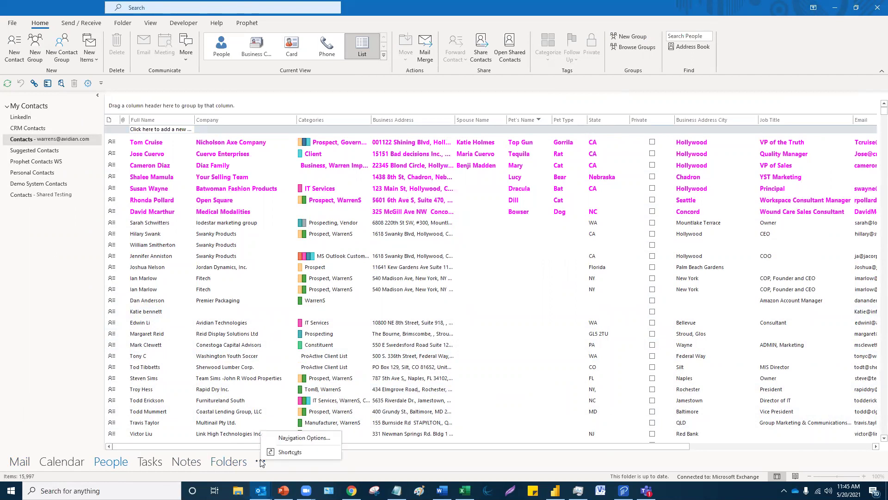
left_click(244, 464)
left_click(242, 462)
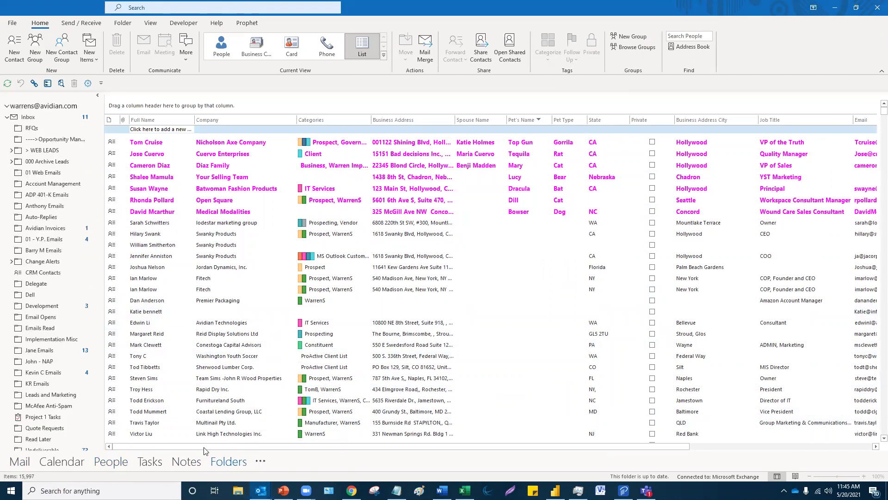
scroll(135, 417, "down", 3)
scroll(55, 423, "down", 1)
scroll(46, 426, "down", 10)
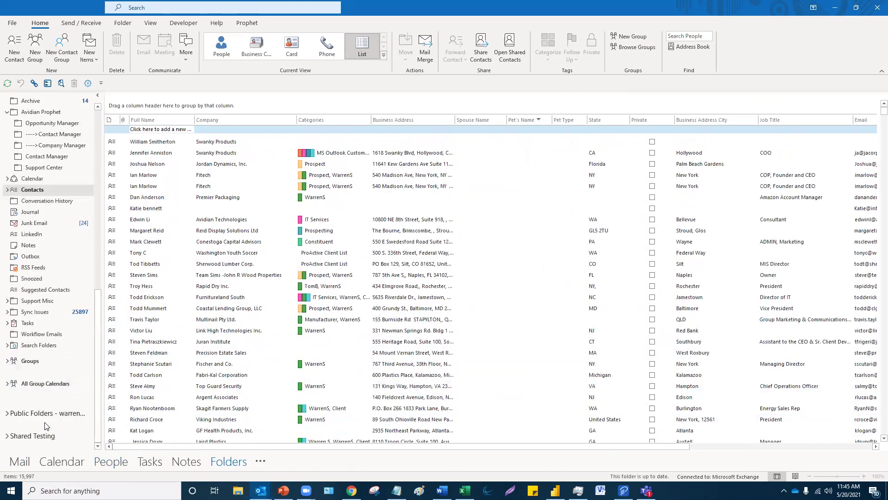
left_click(7, 413)
scroll(51, 432, "down", 1)
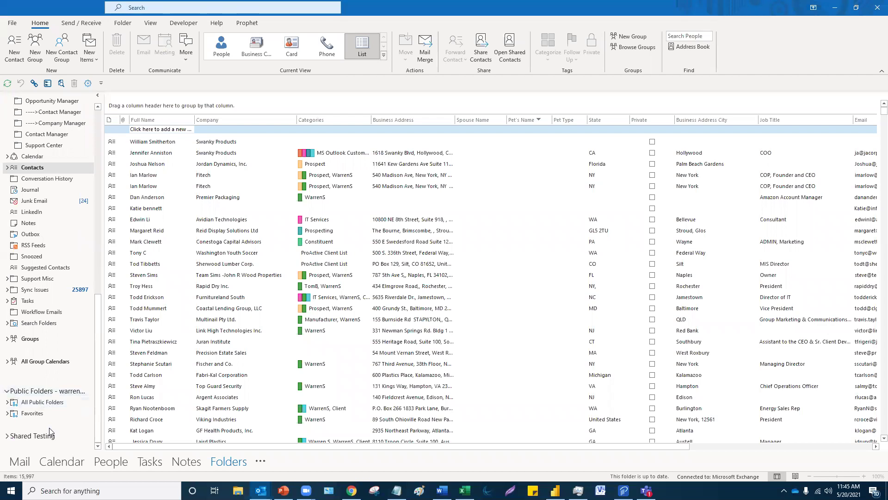
left_click(7, 403)
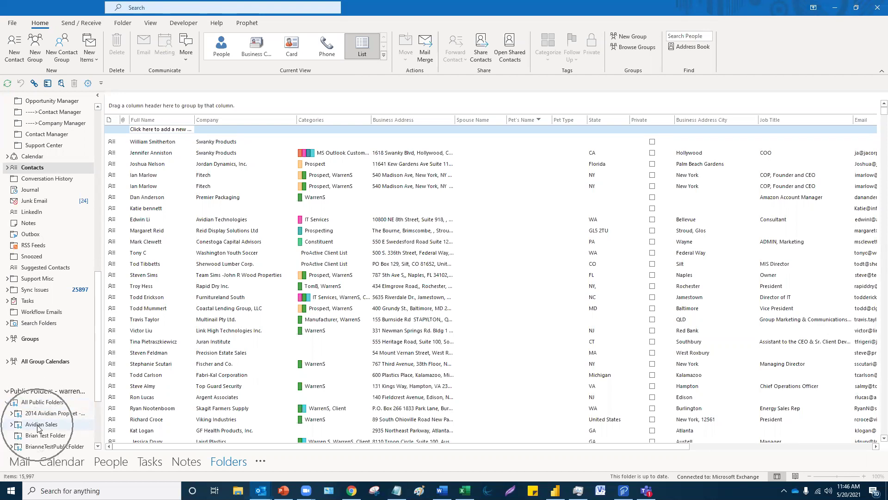
- Open the Sales Leads folder under All Public Folders
scroll(38, 429, "down", 3)
scroll(36, 429, "down", 2)
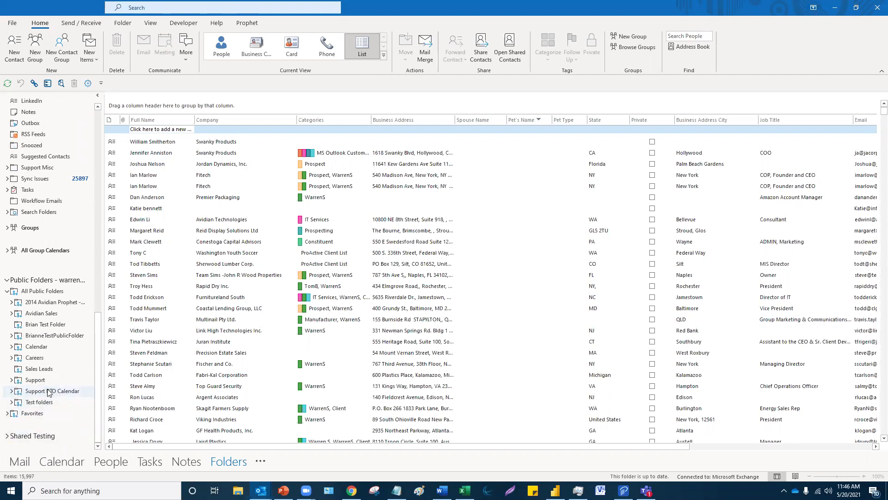
left_click(48, 370)
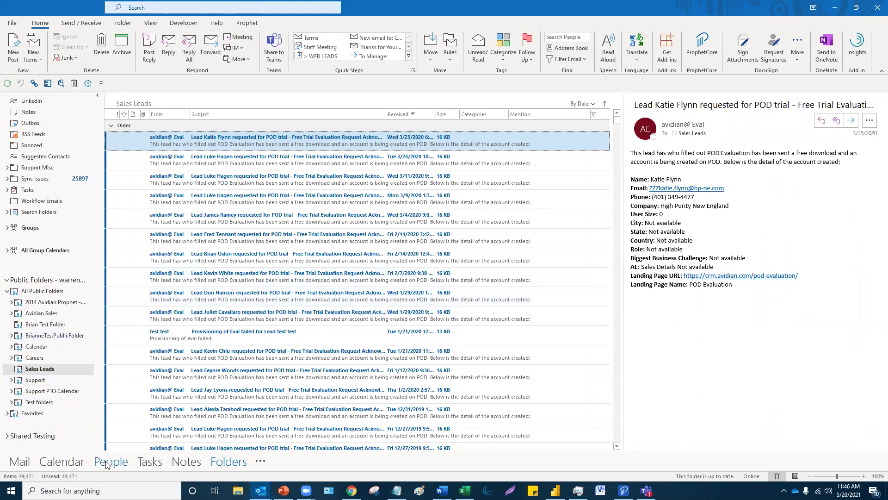
- Switch to the People view to show the contacts list
mouse_move(111, 465)
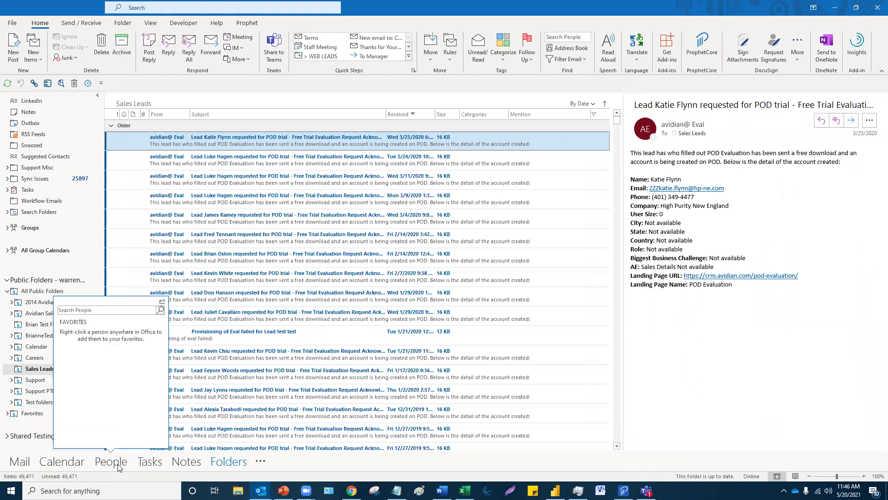
left_click(119, 464)
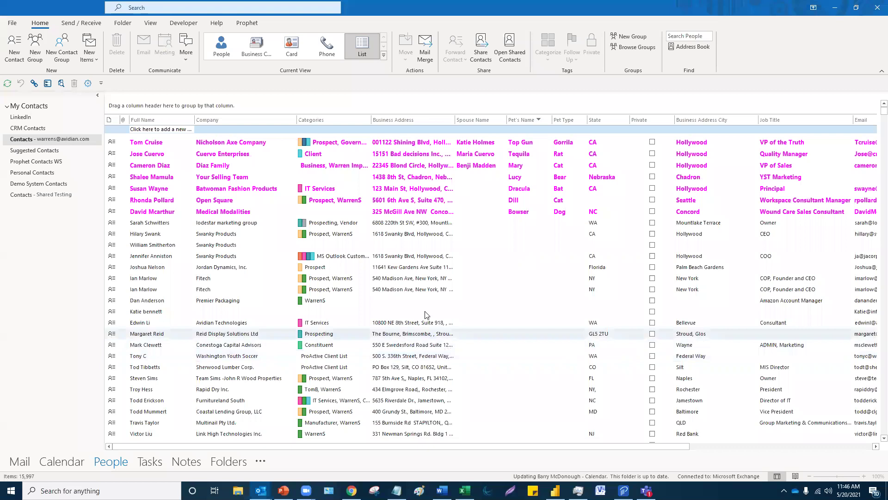
- Return to Mail and open Contact Manager inside the Avidian Prophet folder
left_click(18, 462)
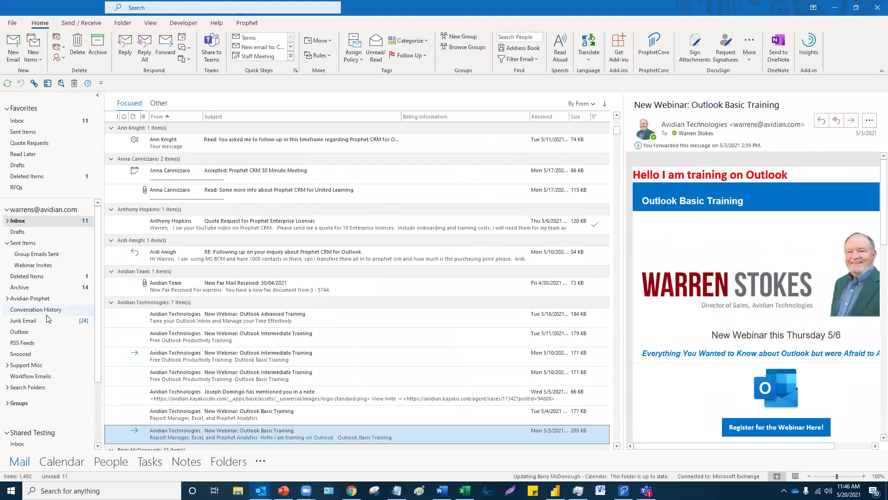
left_click(7, 299)
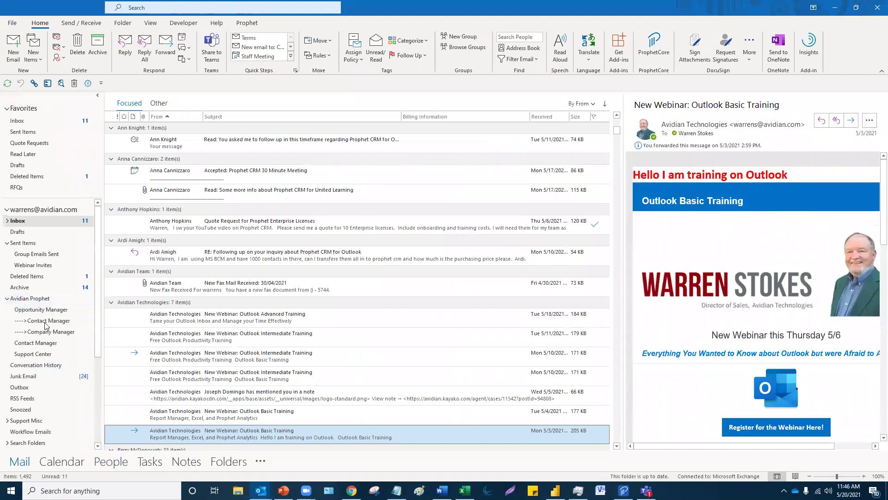
left_click(50, 344)
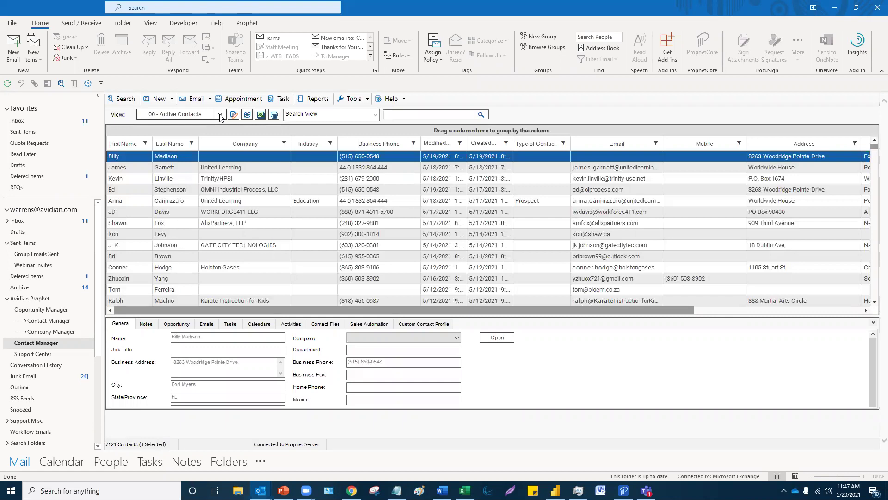
- Apply the saved view 08 - Hollywood Contacts and look over its contact list
left_click(220, 115)
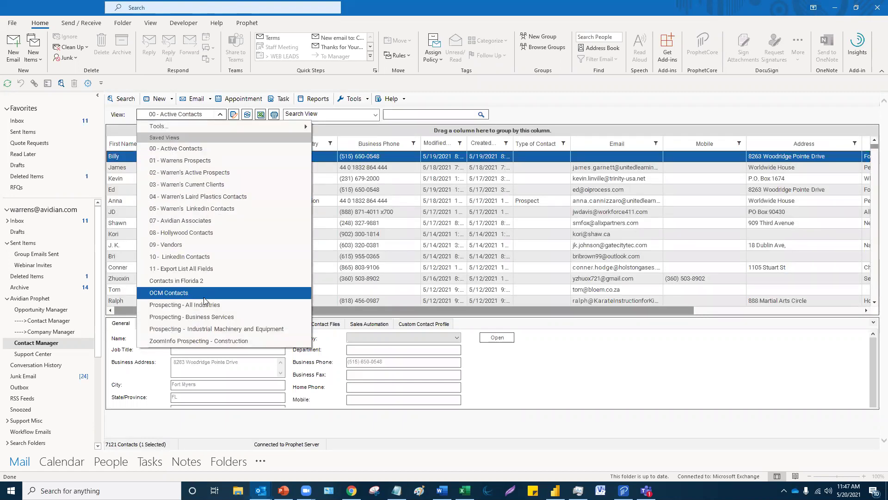
left_click(201, 234)
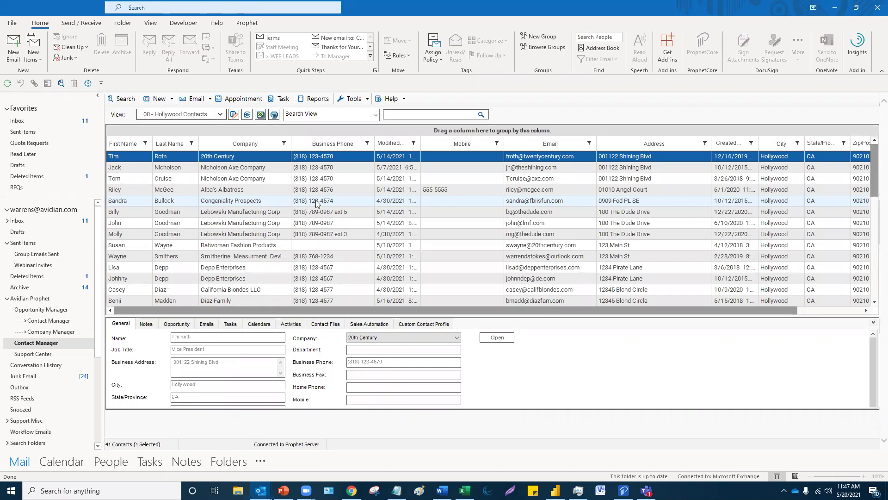
scroll(359, 177, "down", 1)
scroll(359, 177, "up", 1)
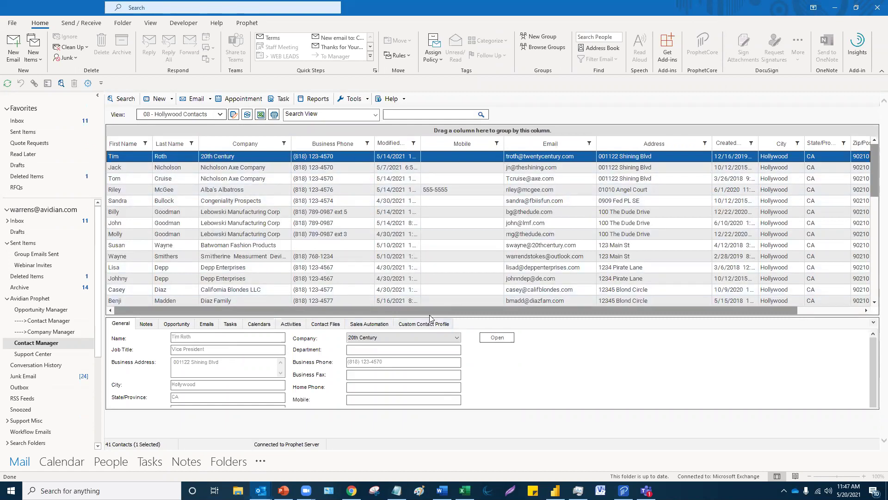
- Enlarge the contact details area and show the Custom Contact Profile of the third contact, at Nicholson Axe Company
left_click_drag(429, 318, 432, 256)
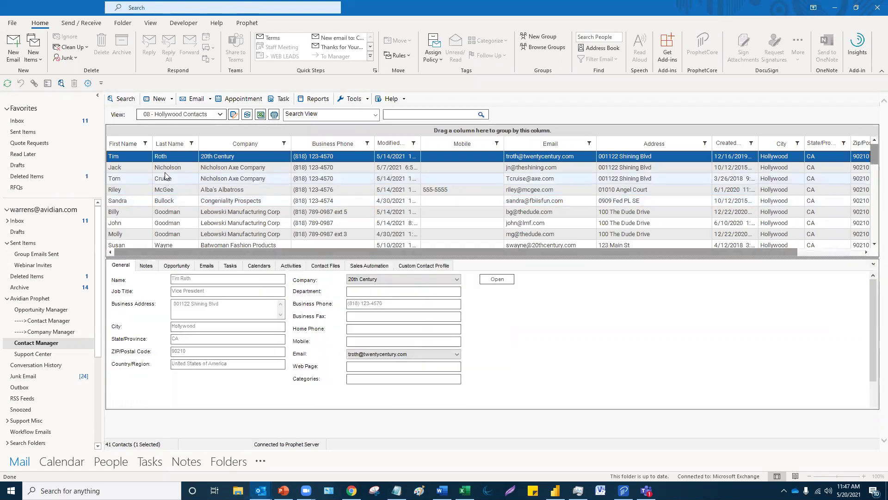
left_click(166, 178)
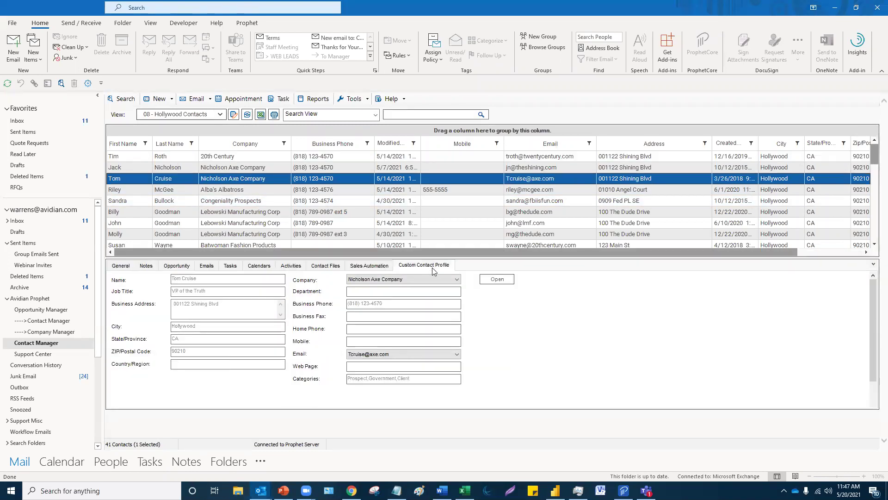
left_click(433, 268)
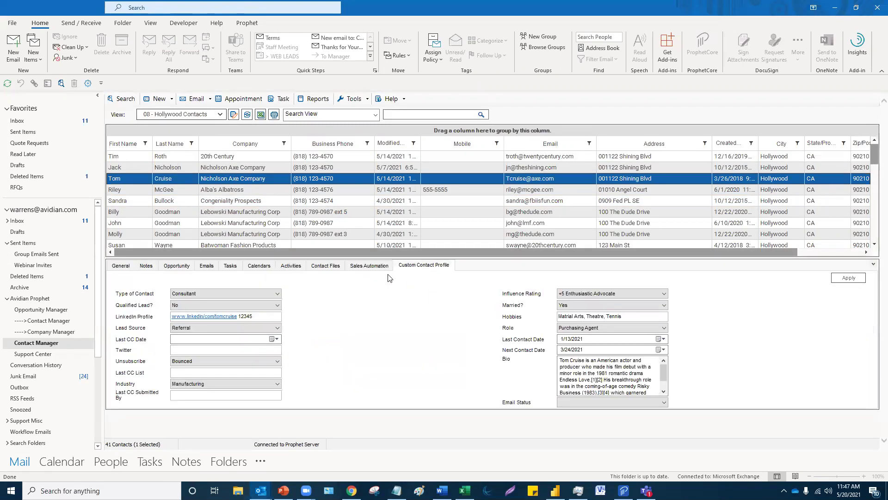
- Examine the profile's Type of Contact, Qualified Lead, Lead Source, Married, Hobbies and Role fields without changing their values
left_click(244, 294)
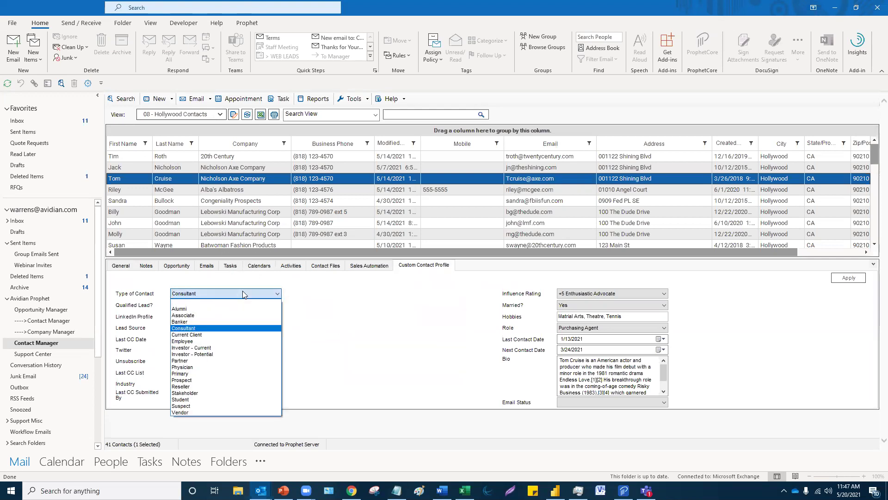
left_click(318, 325)
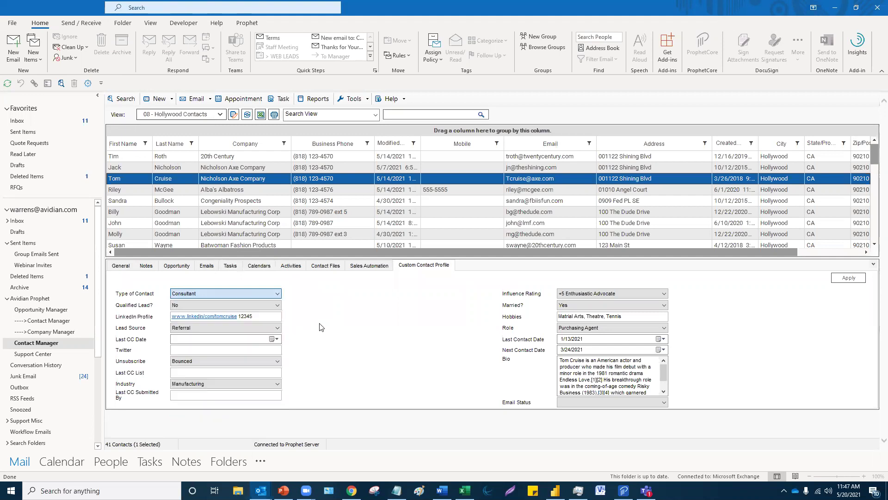
left_click(215, 307)
left_click(217, 311)
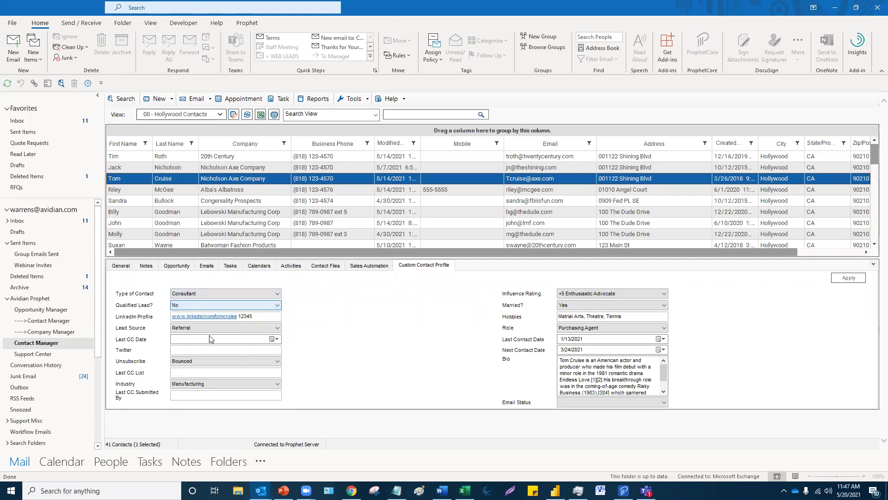
left_click(217, 328)
left_click(218, 331)
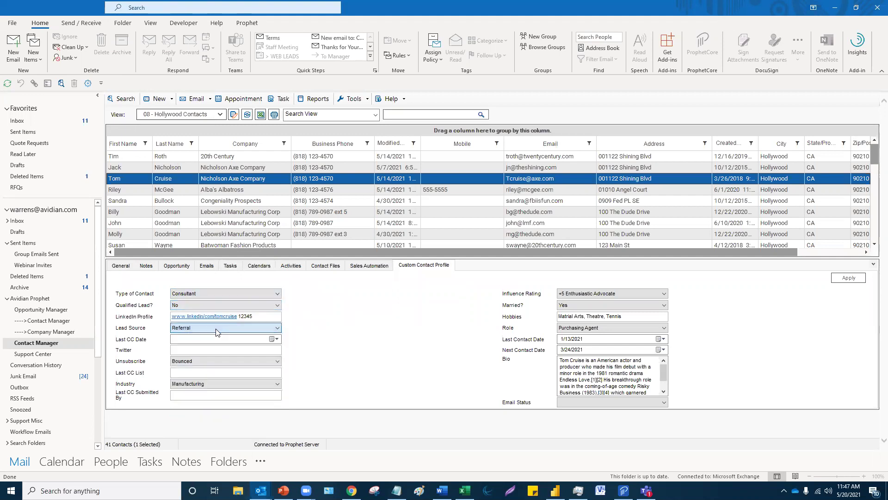
left_click(589, 306)
left_click(590, 307)
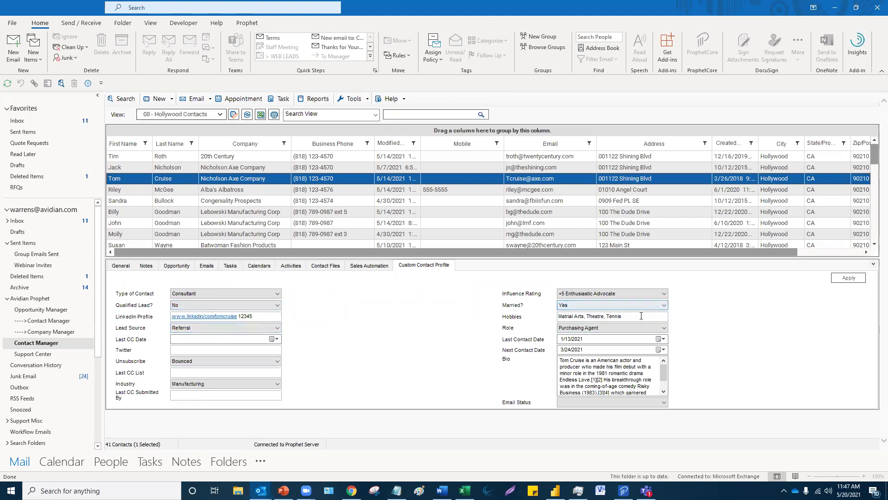
left_click_drag(641, 316, 547, 315)
left_click(597, 331)
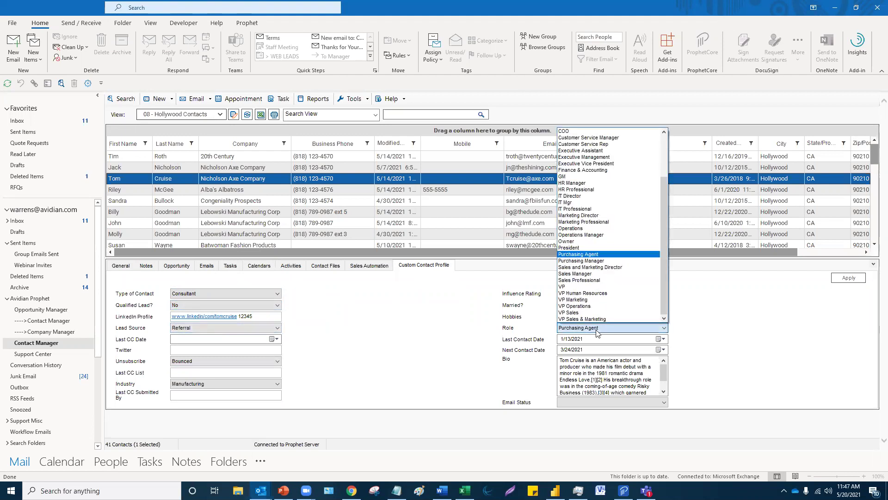
left_click(597, 332)
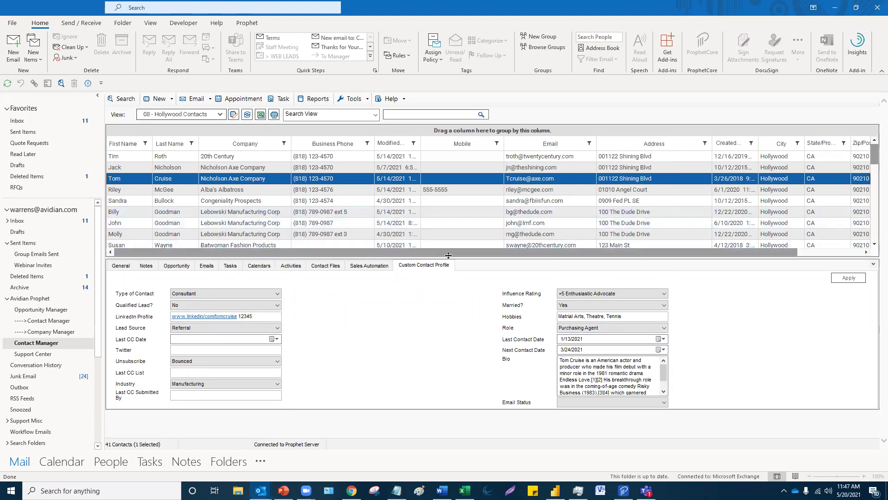
- Enlarge the profile area to view the Bio field, and shrink it again to show more of the contact list
left_click_drag(449, 256, 448, 187)
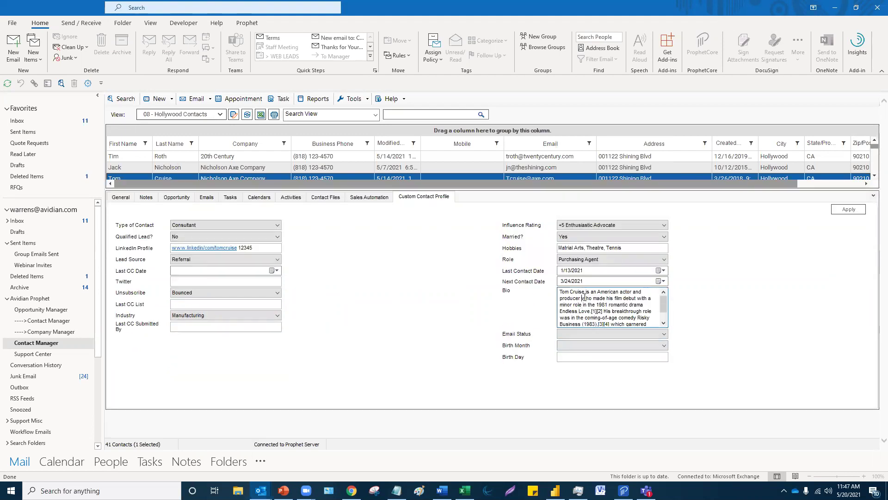
left_click(585, 301)
left_click_drag(469, 190, 459, 330)
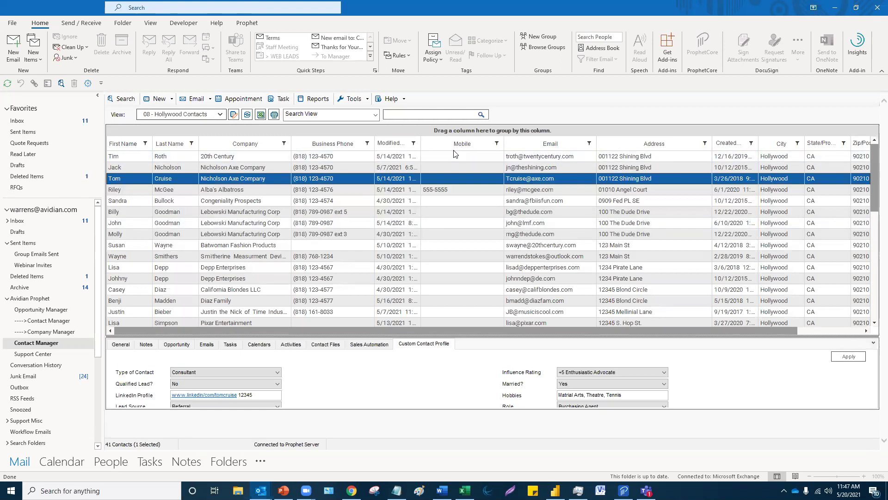
left_click_drag(542, 330, 249, 322)
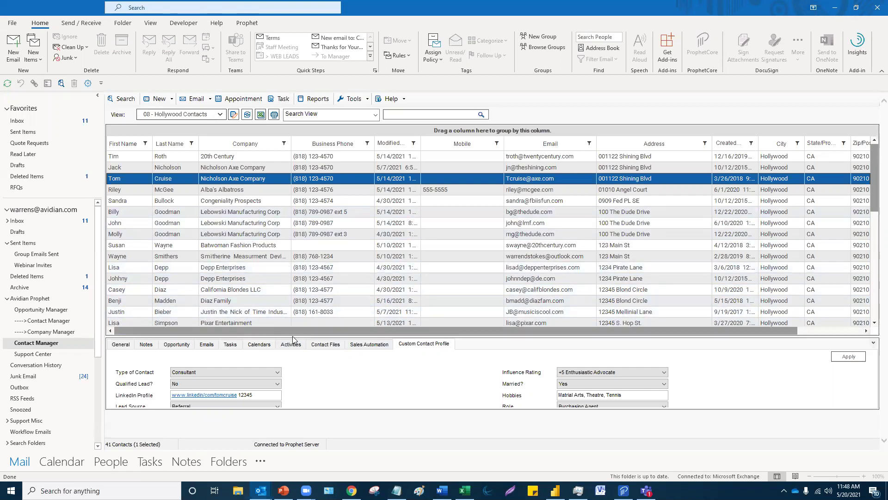
- Enlarge the details area, show the contact's Sales Automation actions and select all of them with start date 5/20/2021
left_click_drag(291, 335, 290, 278)
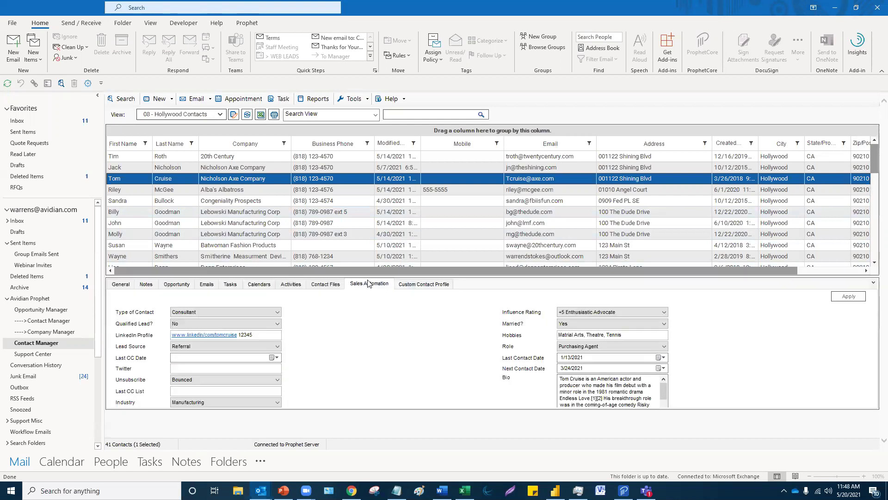
left_click(369, 283)
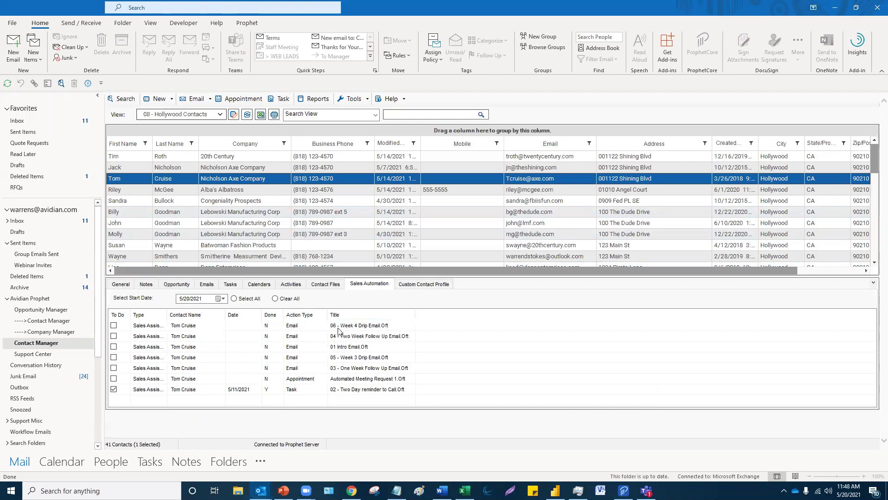
left_click(234, 299)
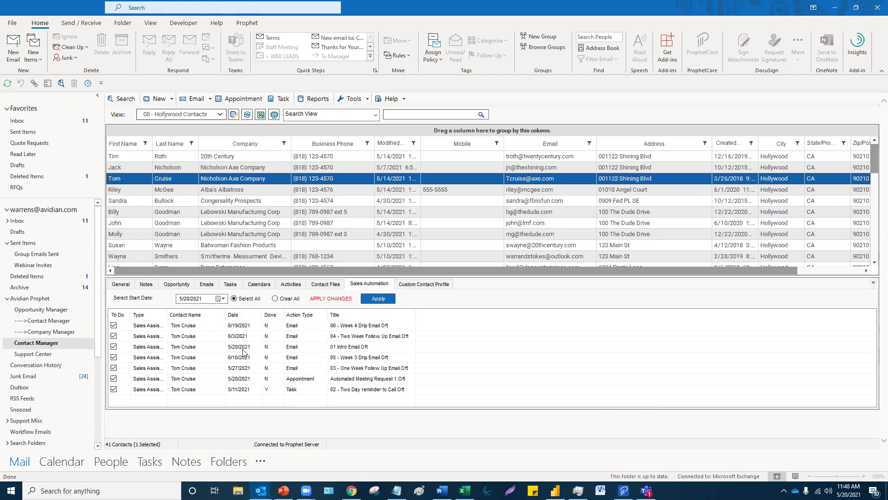
- Clear and reselect the Two Week Follow Up, Intro and Week 3 Drip emails, and highlight the task and appointment actions
key("ctrl")
left_click(114, 336)
left_click(114, 357)
left_click(114, 347)
left_click(114, 336)
left_click(114, 346)
left_click(114, 357)
left_click(292, 391)
left_click(294, 381)
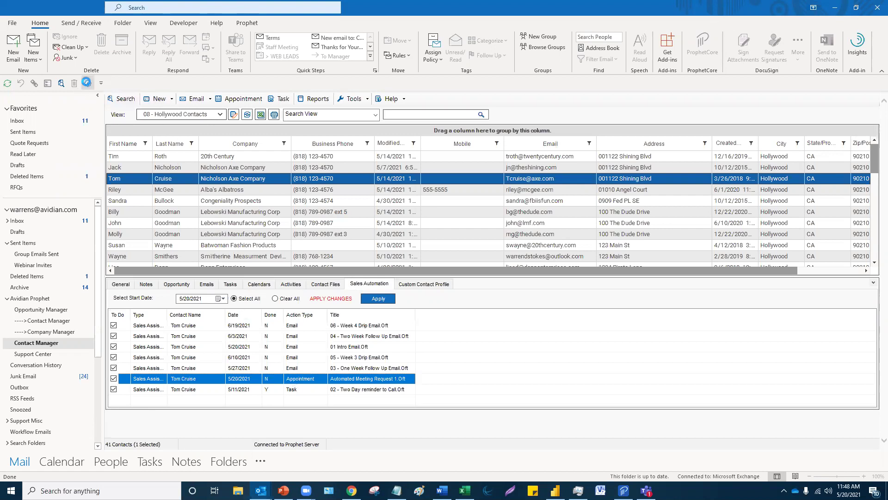
left_click(86, 83)
left_click(489, 68)
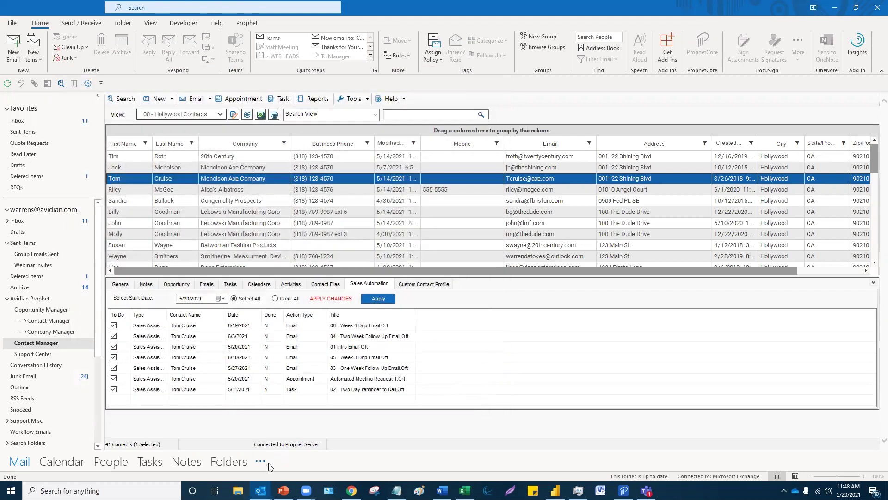
- Switch to the Outlook Advanced Training presentation in PowerPoint, go to its first slide and maximize the window
key("alt+Tab")
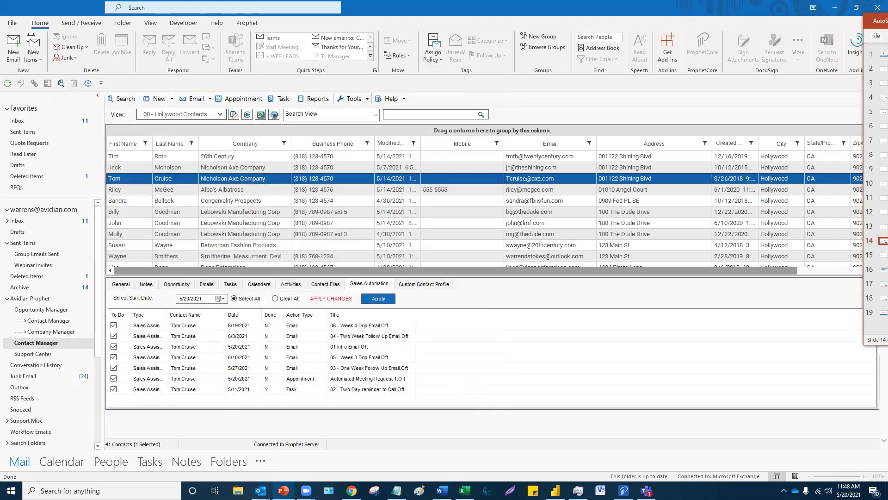
key("Home")
key("F5")
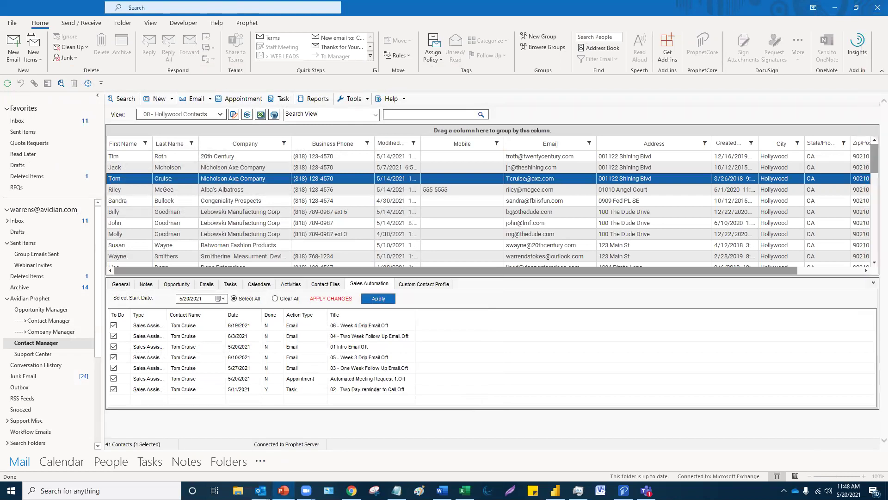
left_click_drag(309, 75, 310, 75)
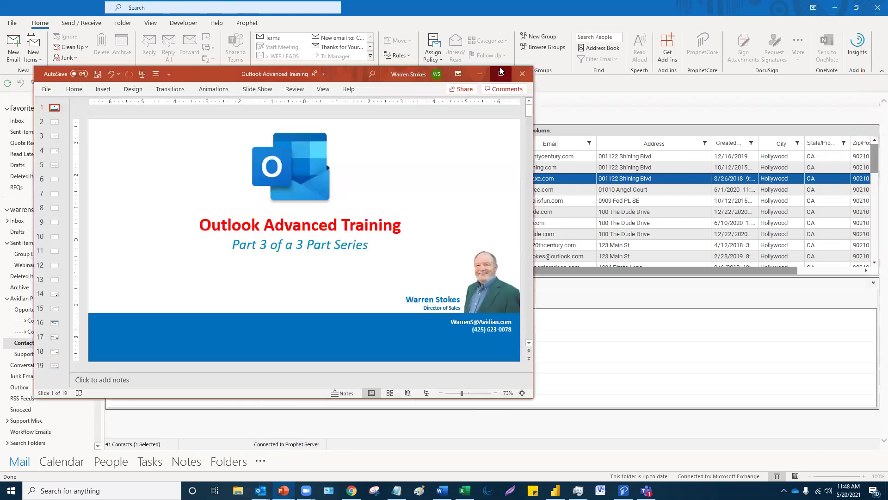
left_click(501, 73)
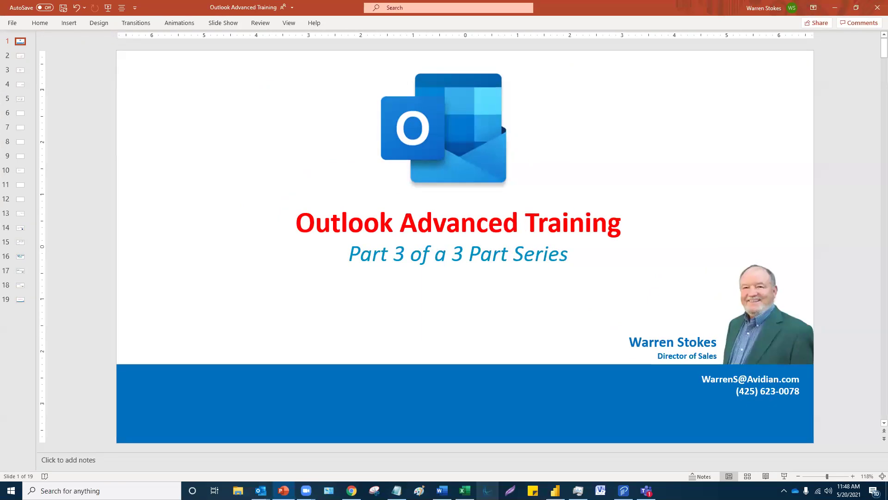